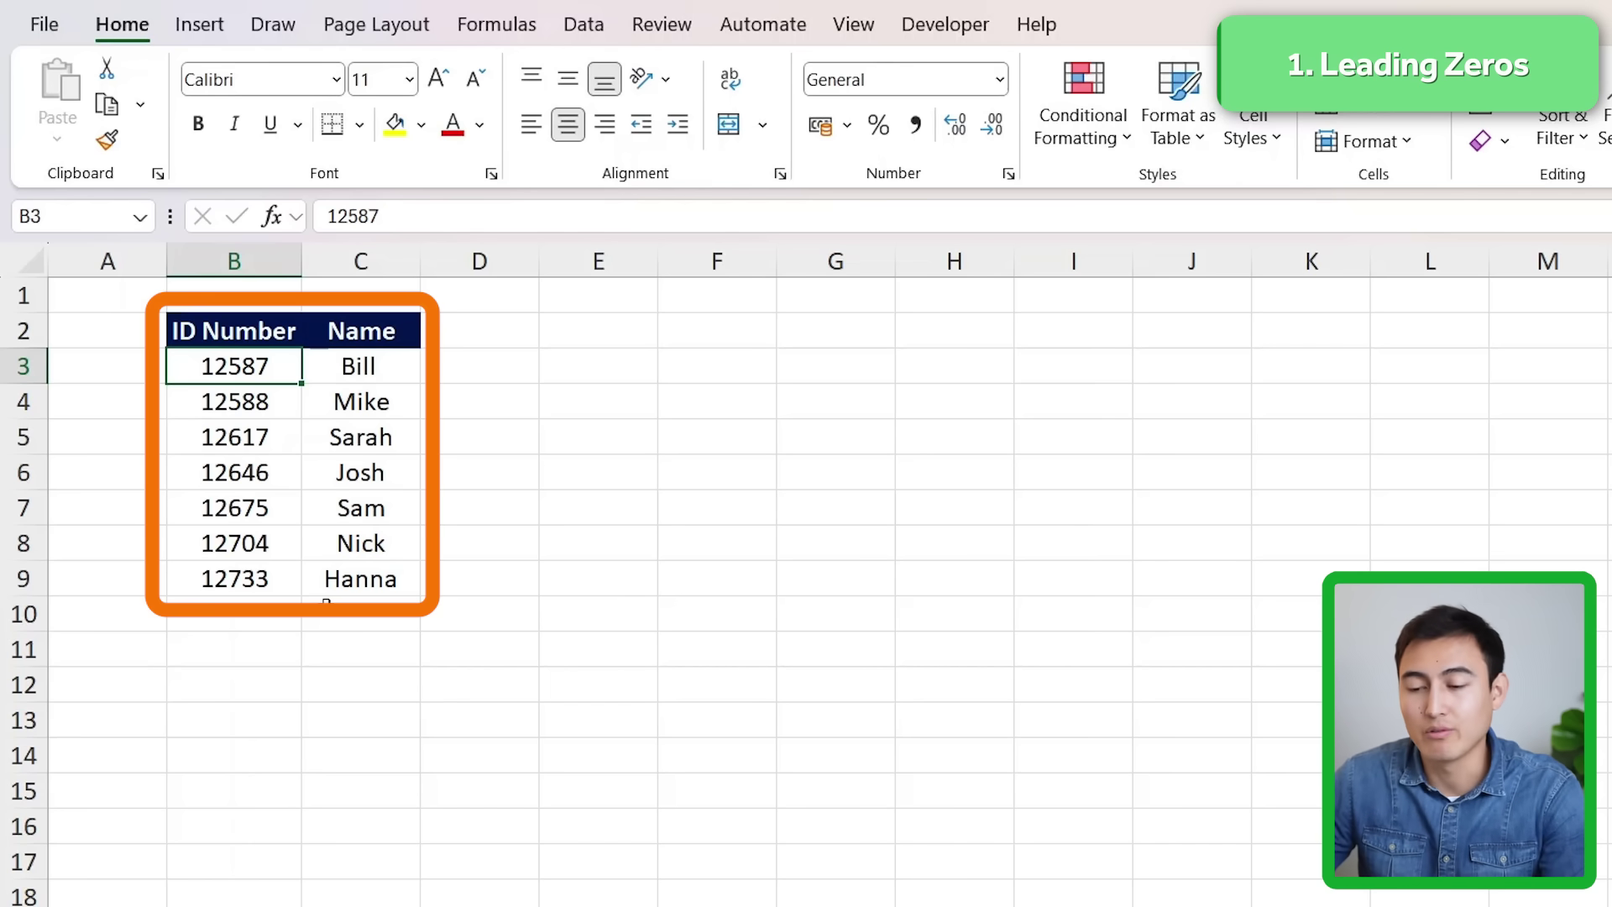
Re-enter Bill's ID in B3 as 00587, which Excel stores as 587
key(Up)
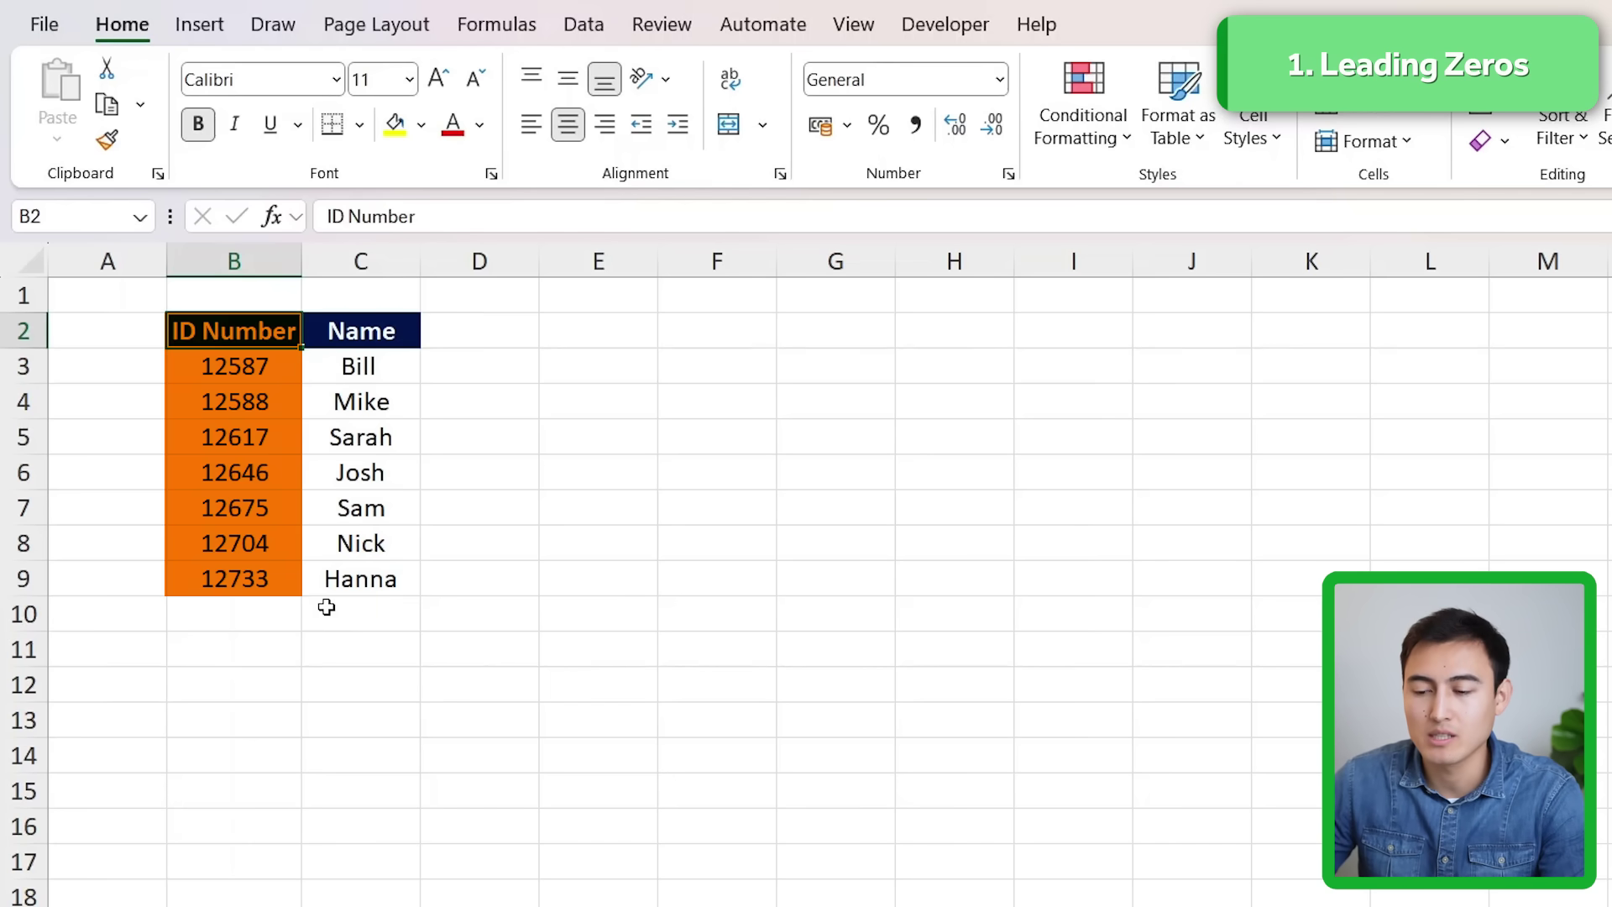
key(Down)
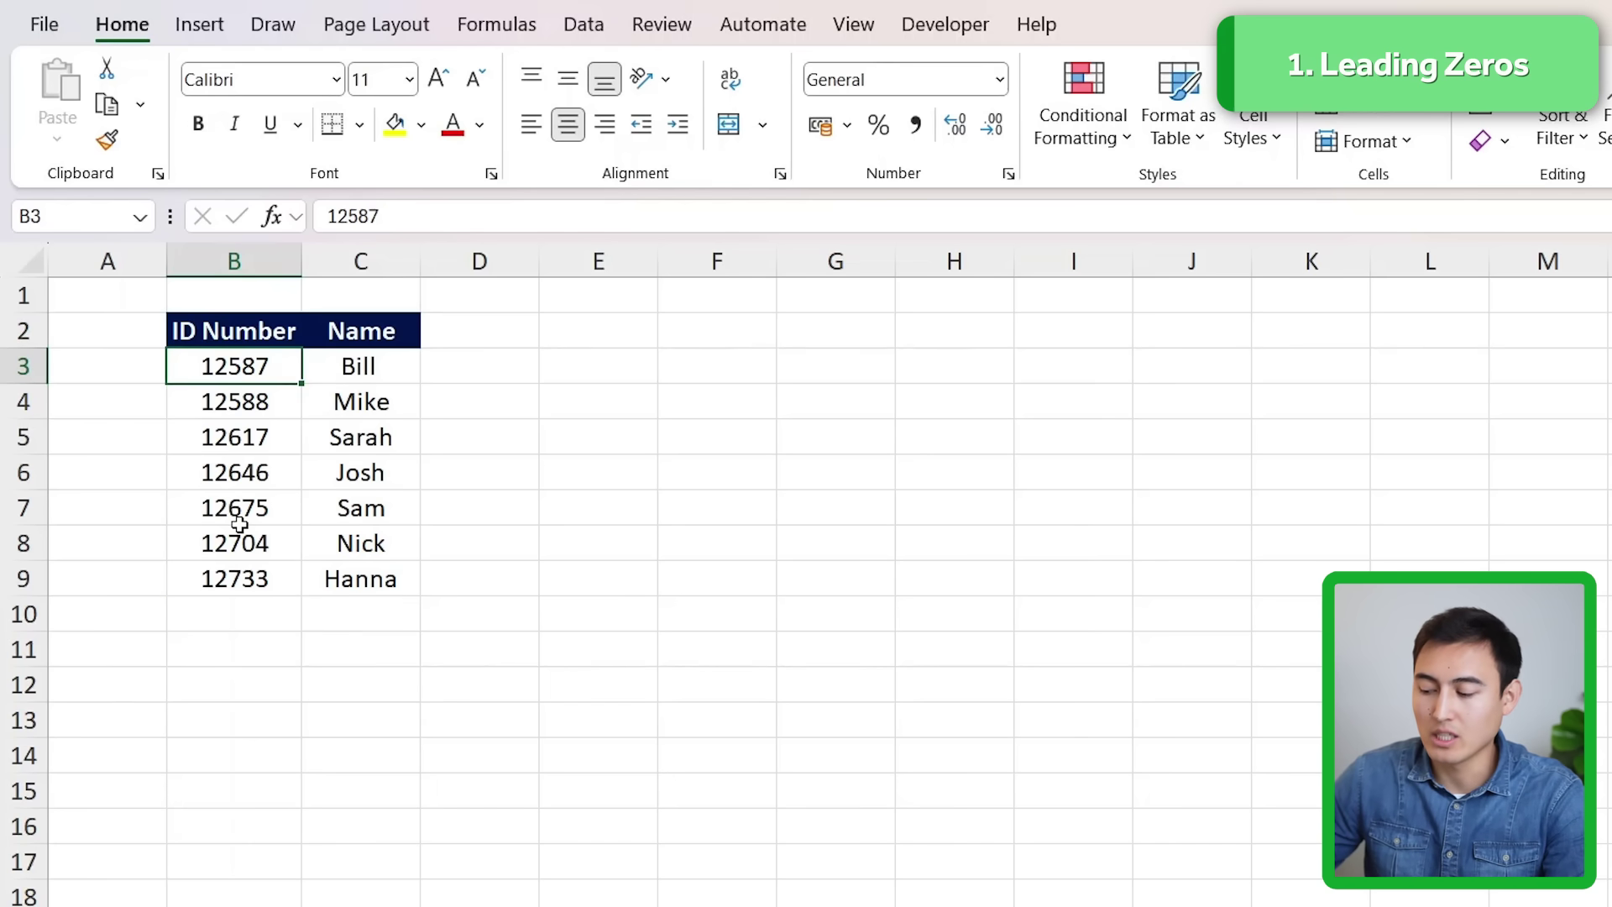
text(00)
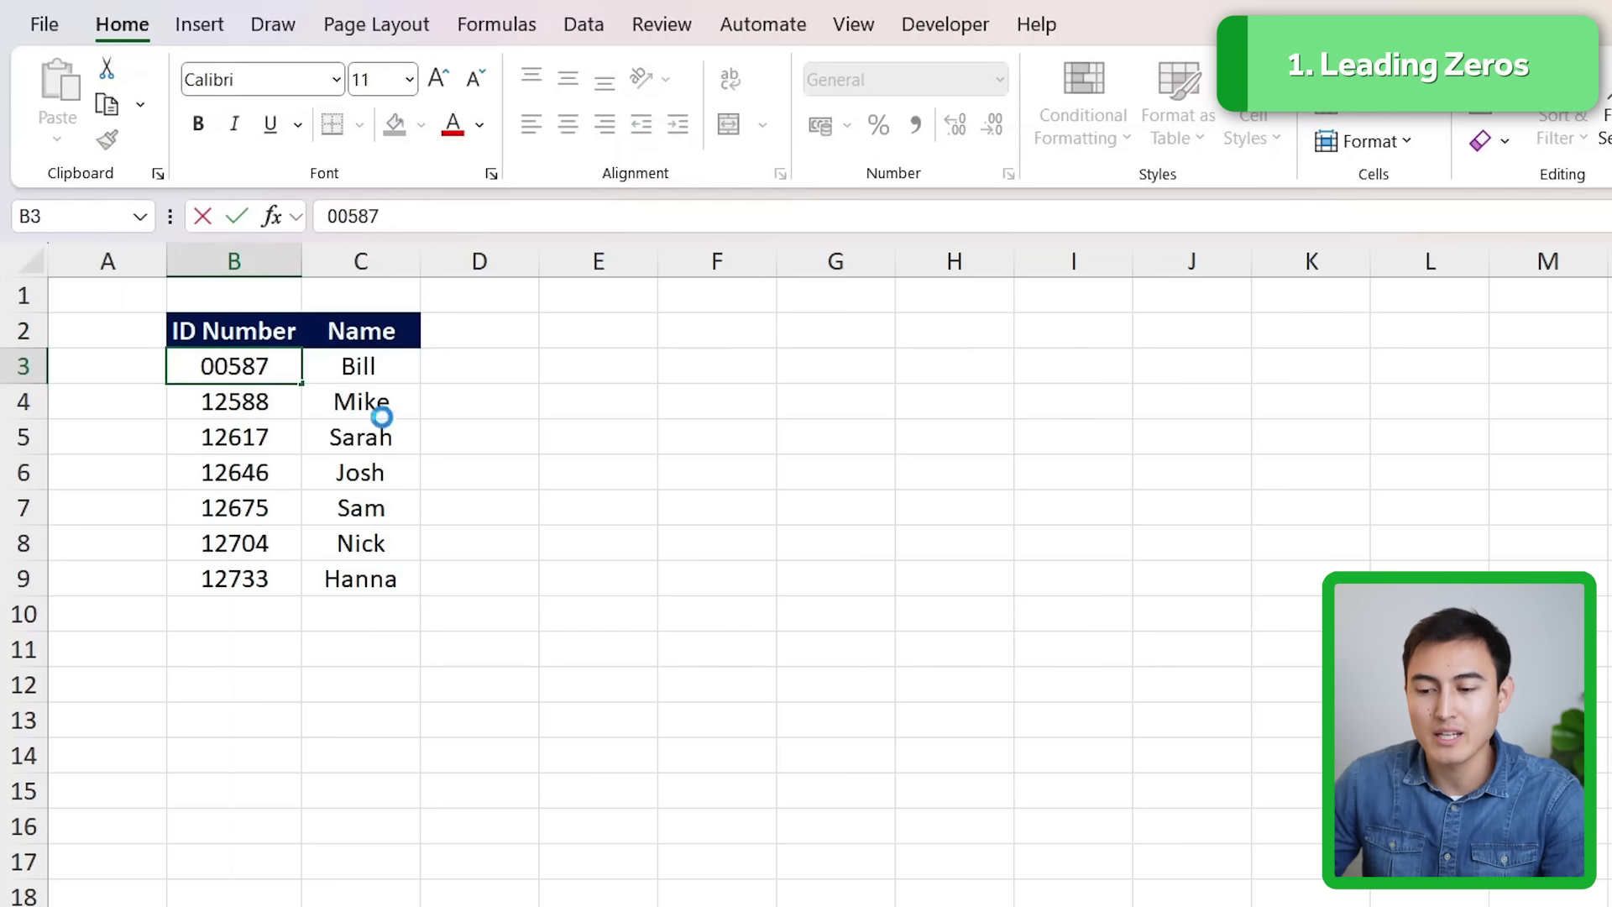
key(Return)
key(Up)
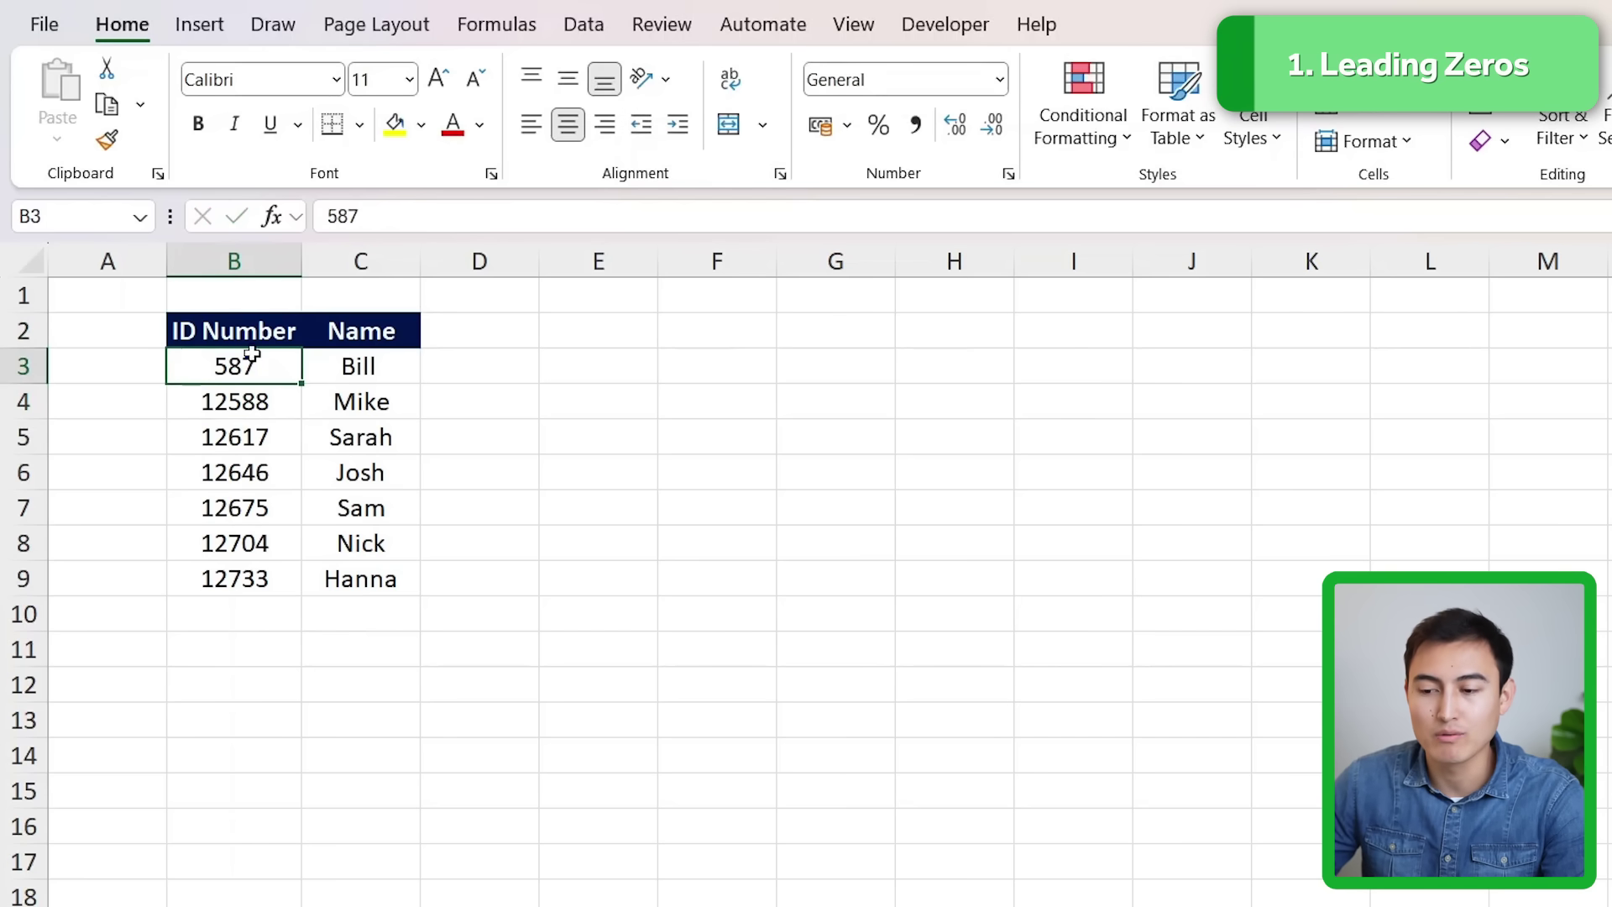
double_click(209, 367)
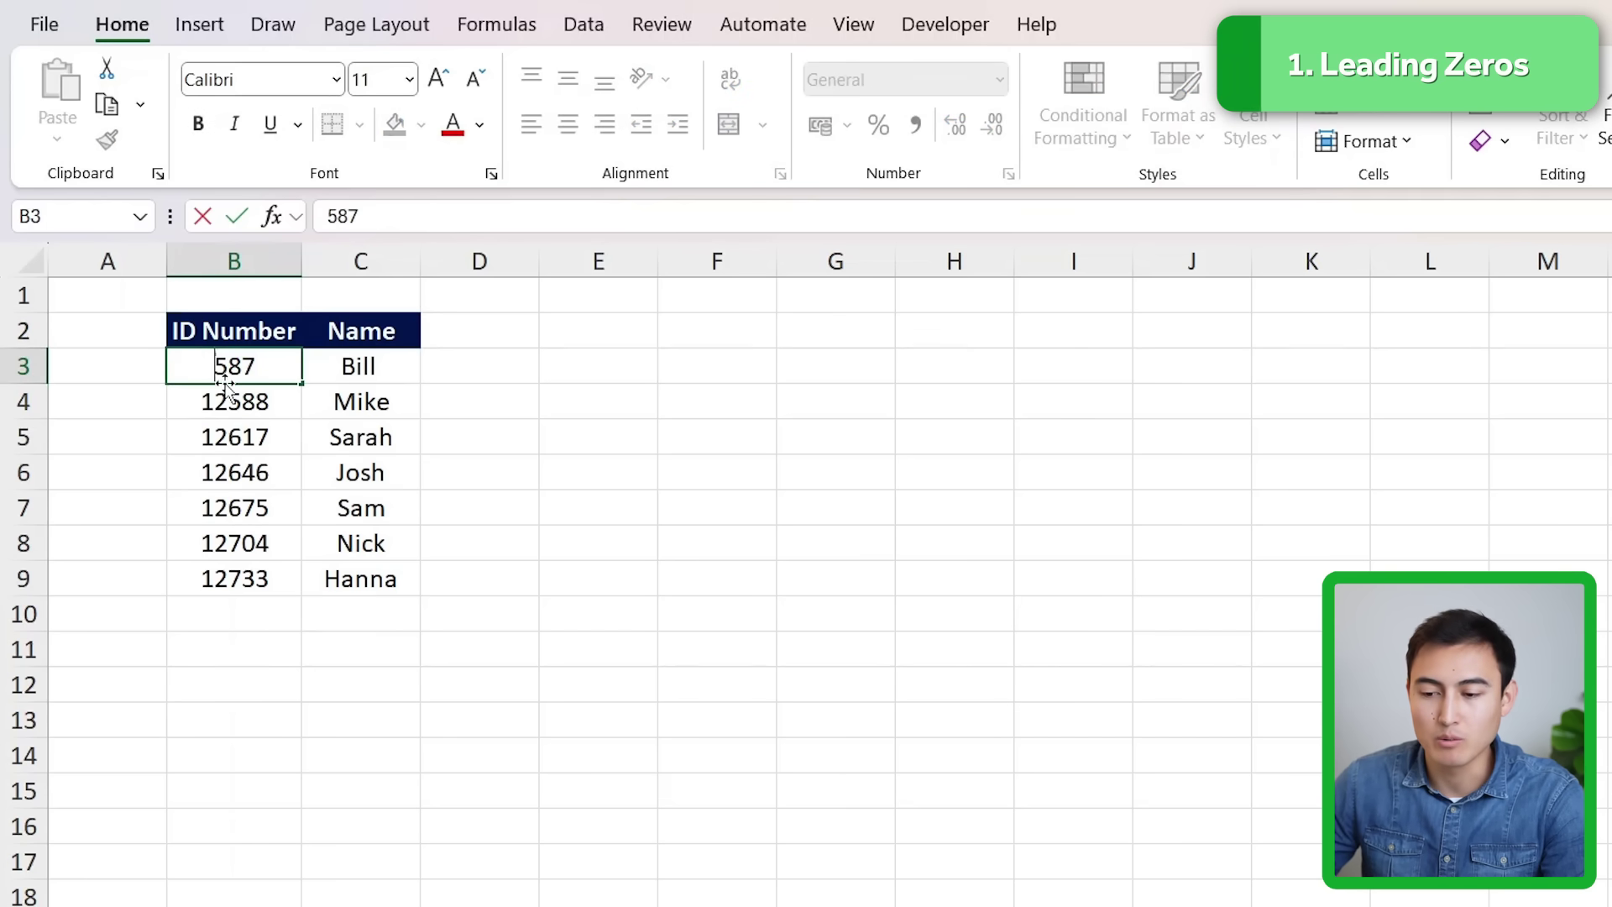
text(00587)
key(Return)
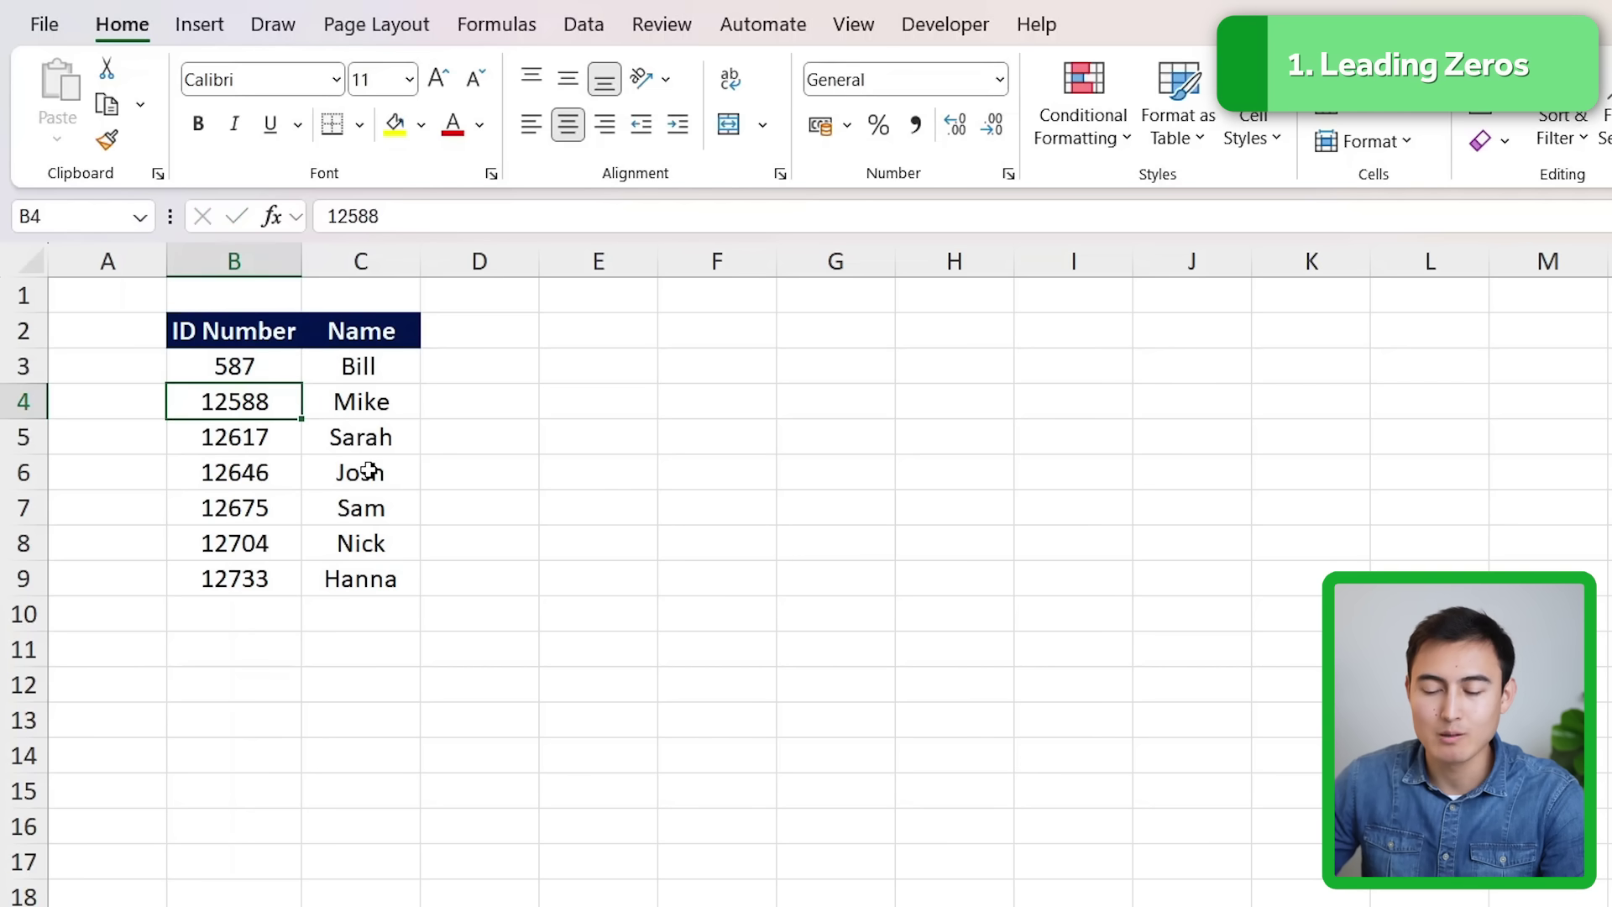
key(Up)
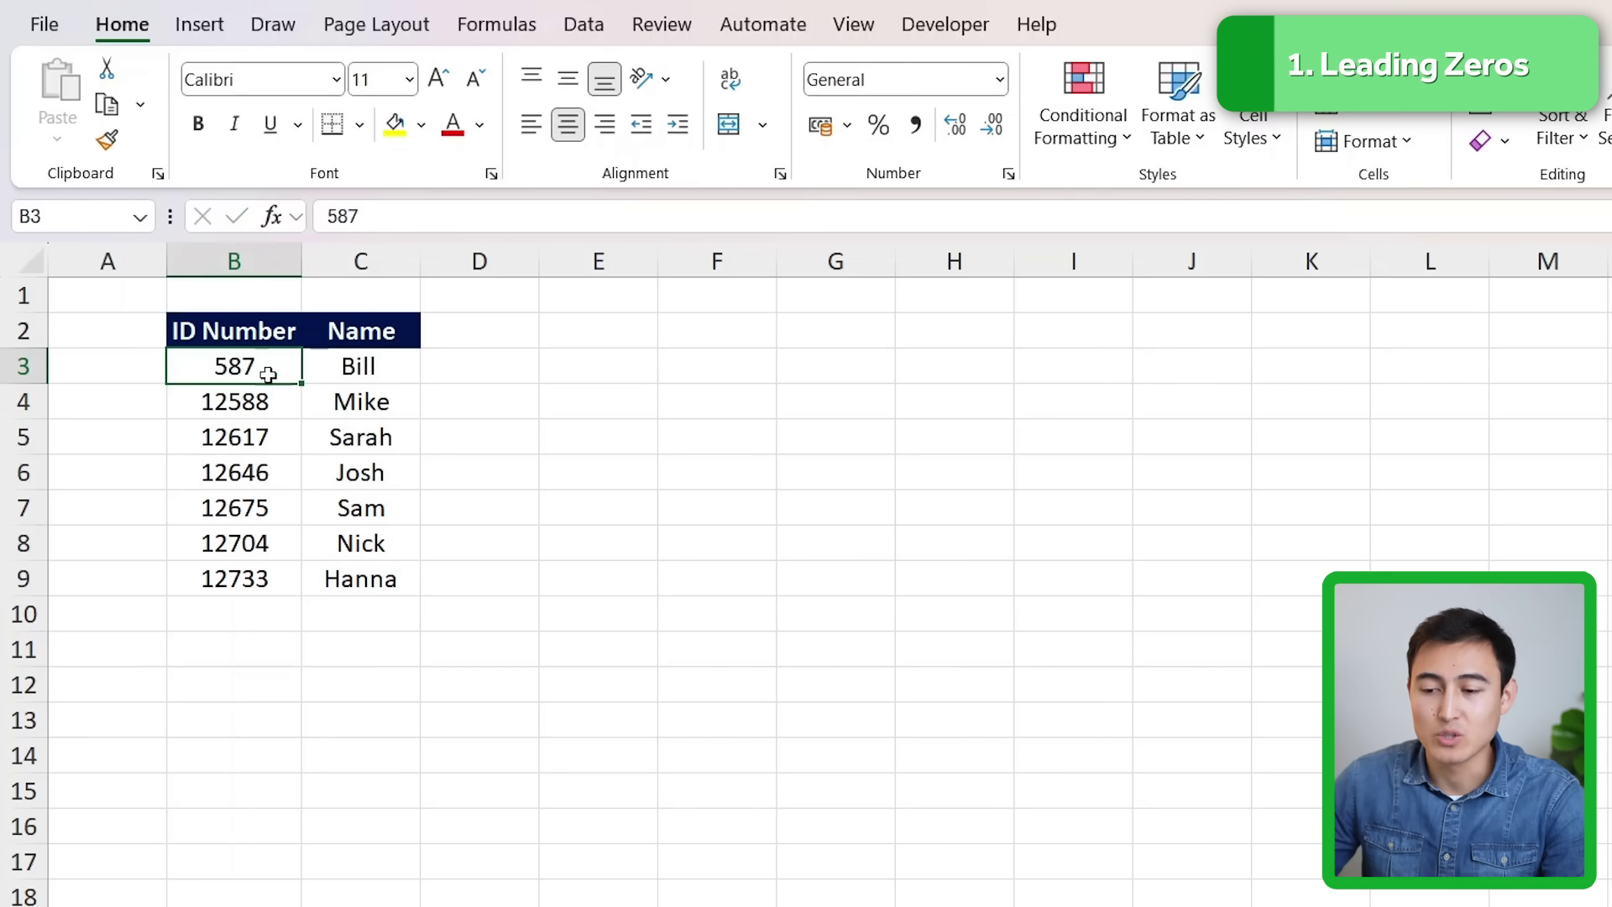
Untick 'Remove leading zeros and convert to a number' in the Data options
click(41, 23)
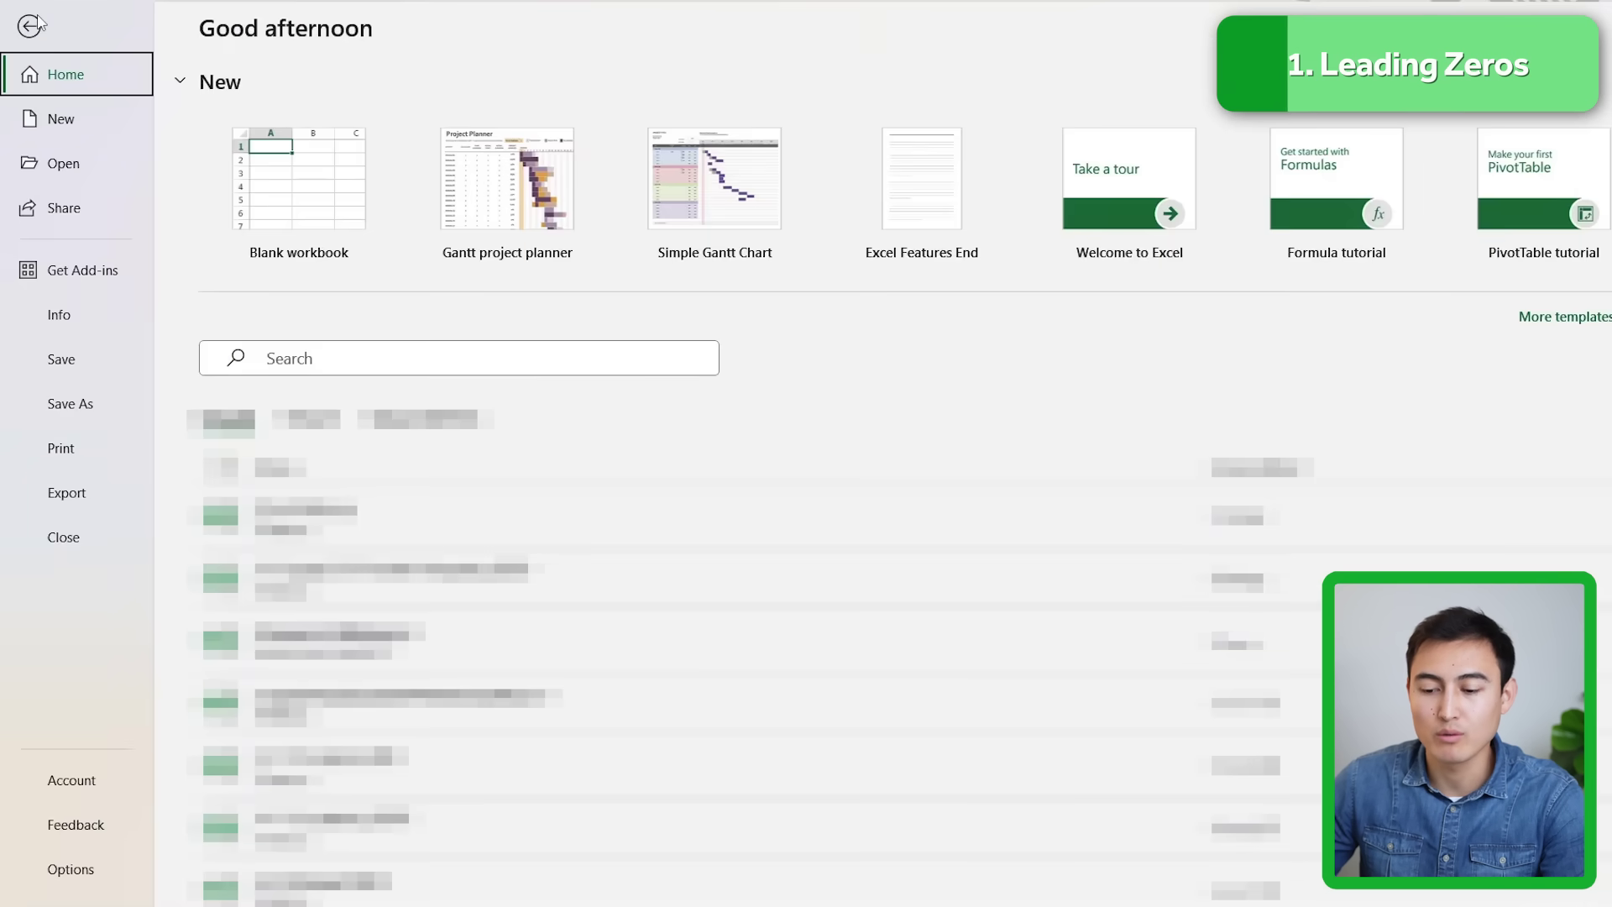
click(71, 869)
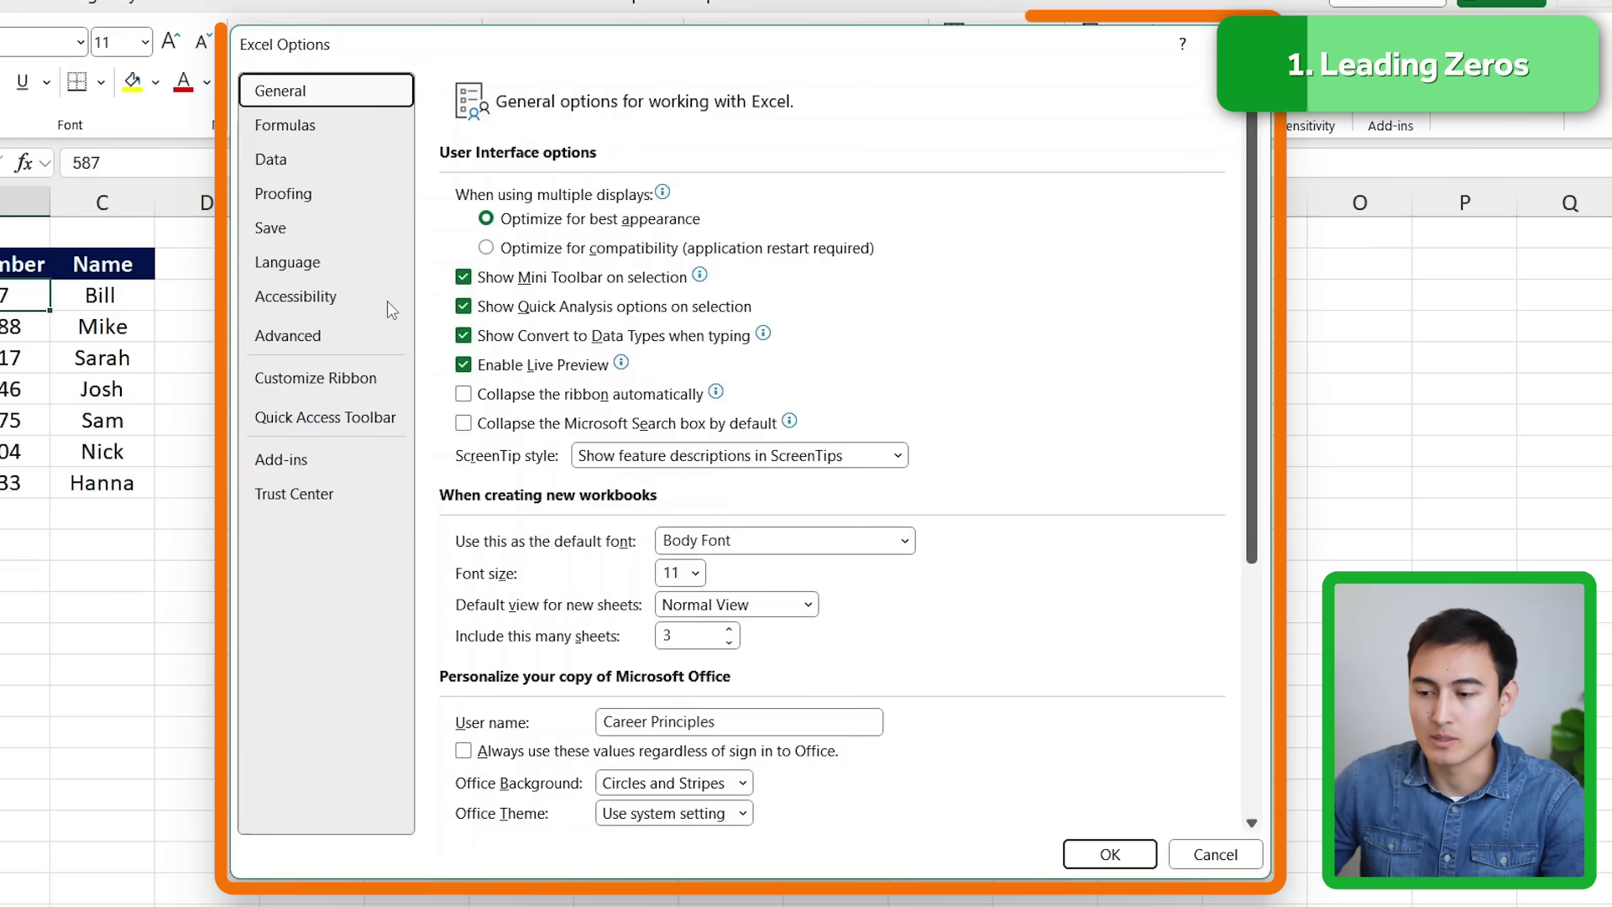
click(364, 173)
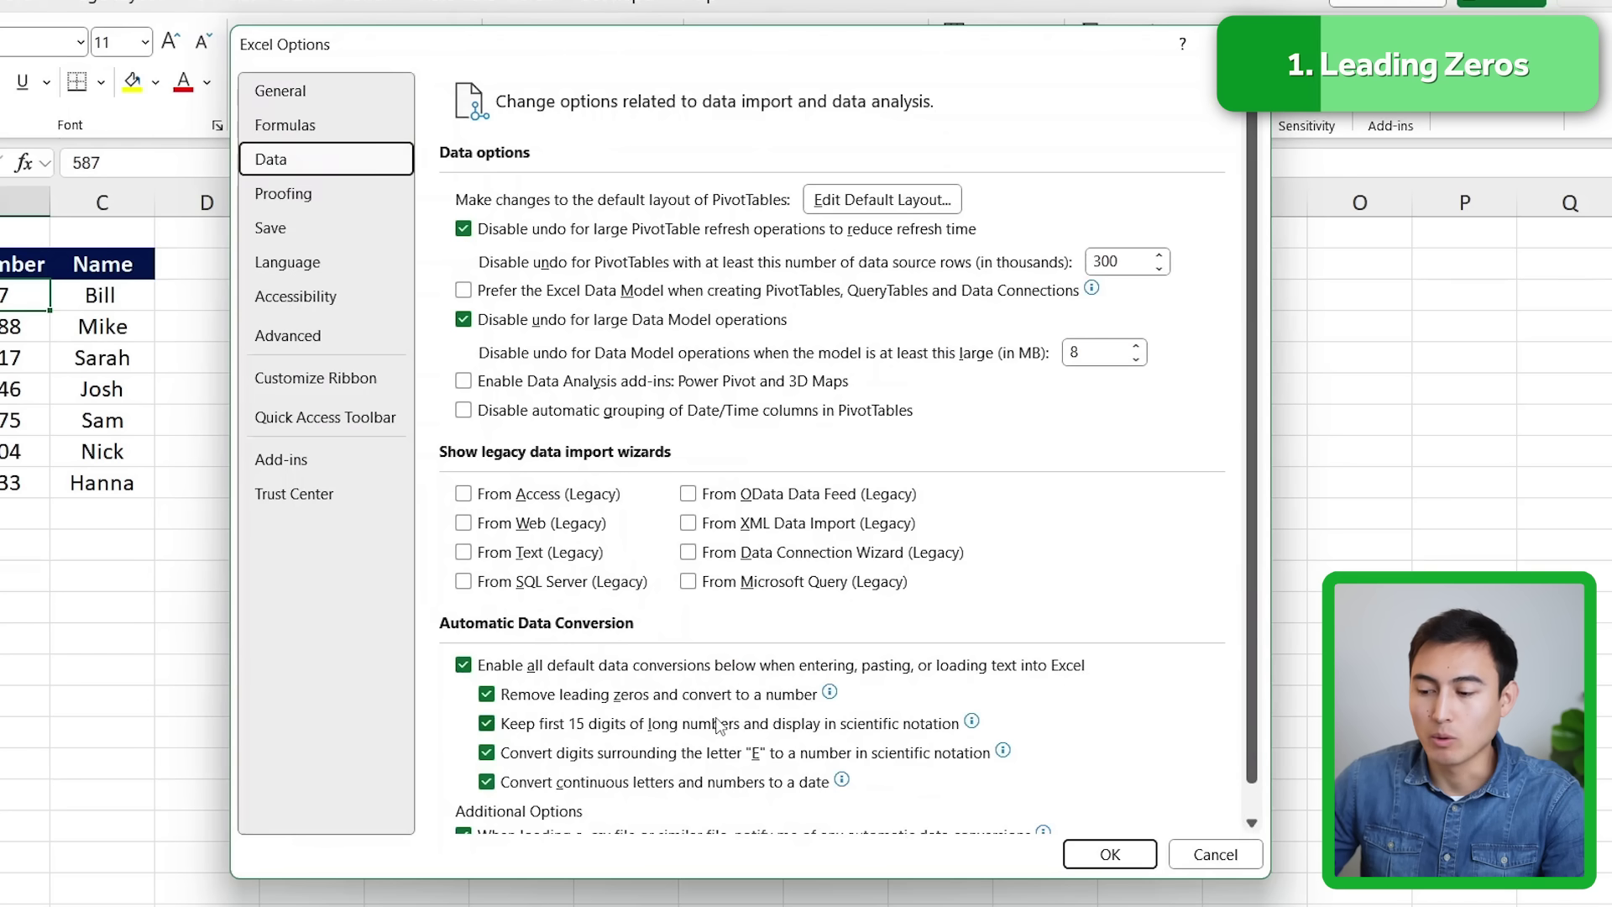
scroll(720, 727, down, 1)
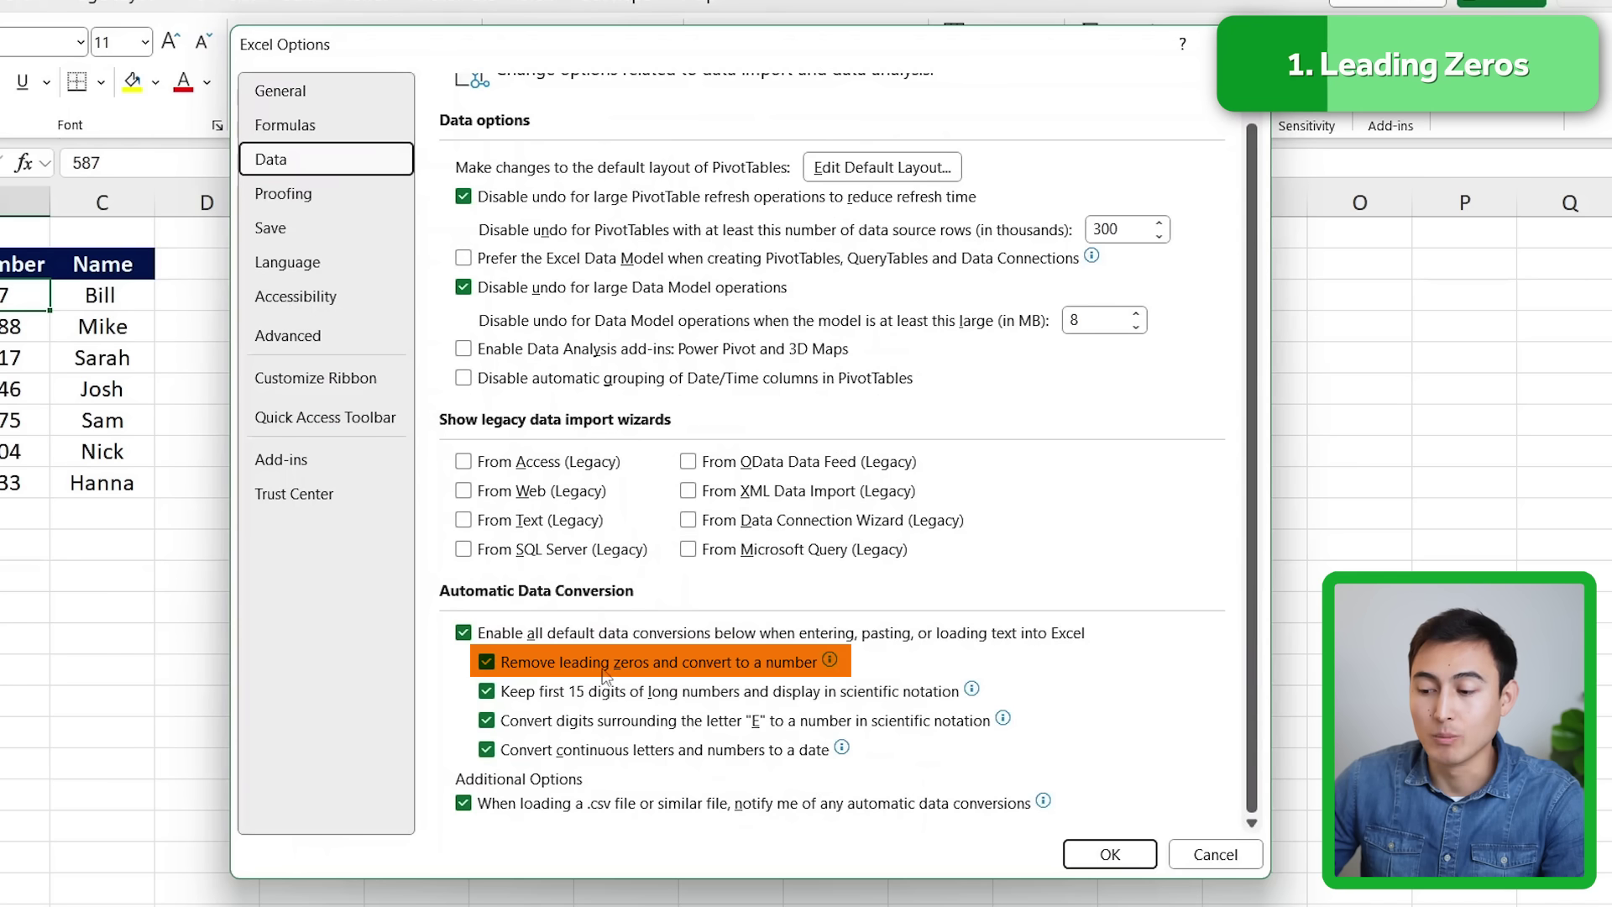
click(487, 666)
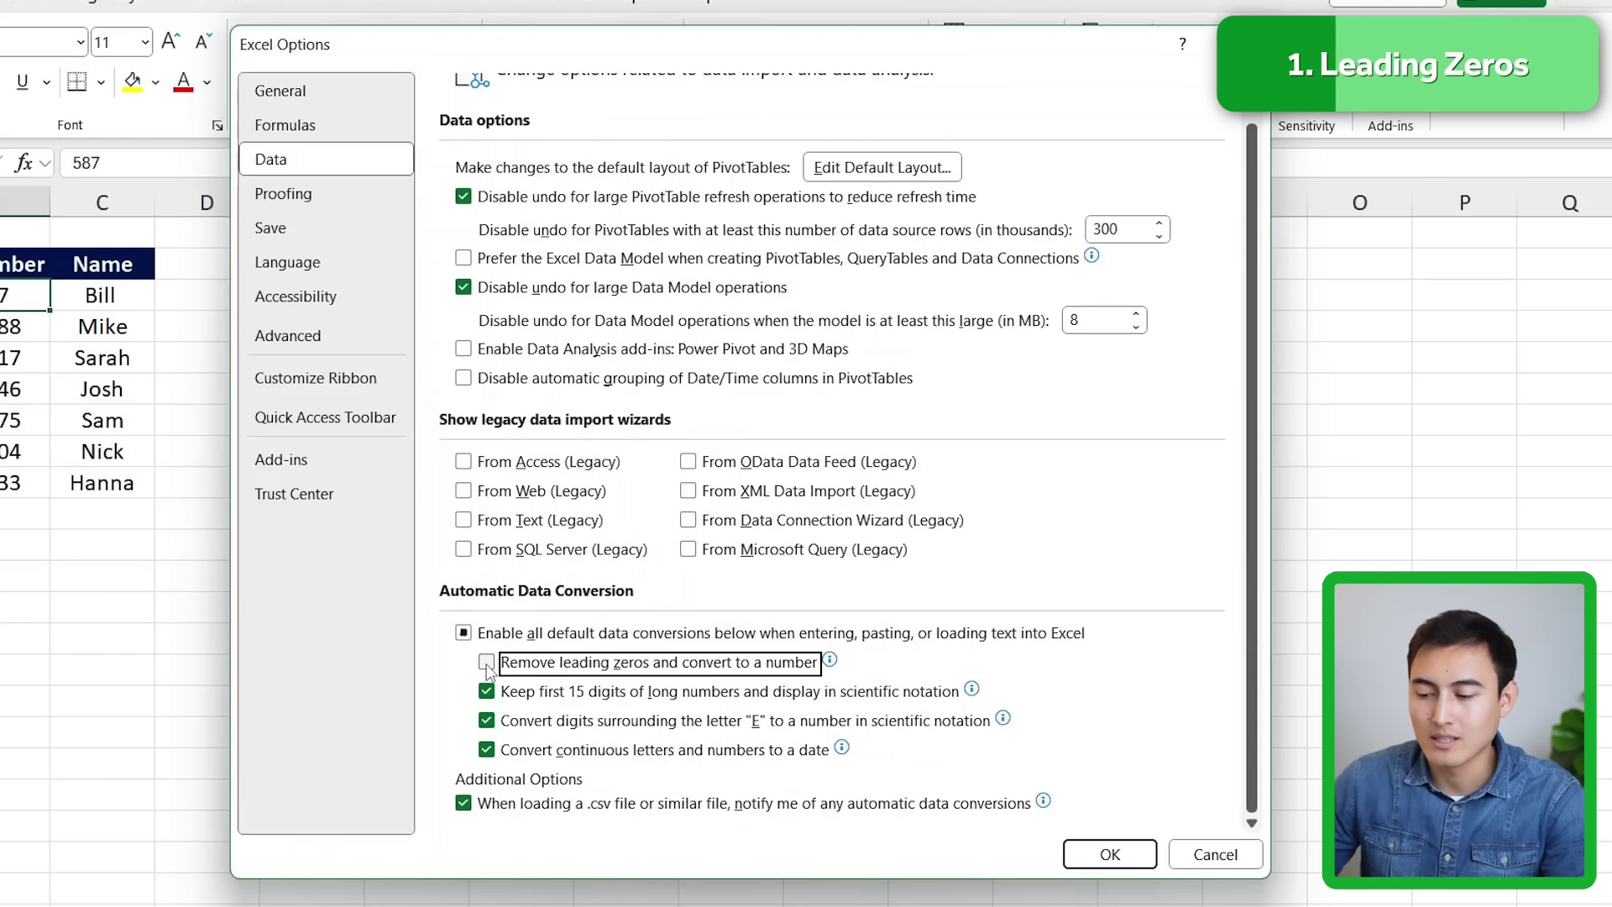
click(1096, 863)
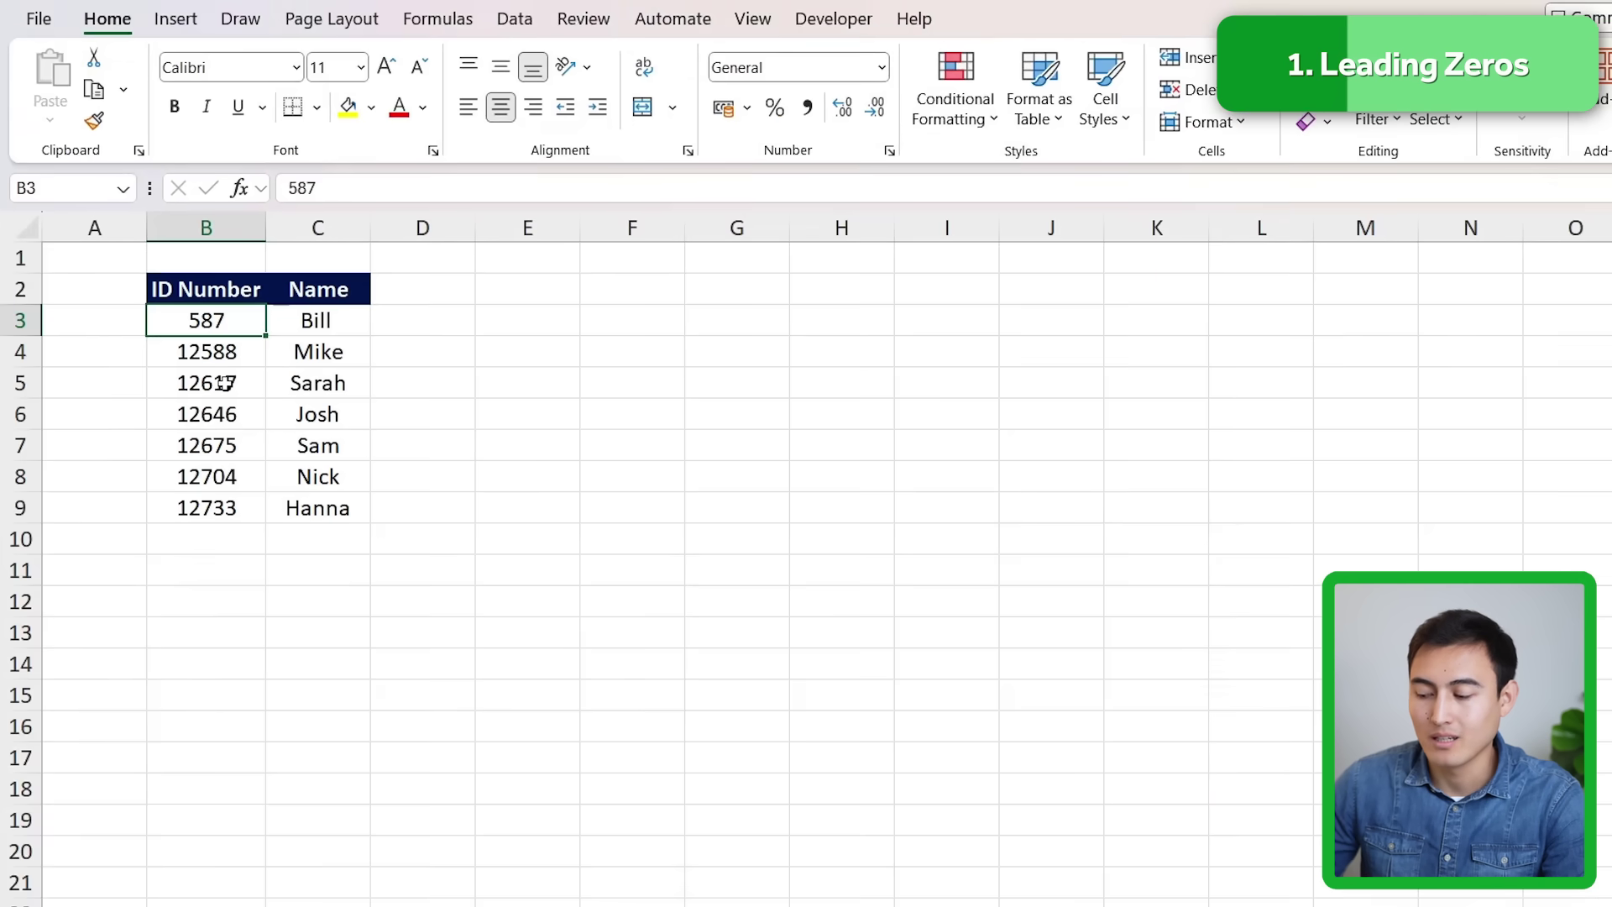
text(00587)
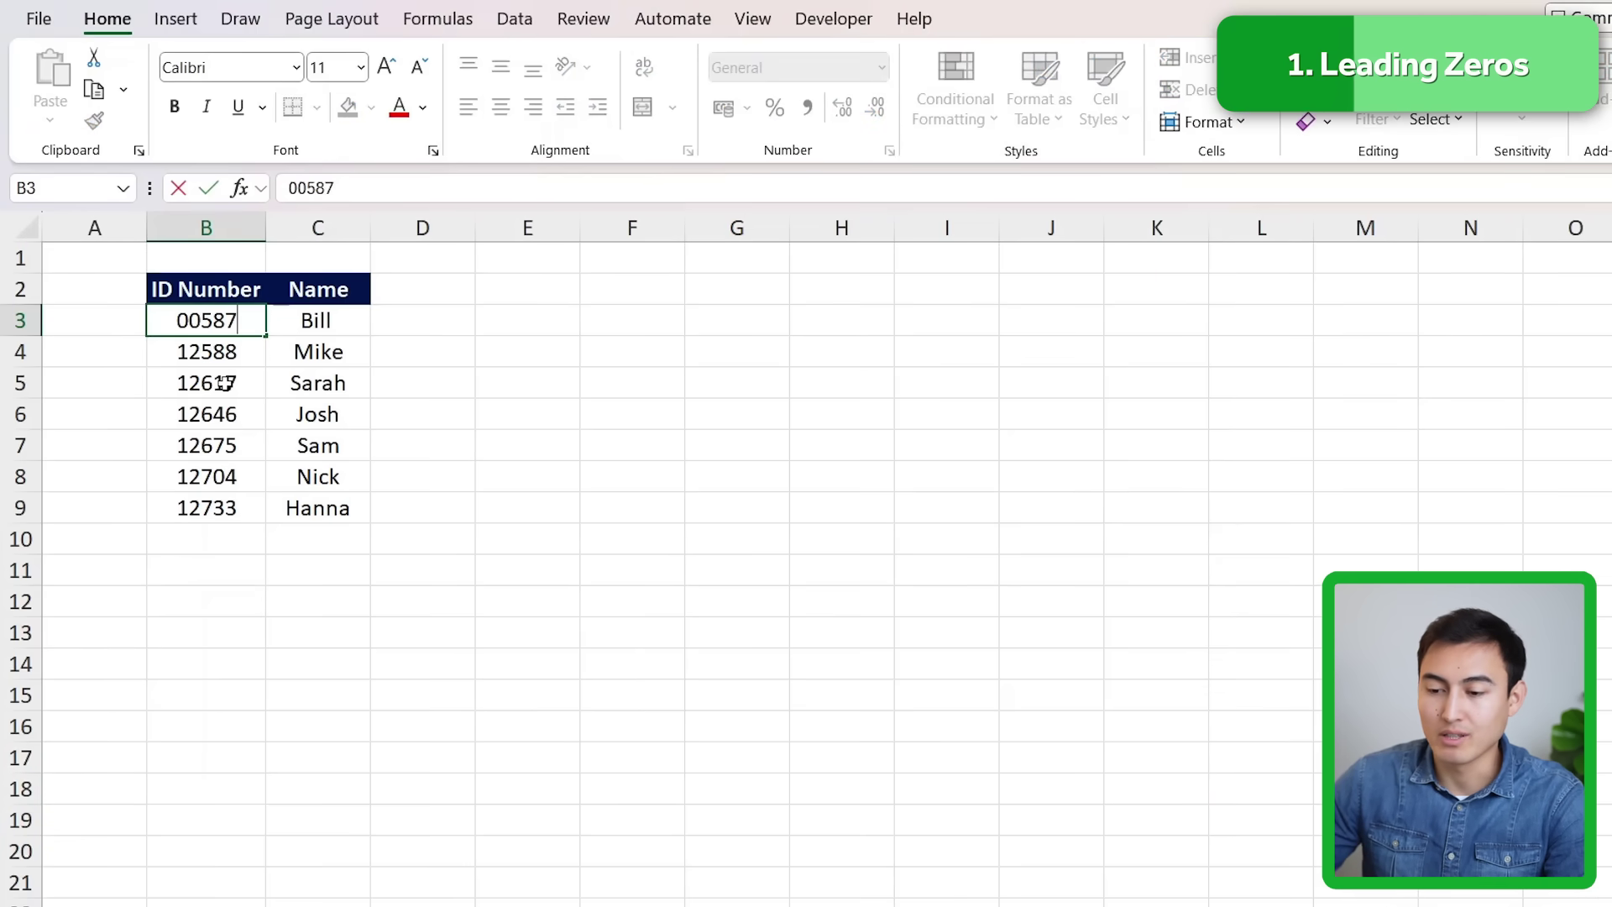
Enter 00587 as Bill's ID in B3 and check its stored text value
key(Return)
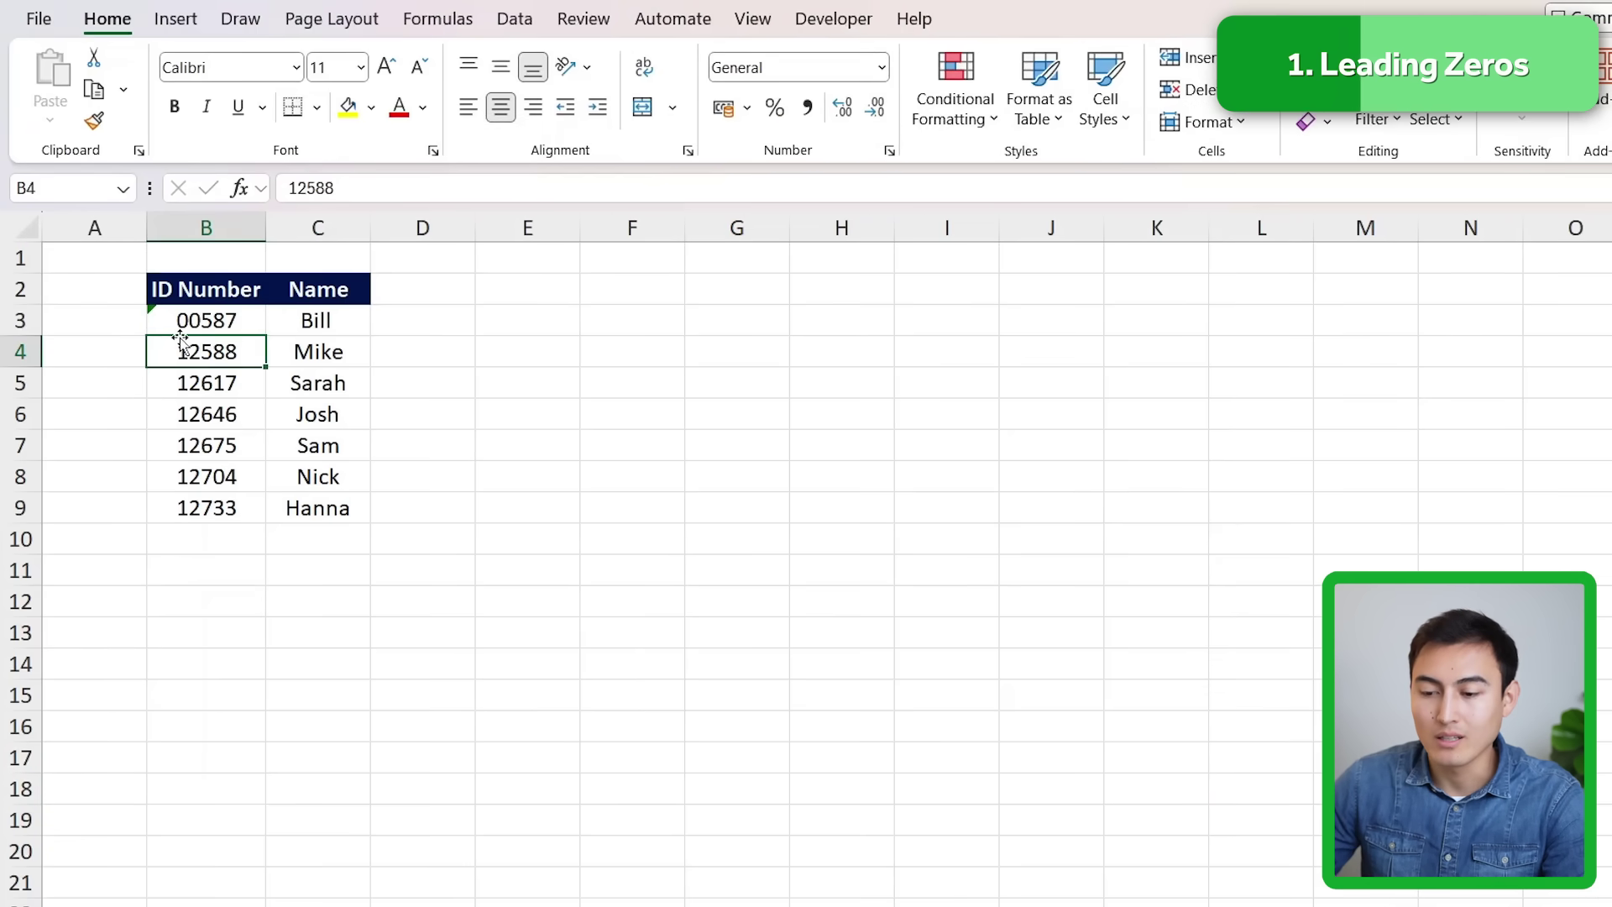
click(216, 321)
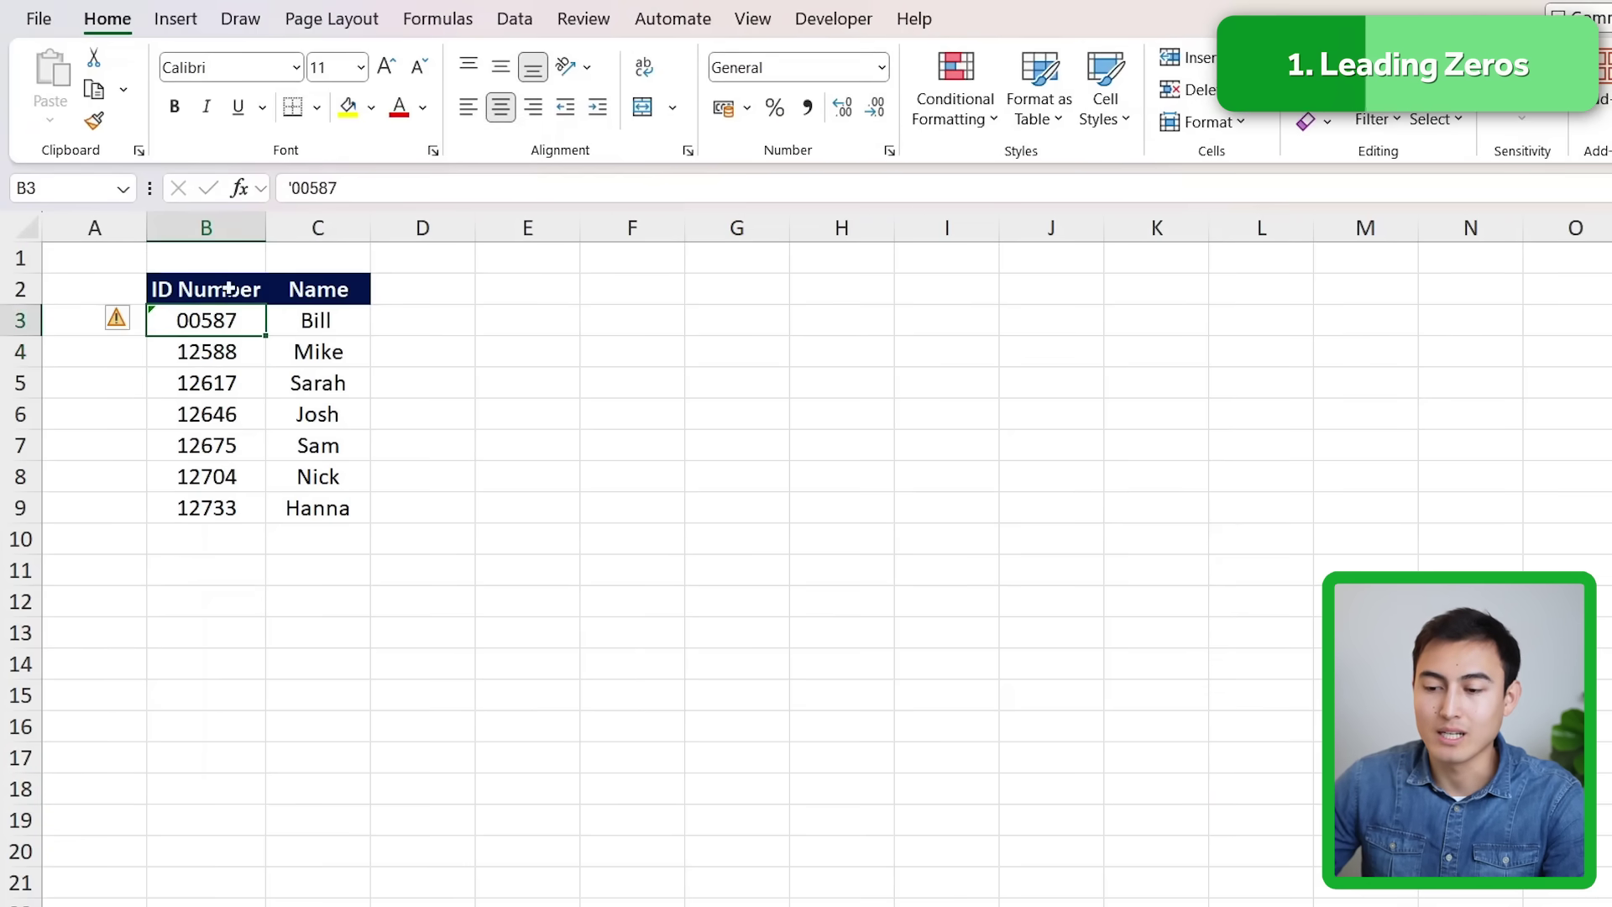
click(323, 190)
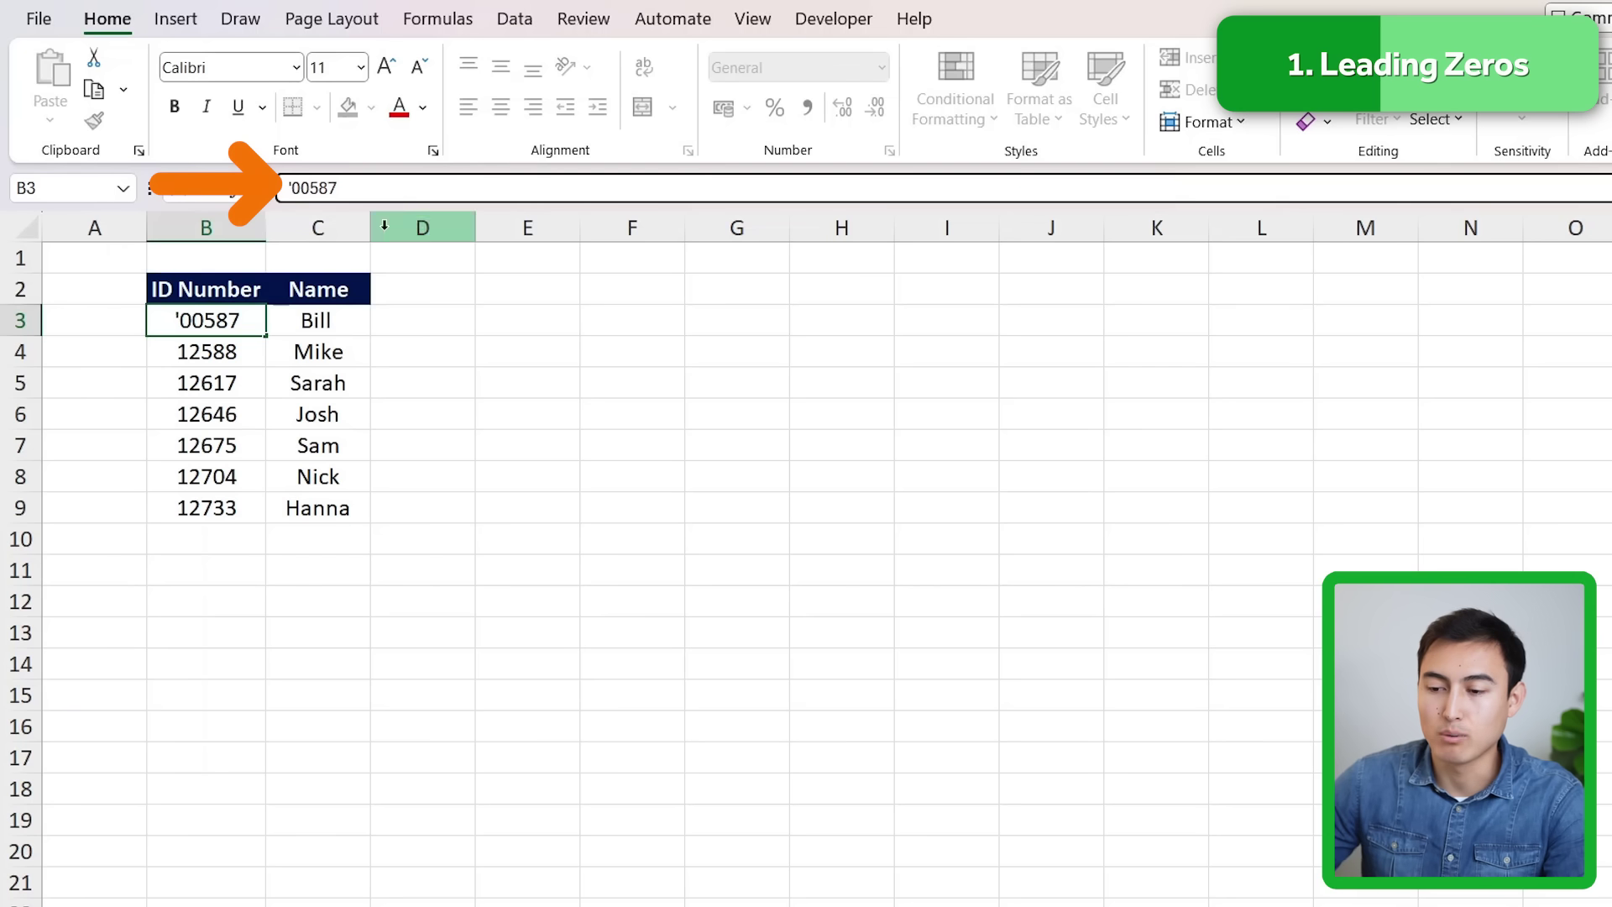
key(Return)
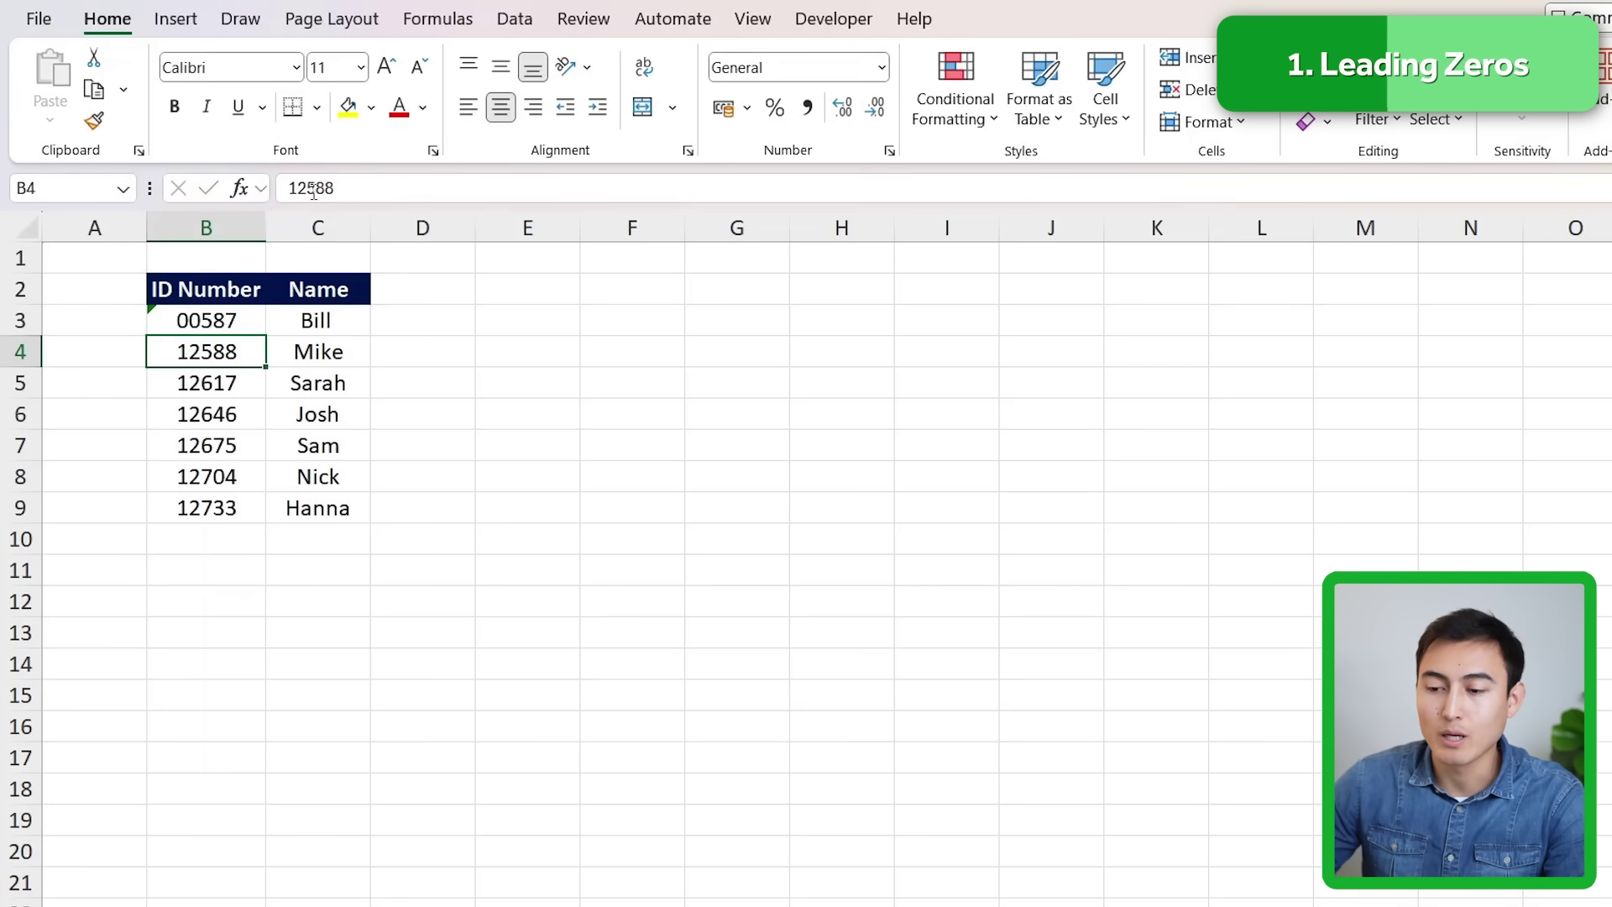
key(Up)
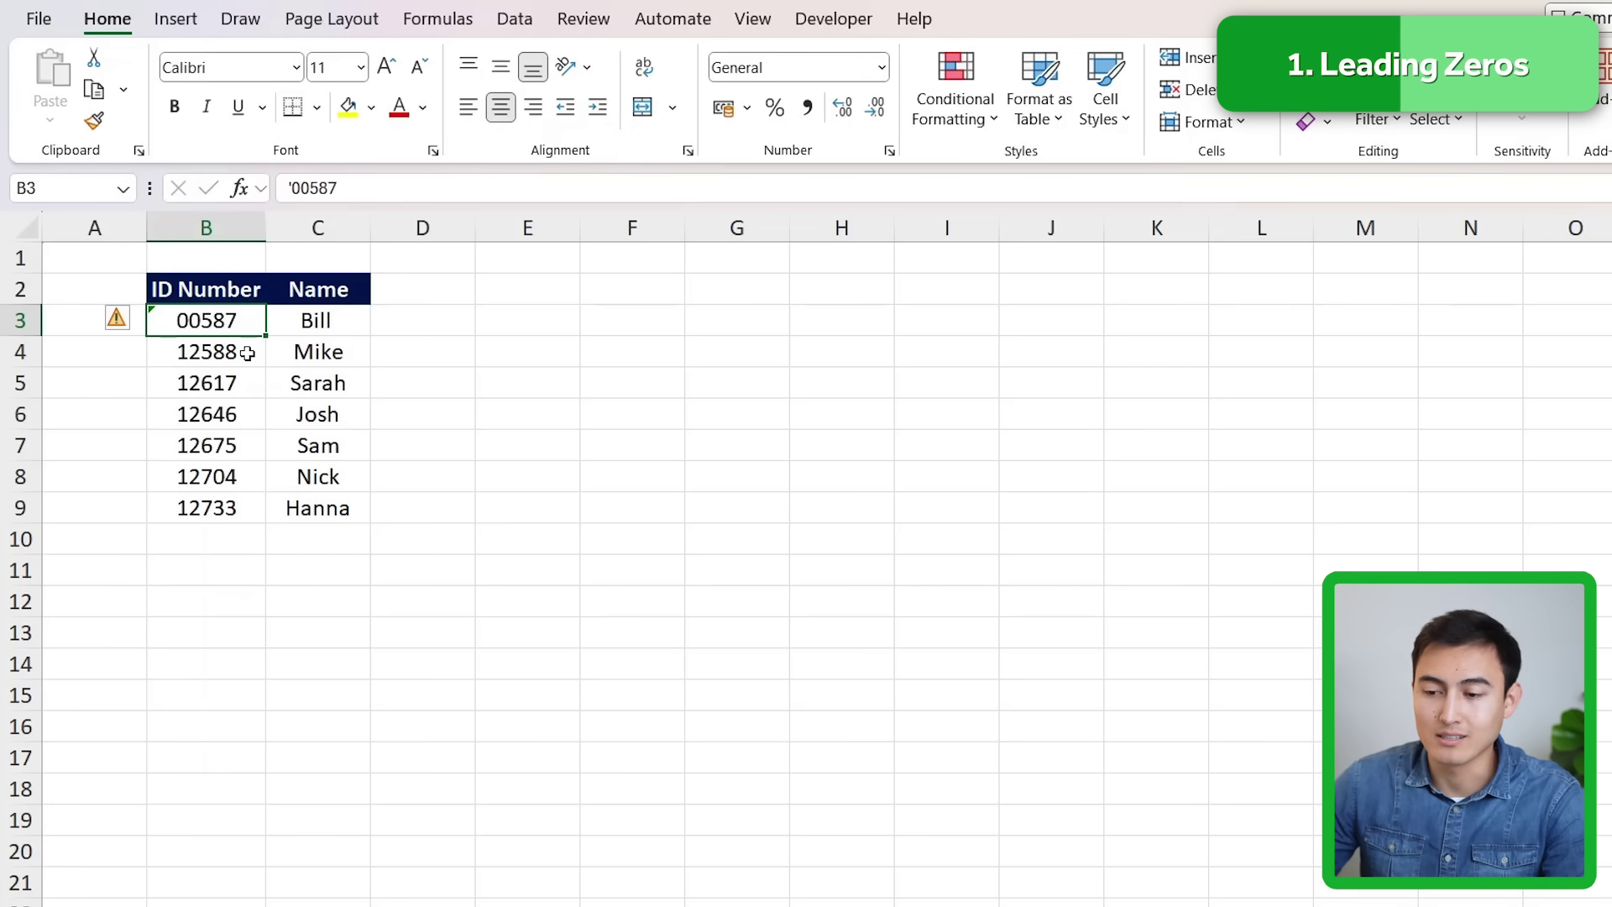
Enter 00579 as Nick's ID in B8, then move back through the ID column
click(169, 483)
text(0057)
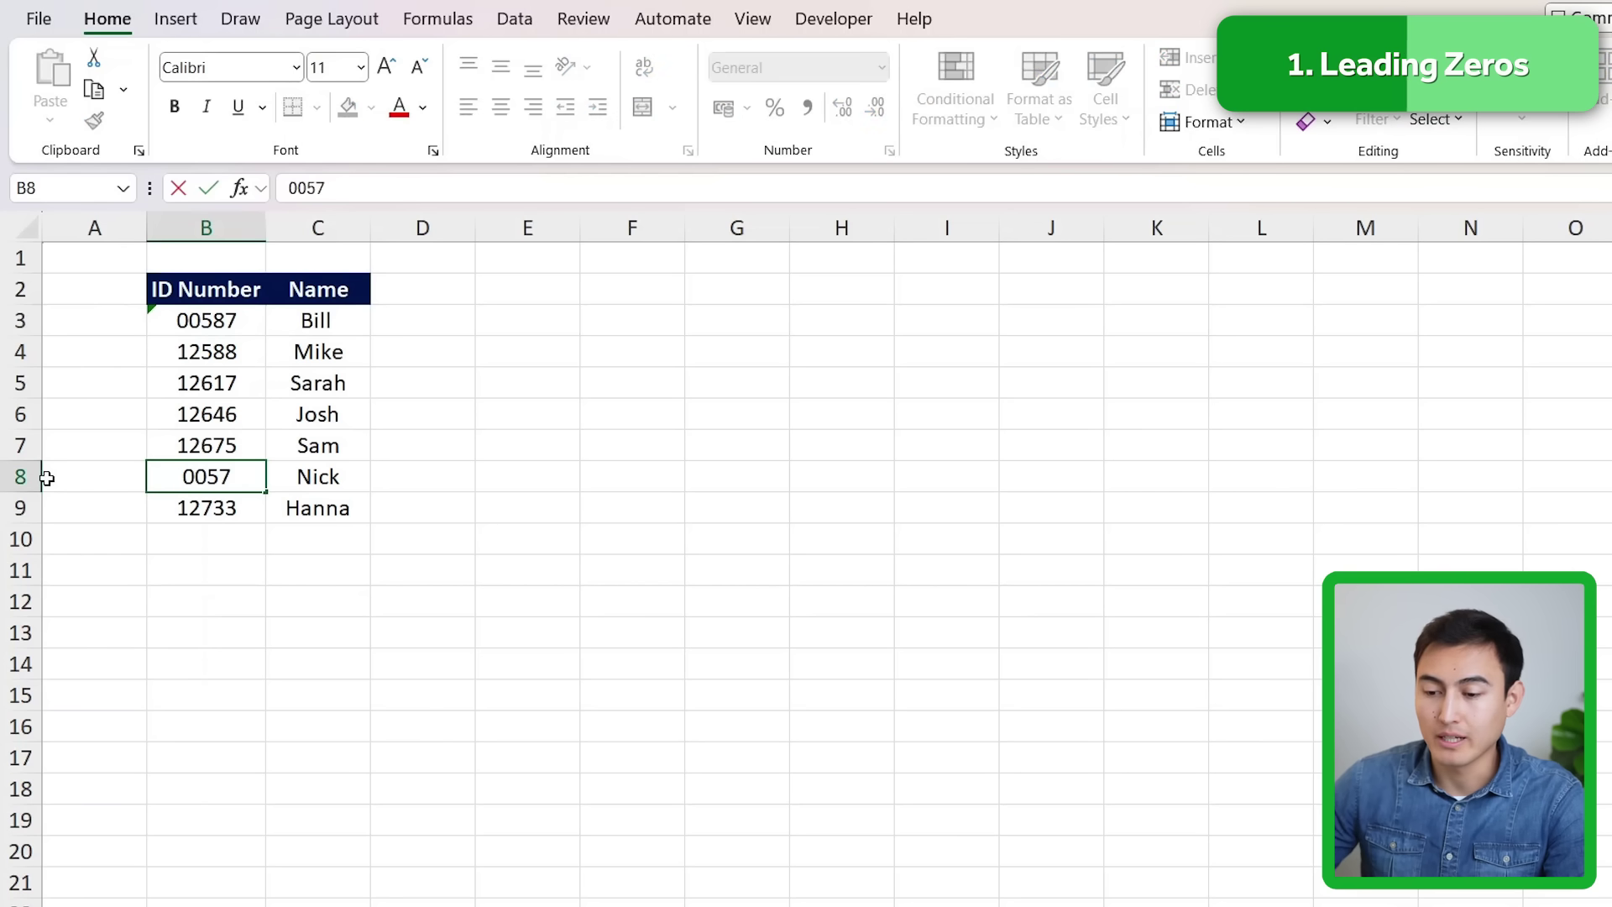
text(9)
key(Return)
click(172, 477)
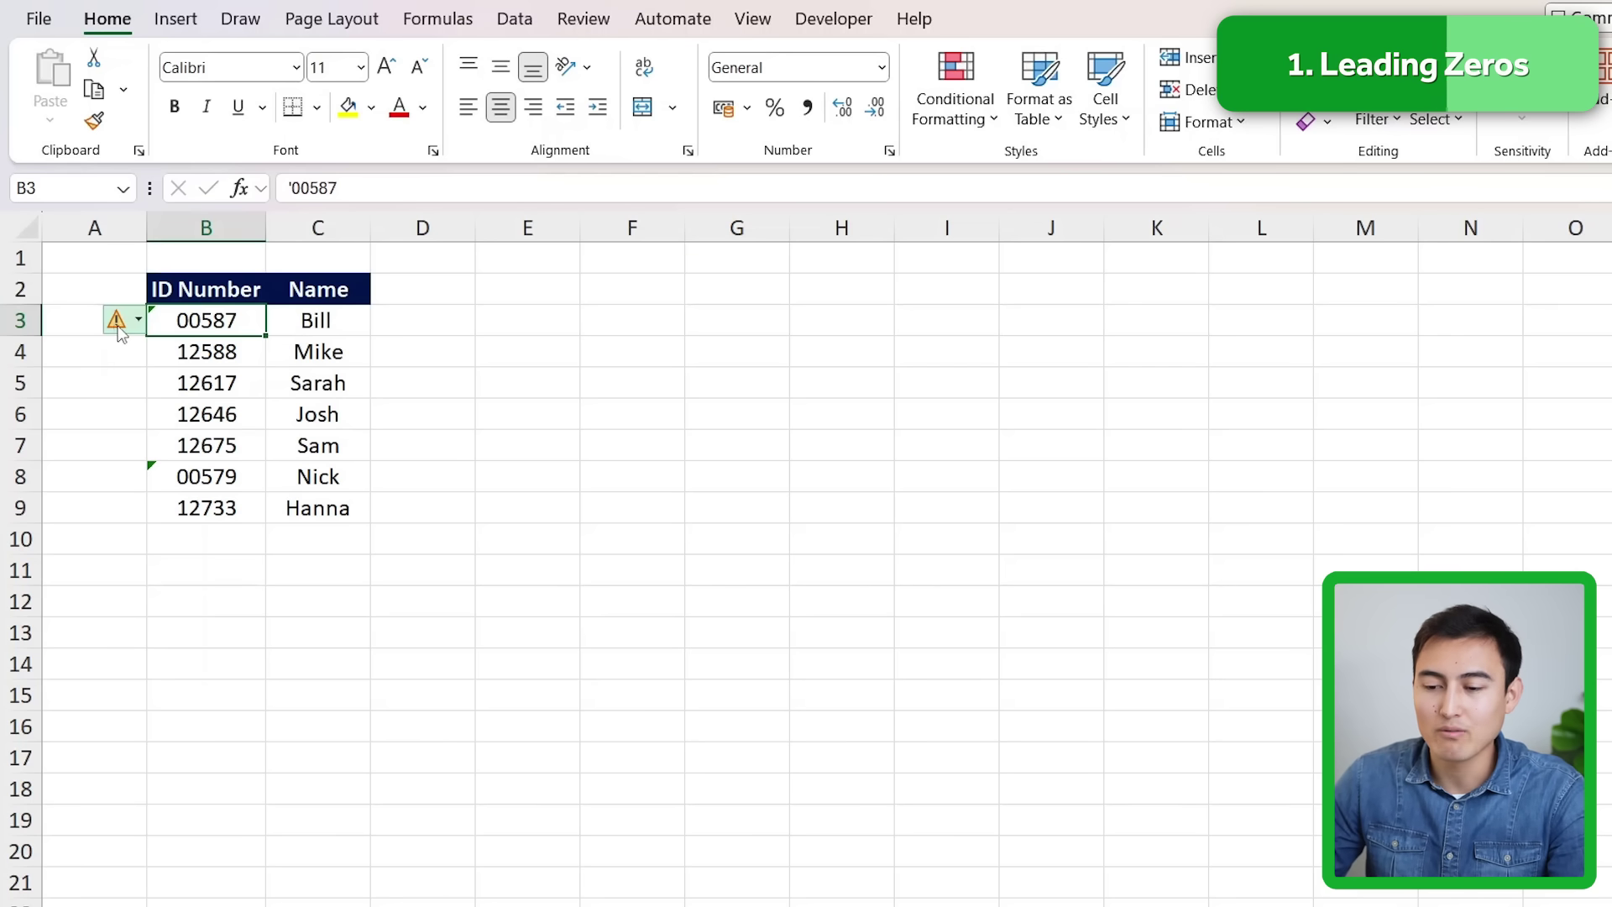
click(171, 472)
key(Up)
key(Up)
key(Up)
key(Up)
key(Up)
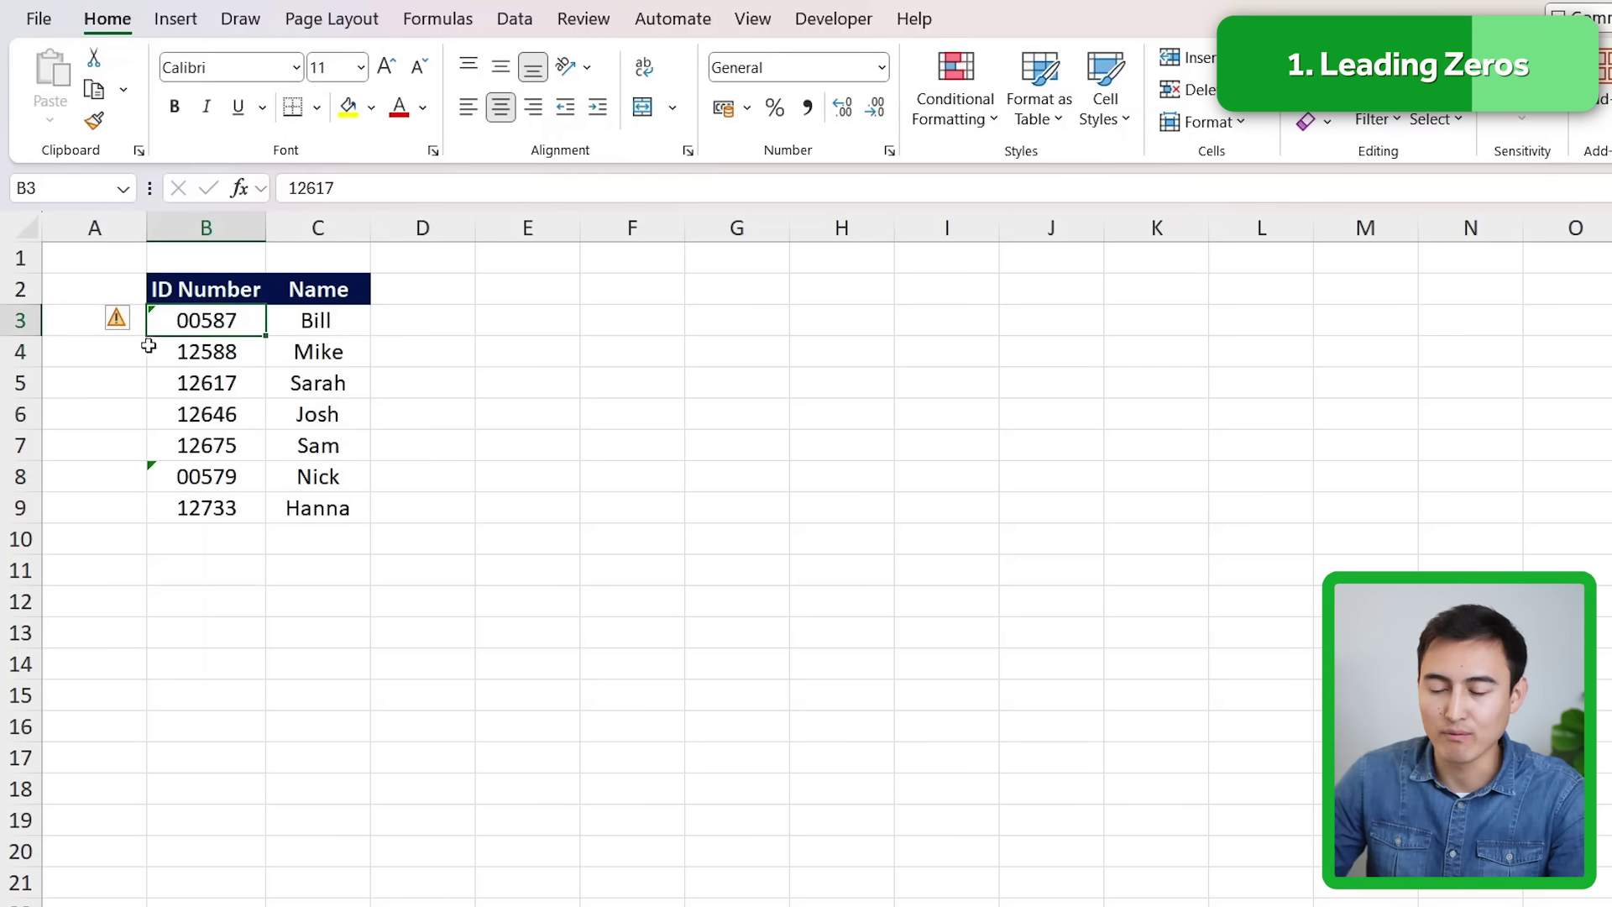
key(Down)
key(Up)
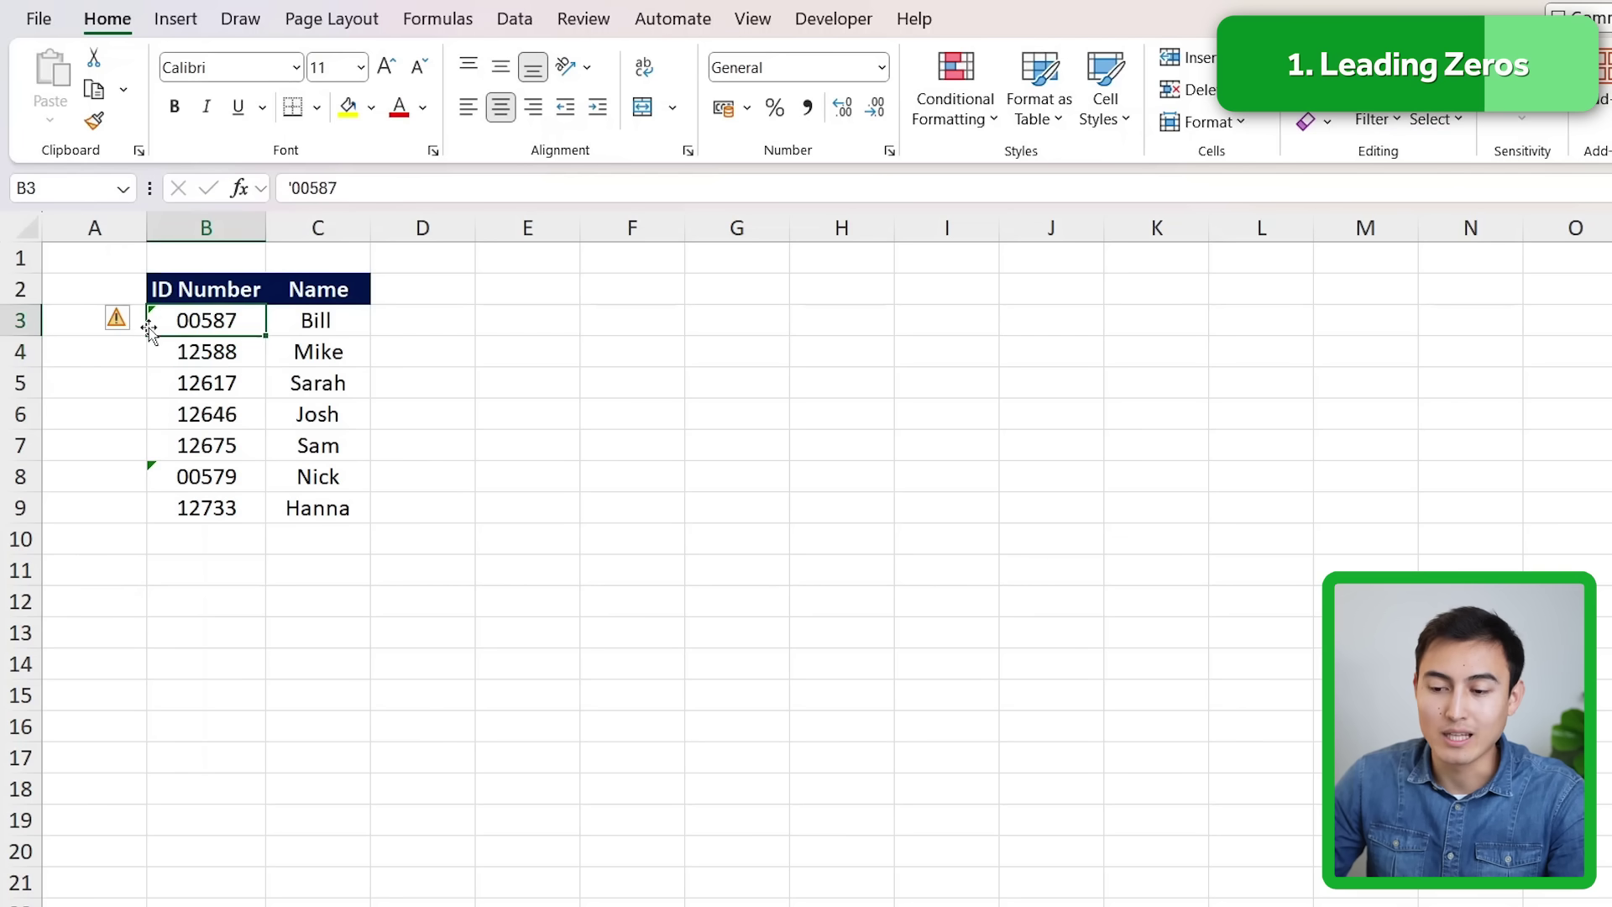
Convert Bill's ID to the number 587 from its warning menu, then undo to restore 00587
click(120, 325)
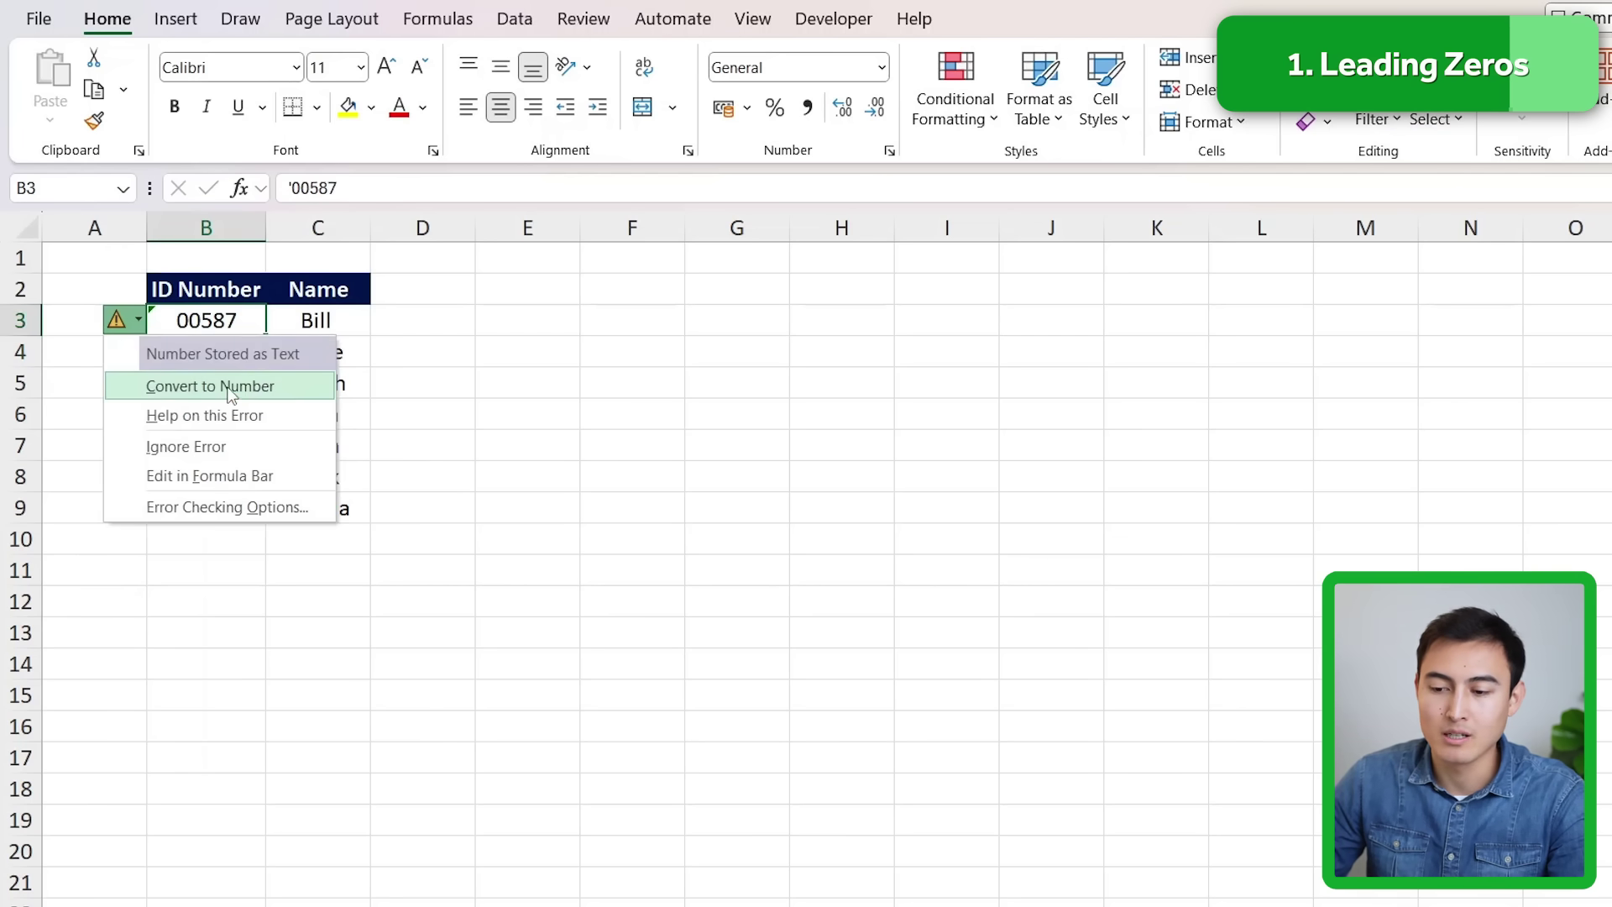
click(231, 398)
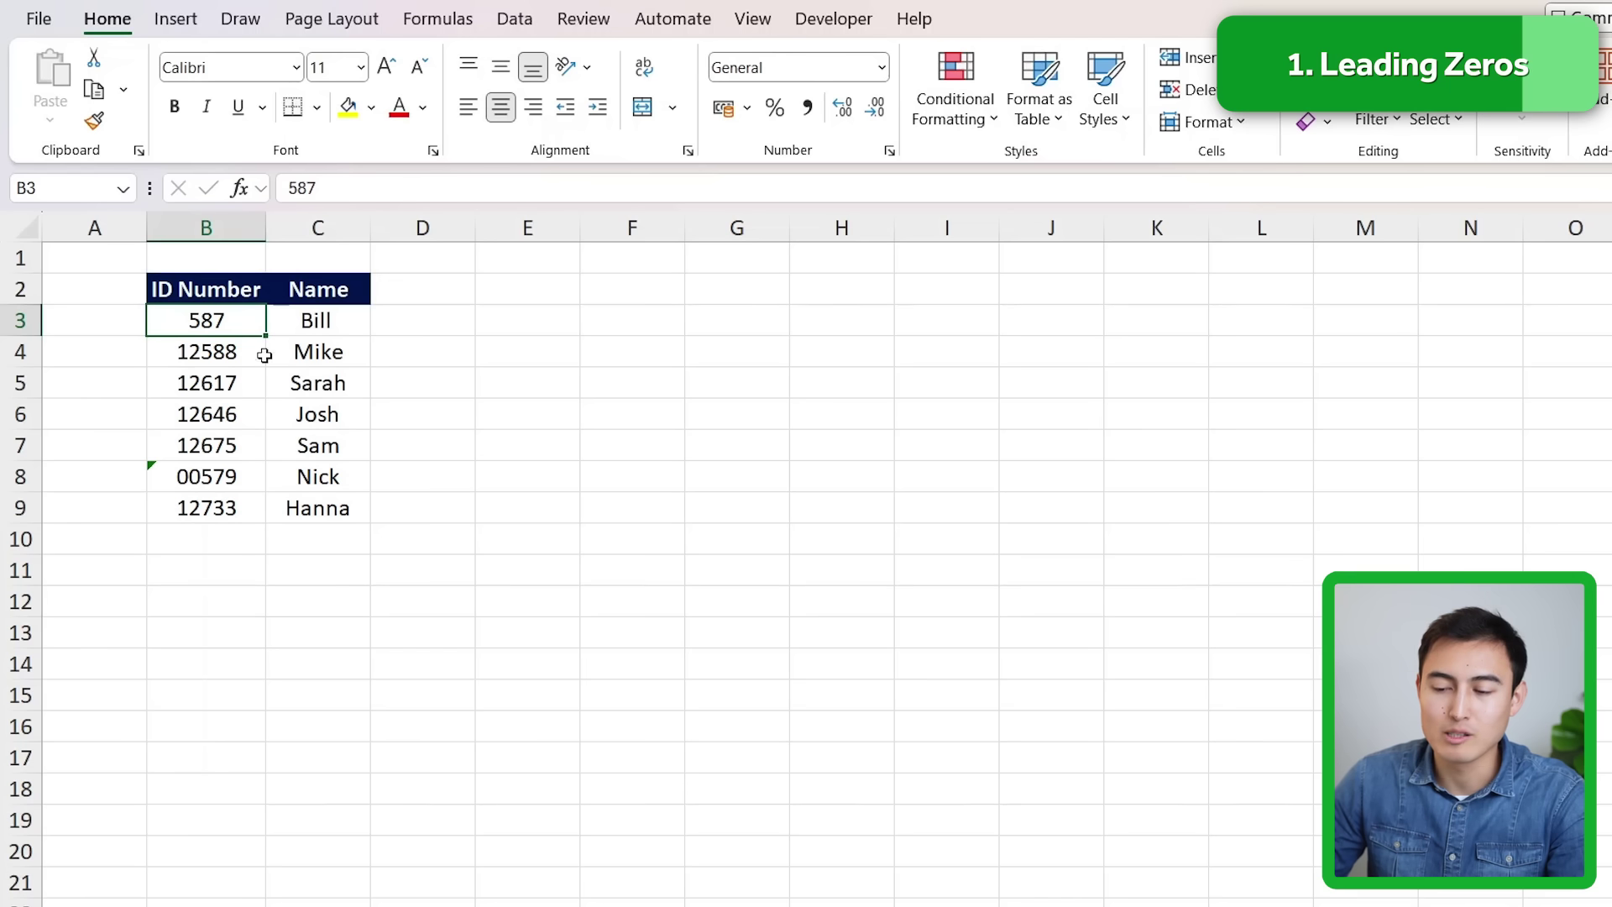
key(ctrl+z)
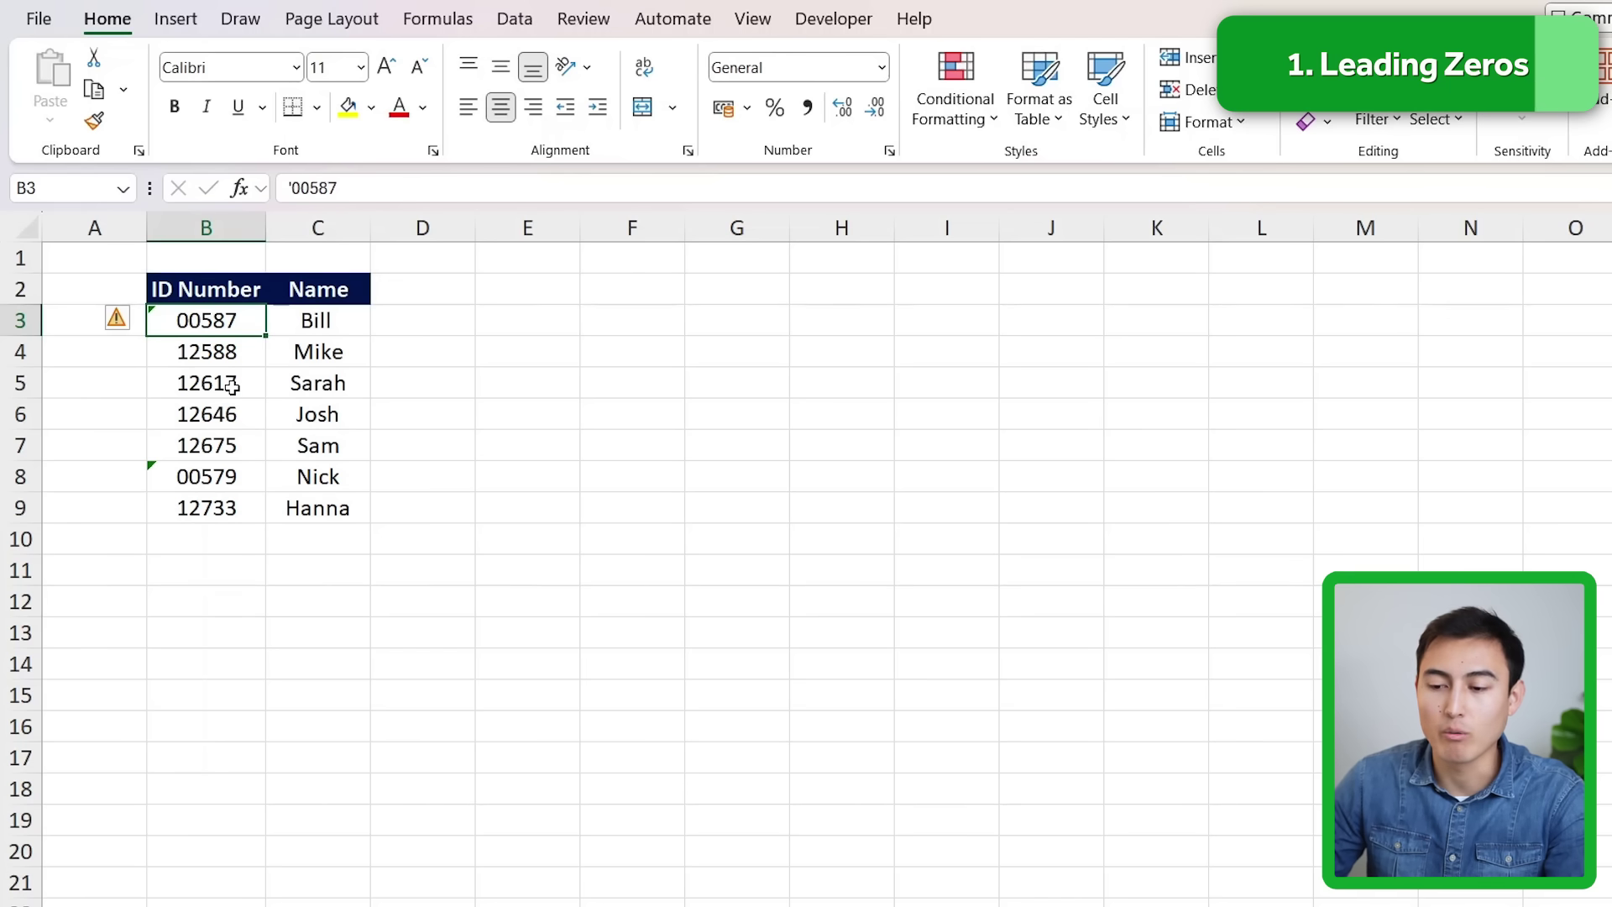
click(125, 326)
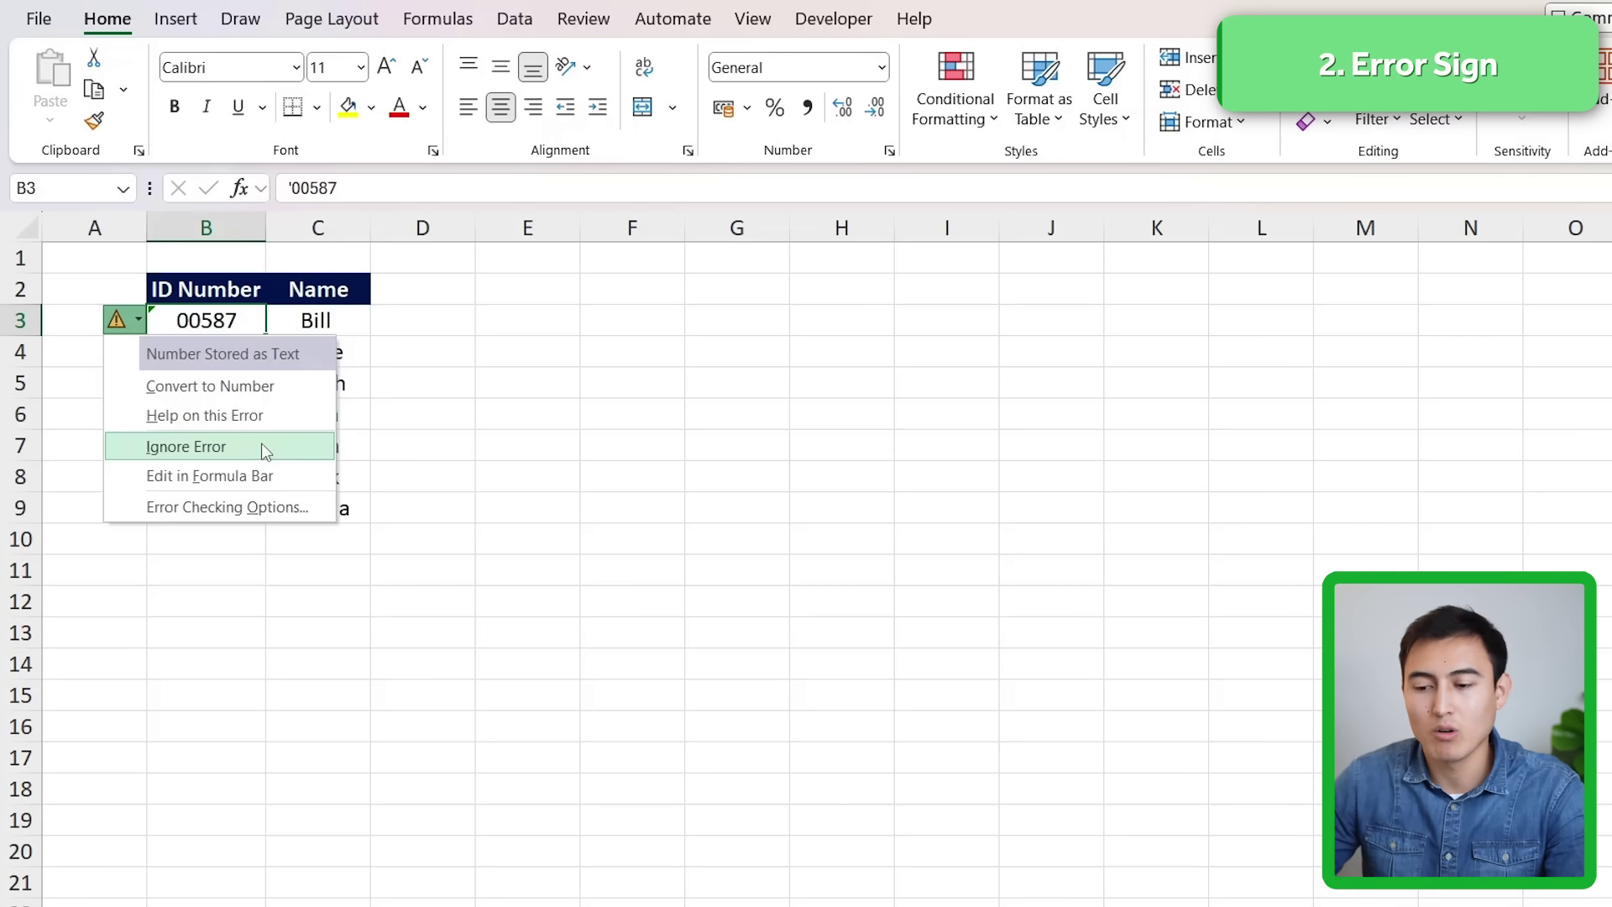
click(80, 323)
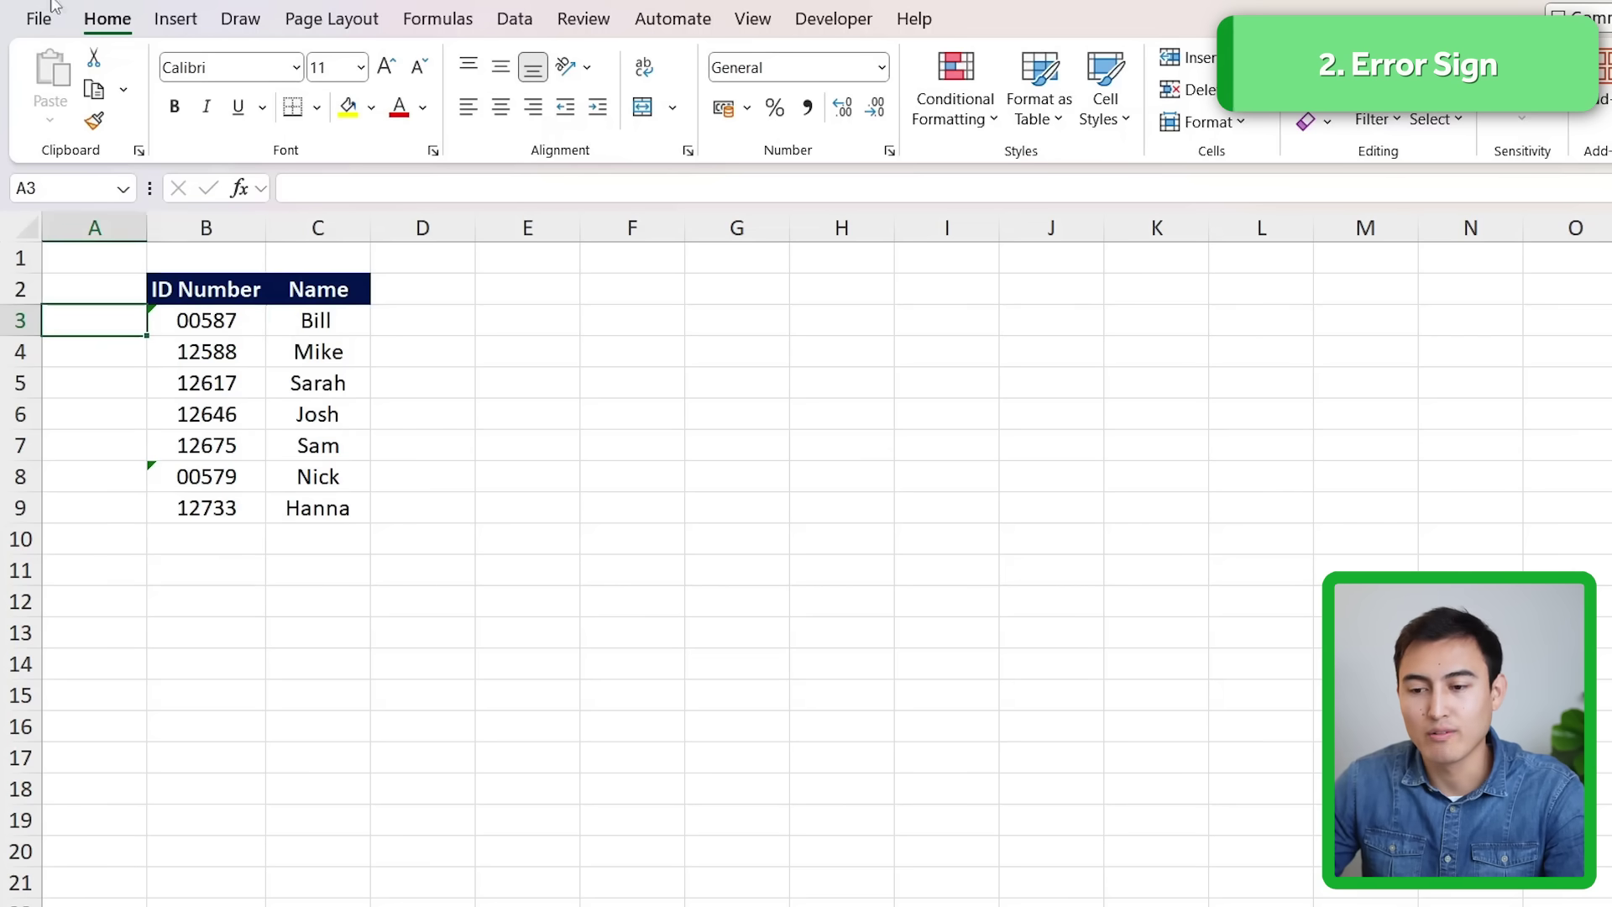
key(Right)
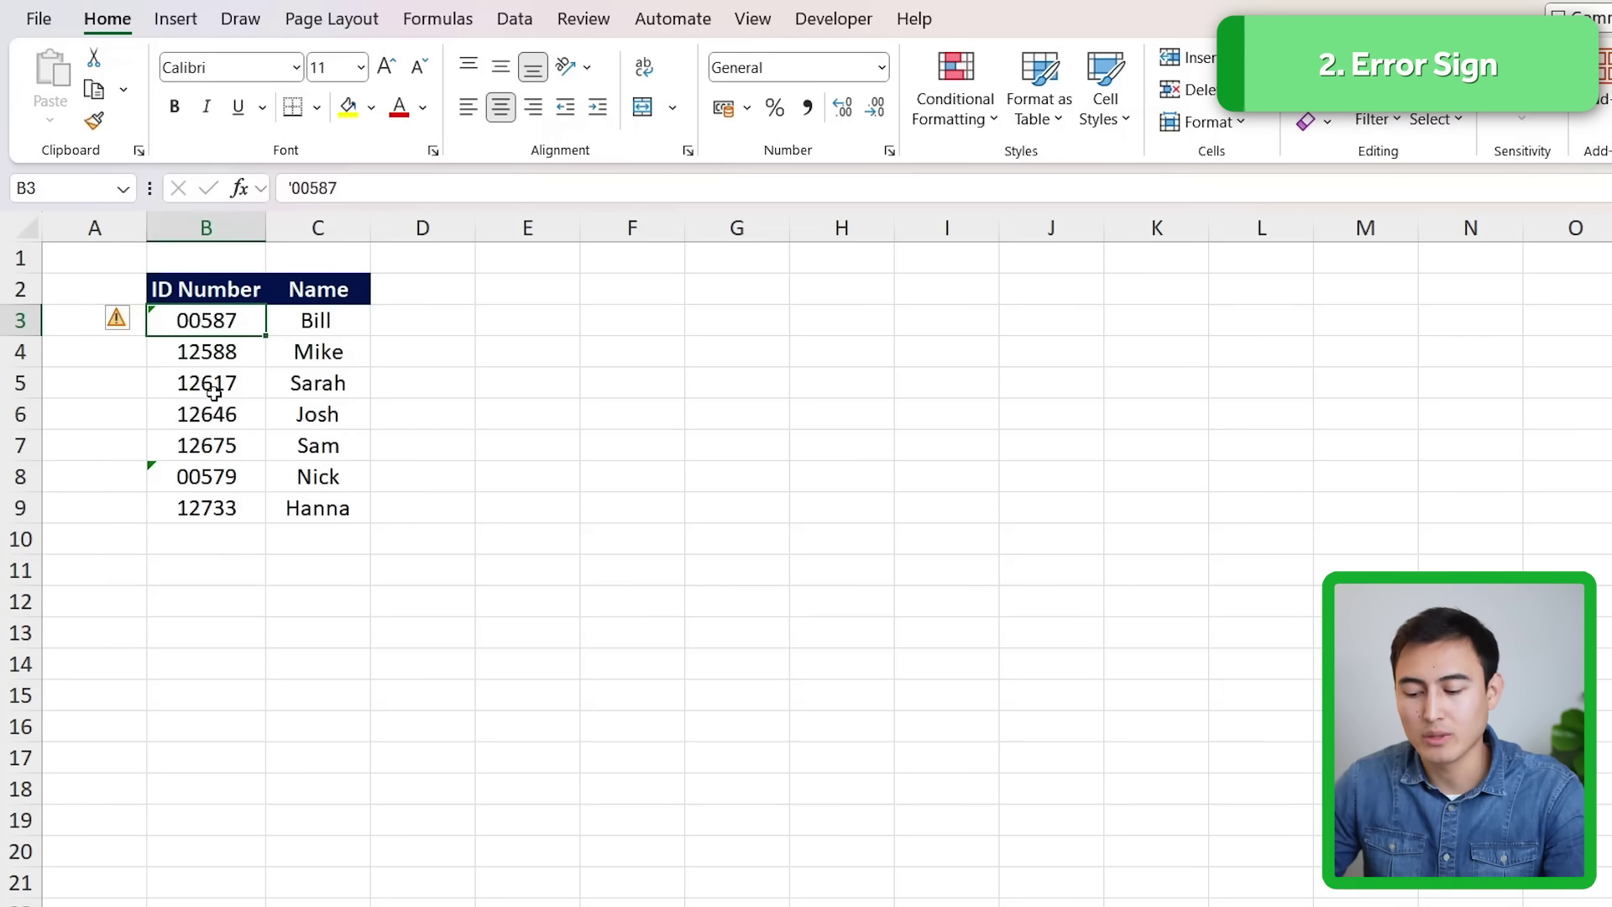
Untick 'Enable background error checking' in the Formulas options
key(alt+f)
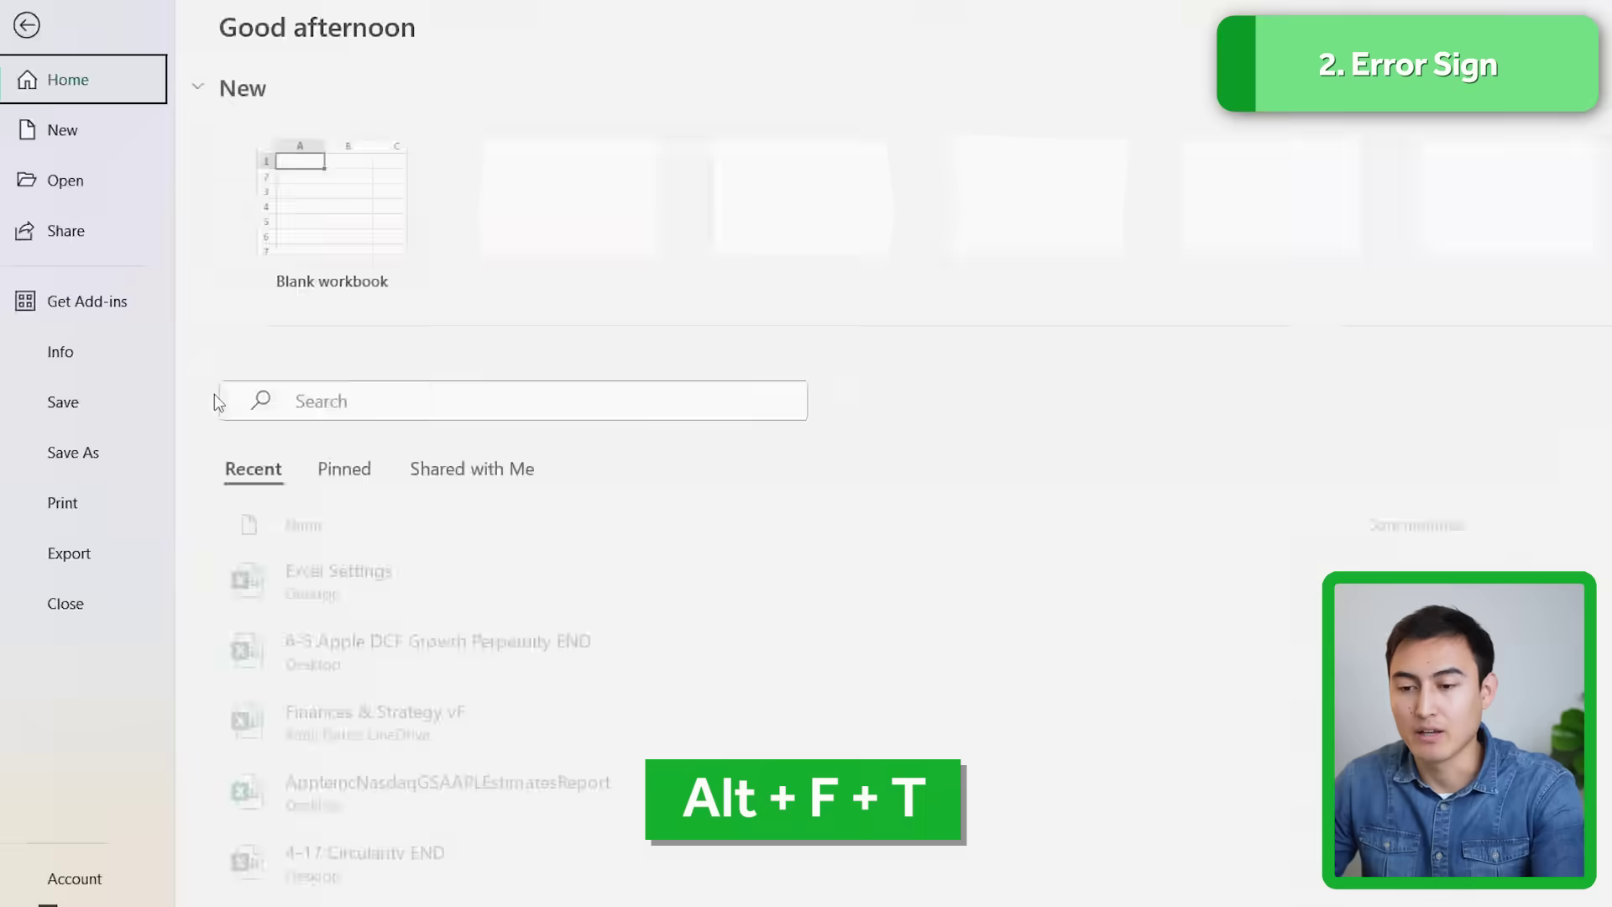
key(t)
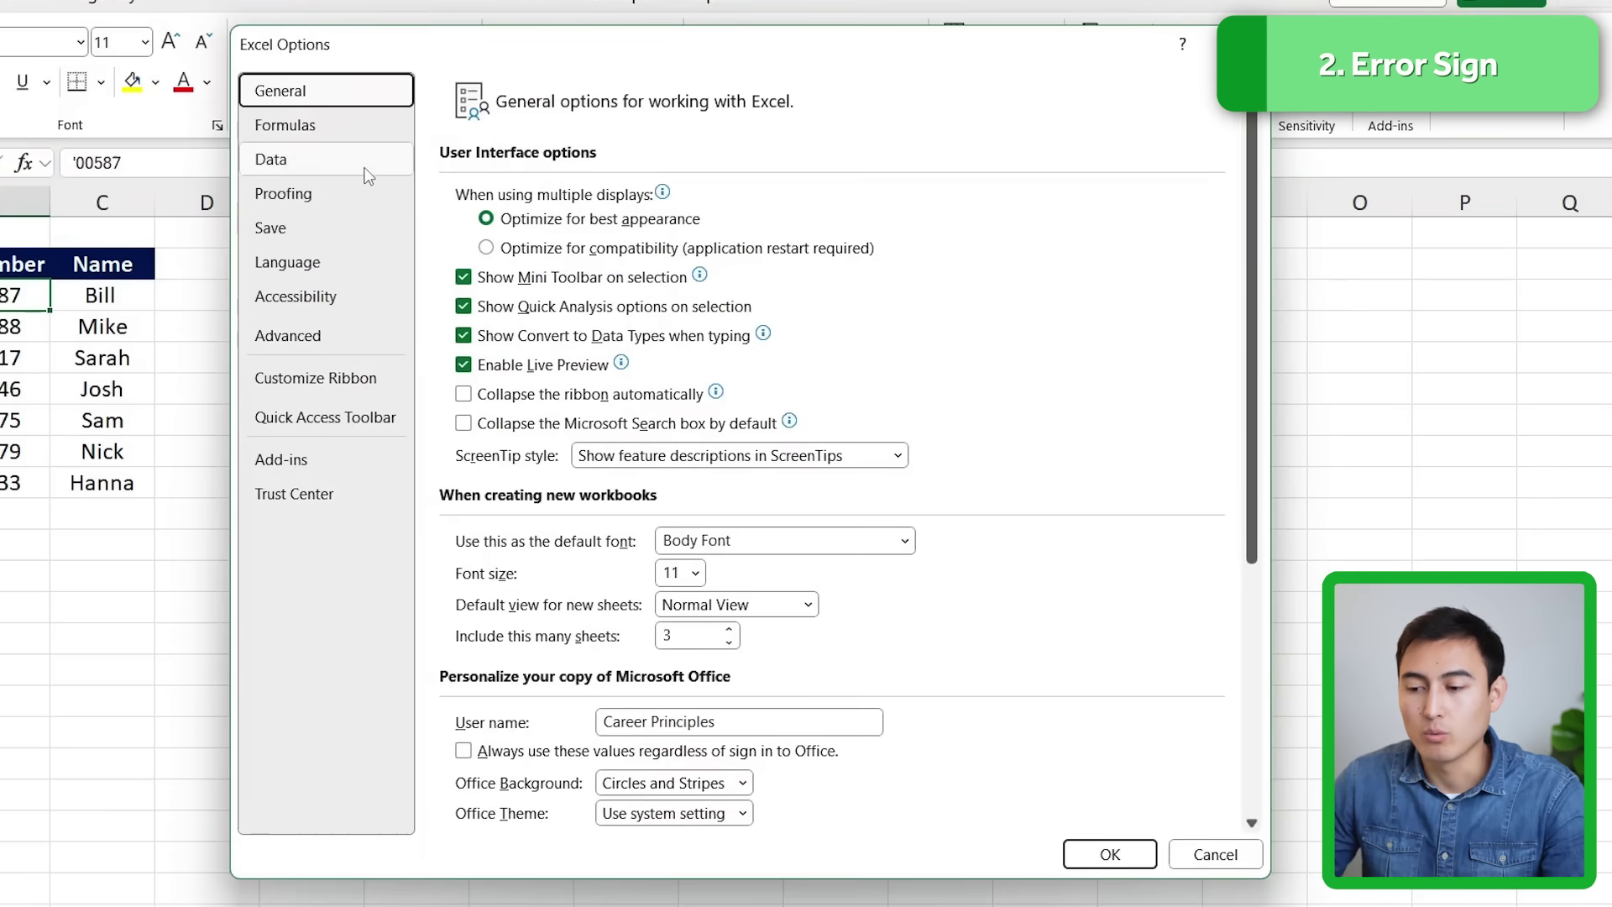
click(352, 128)
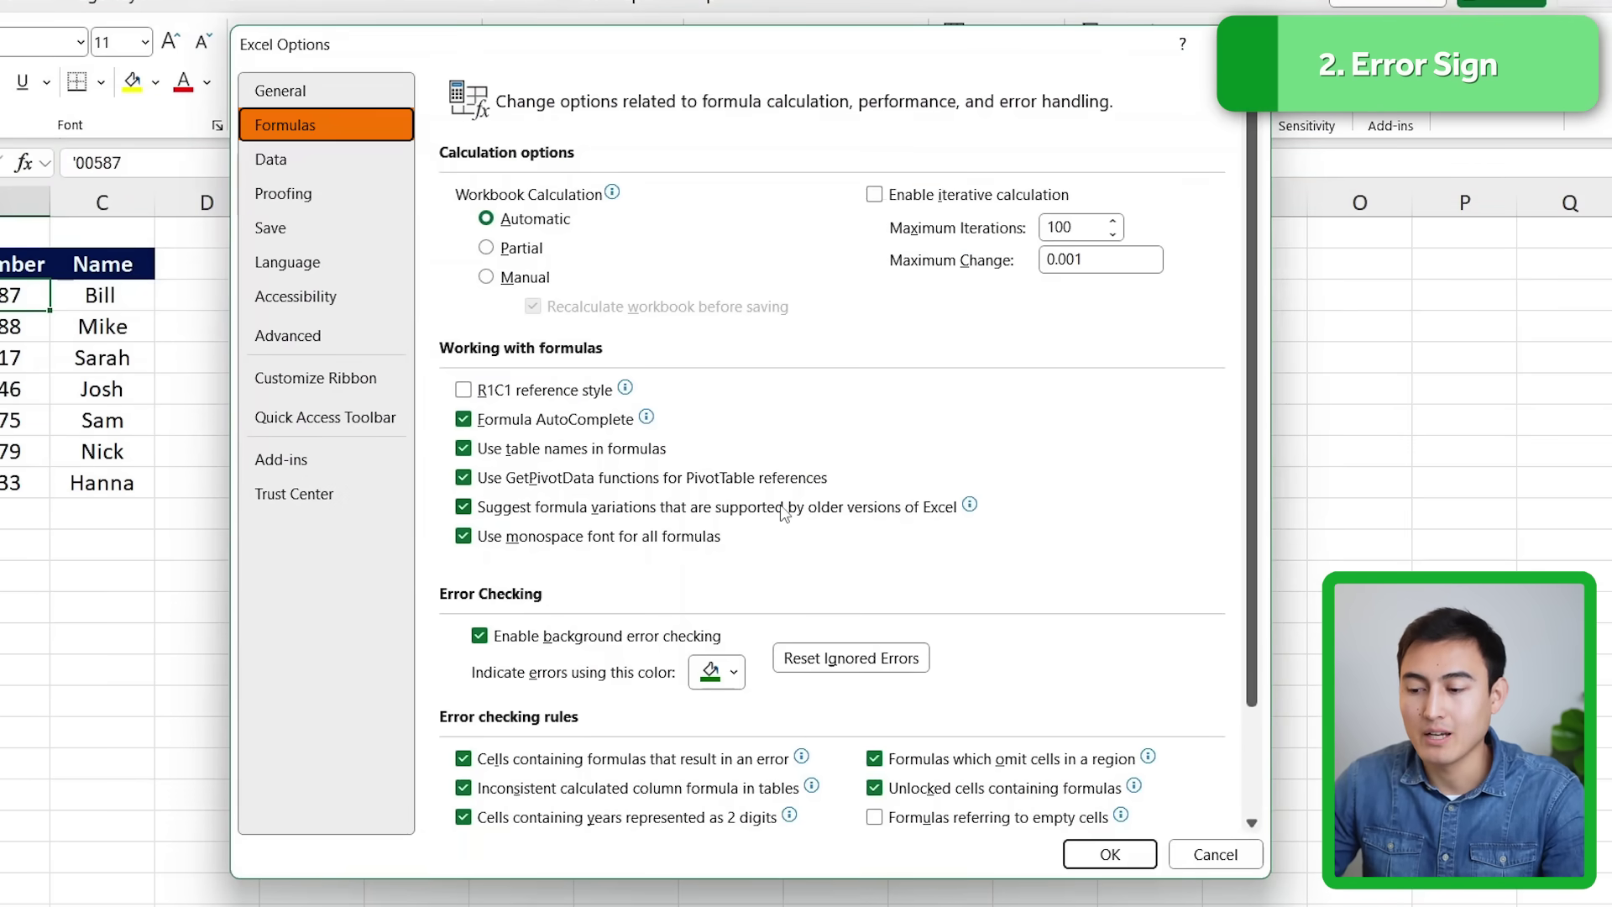
scroll(785, 509, down, 3)
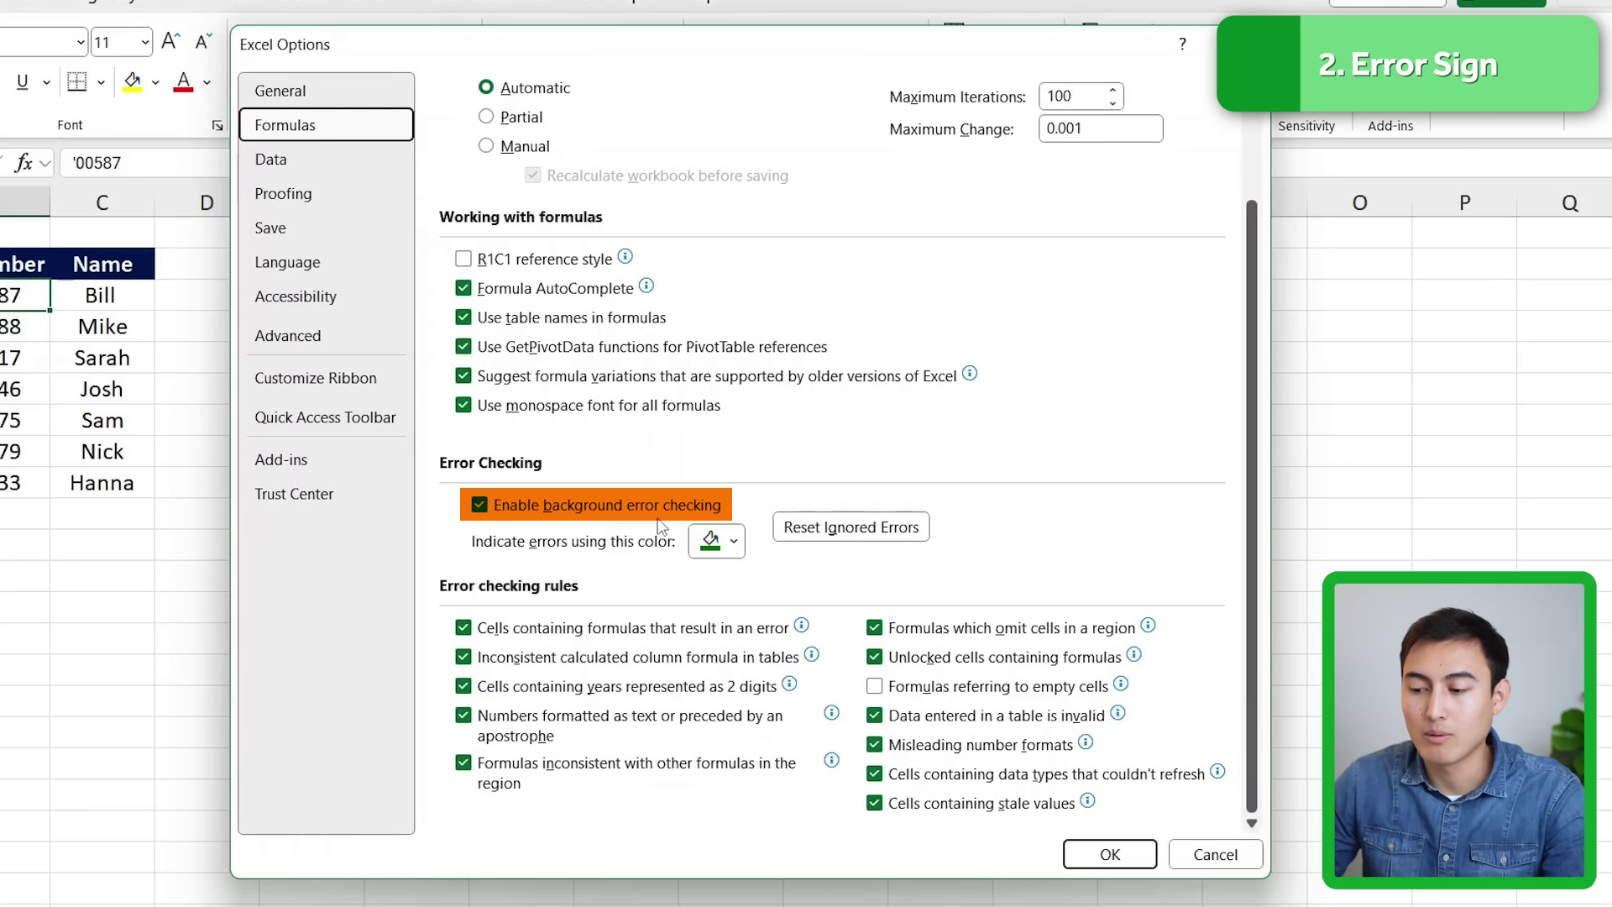
click(480, 506)
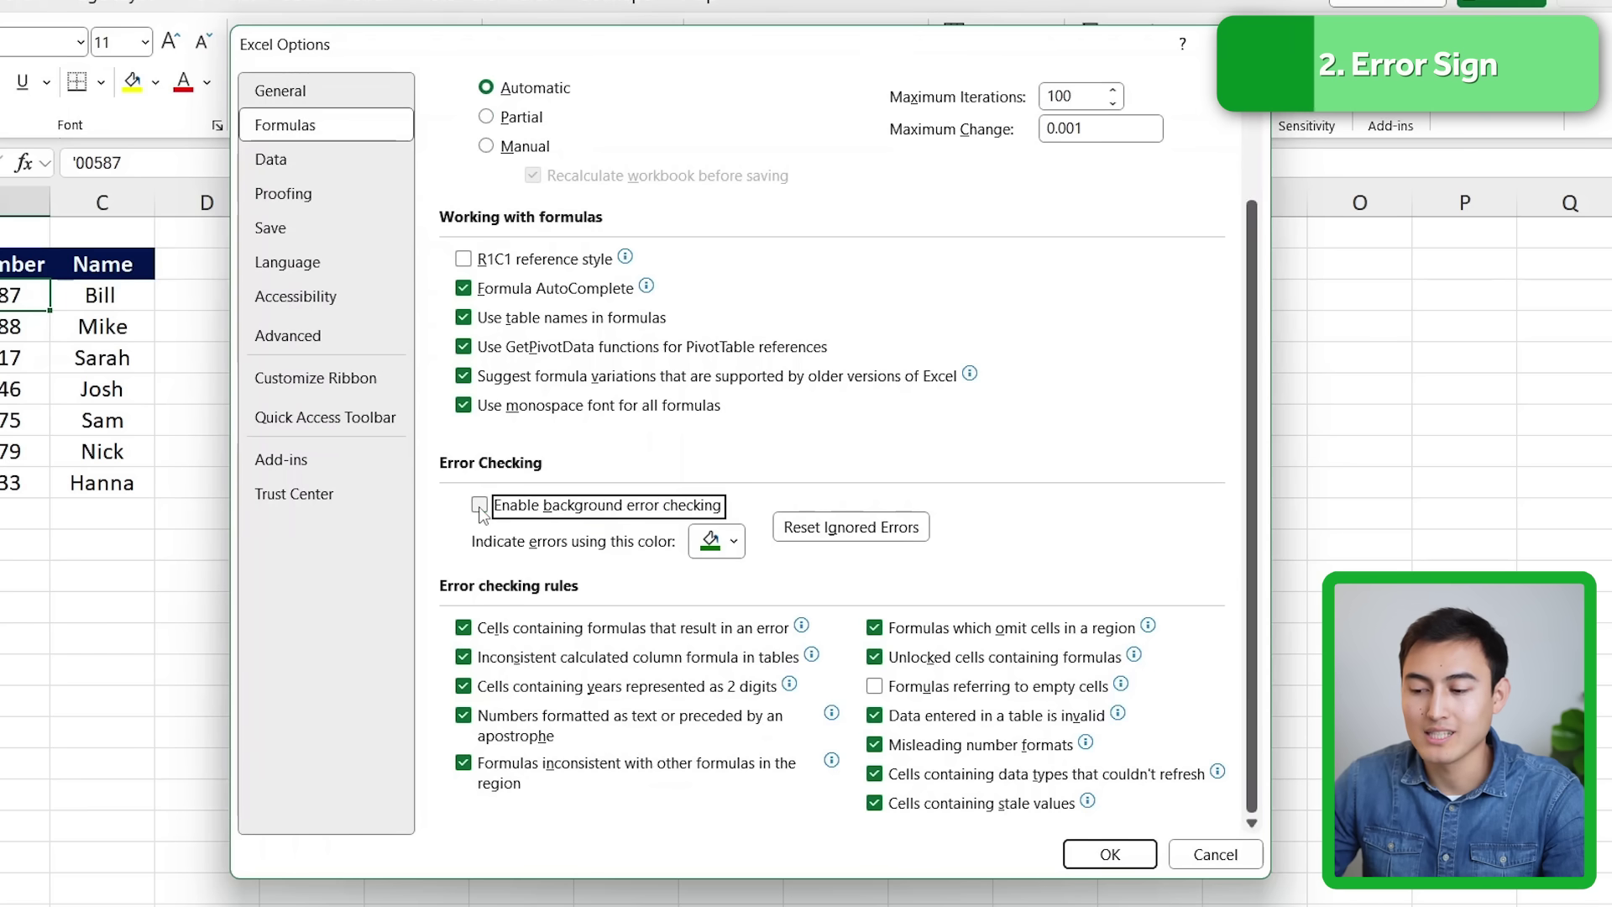
click(1083, 857)
Re-tick 'Enable background error checking' in the Formulas options
click(206, 352)
click(235, 405)
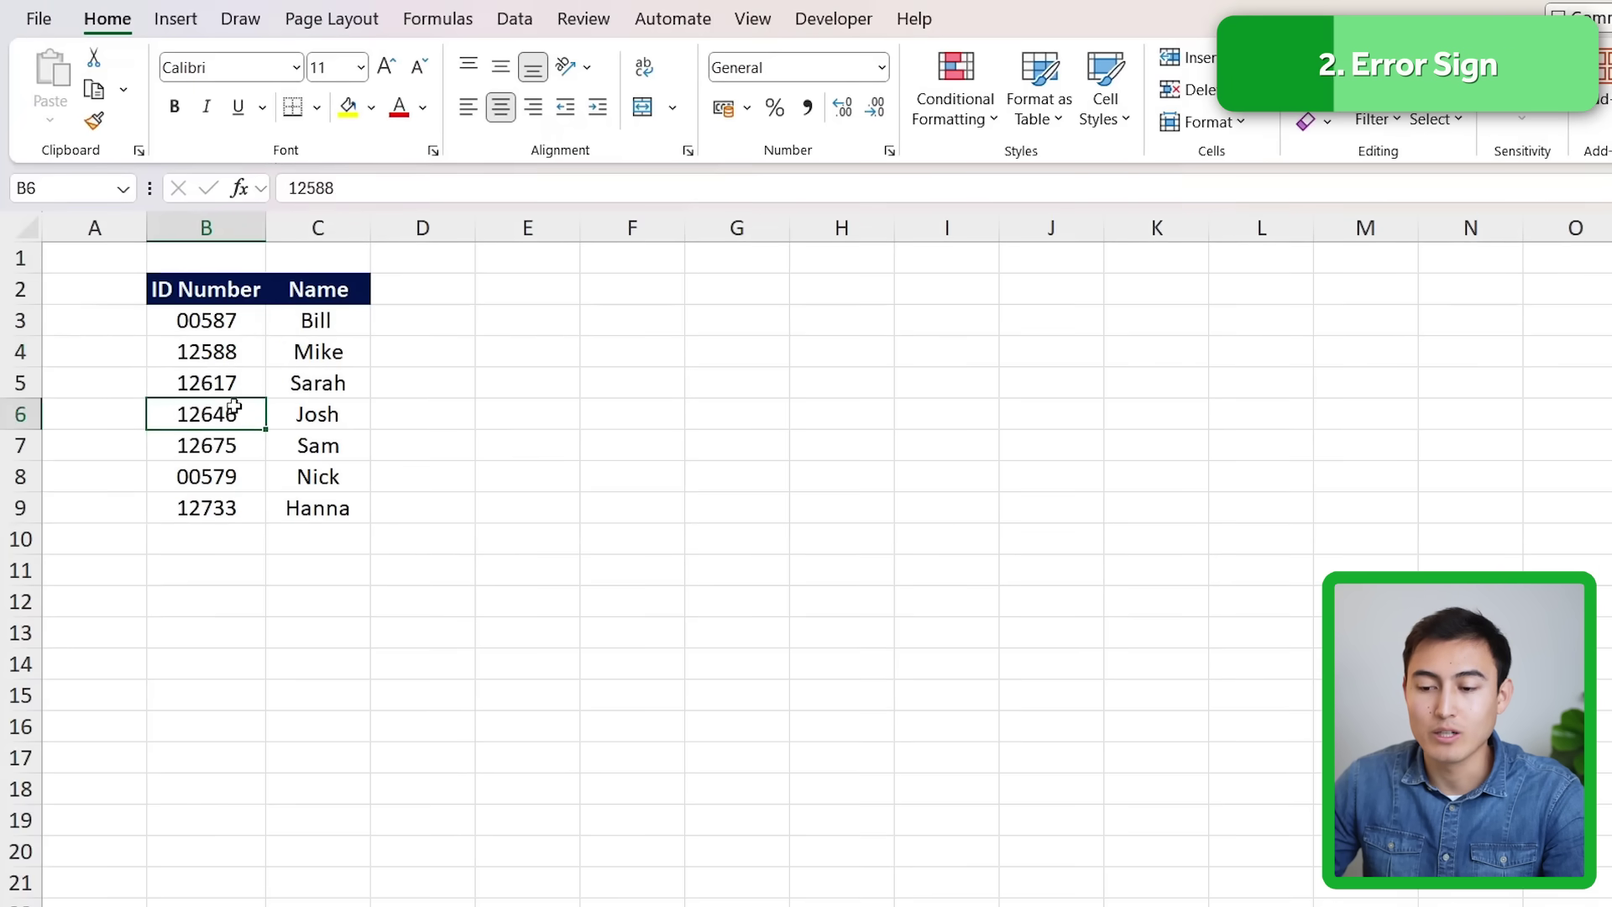
click(238, 437)
key(Up)
key(Up)
key(Up)
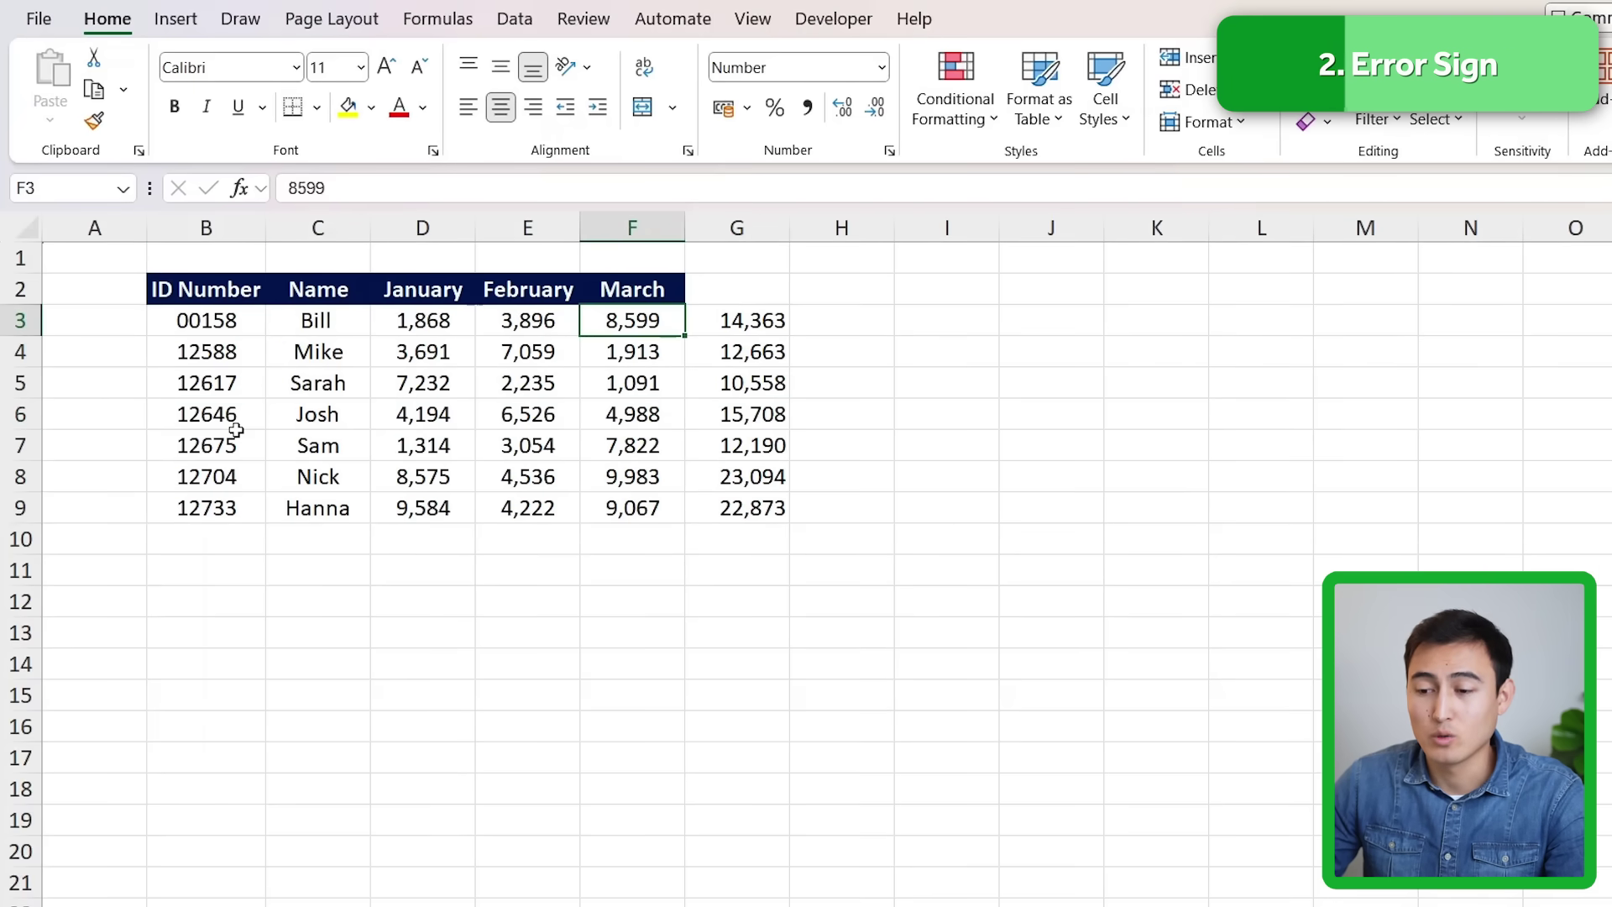
key(alt+f)
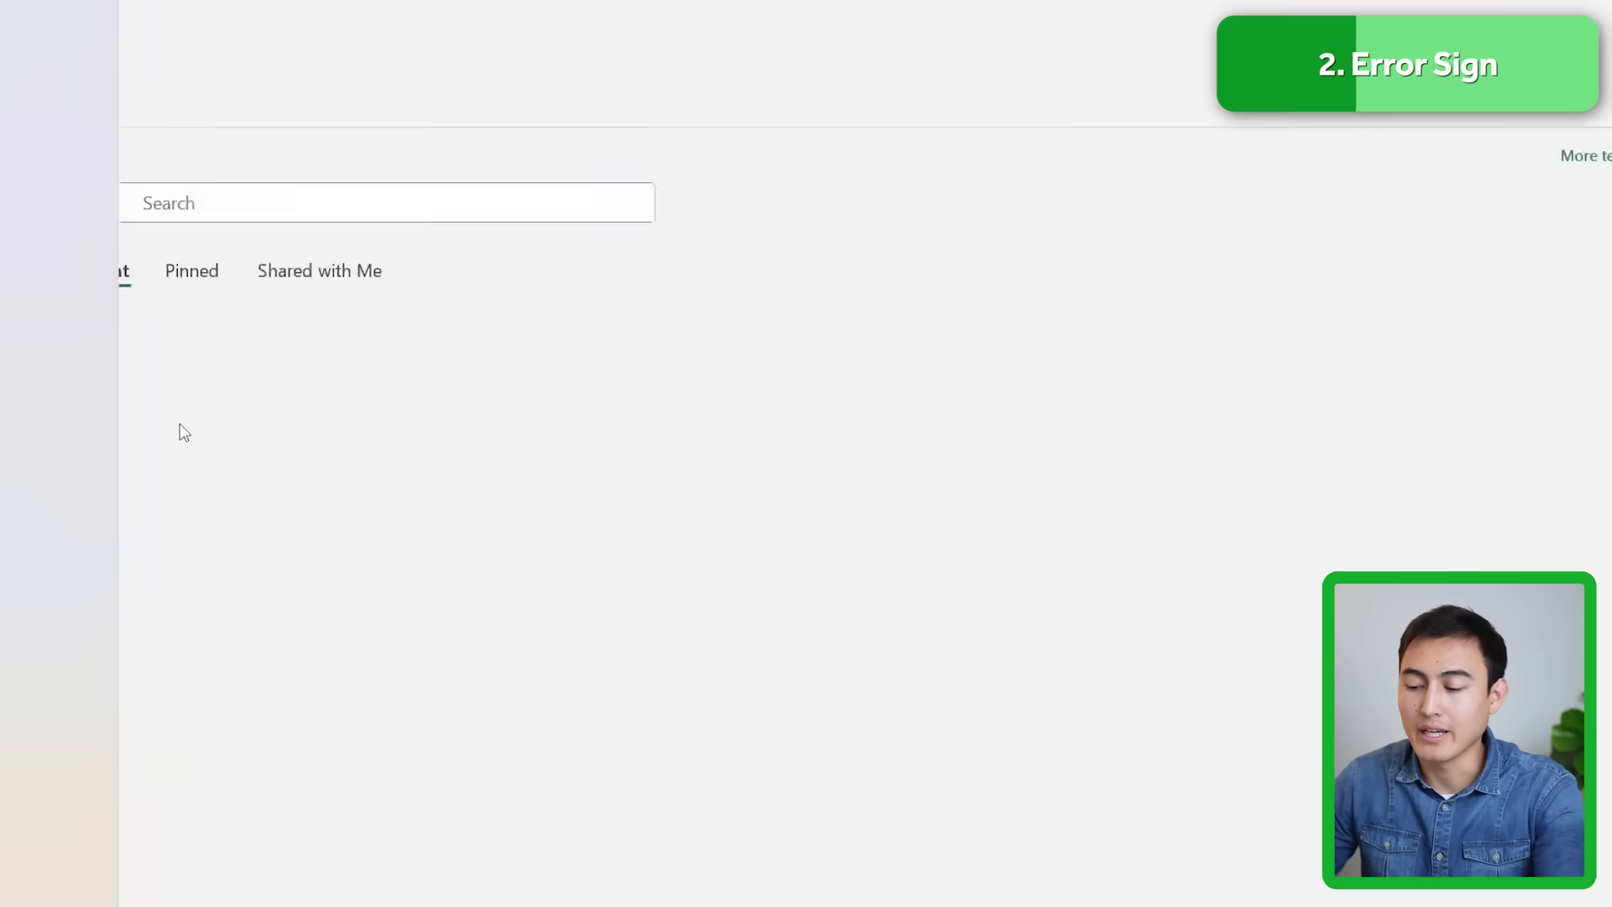
key(t)
scroll(528, 511, down, 5)
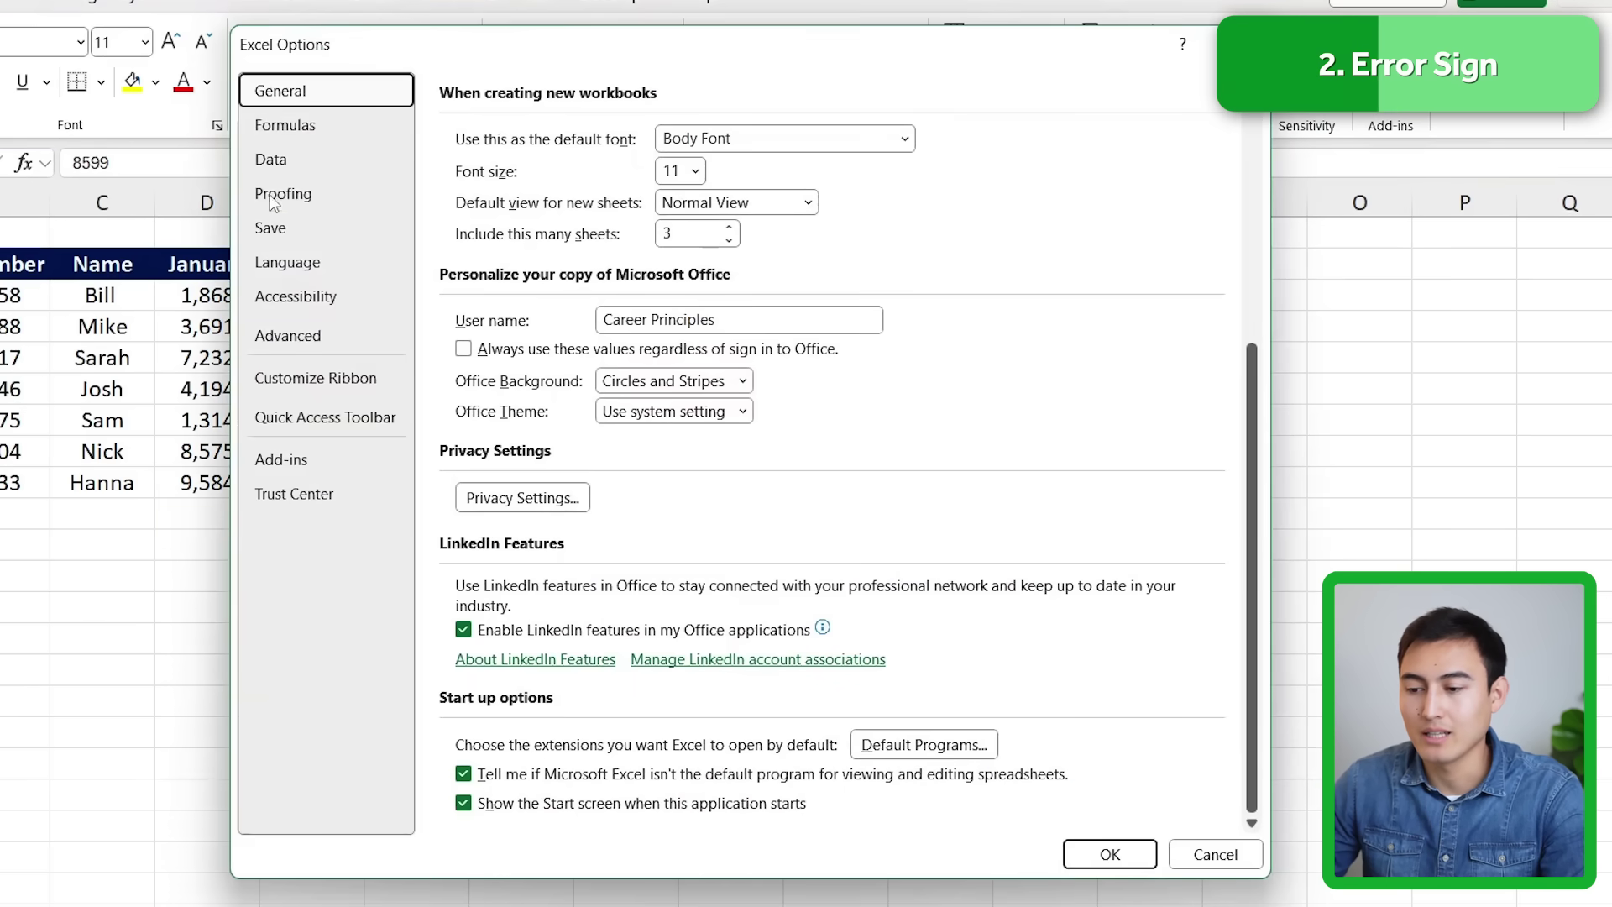
click(283, 125)
click(530, 641)
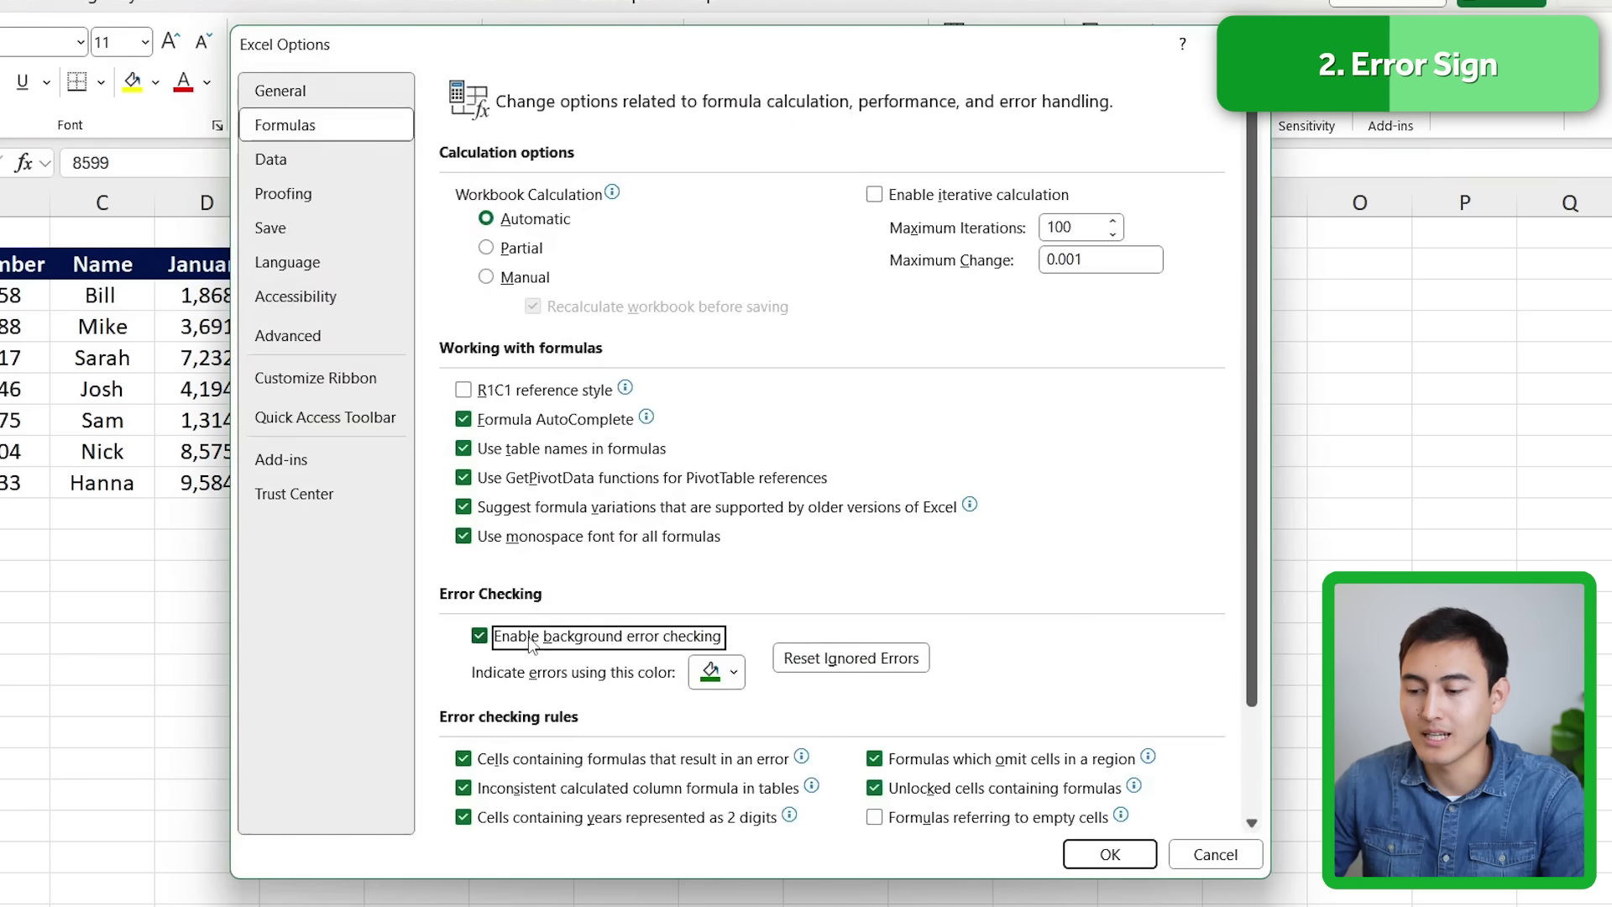
click(1110, 854)
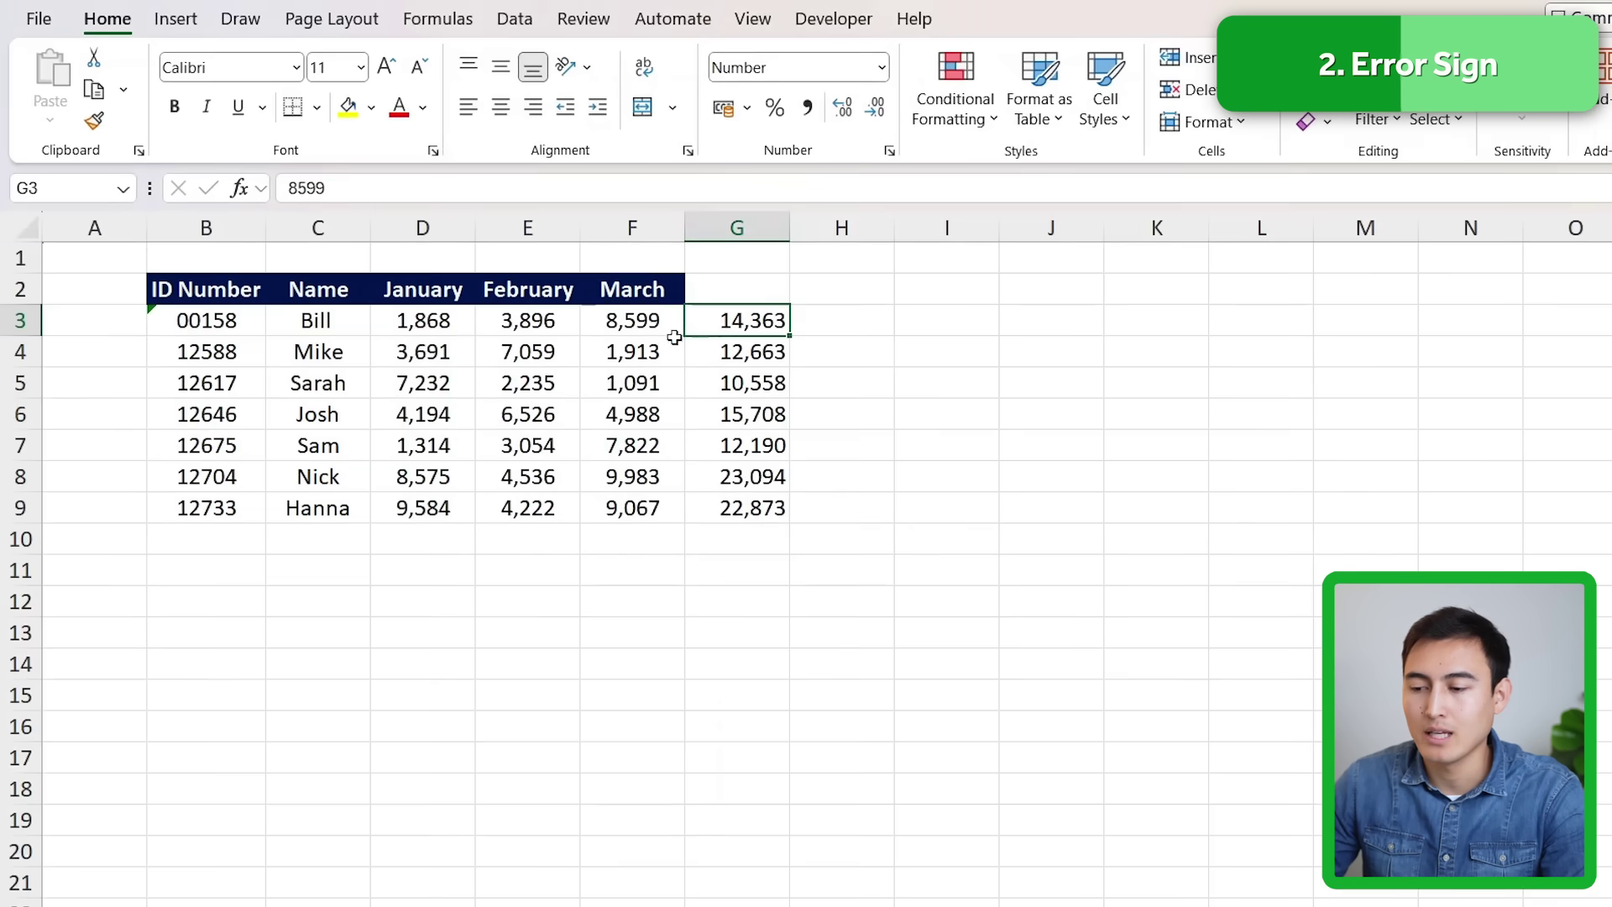
Inspect the SUM total formulas in G3 and G4 without changing them
key(F2)
key(Escape)
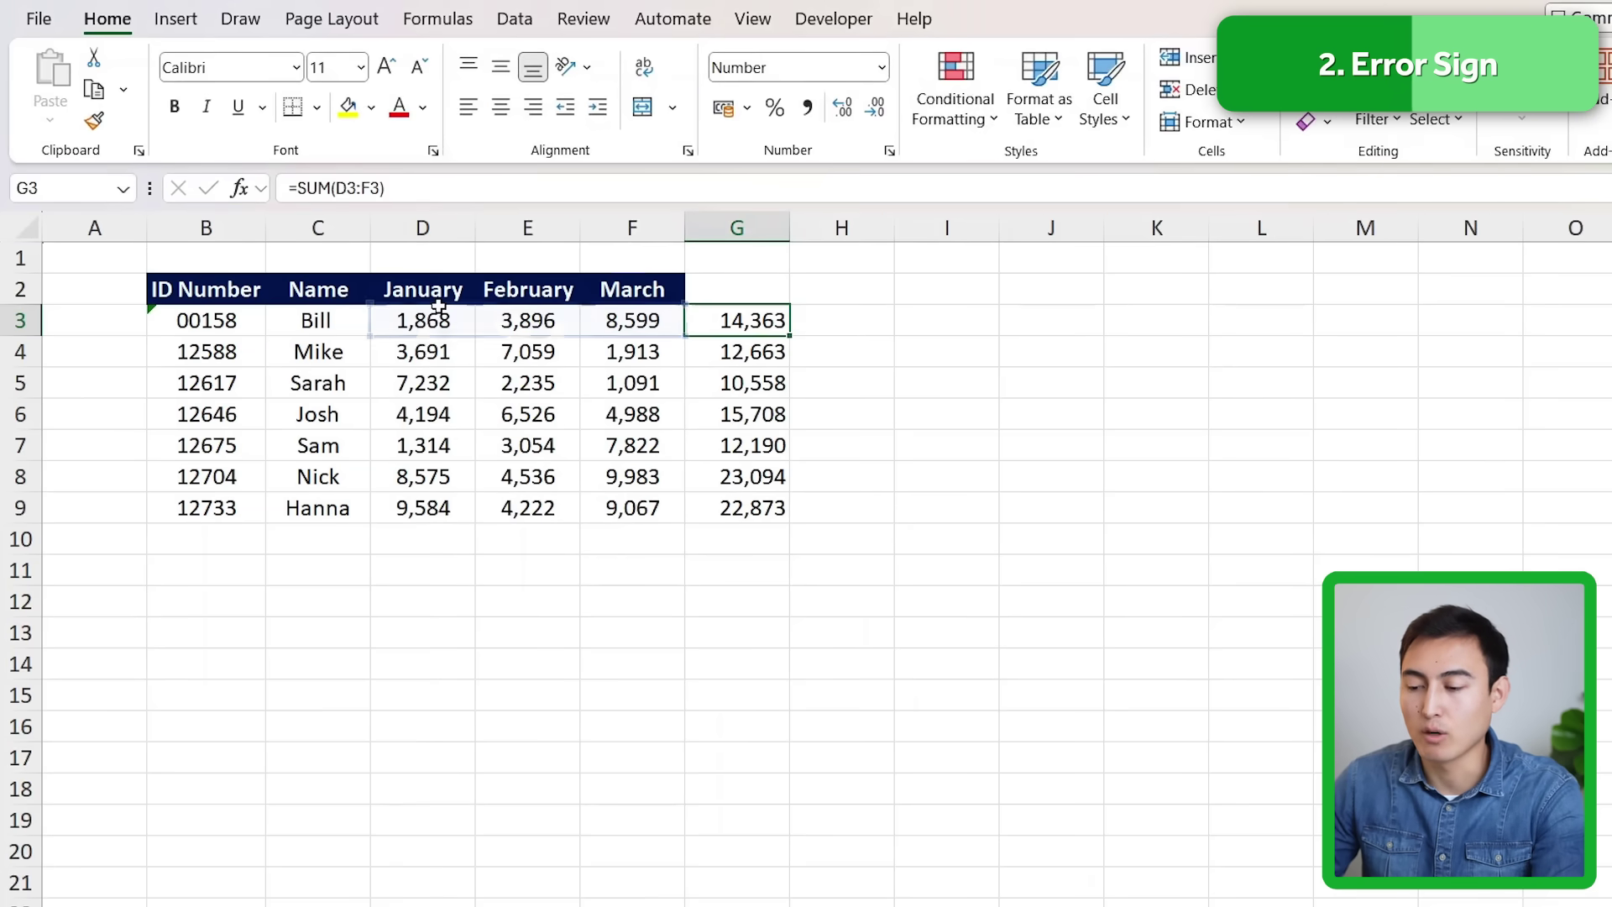
key(Down)
key(F2)
key(Escape)
key(Left)
key(Left)
key(Right)
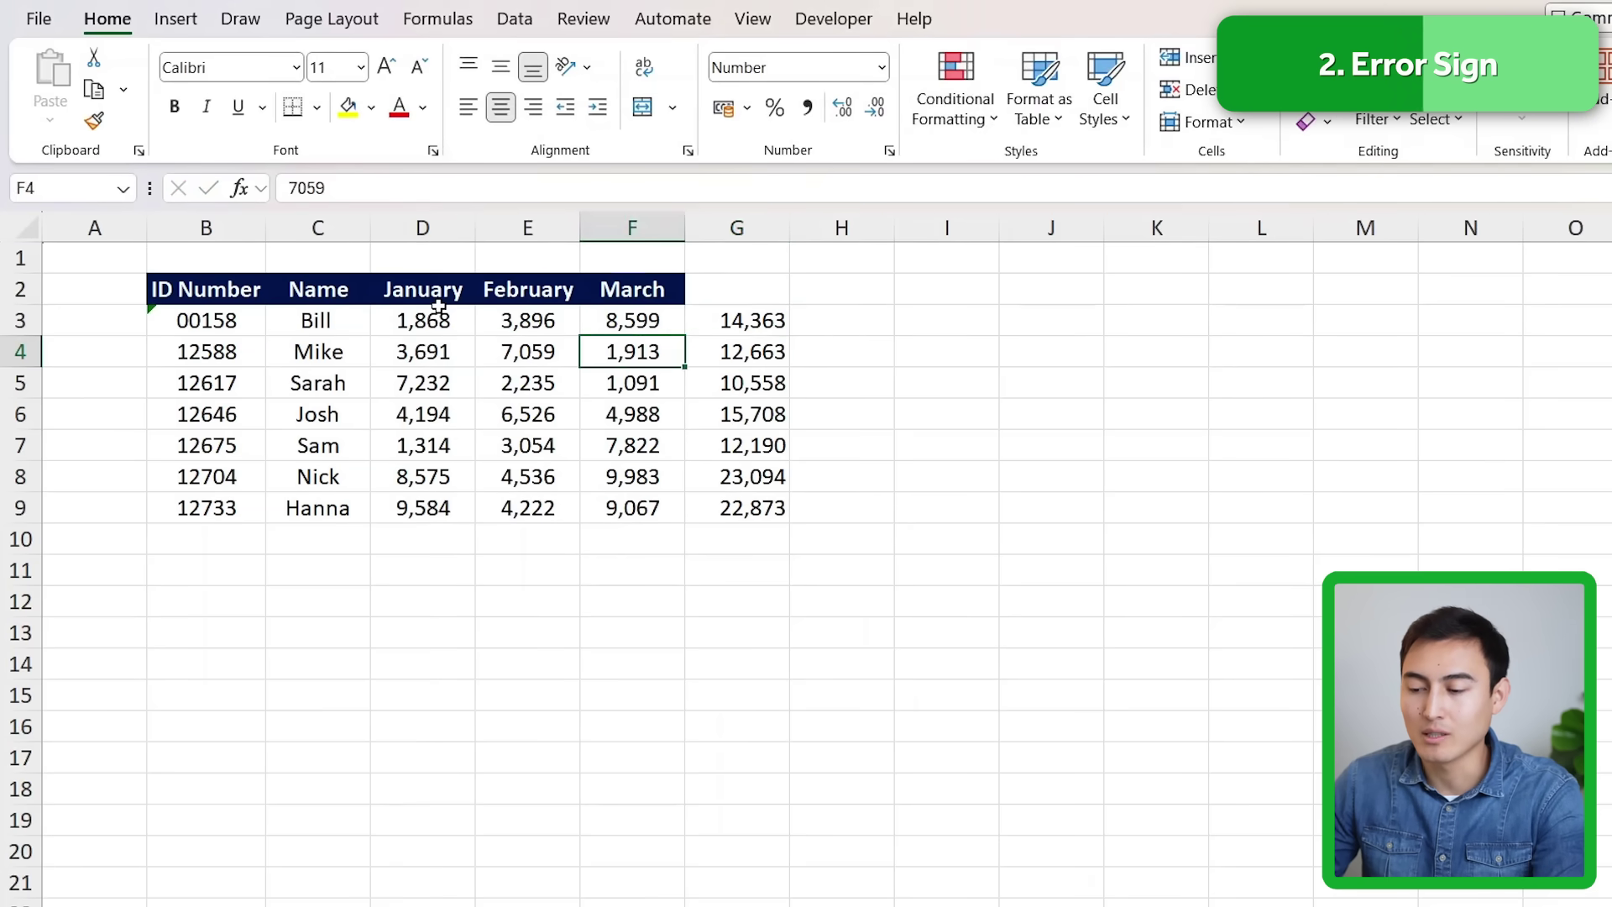
key(Right)
key(F2)
key(Escape)
Replace G5's SUM with =MIN(D5:F5), showing 1,091
key(Down)
key(F2)
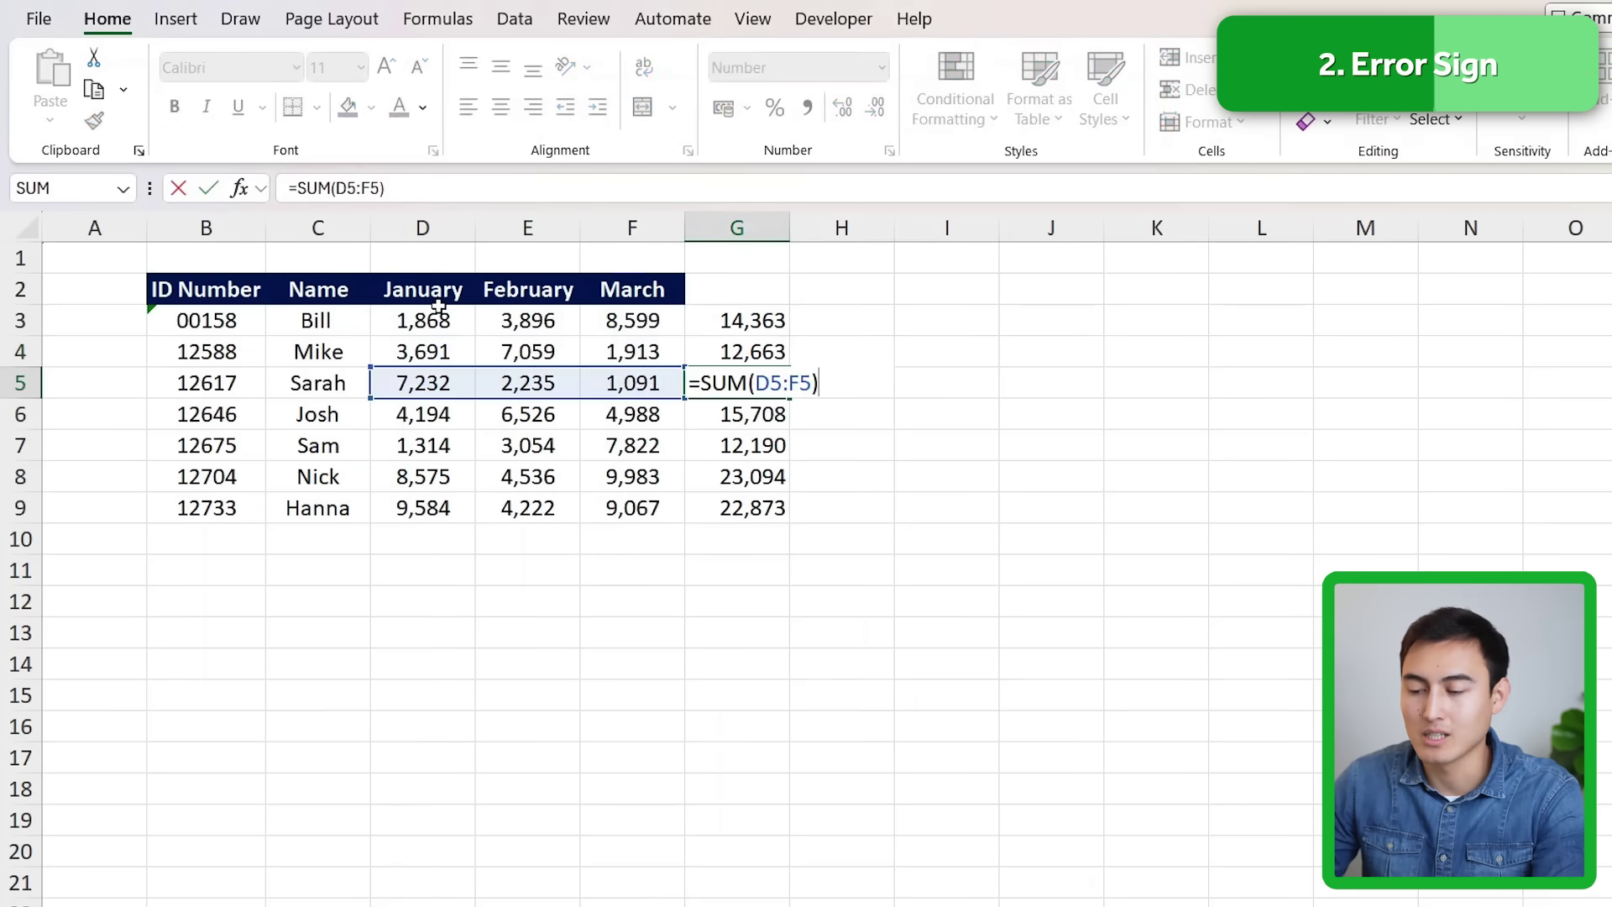
key(Escape)
text(=min)
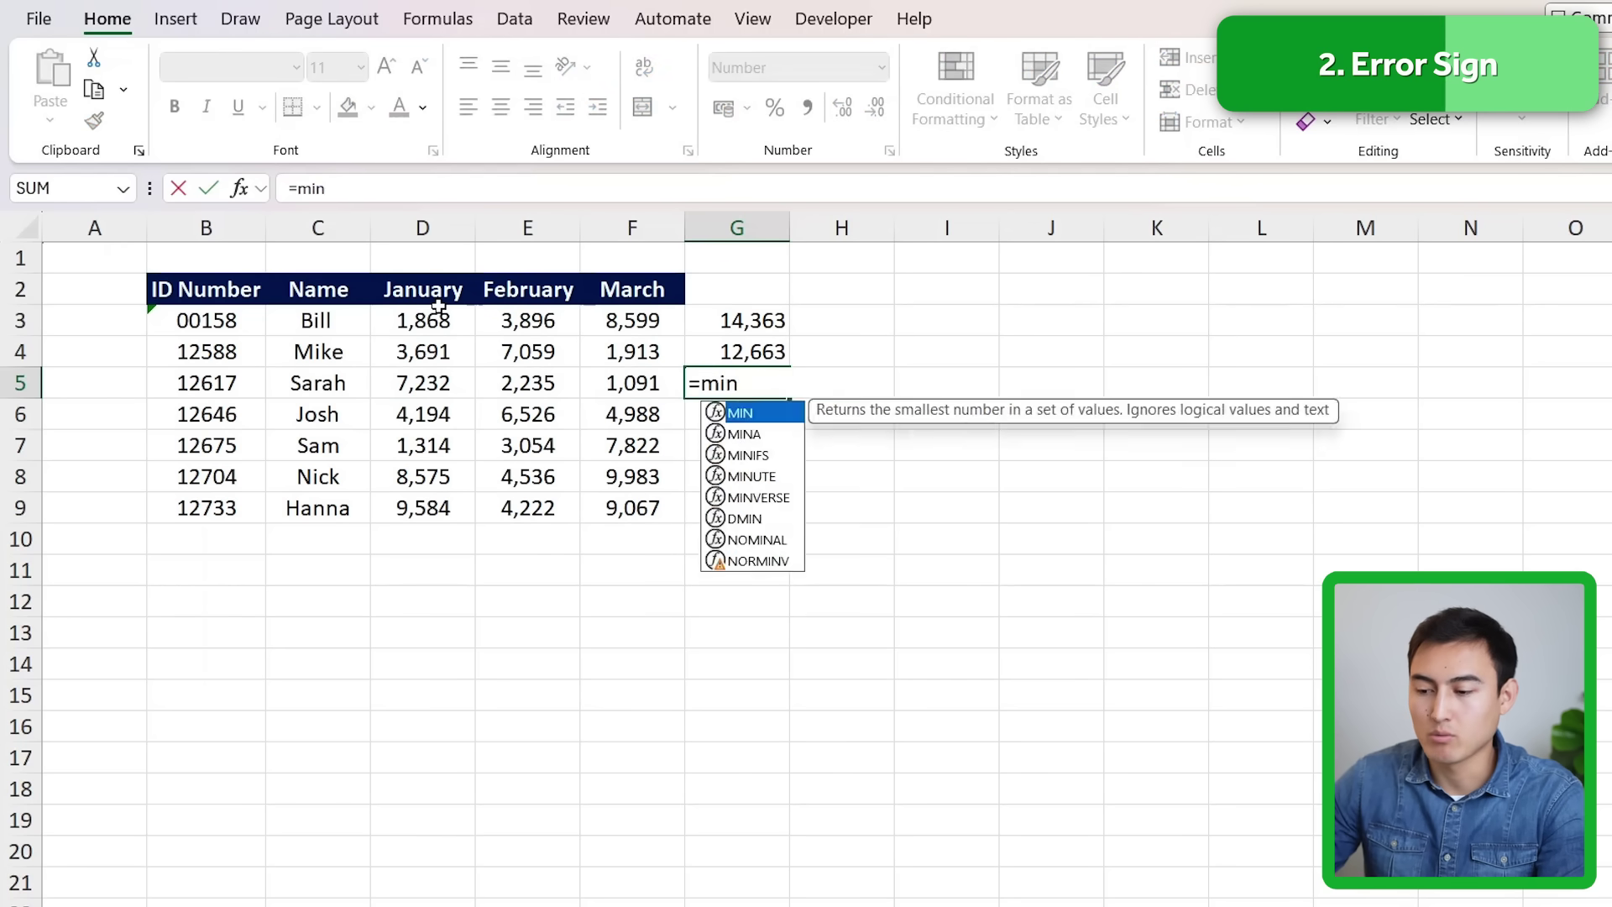
key(Tab)
key(Left)
key(shift+Left)
key(shift+Left)
key(Return)
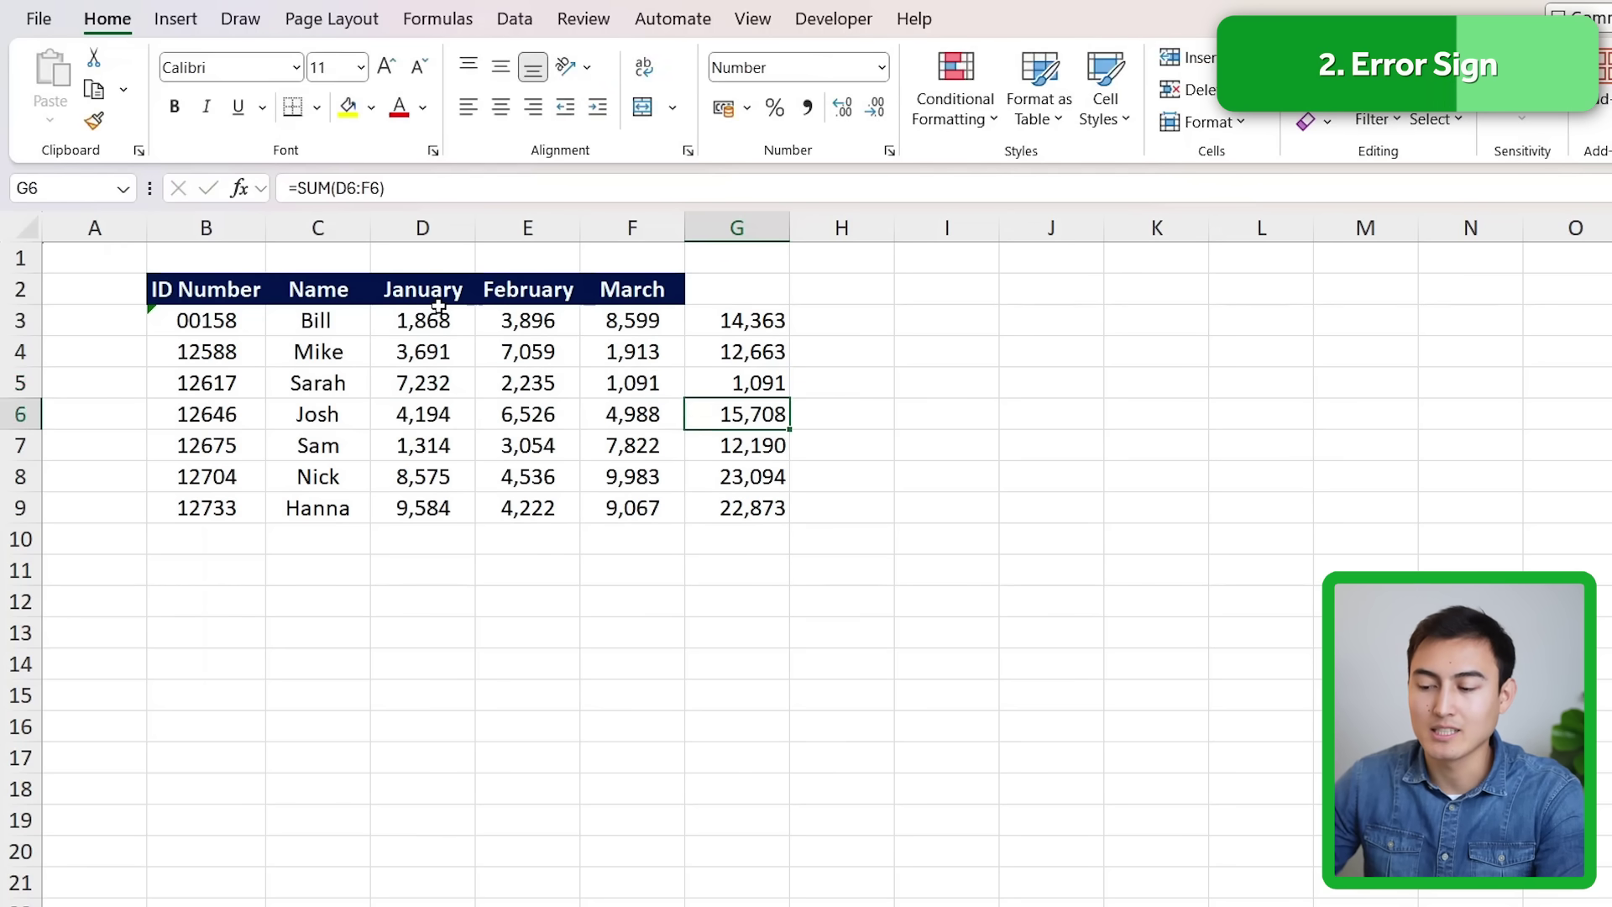
key(Up)
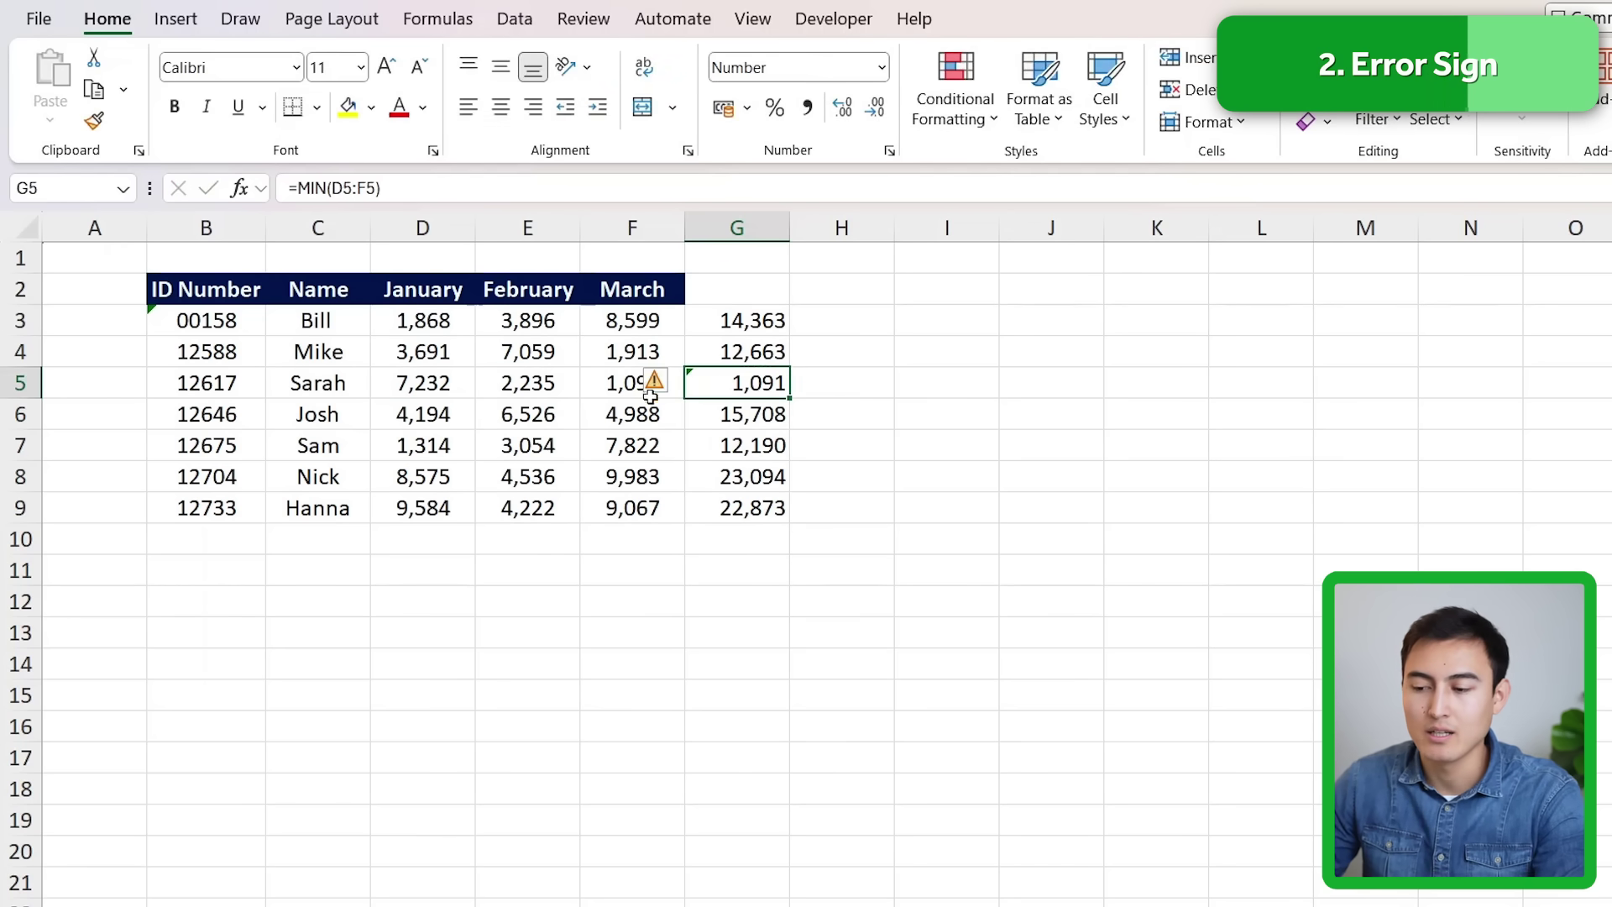
click(652, 385)
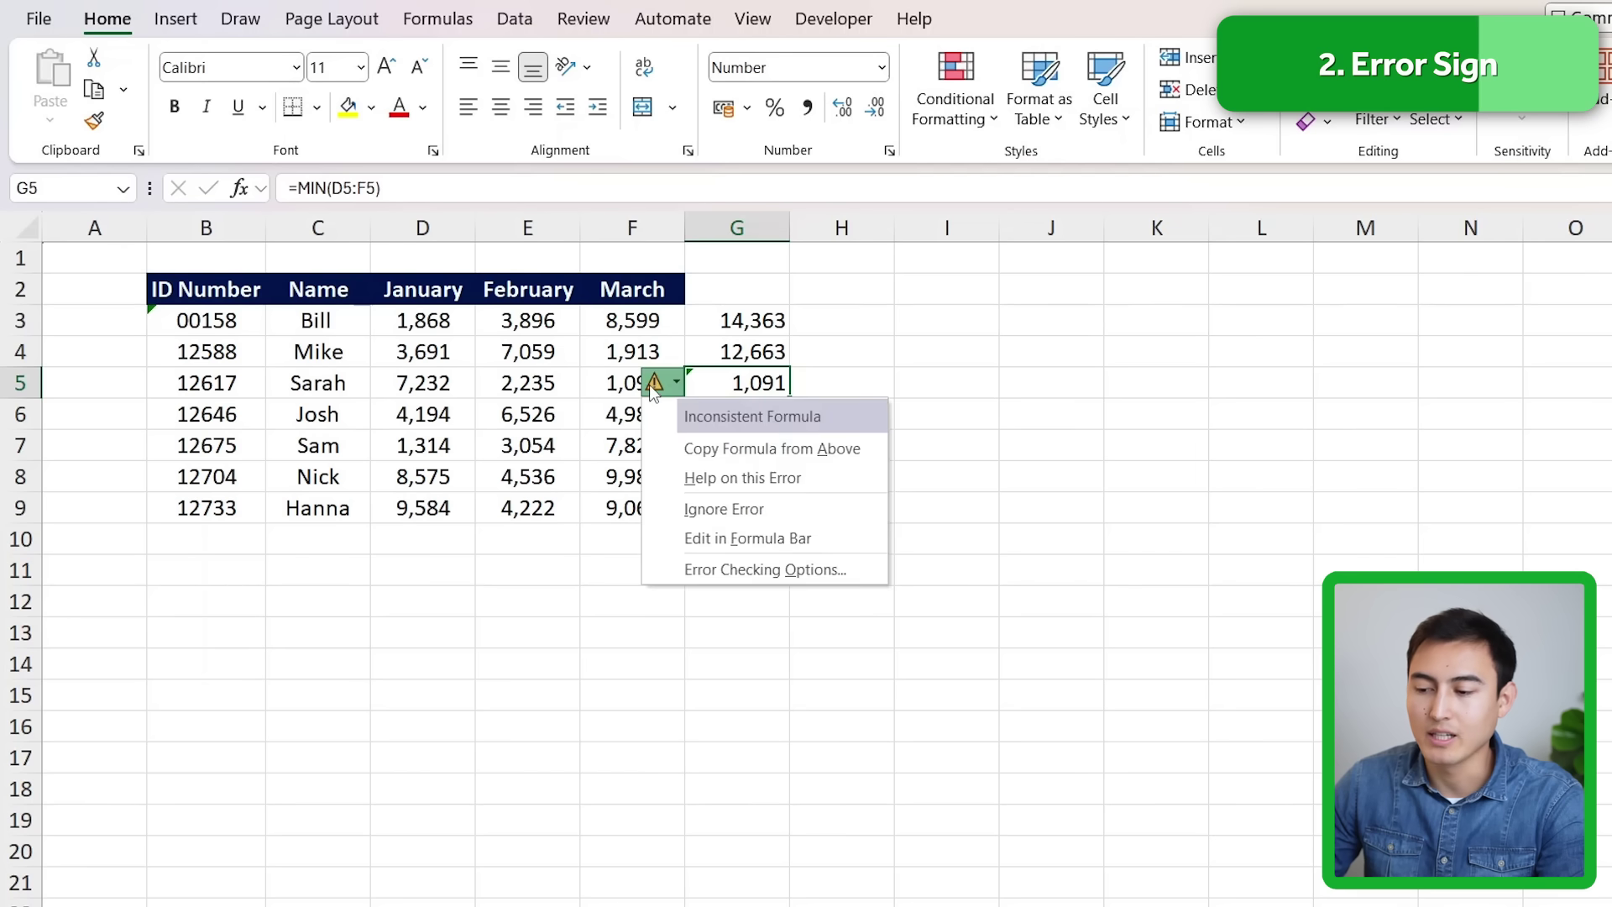
click(751, 321)
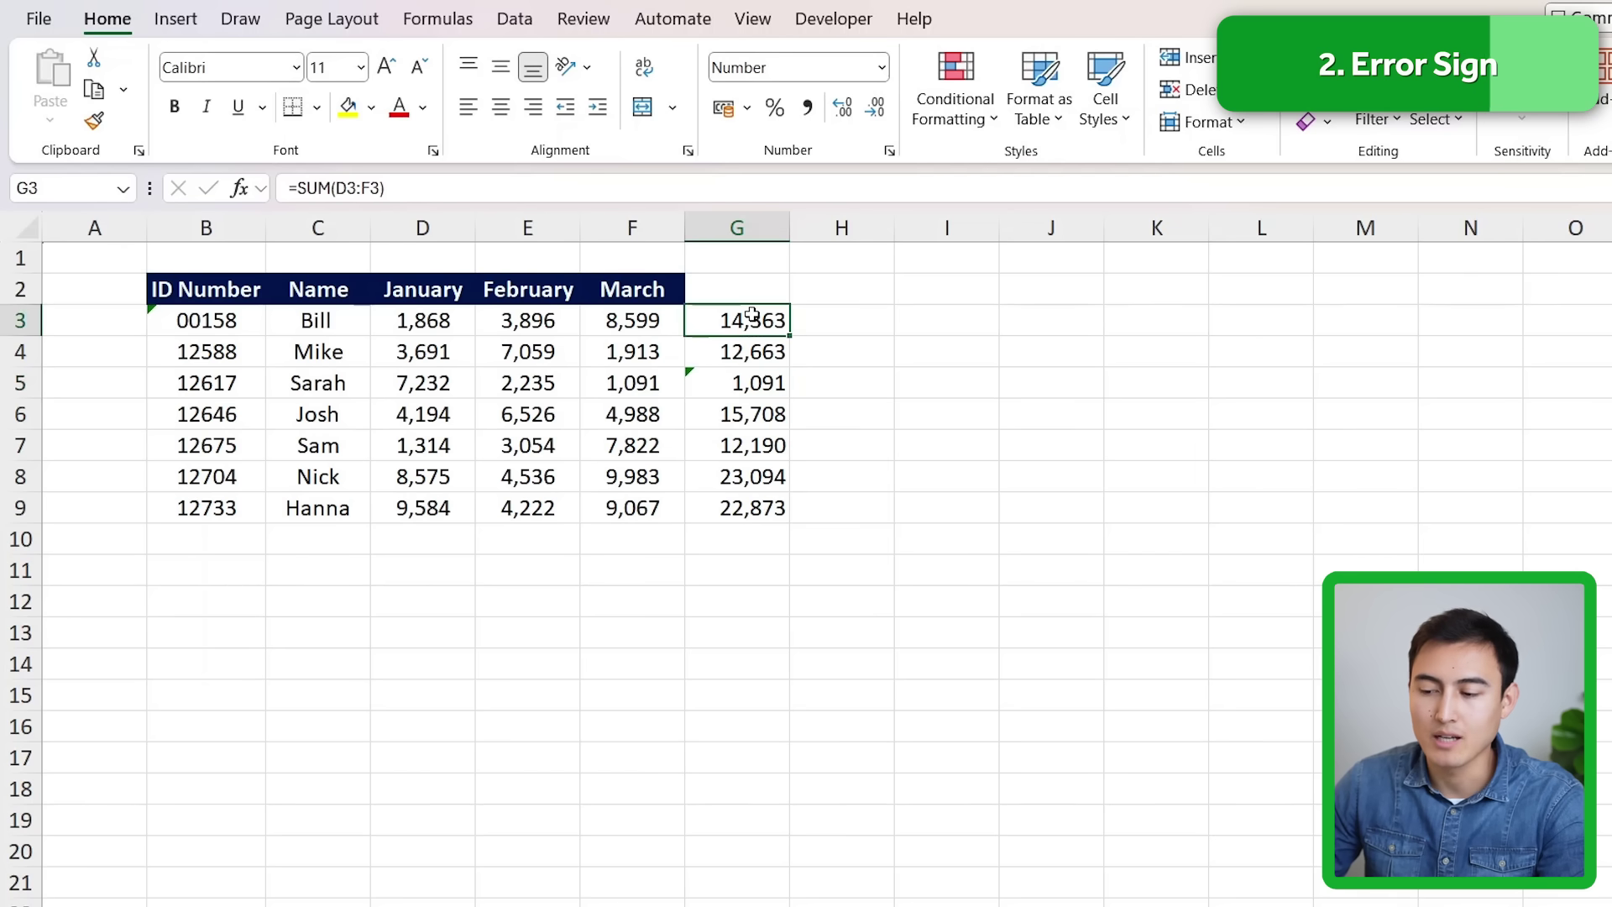
key(Down)
key(Down)
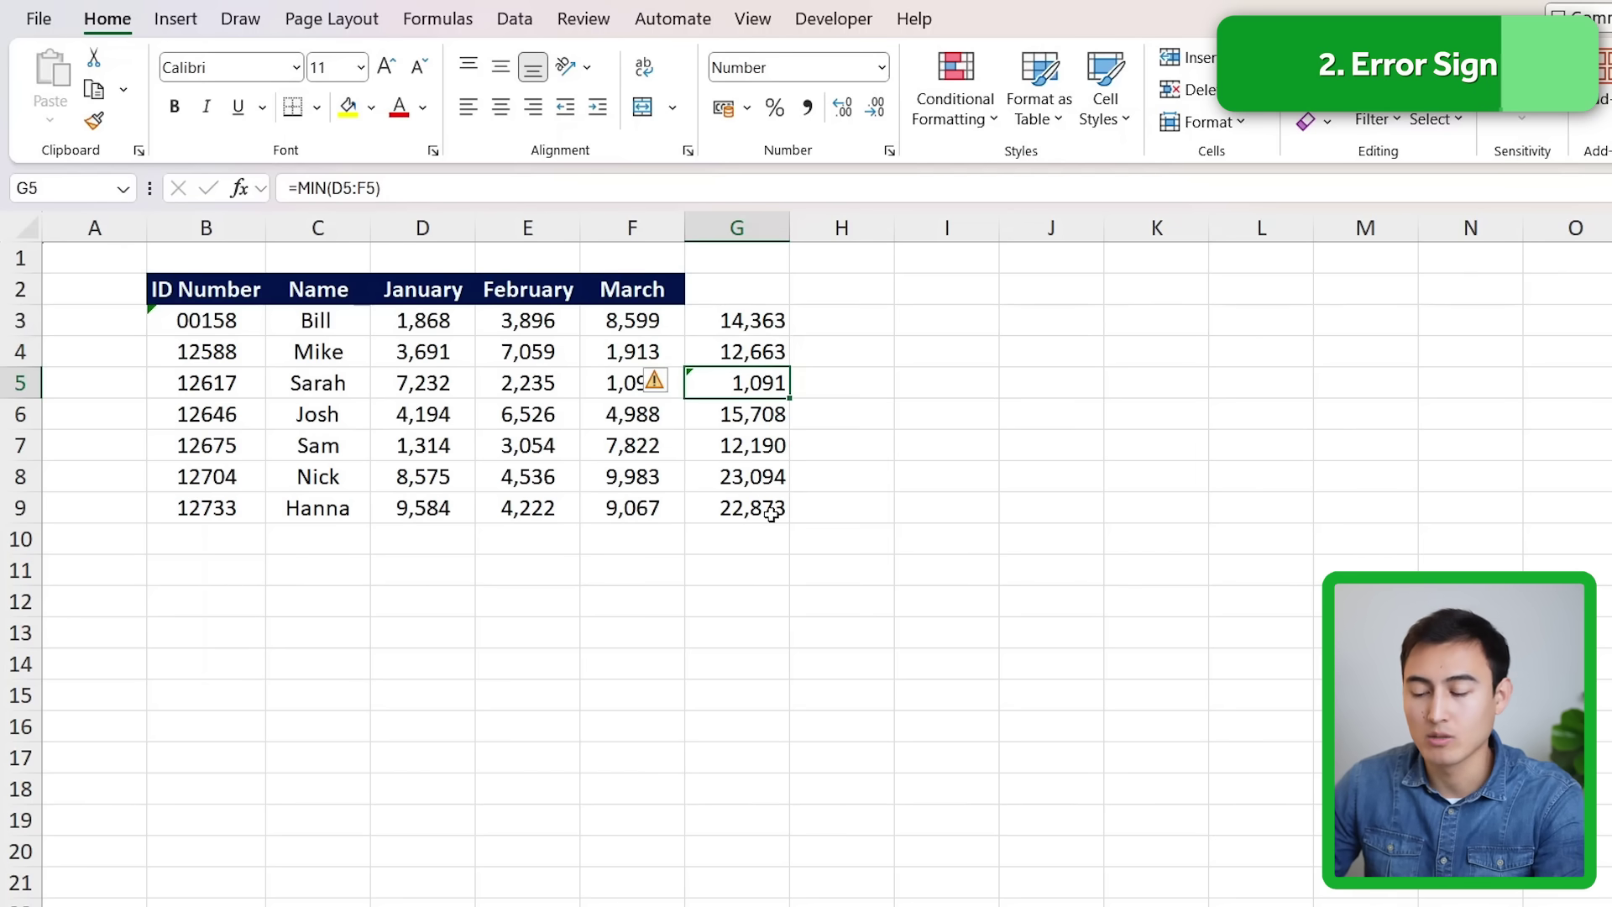
key(F2)
key(Escape)
key(Down)
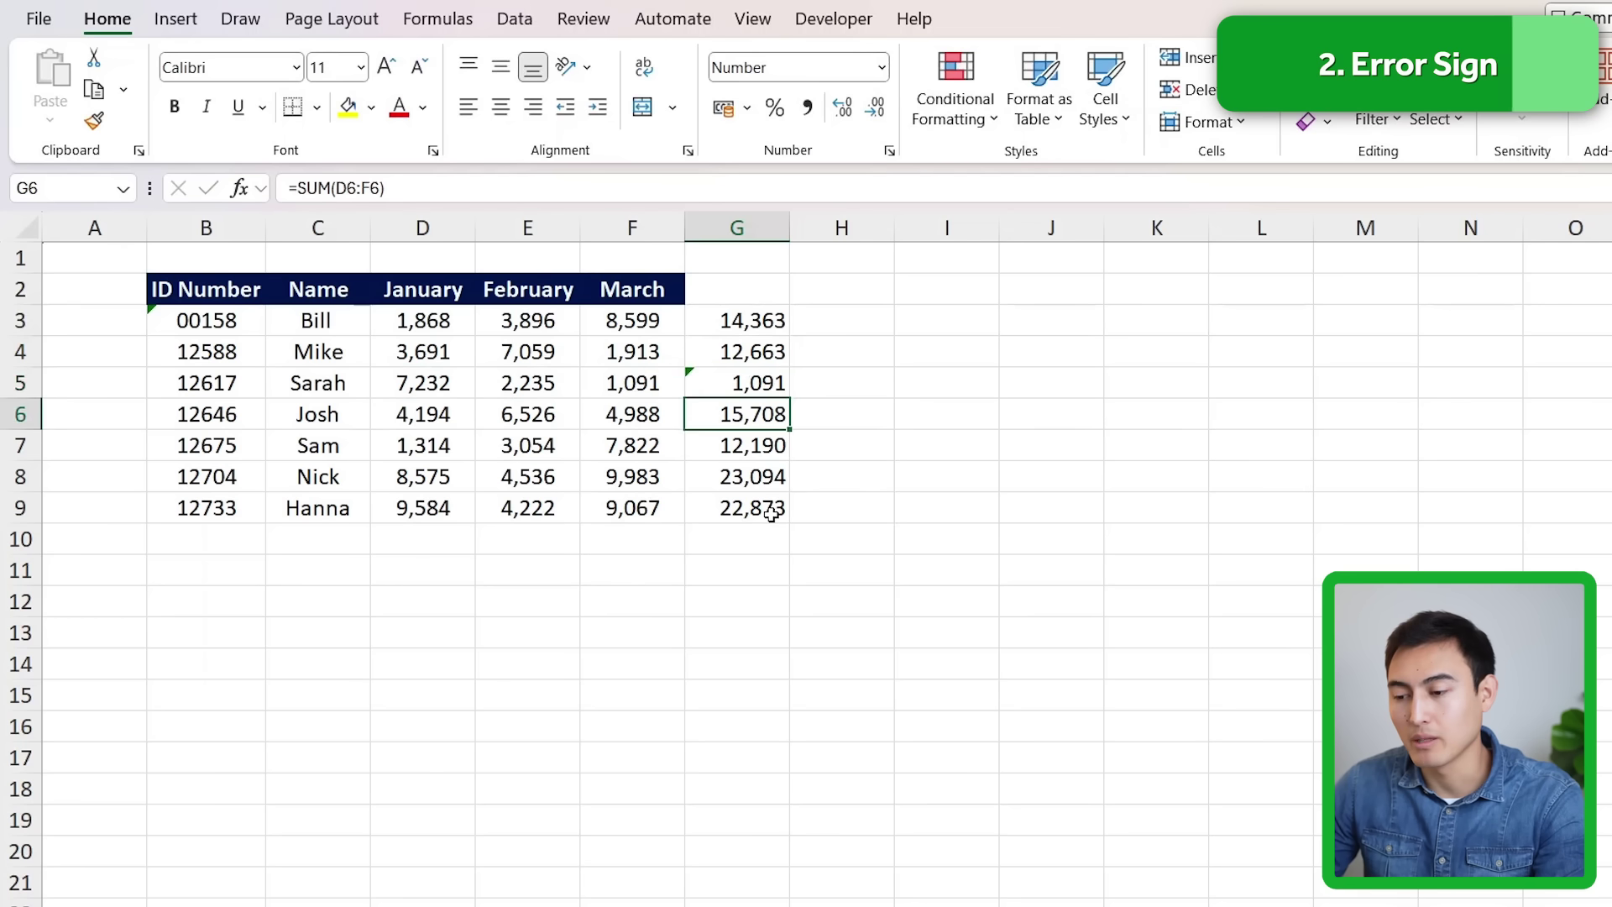
key(Up)
key(F2)
key(Escape)
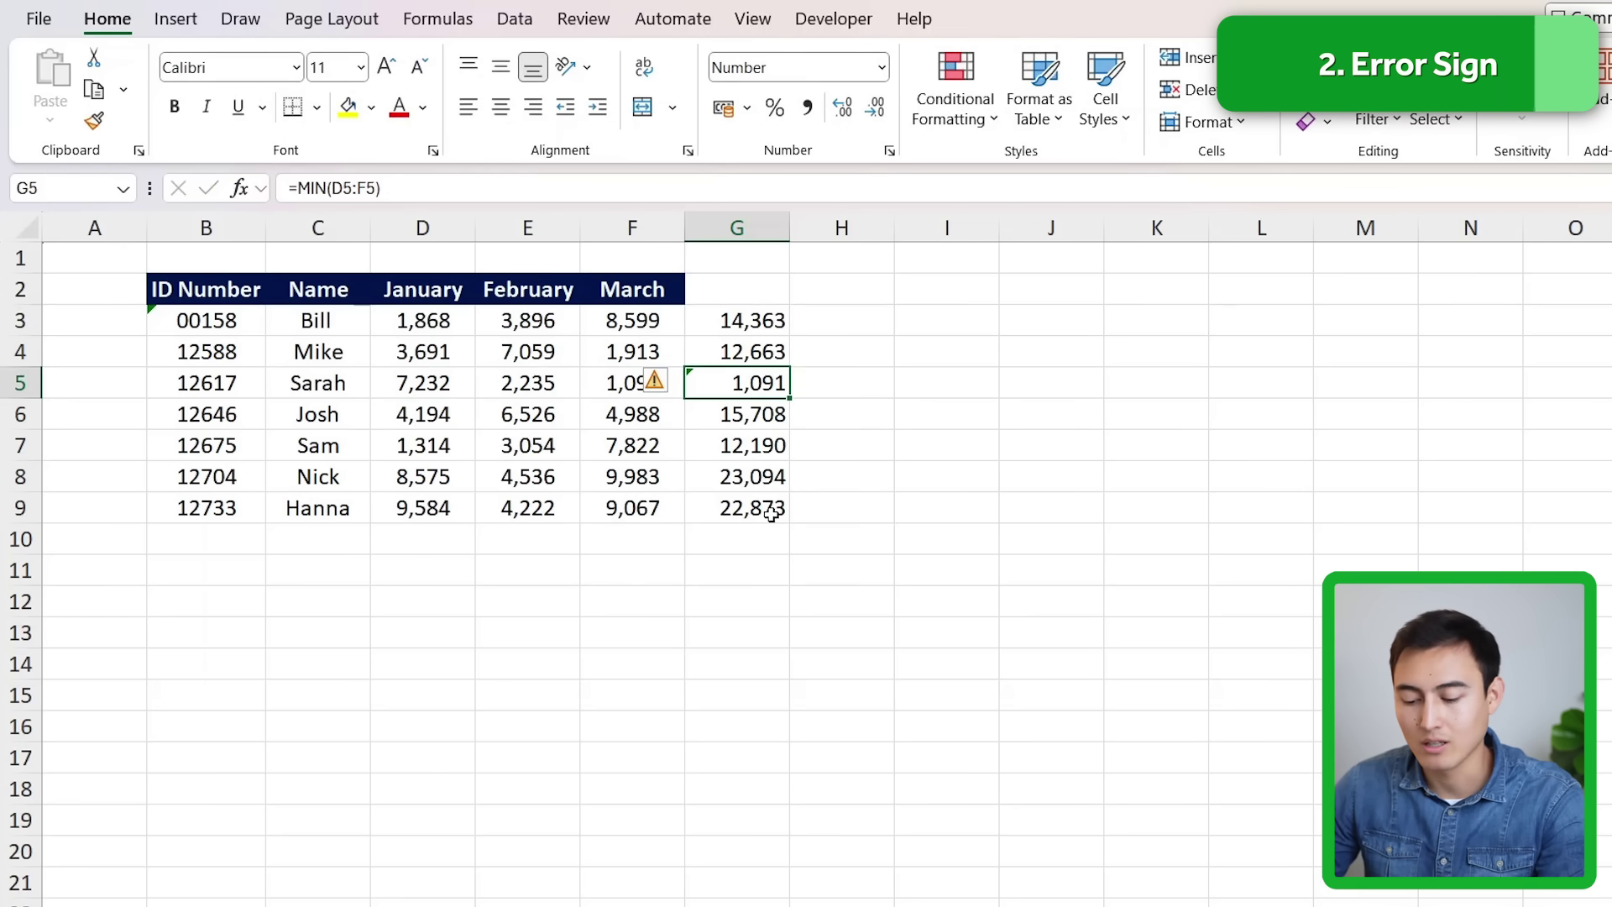
Toggle 'Enable background error checking' off again in the Formulas options
key(alt+f)
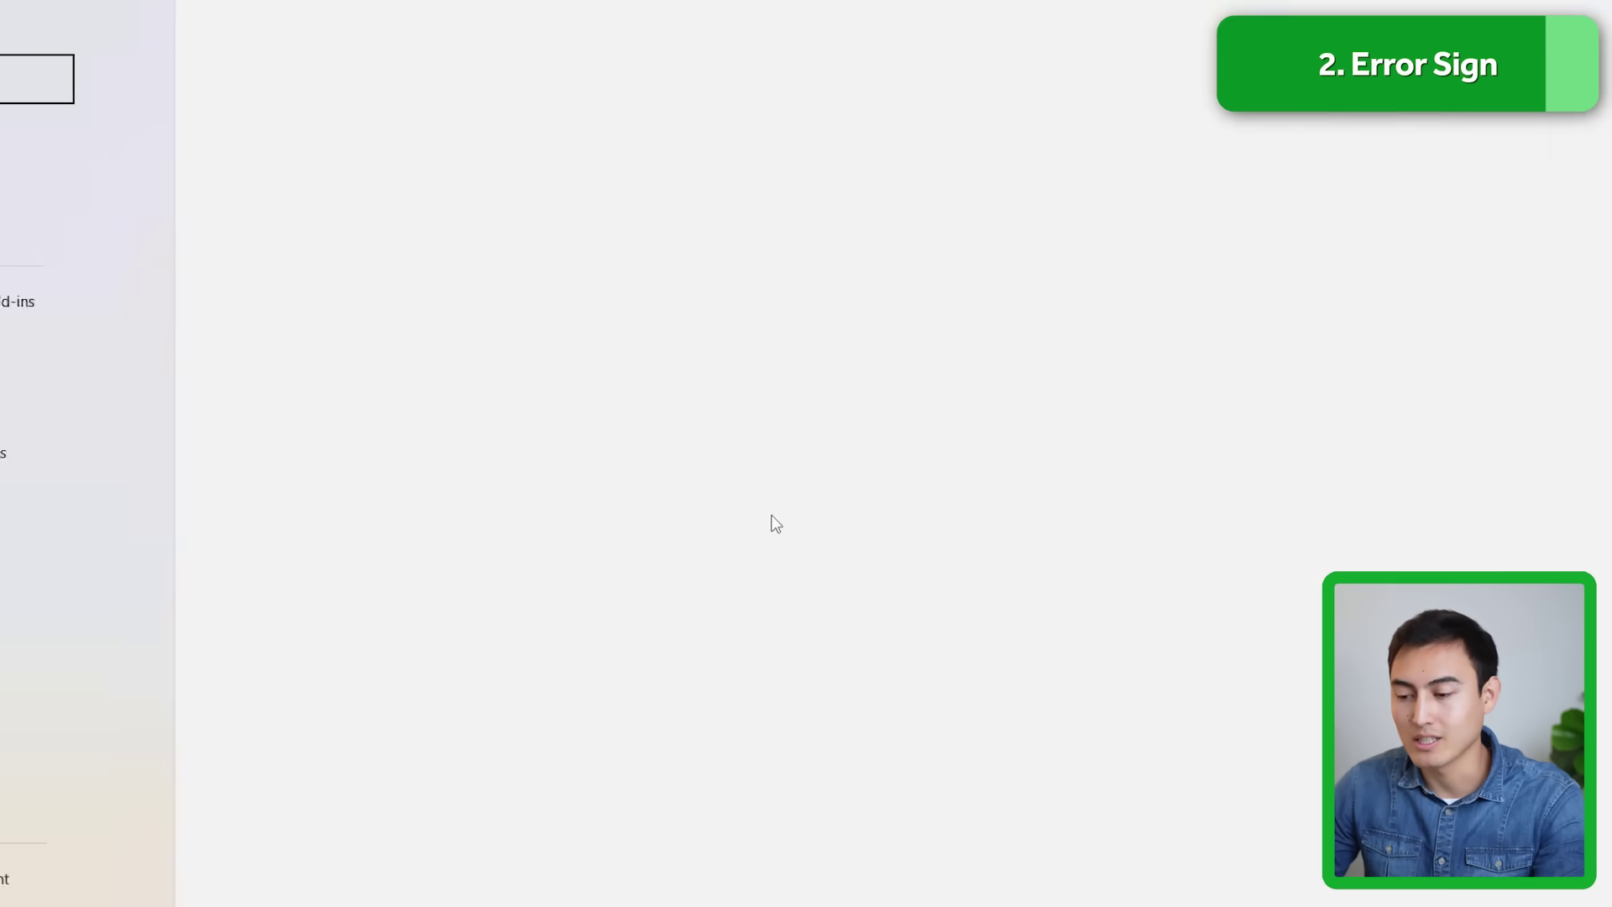
key(t)
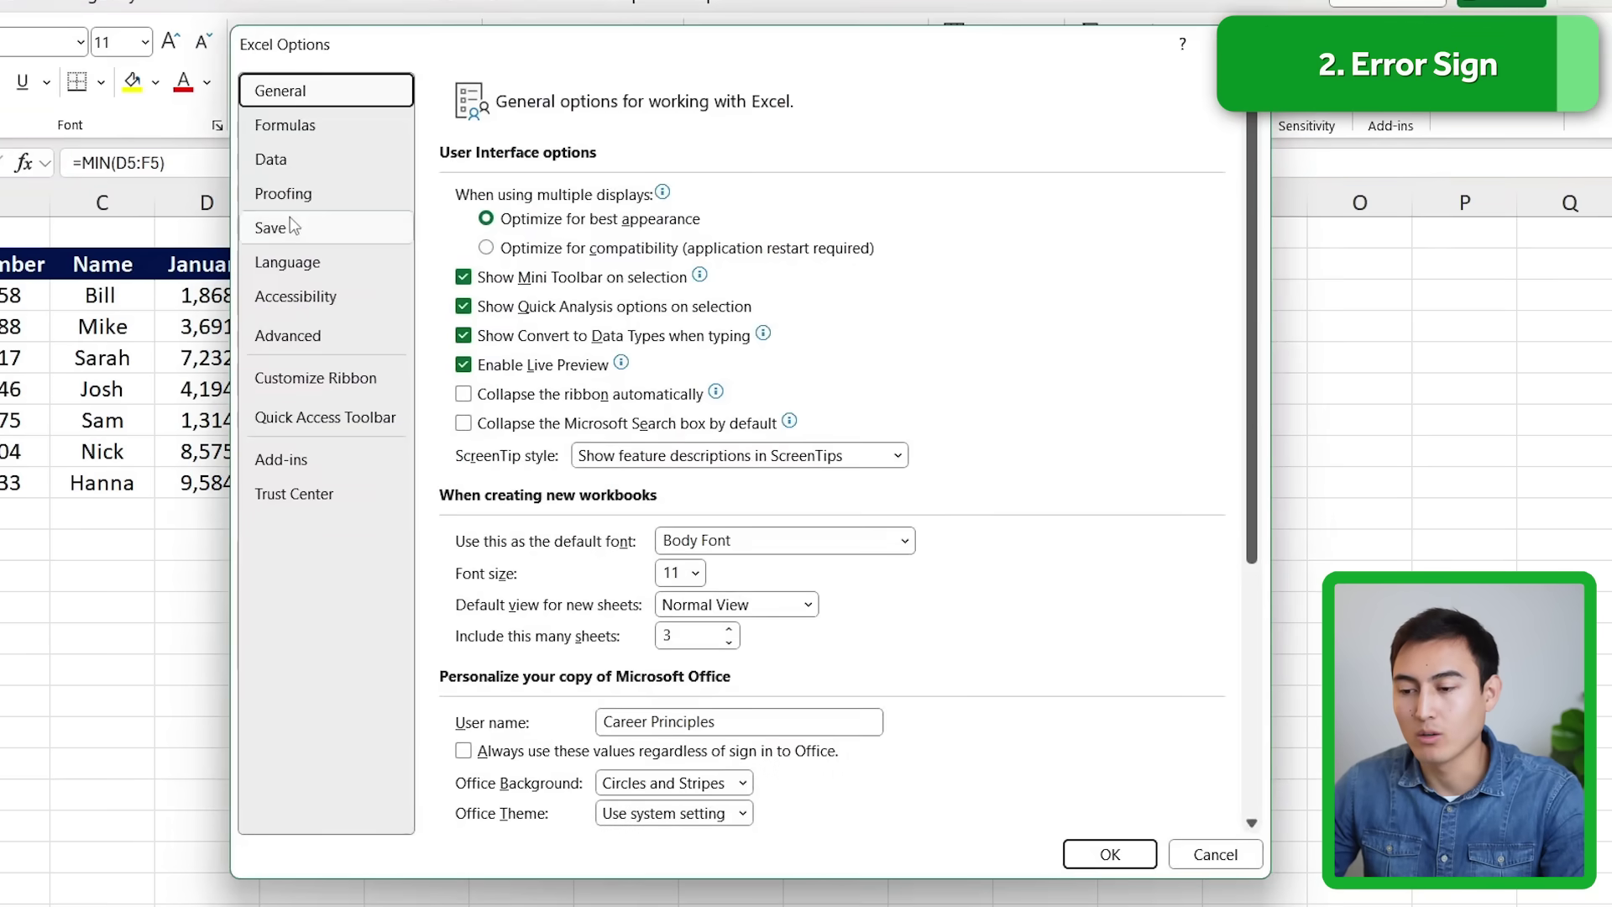
click(346, 127)
click(583, 641)
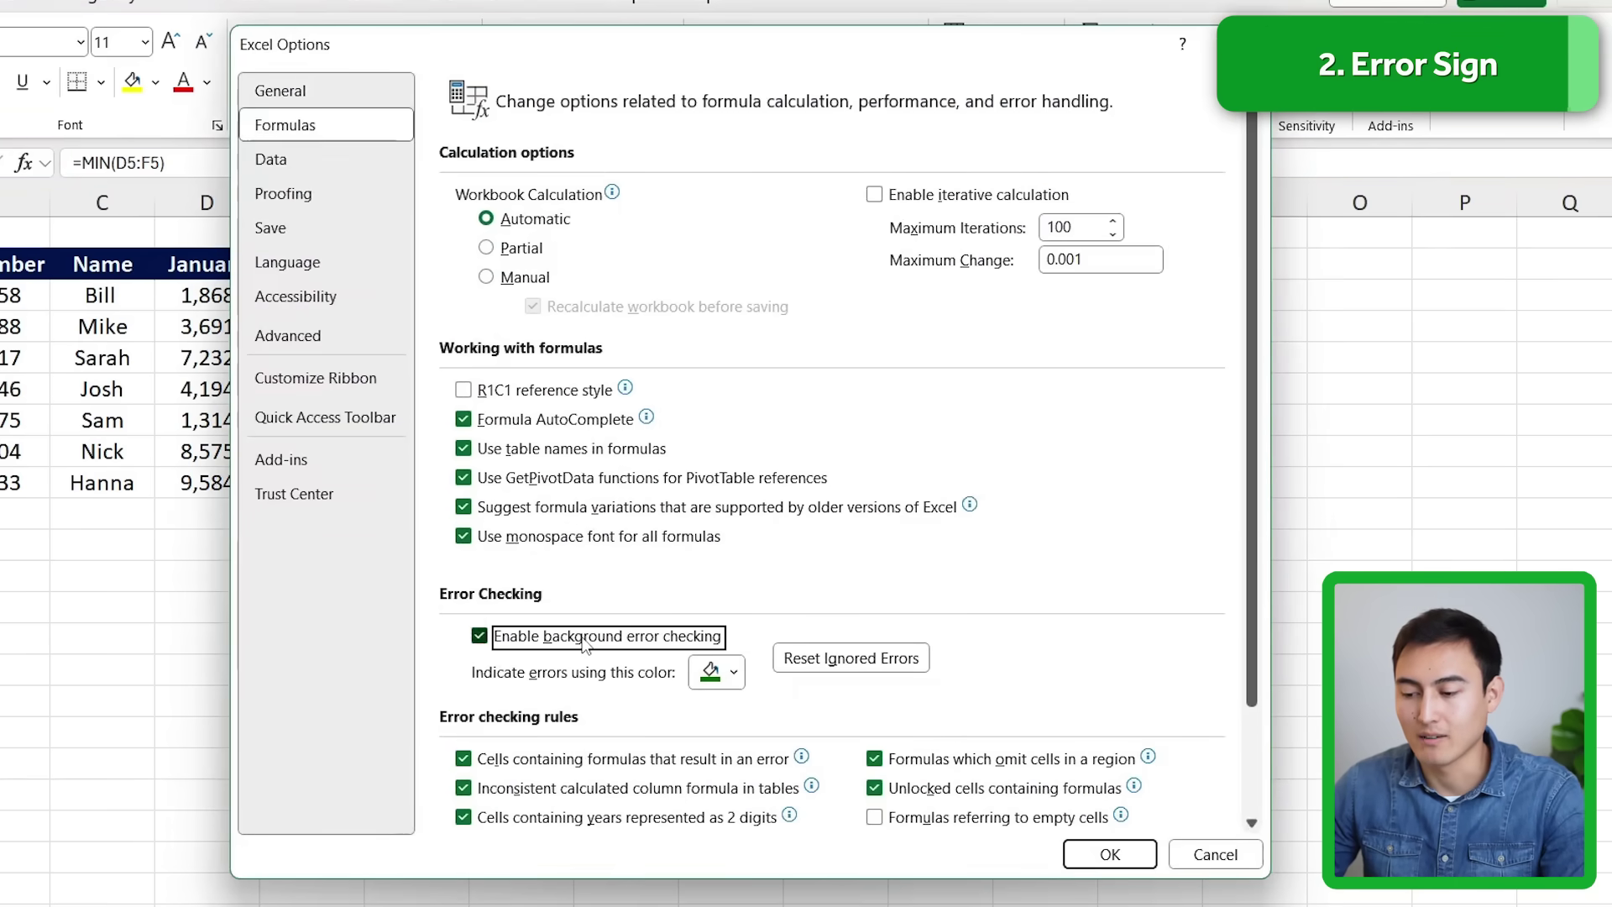
click(1109, 854)
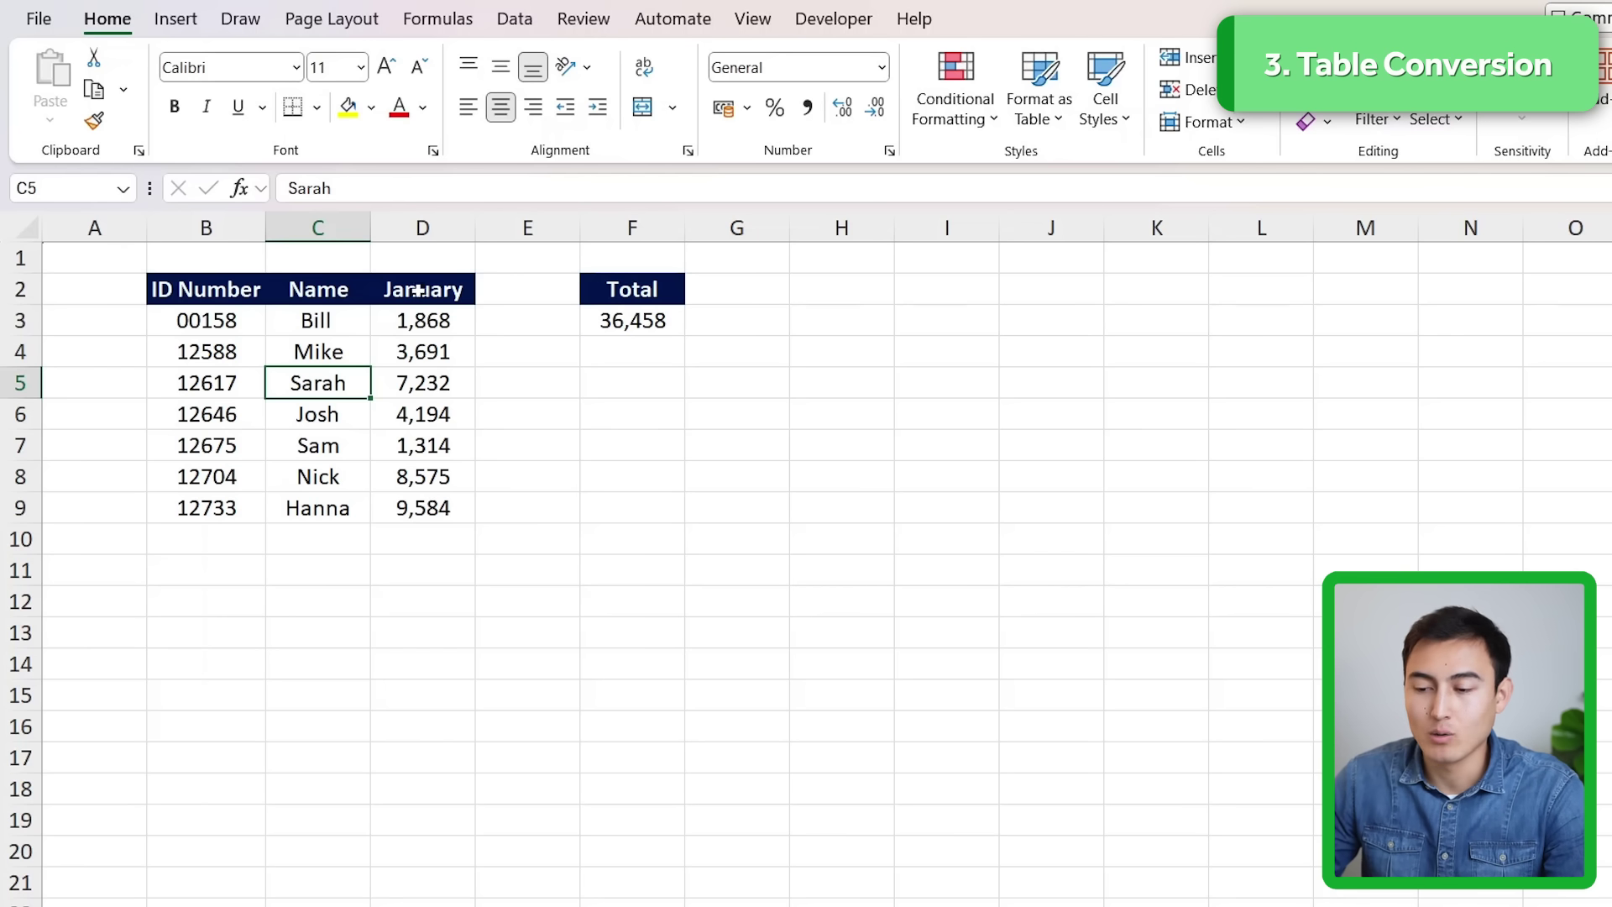
drag(423, 318, 424, 508)
click(623, 319)
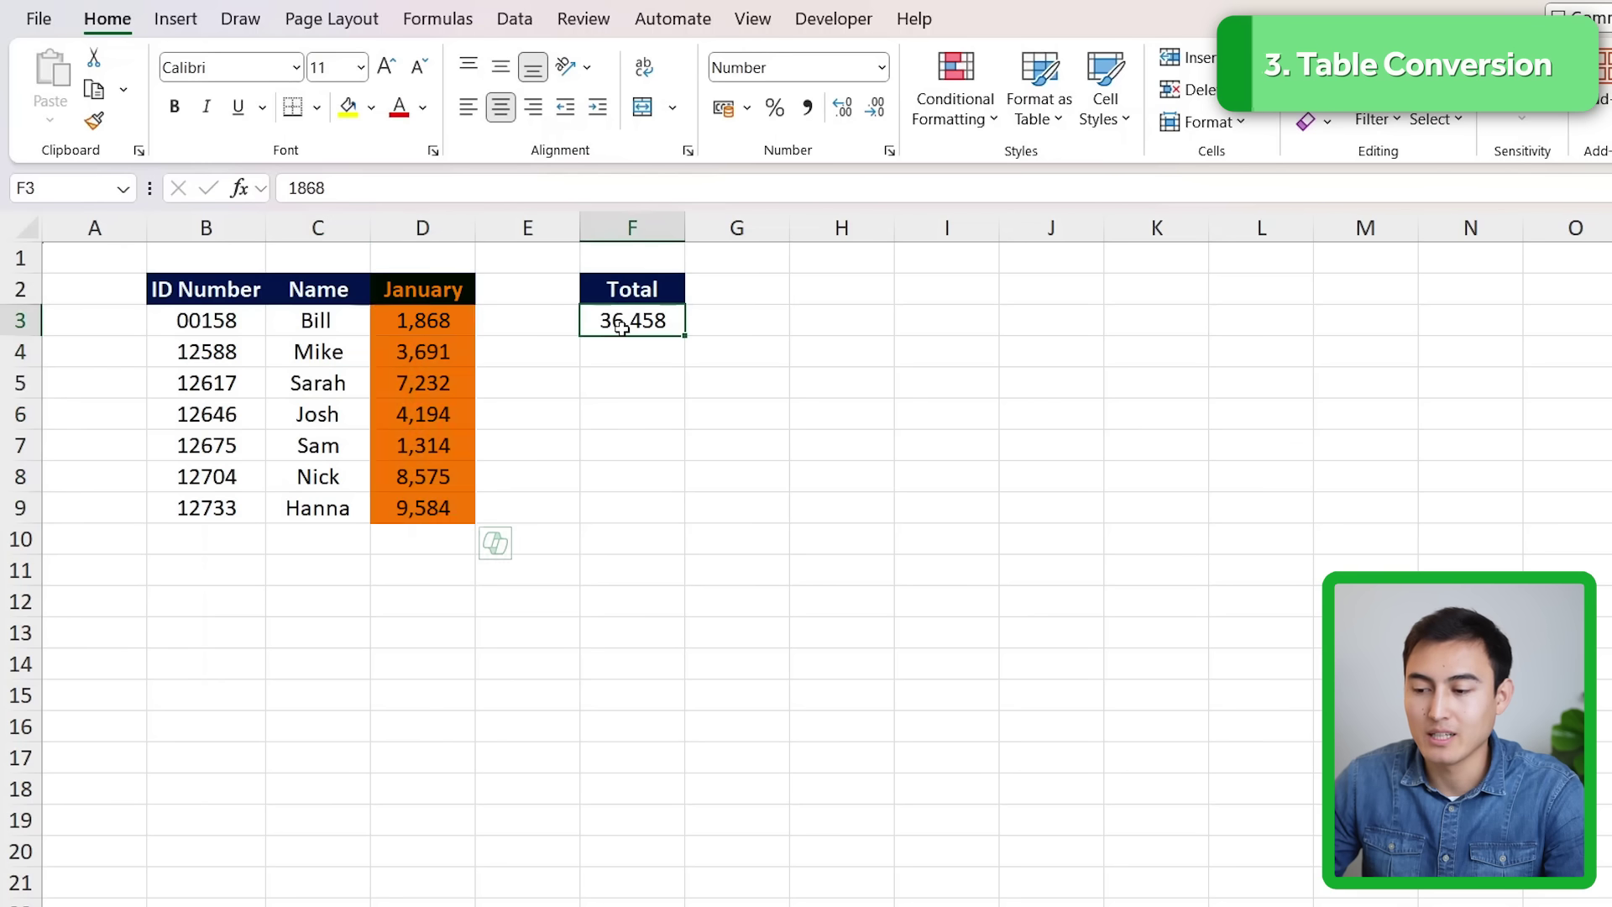
key(Delete)
text(=s)
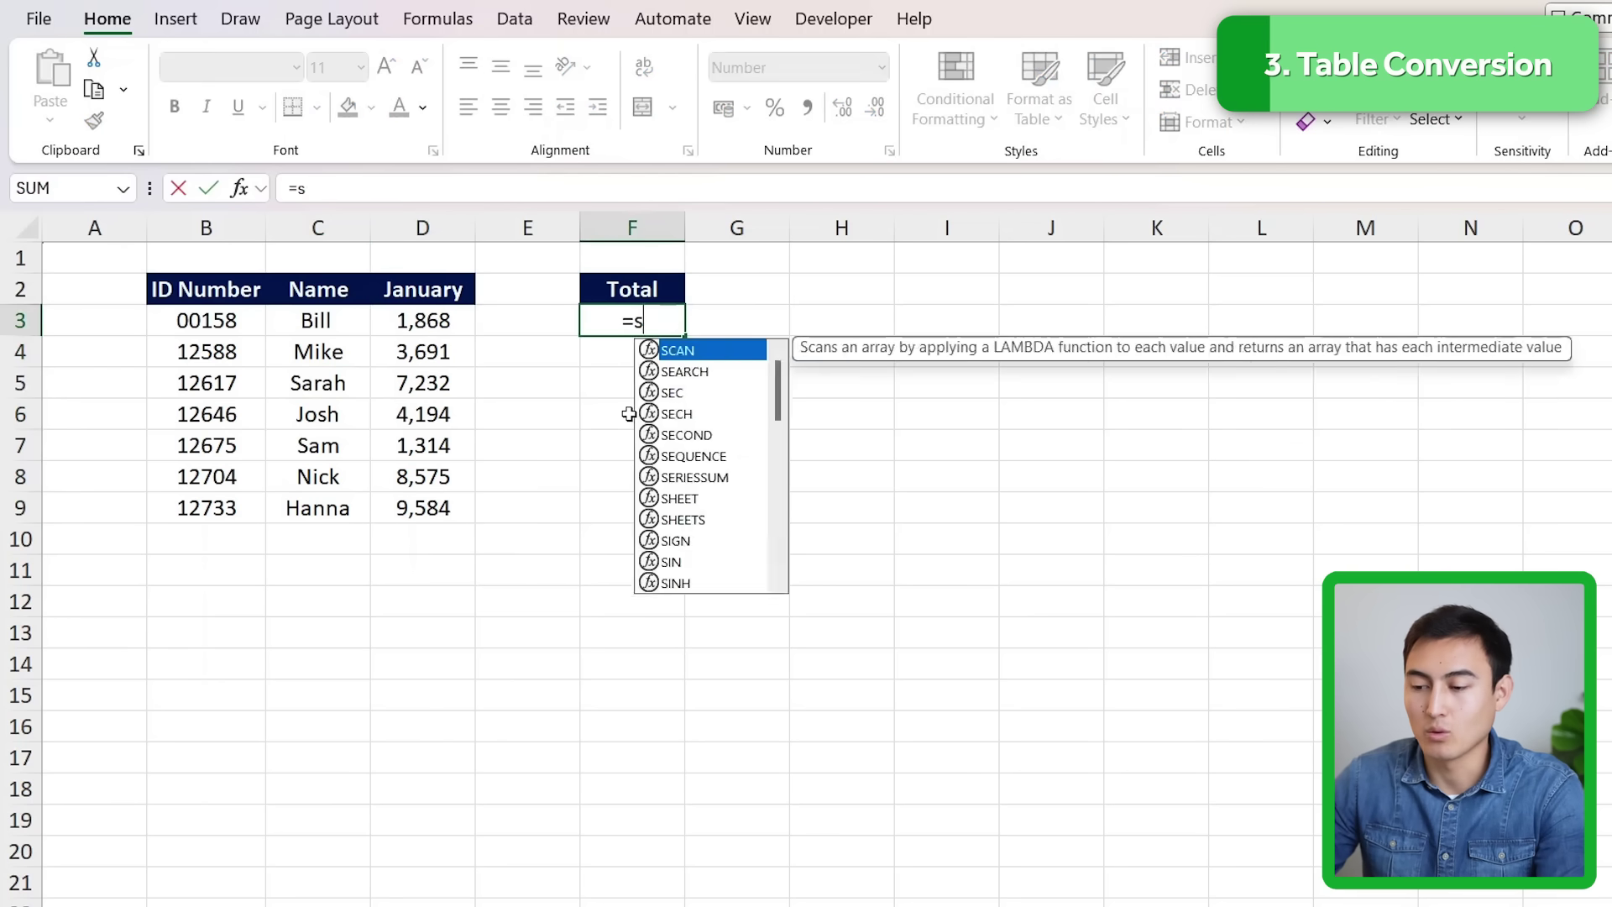
text(um)
key(Tab)
key(Left)
key(Left)
key(Left)
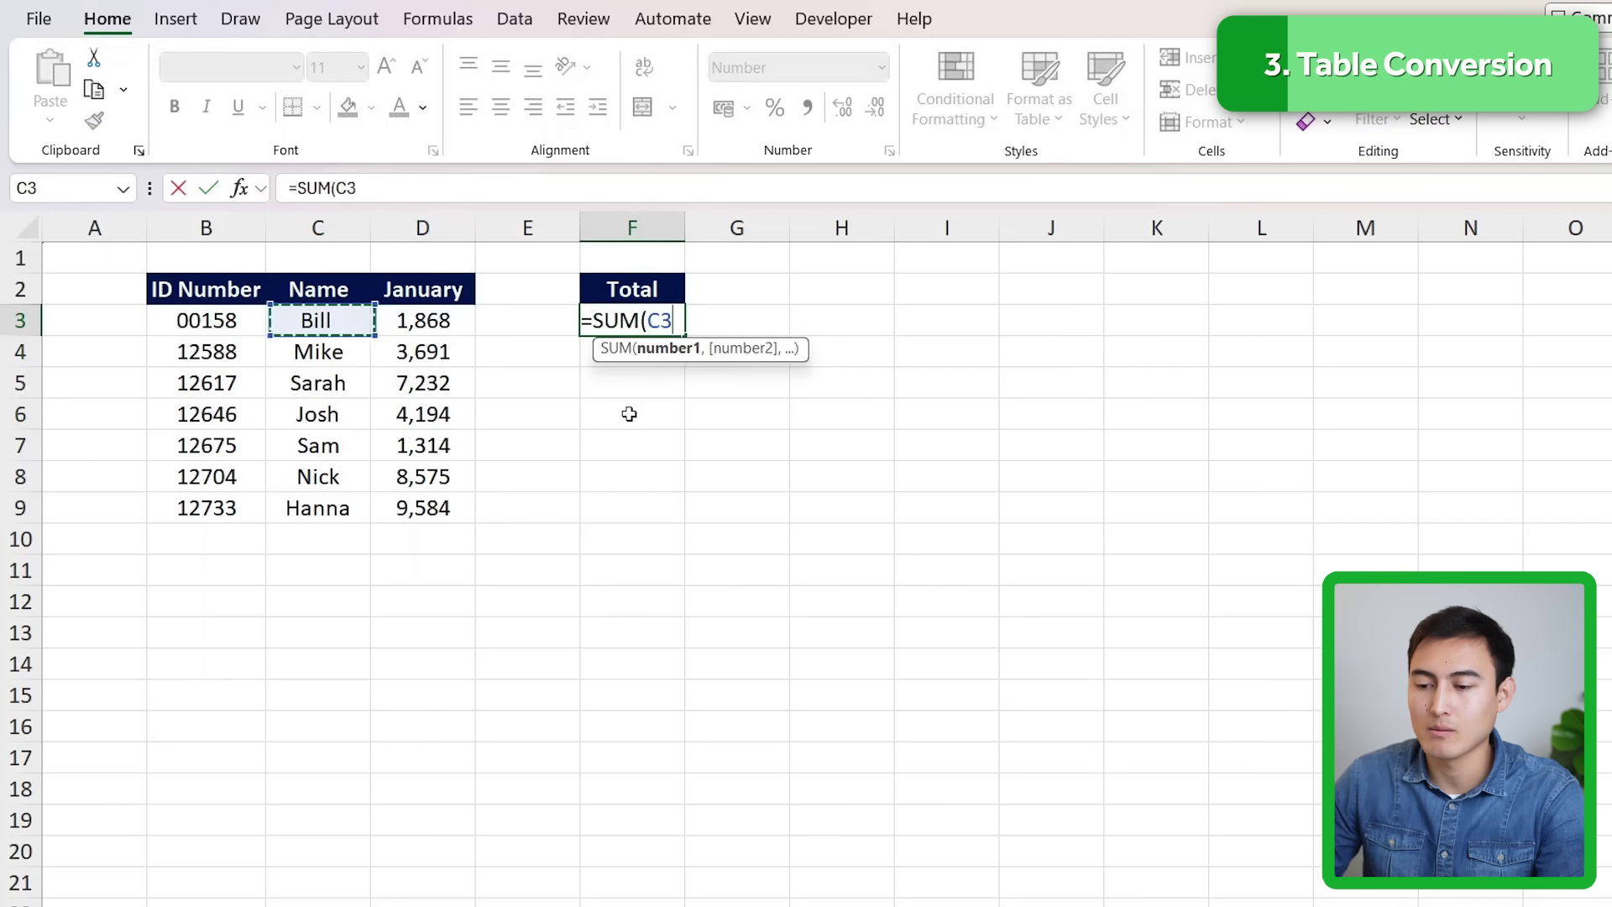
key(Right)
key(ctrl+shift+Down)
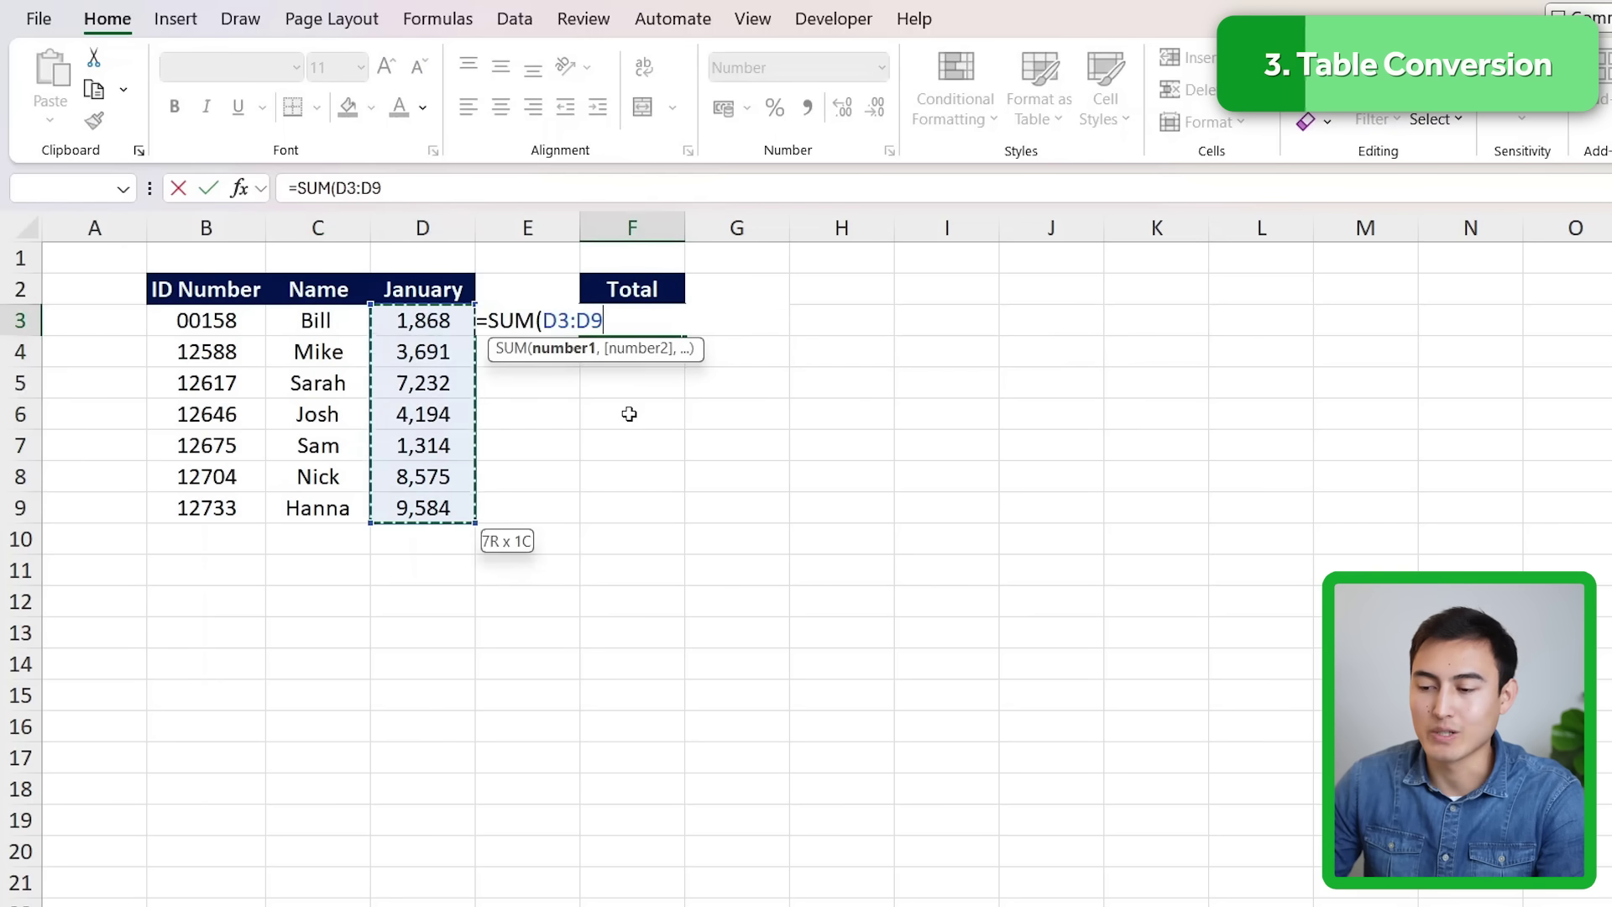
key(Return)
key(Left)
key(Left)
key(Down)
key(Down)
key(Down)
key(Down)
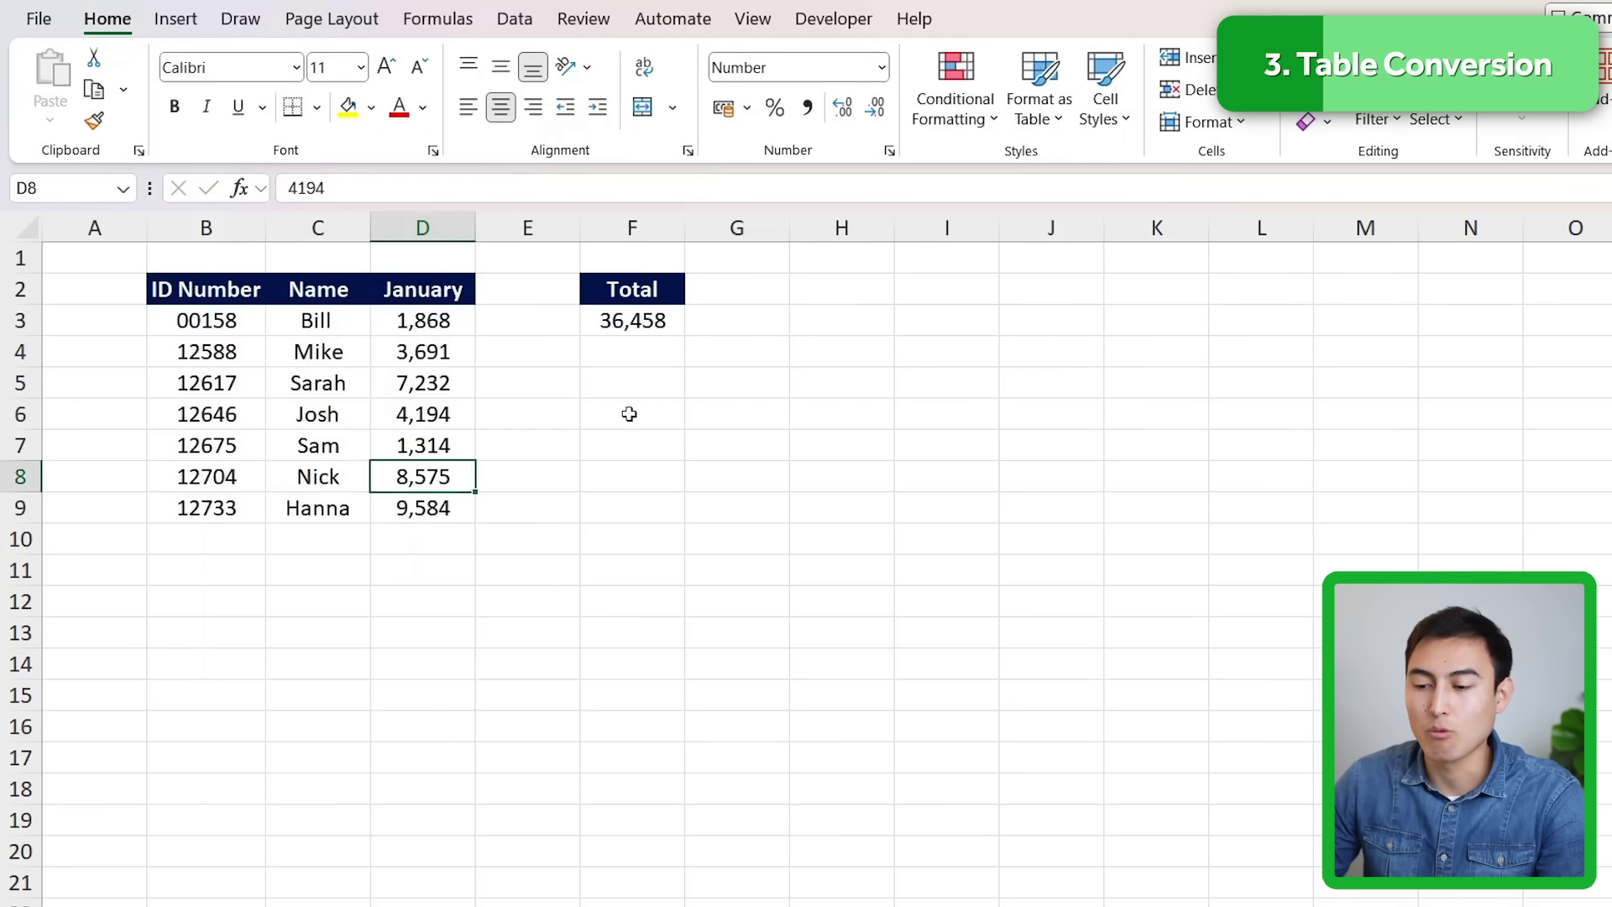
key(Down)
key(Down)
text(1)
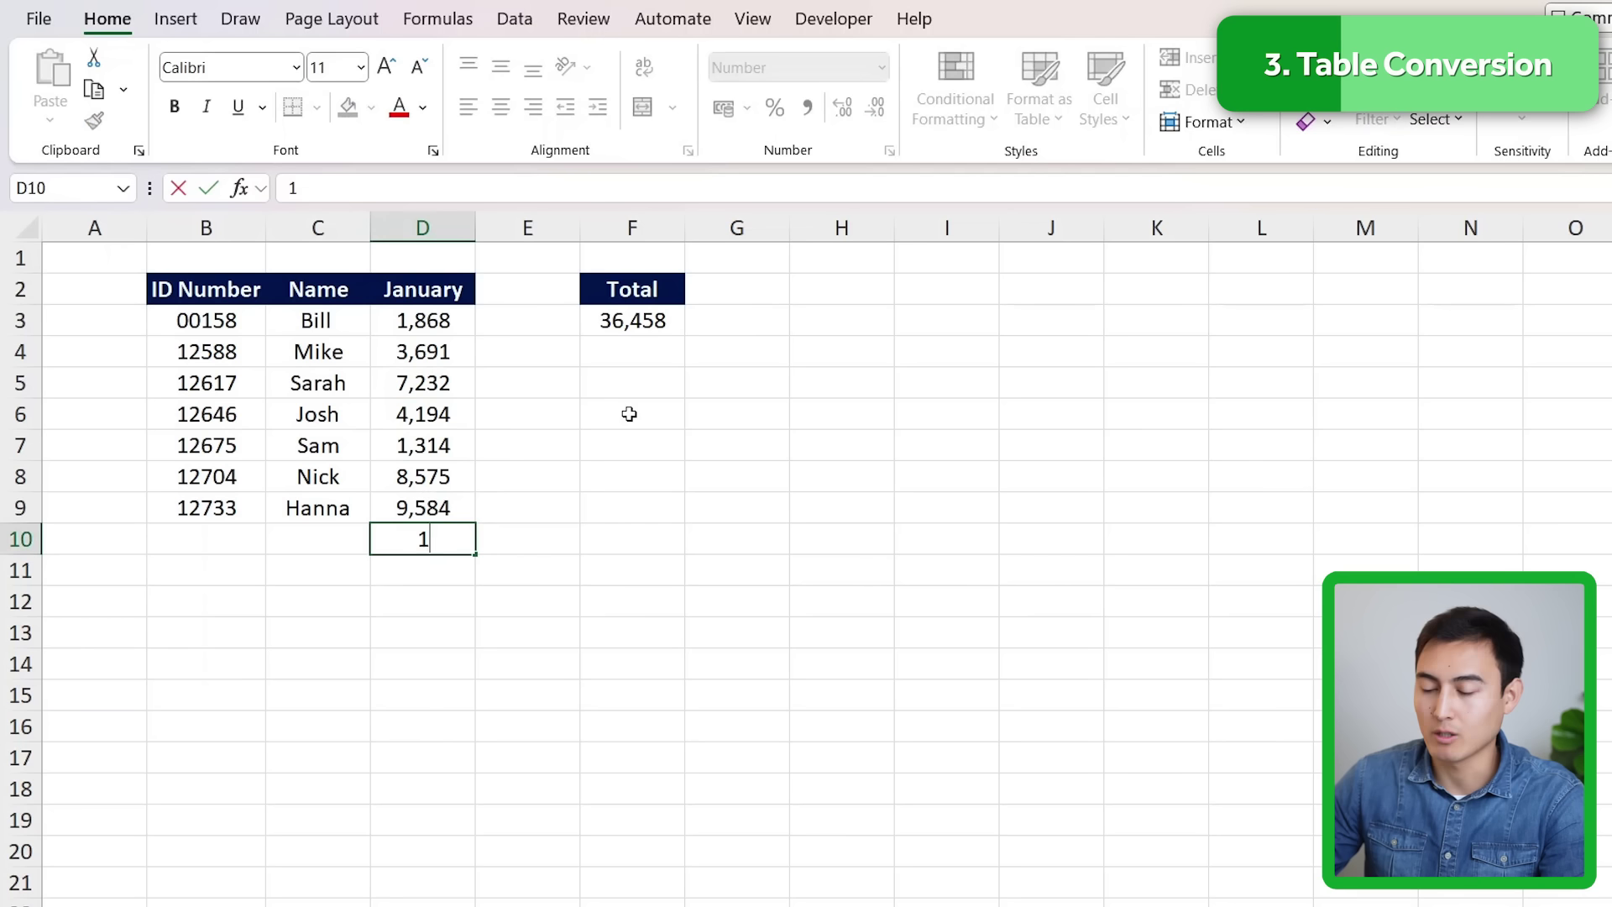
key(Return)
key(Up)
key(Left)
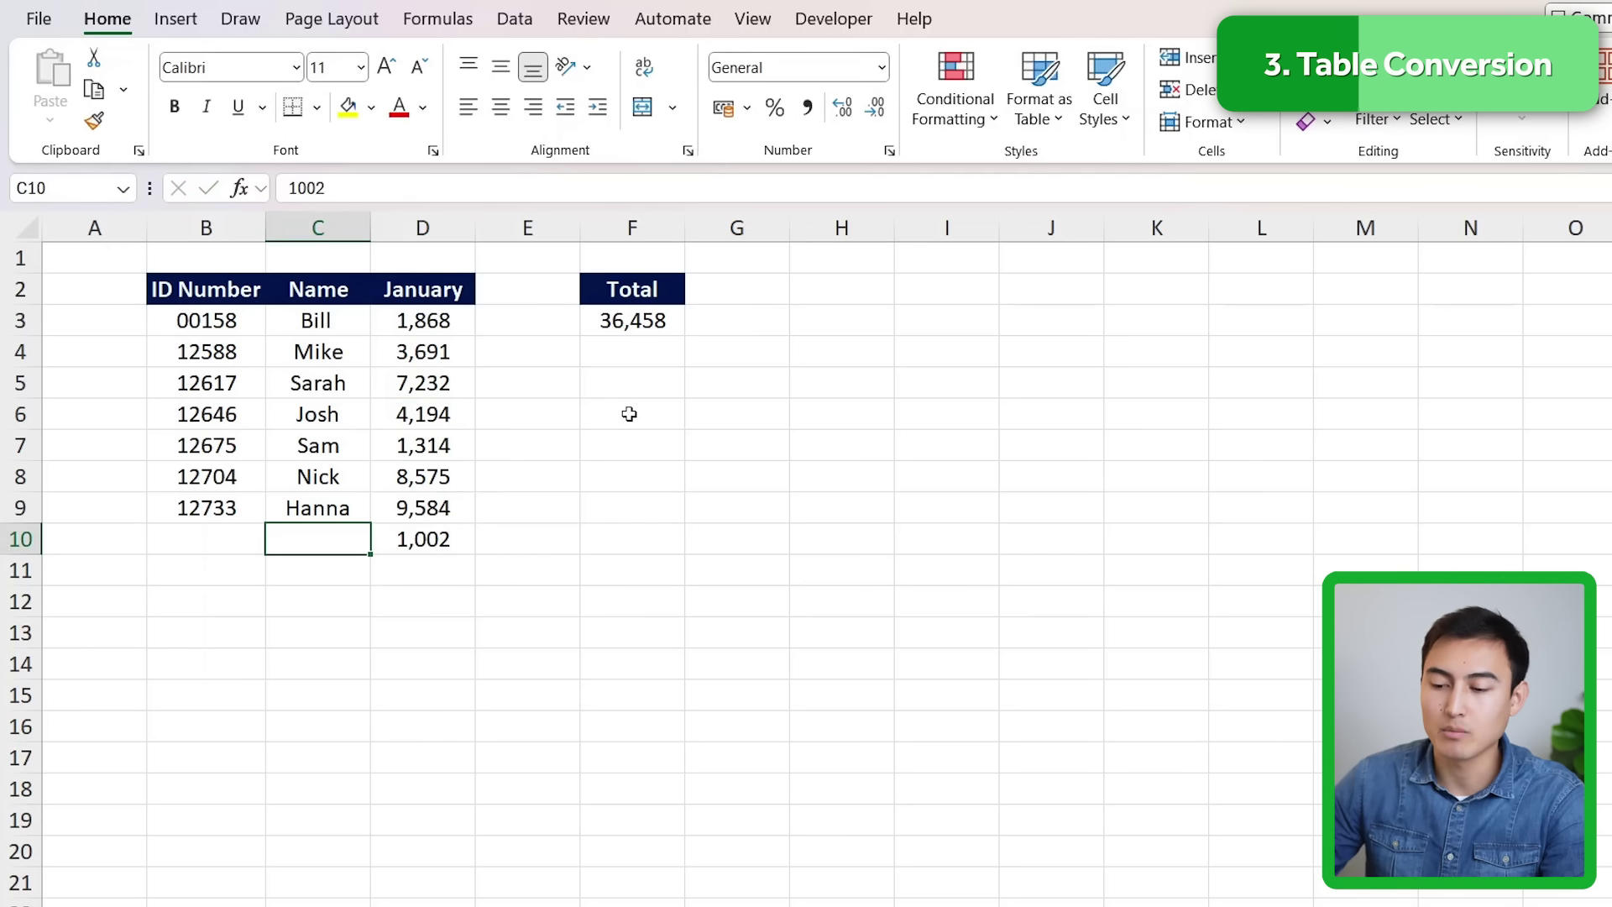
text(Jes)
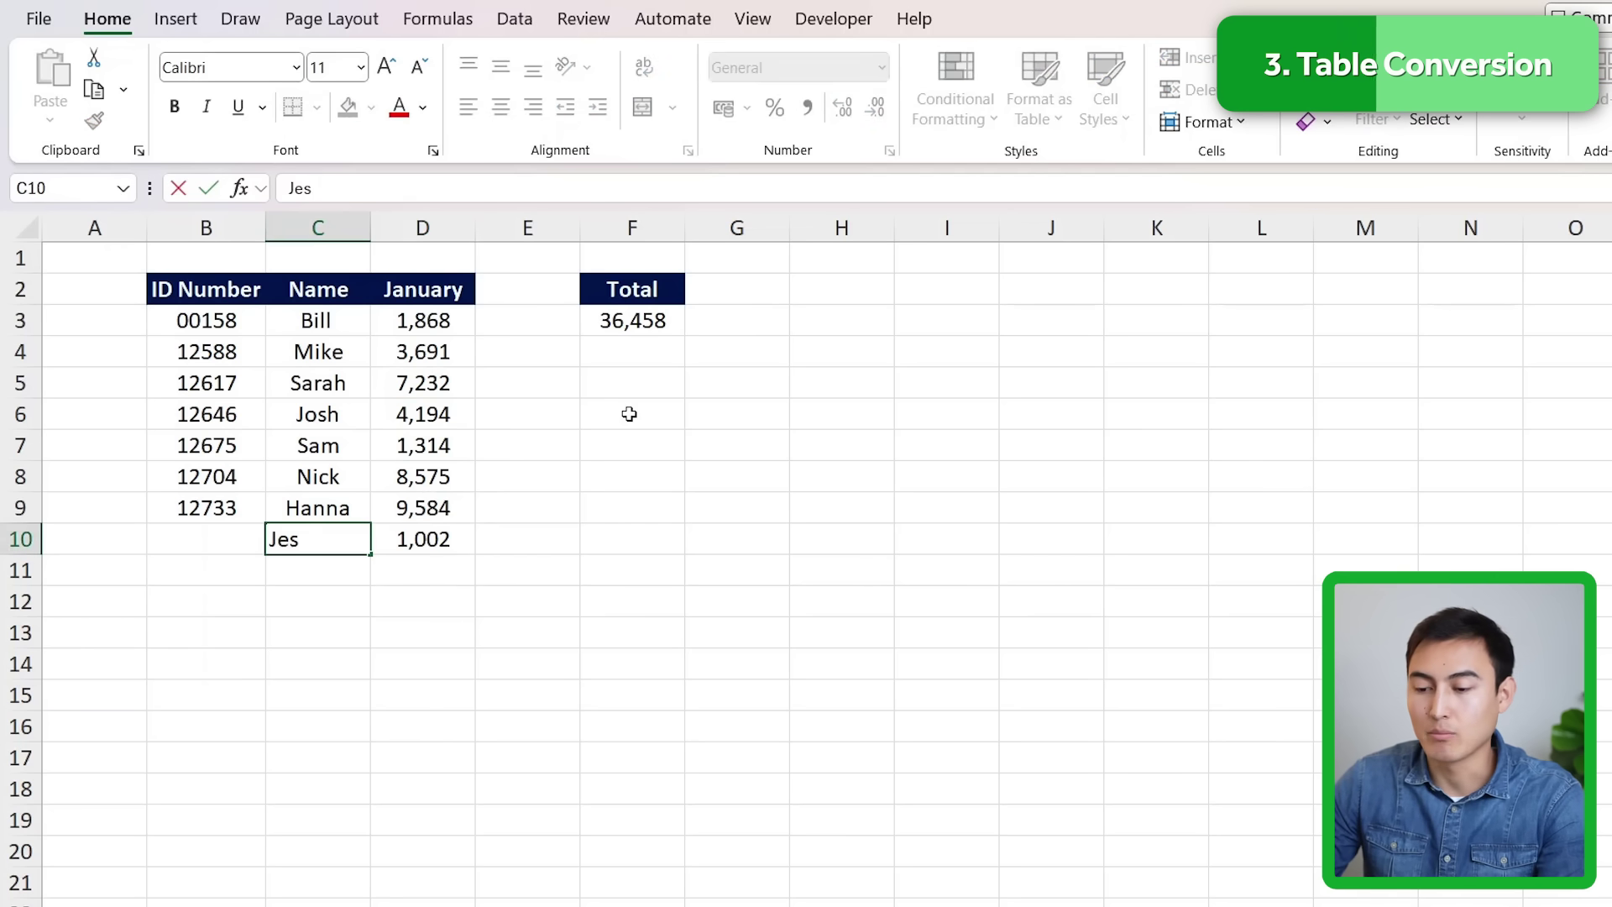
text(s)
key(Return)
key(Up)
key(Right)
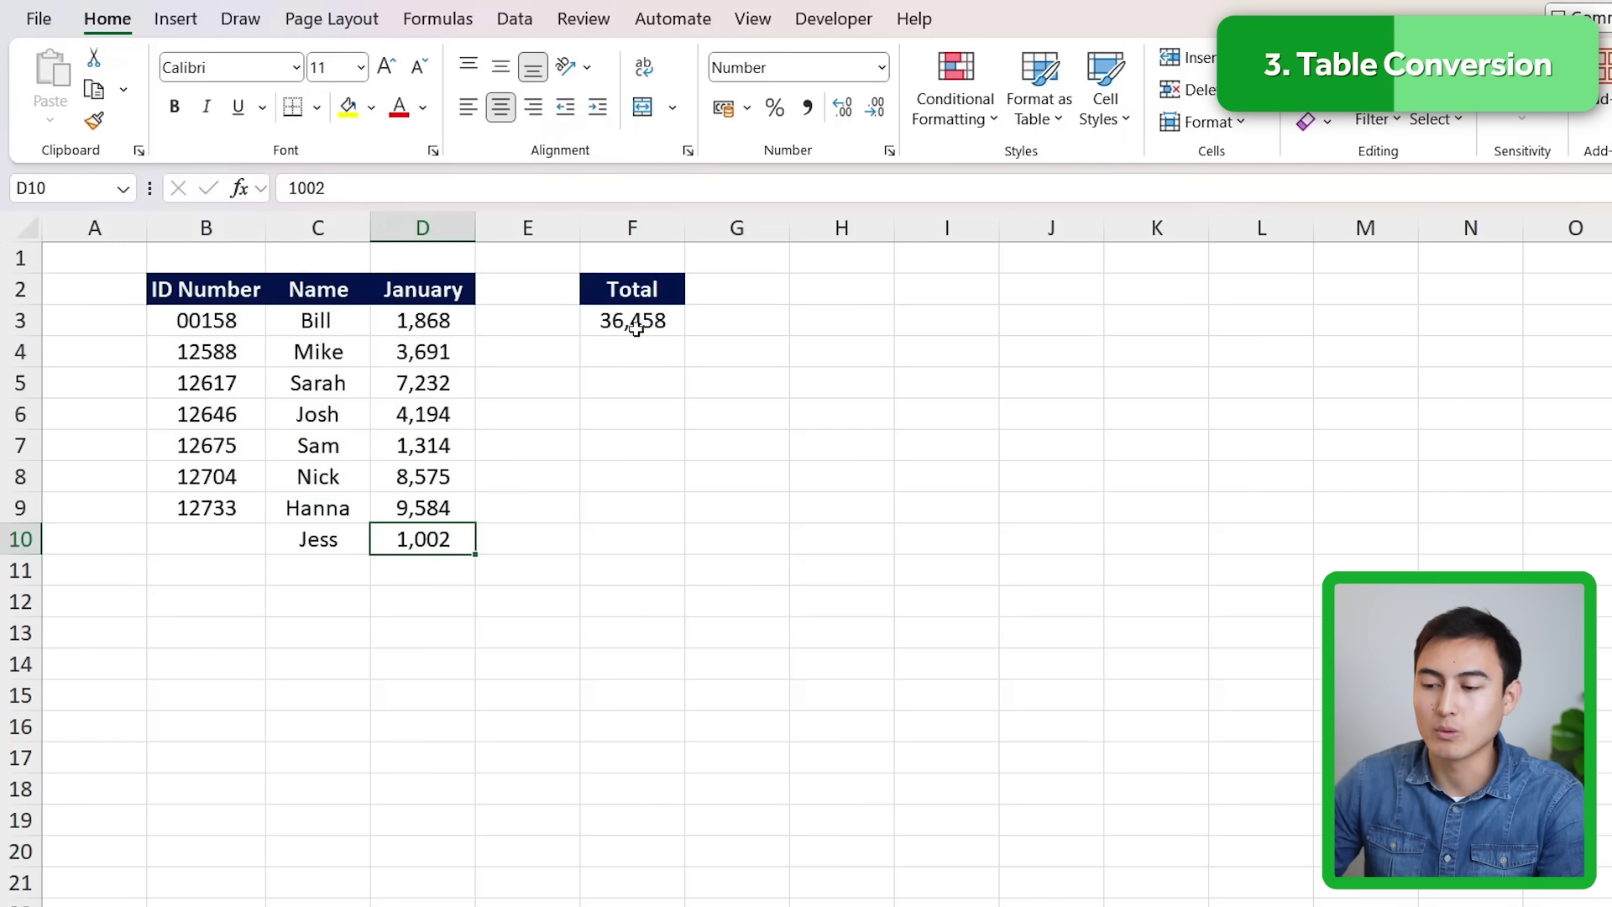
double_click(636, 325)
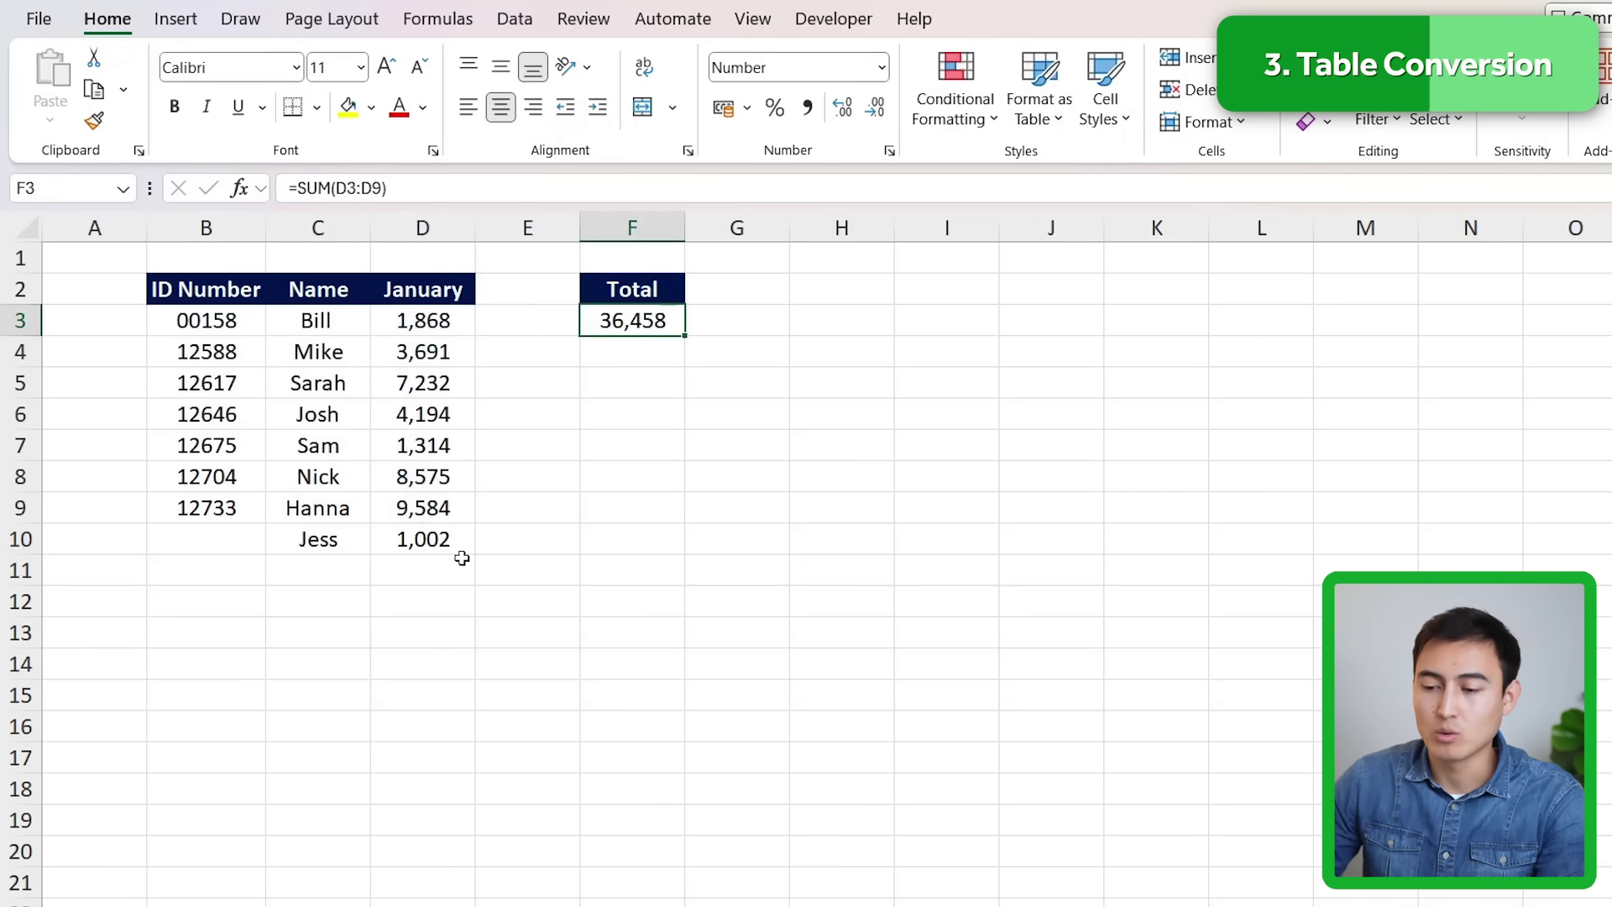
key(Left)
key(Left)
key(ctrl+Down)
key(Left)
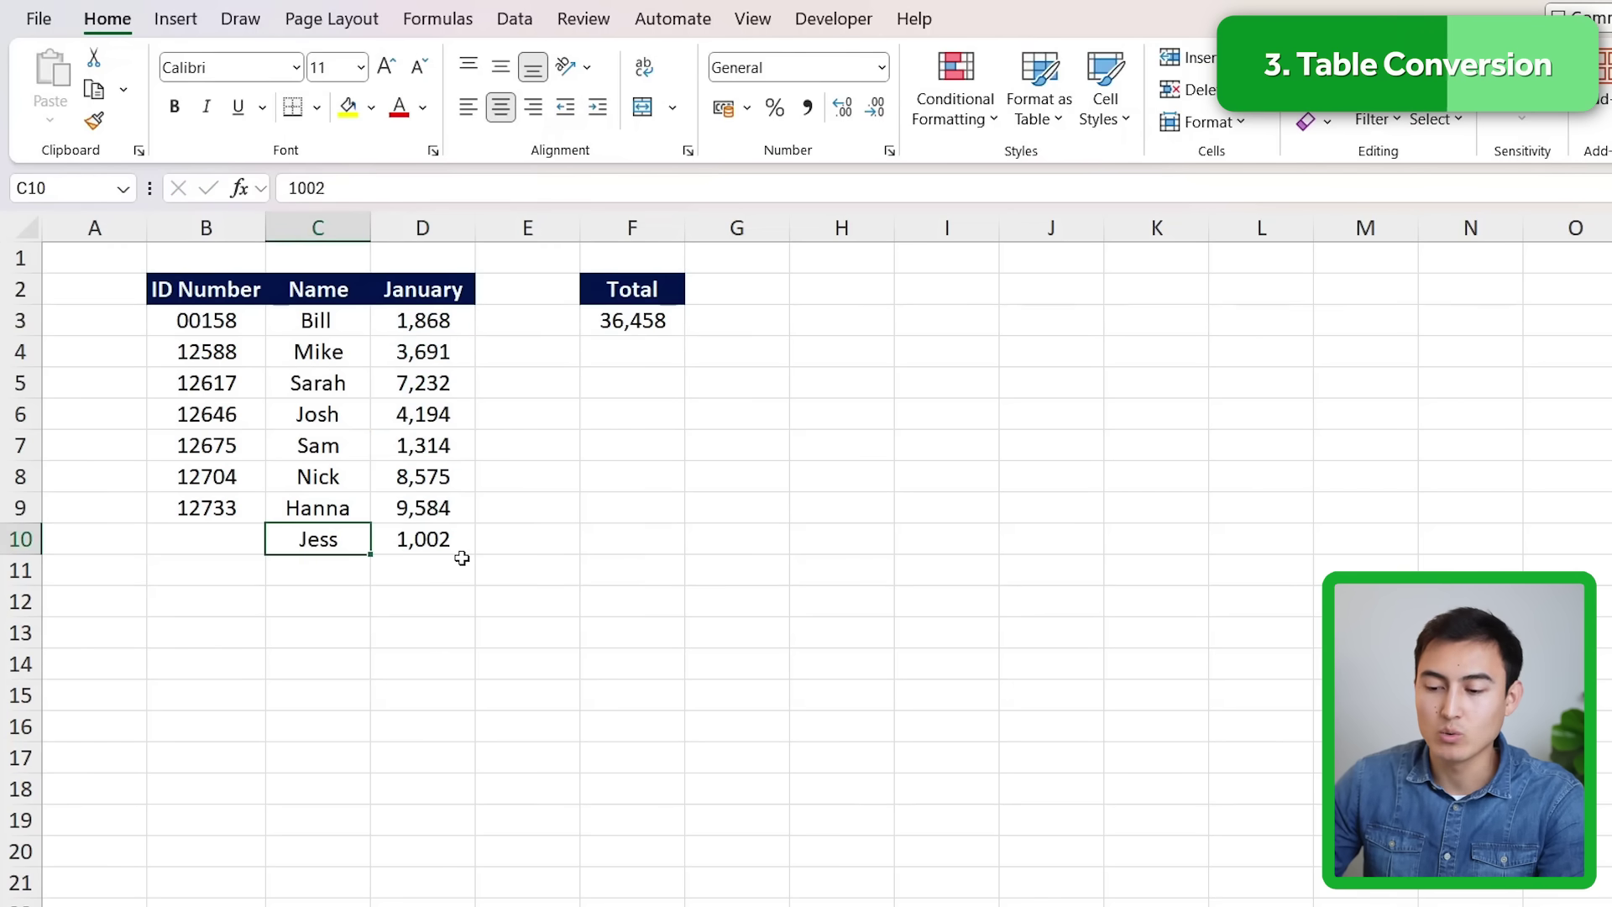
key(shift+Right)
key(Delete)
key(Up)
key(Up)
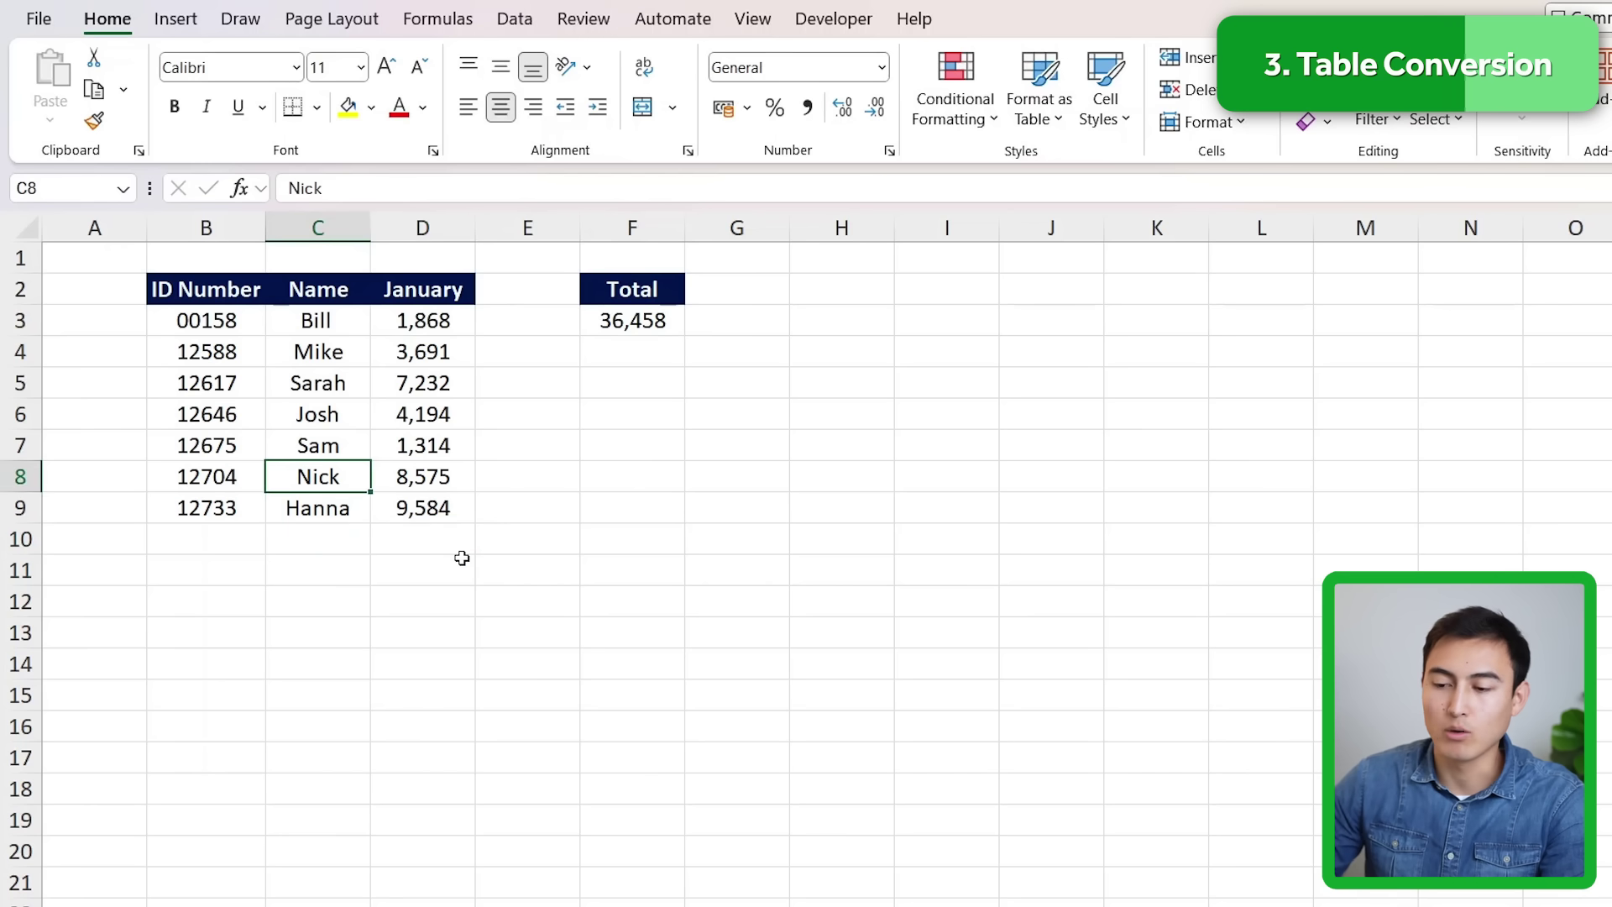
Convert the January data to a table, add 1,555 in D10, and check F3's SUM formula
key(ctrl+t)
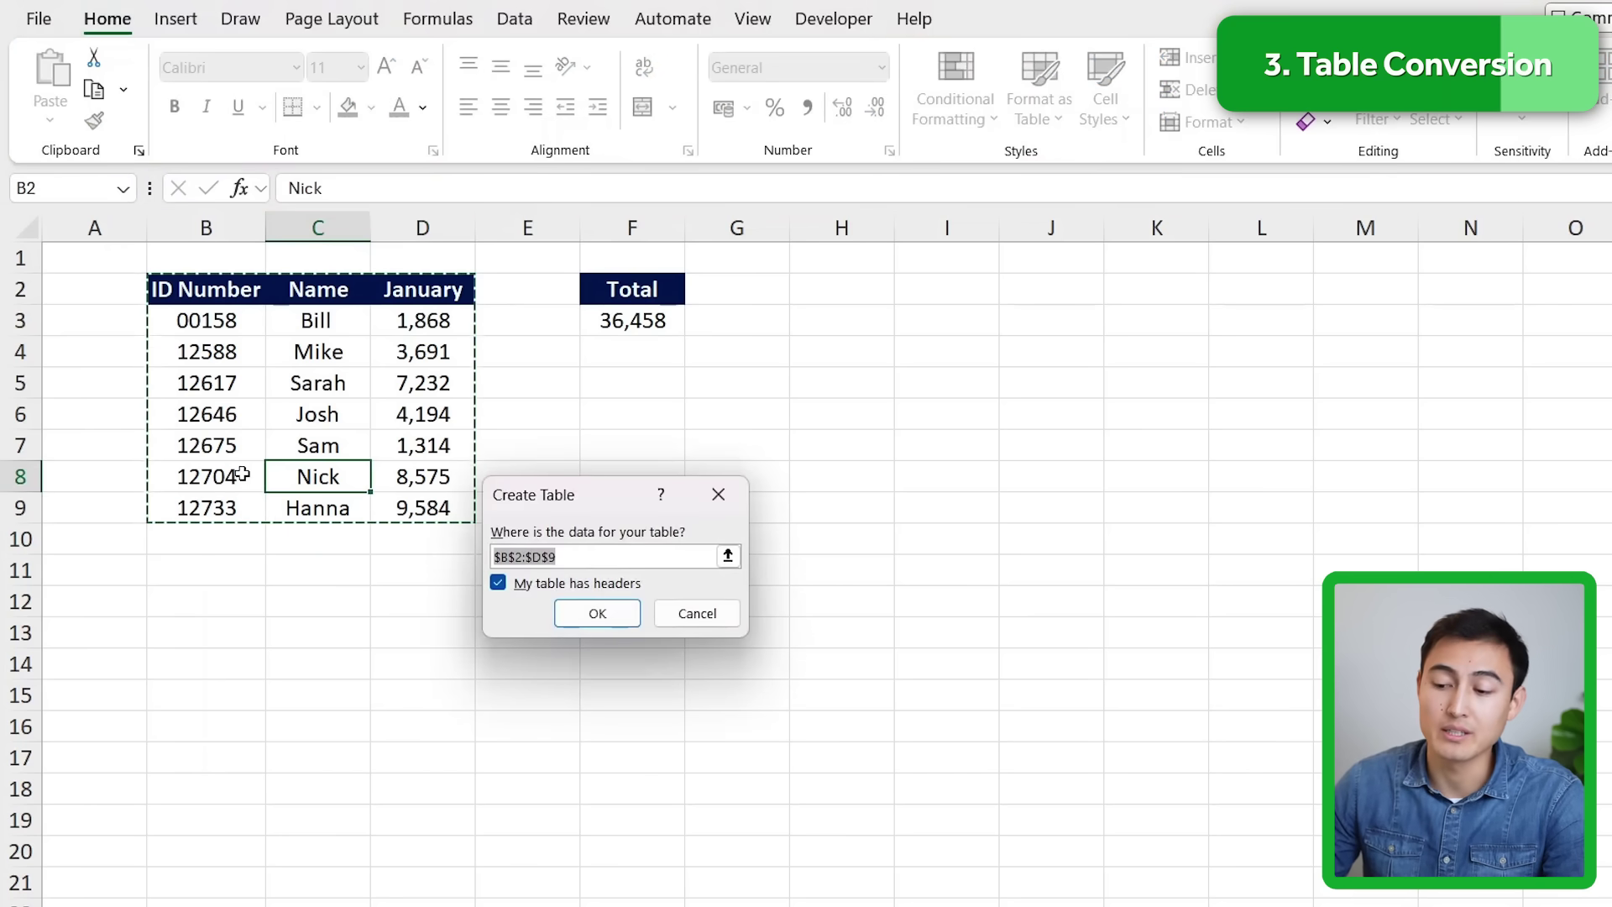
key(Return)
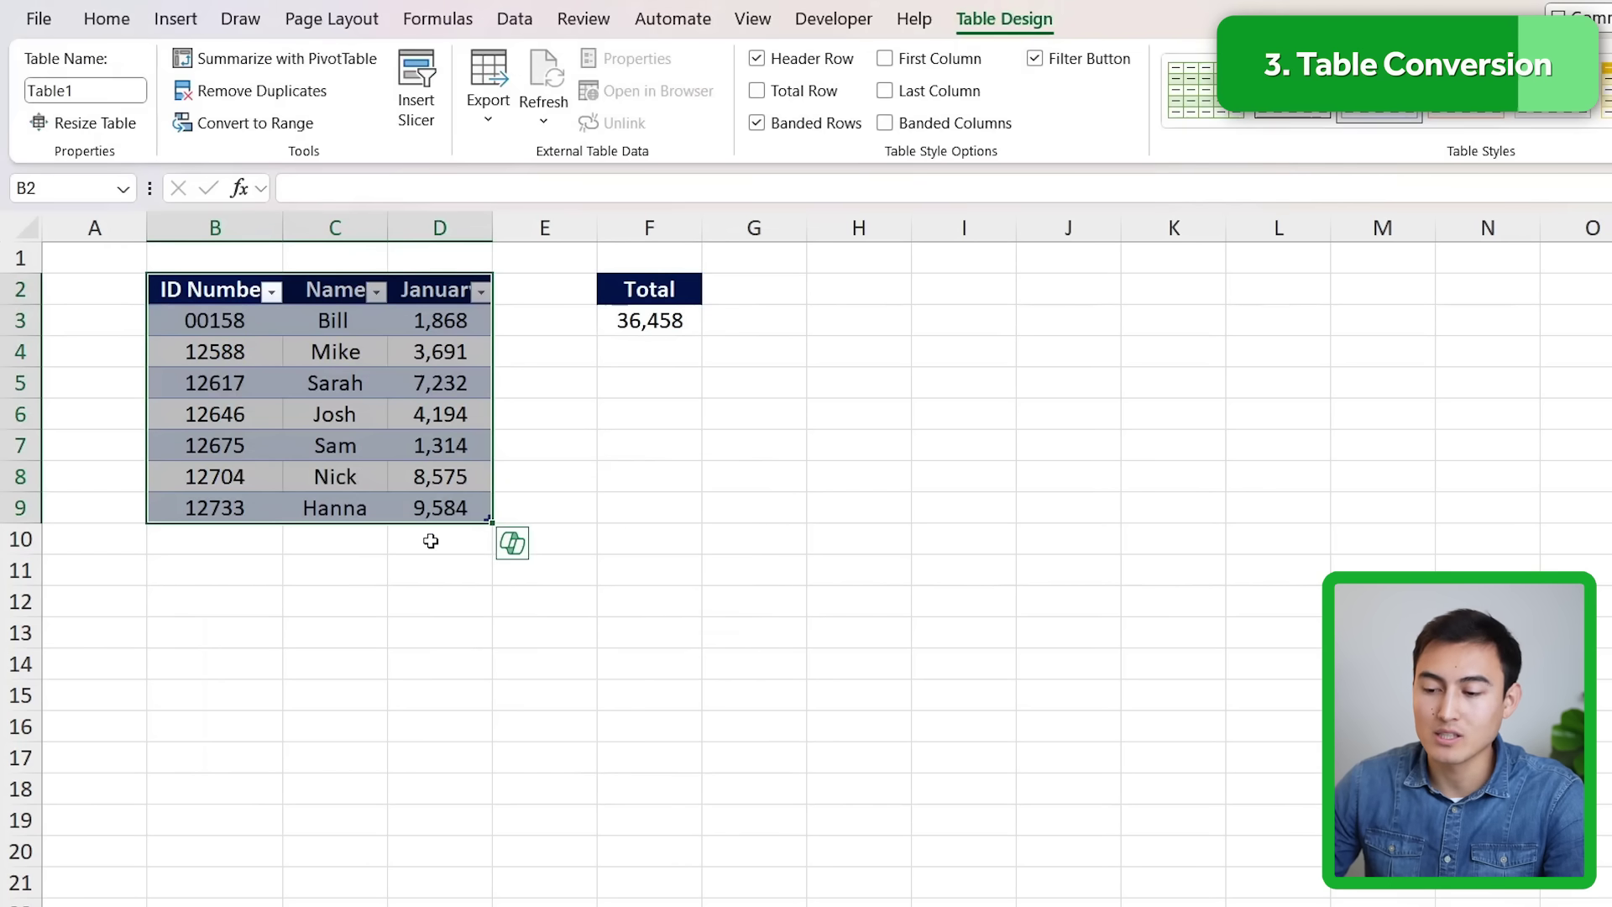
click(430, 540)
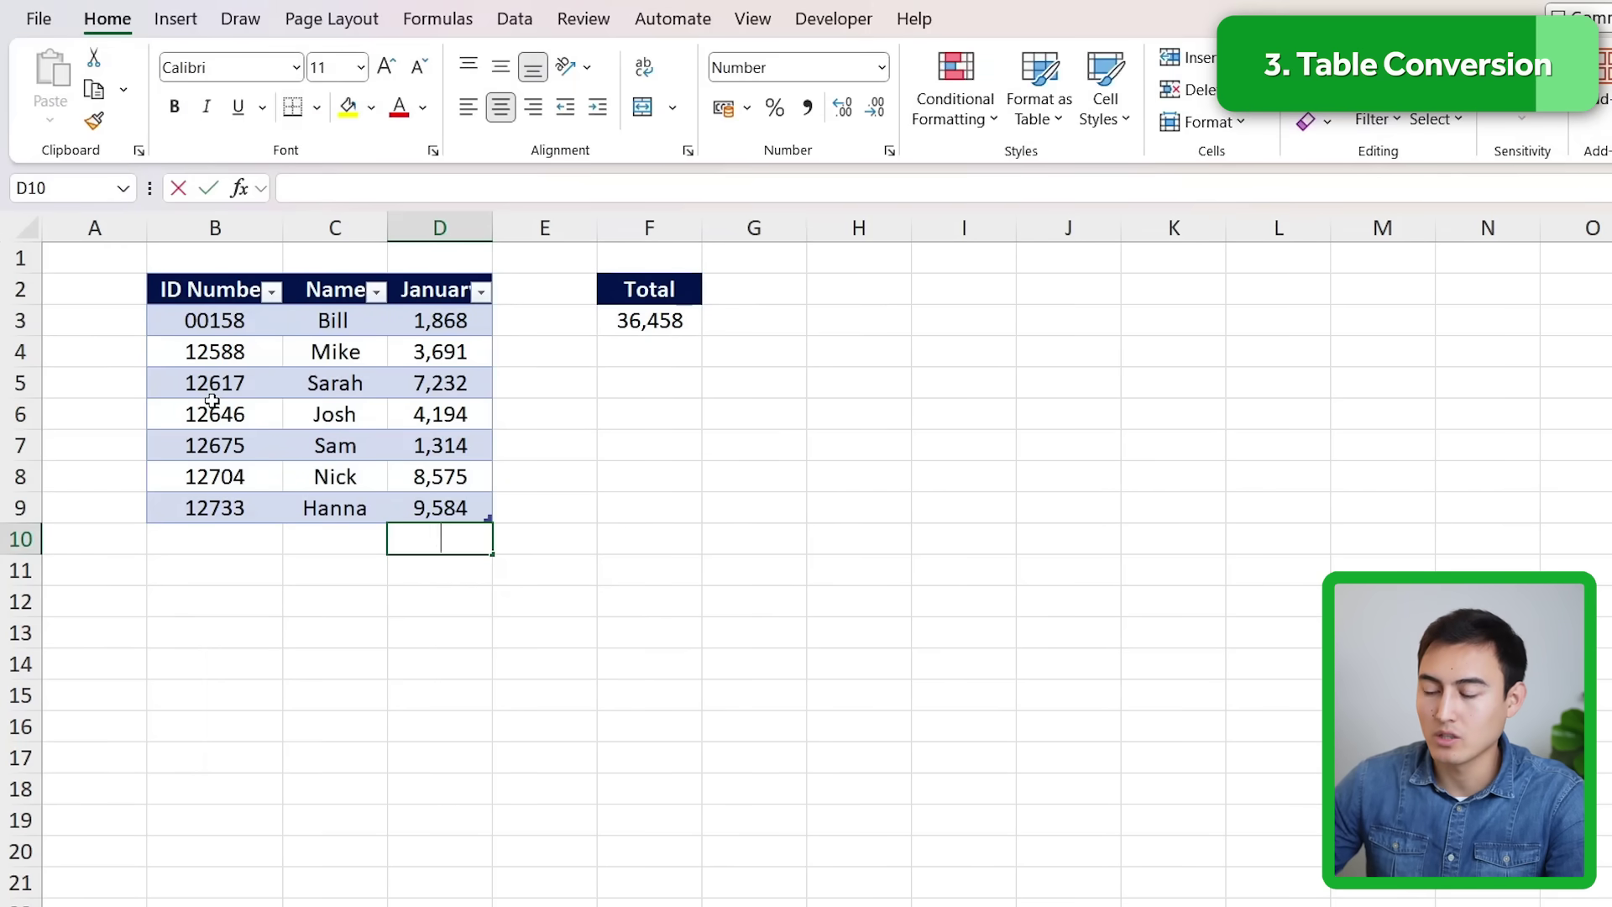
text(1,5)
text(55)
key(Return)
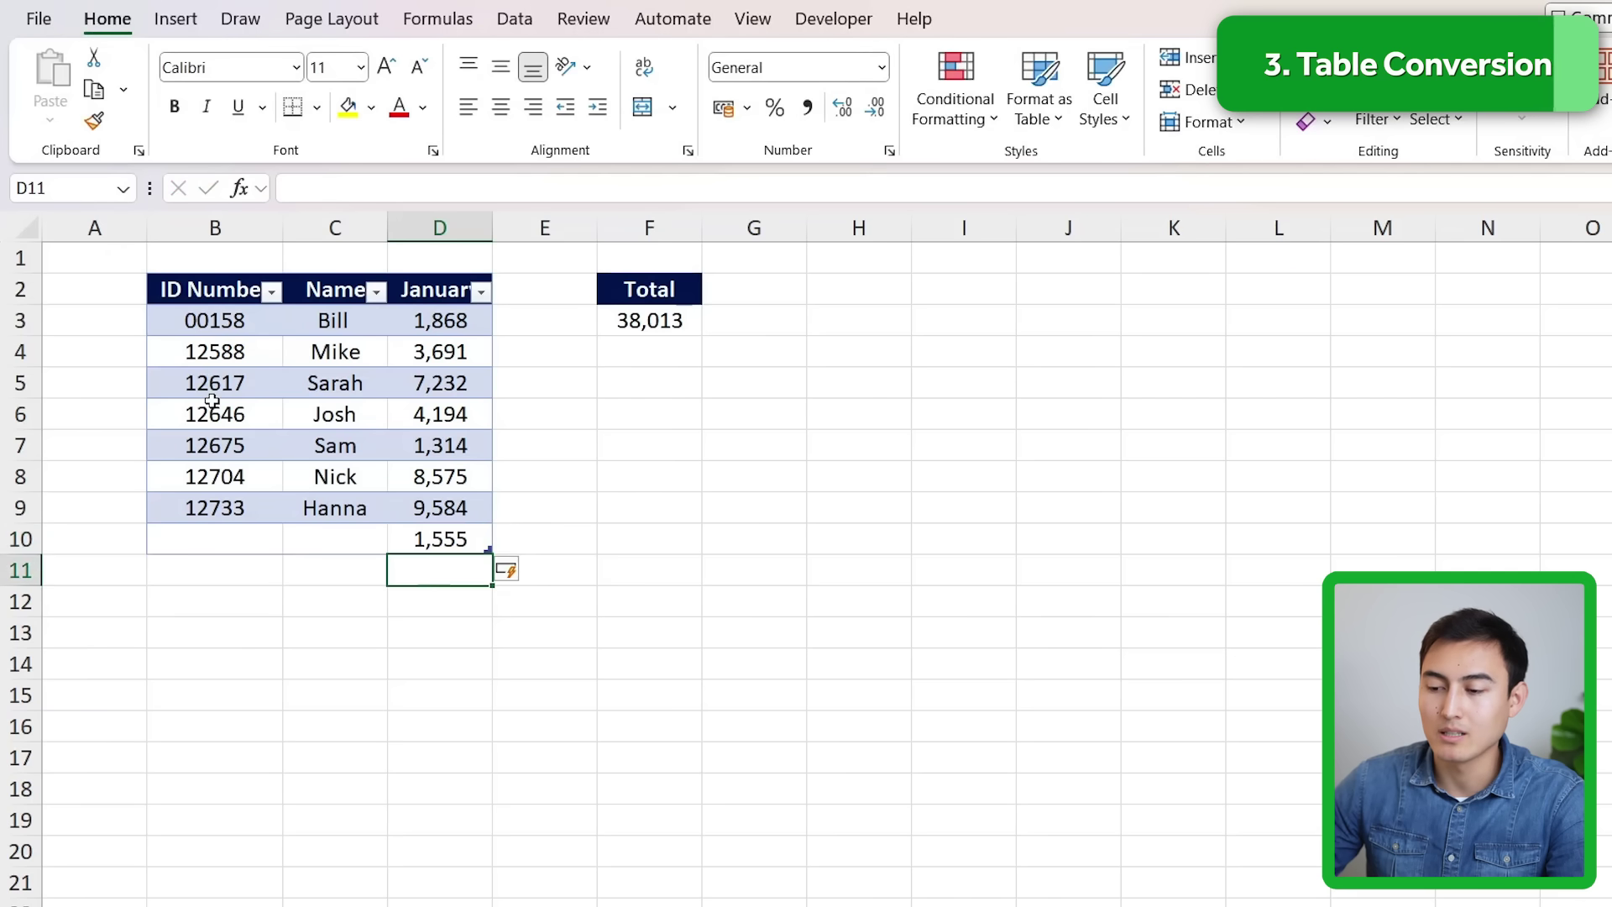
key(Up)
click(676, 322)
key(F2)
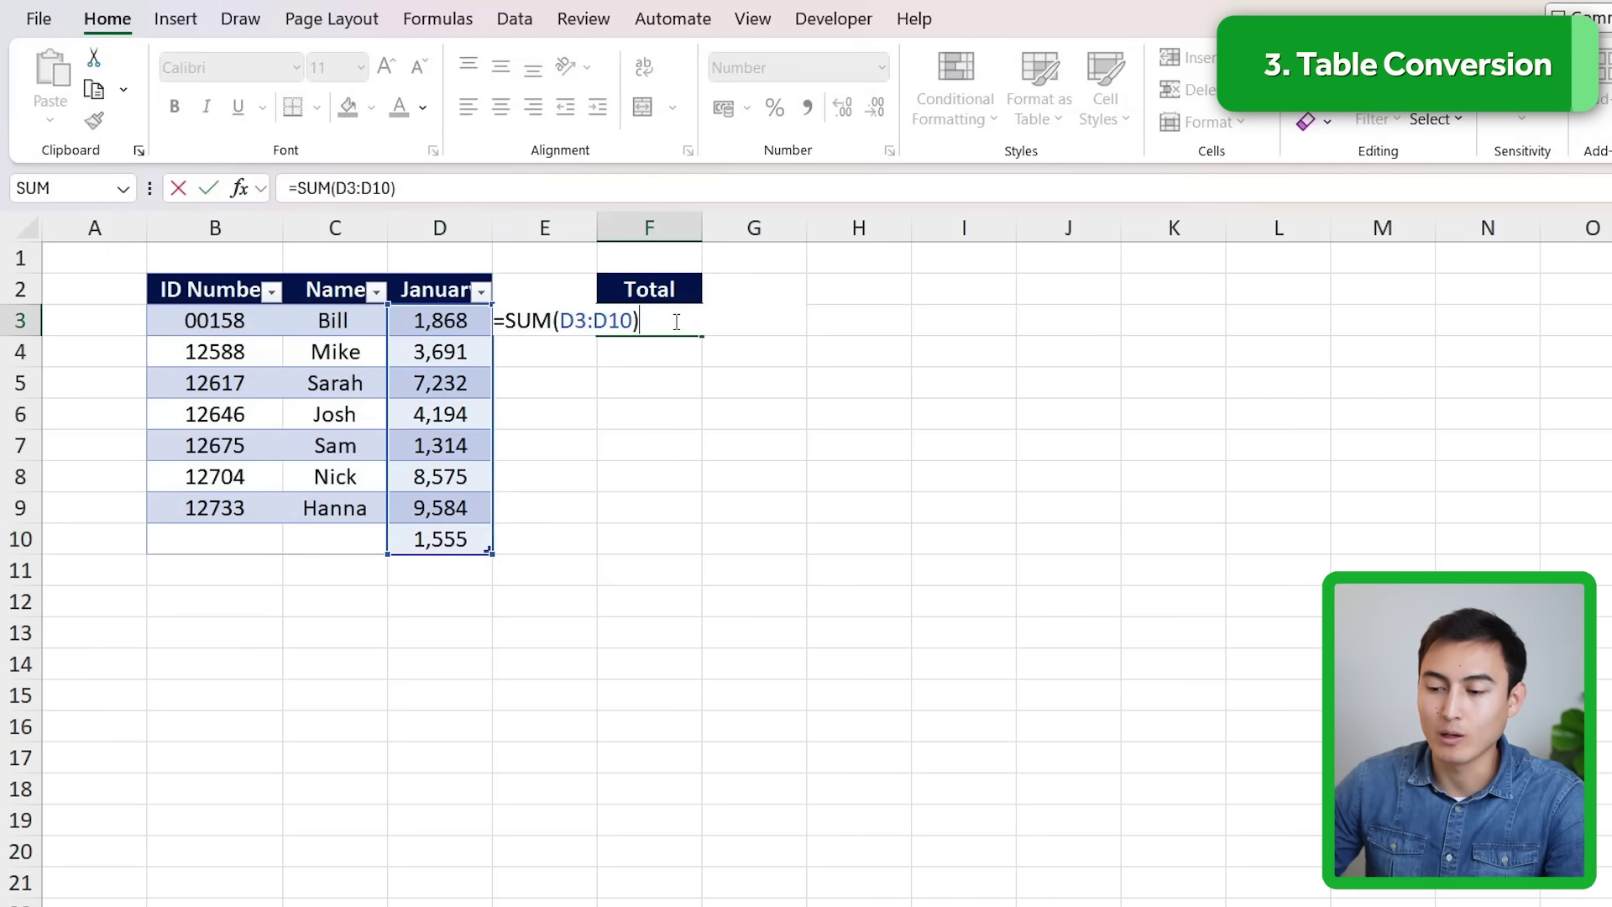
key(Escape)
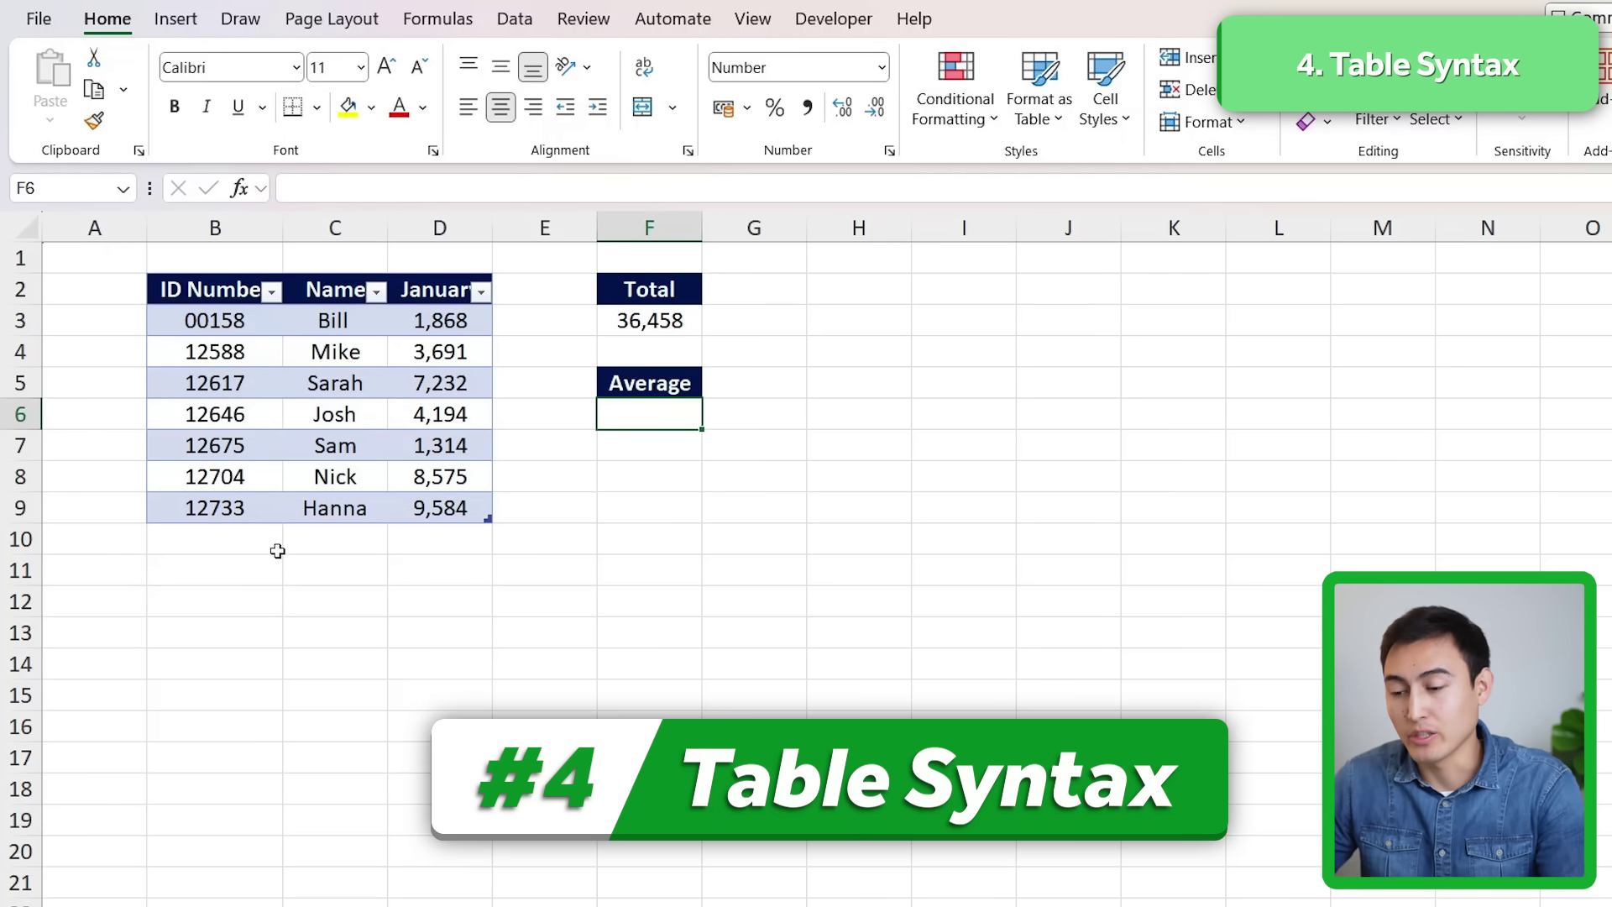
Enter =AVERAGE(Table3[January]) in the Average cell F6, giving 5,208
click(330, 379)
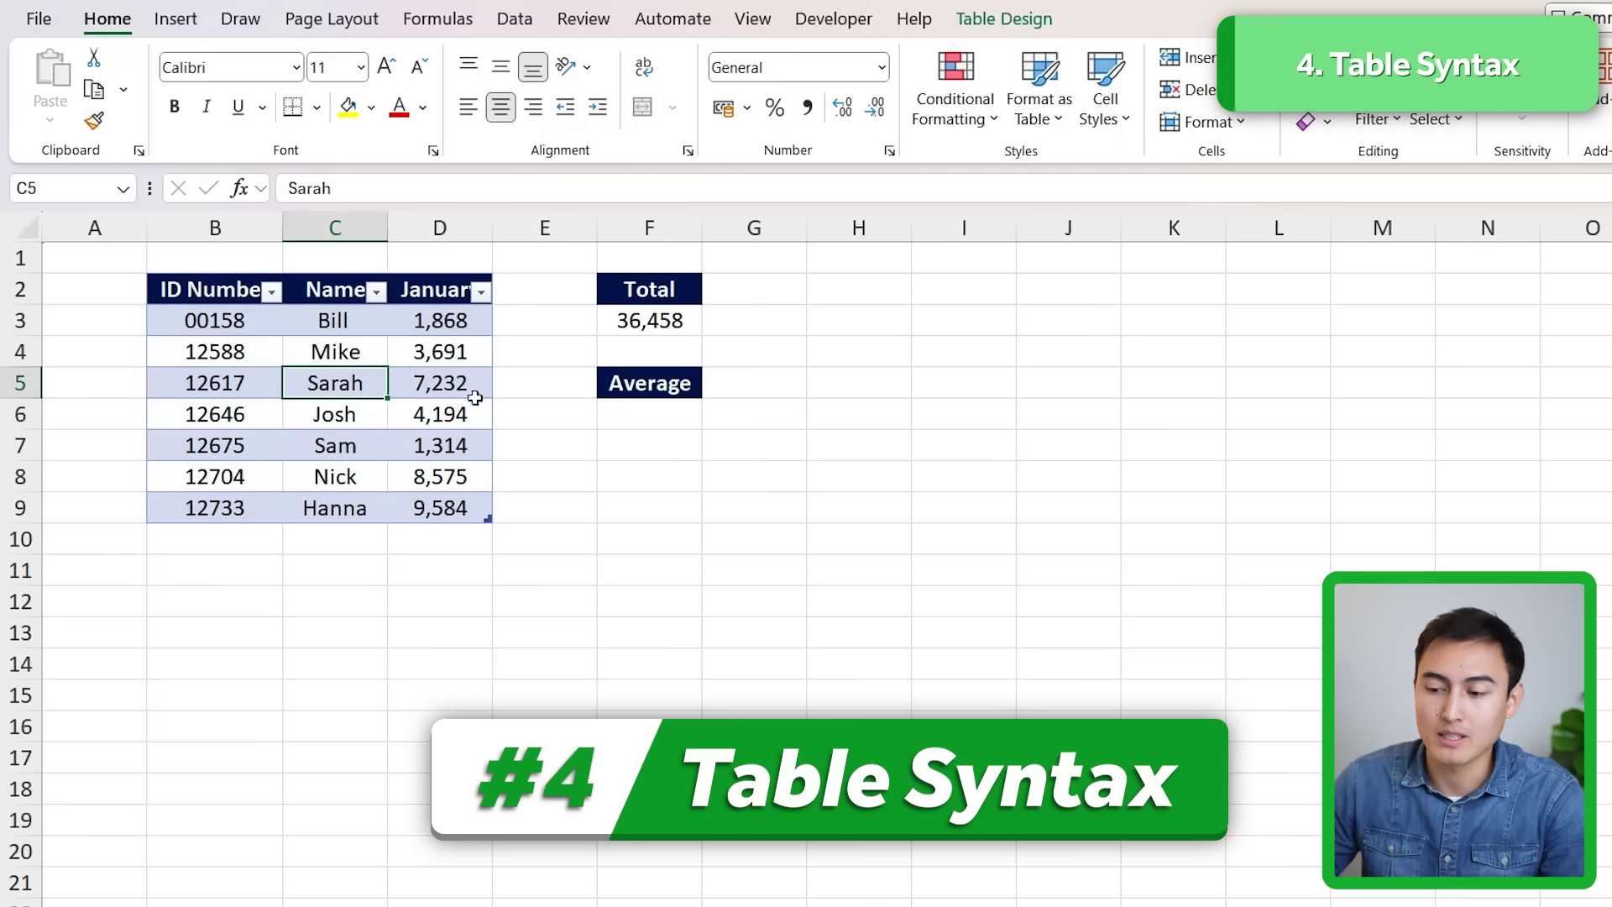
key(Right)
key(Right)
key(Right)
key(Down)
text(=ave)
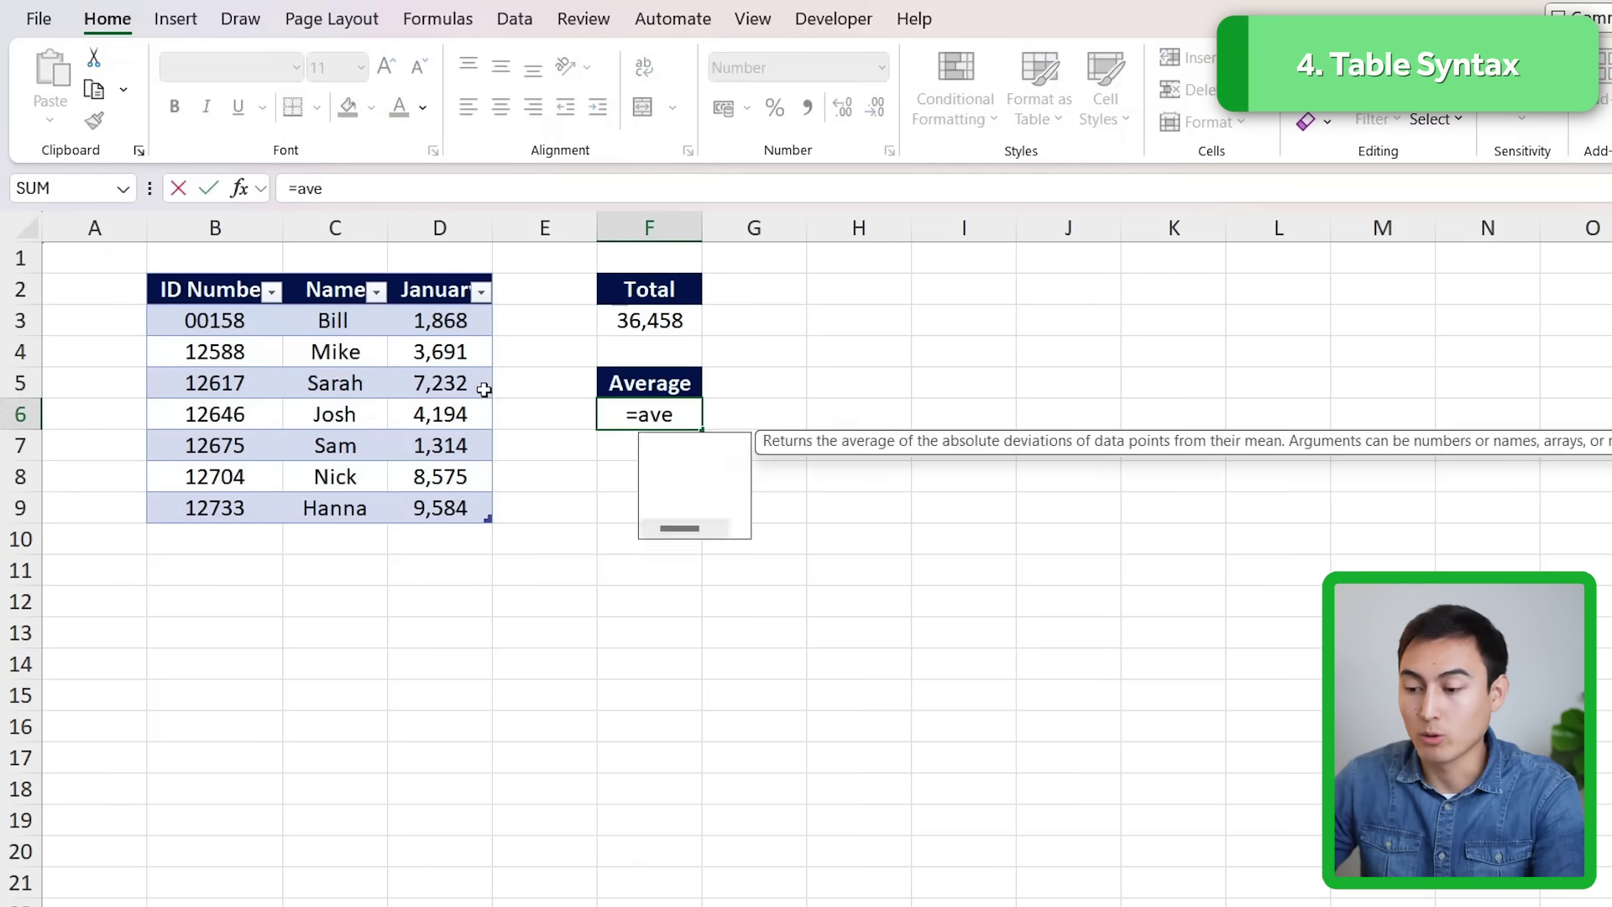
text(r)
key(Tab)
key(Left)
key(Up)
key(Up)
key(Up)
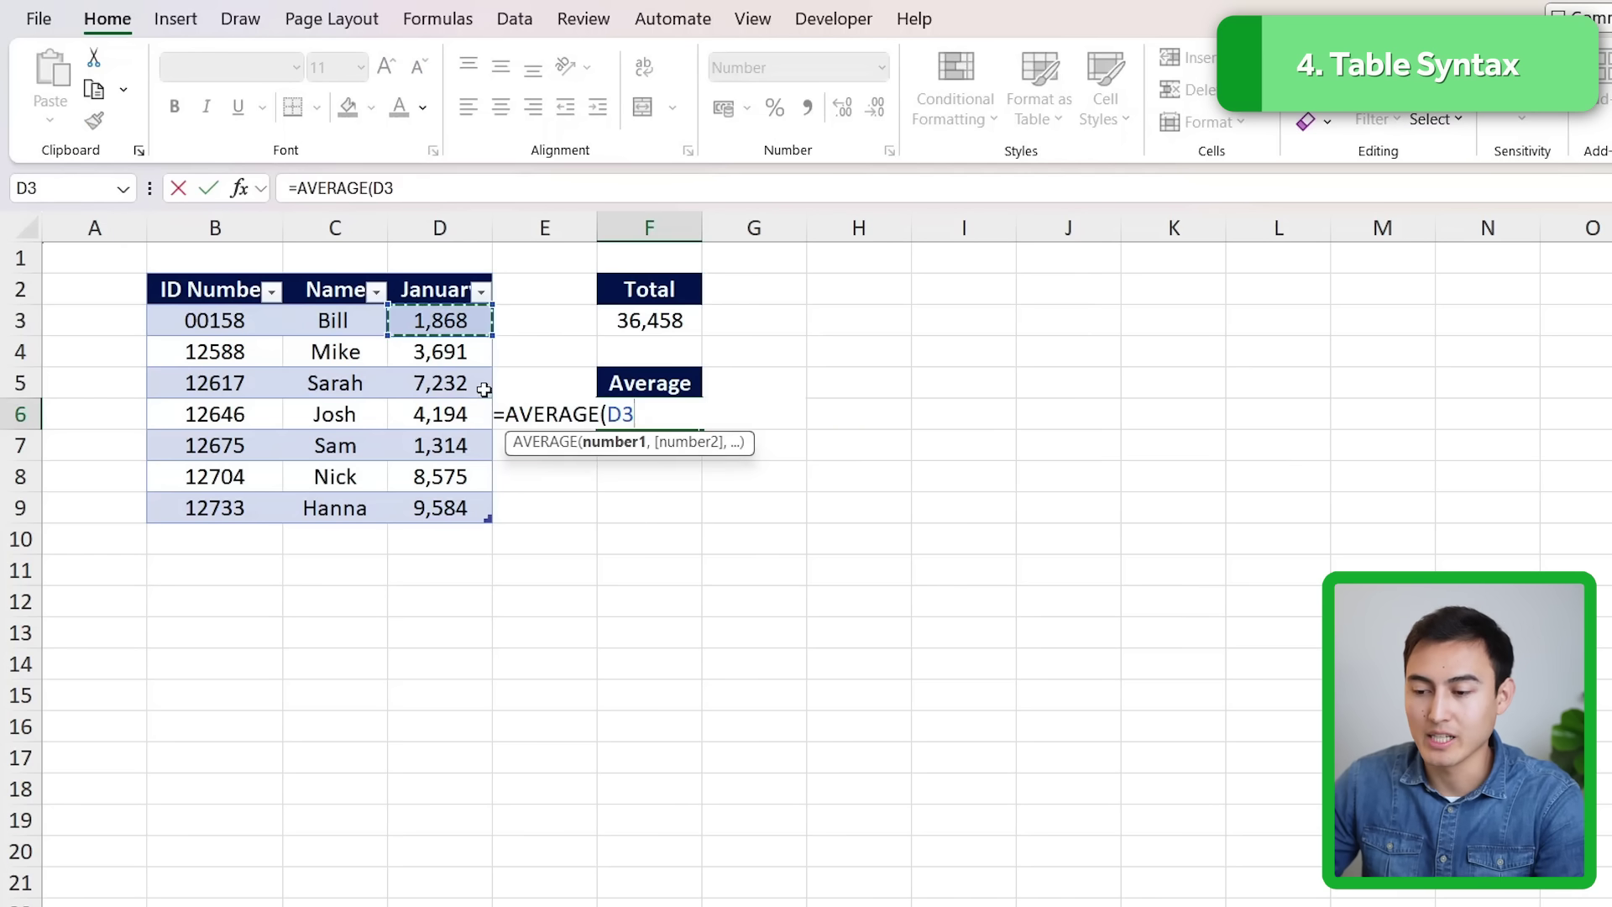
key(ctrl+shift+Down)
text(Table3[January]))
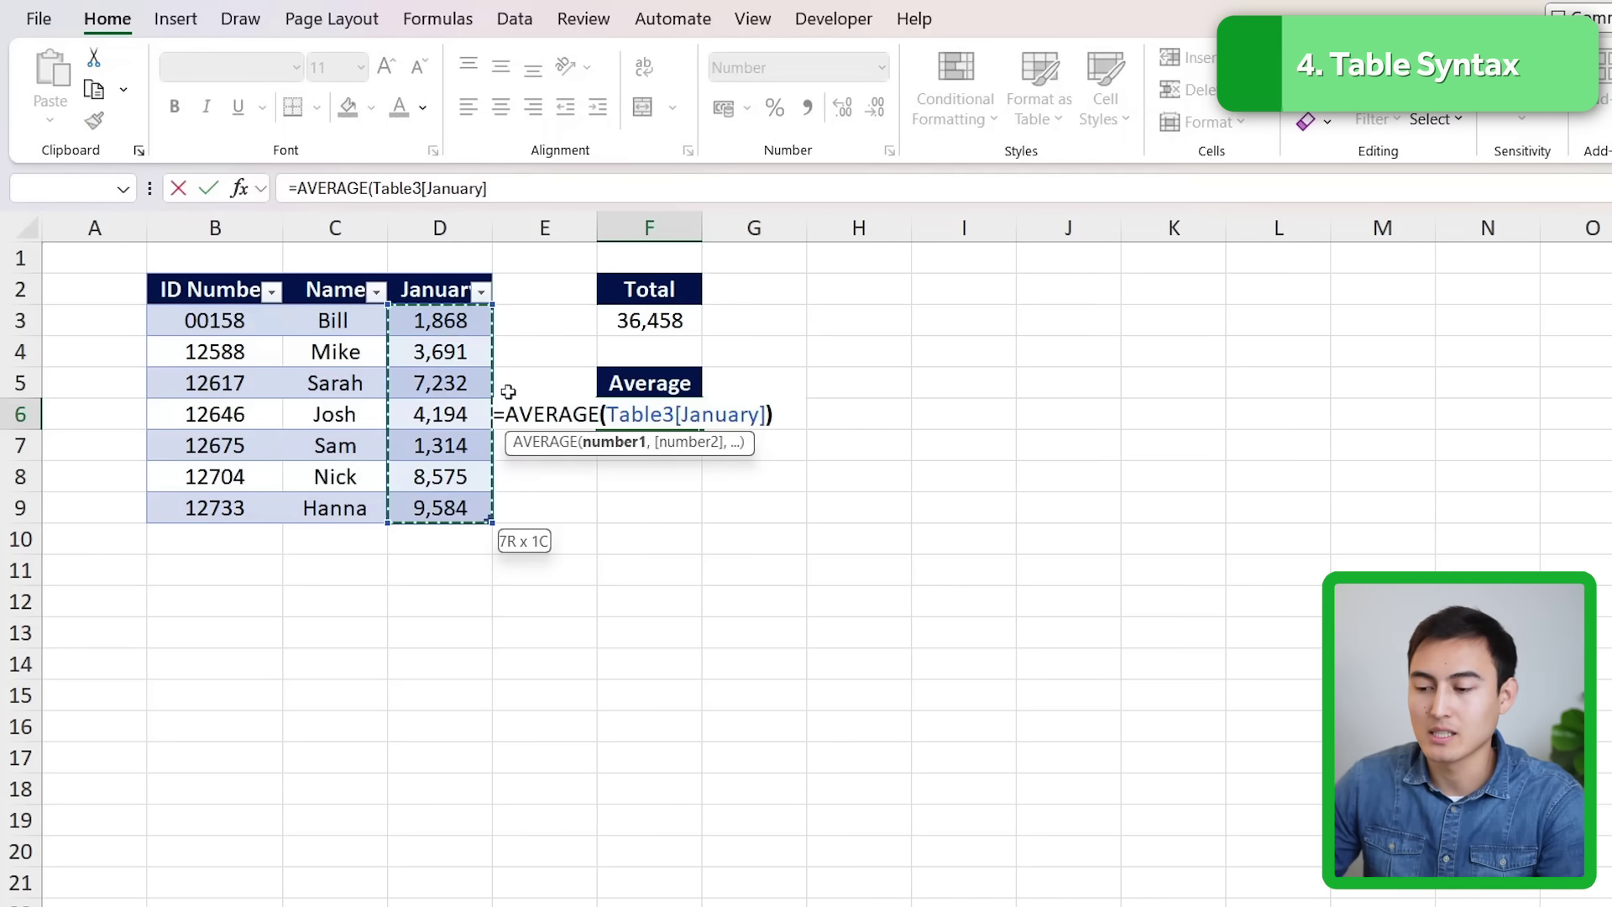
key(Return)
key(Up)
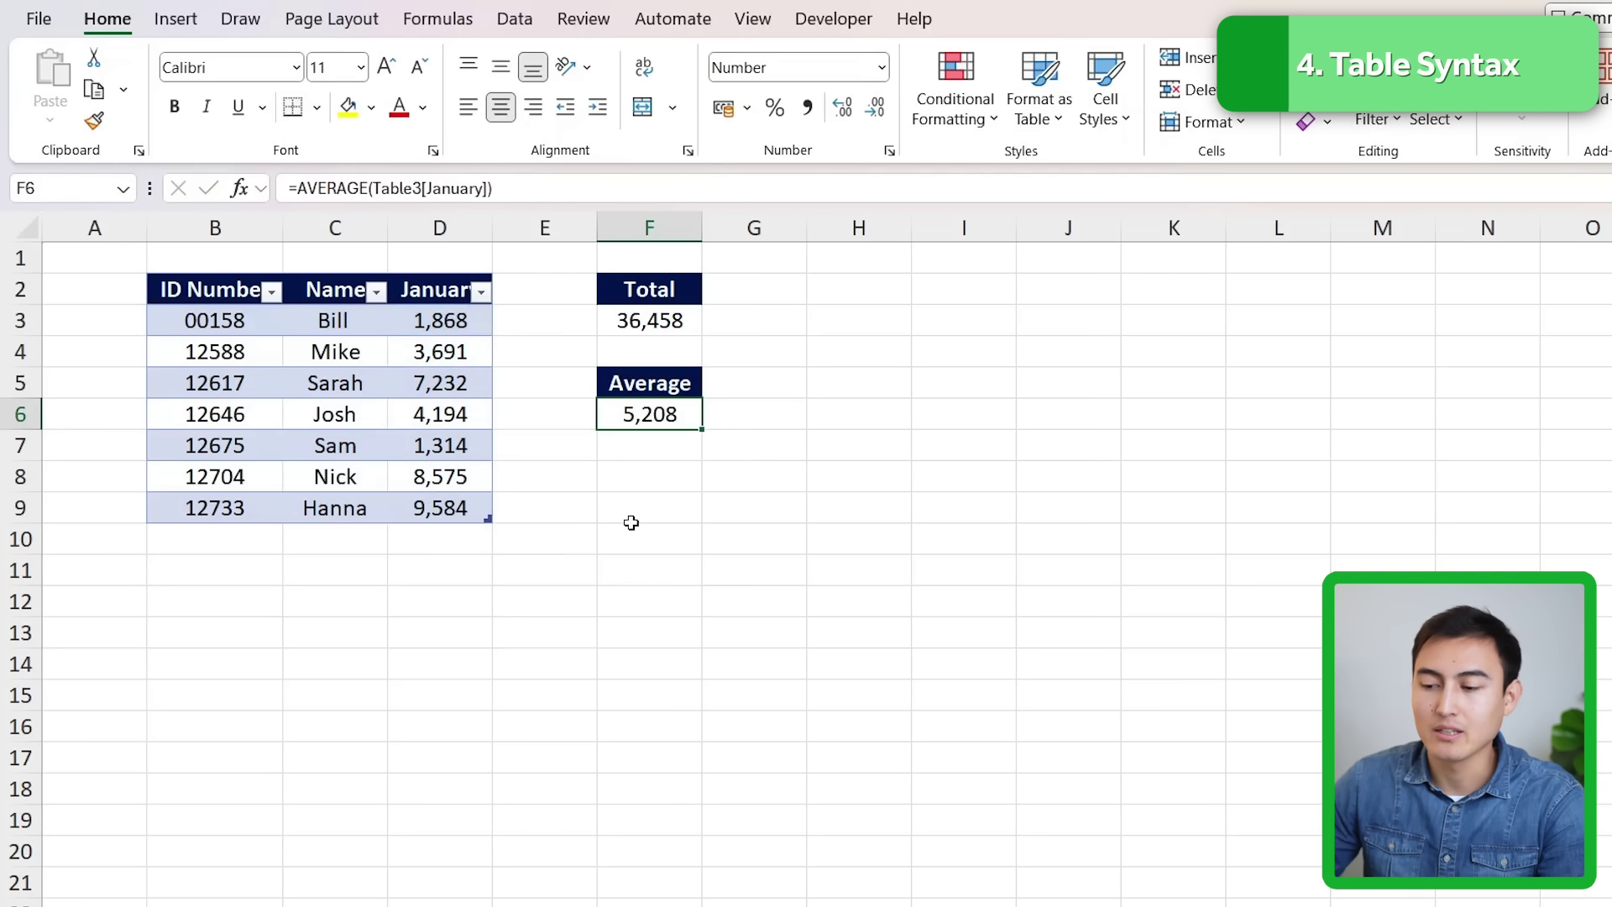
Compare the Average's structured column reference with the Total's fixed D9 range end
key(F2)
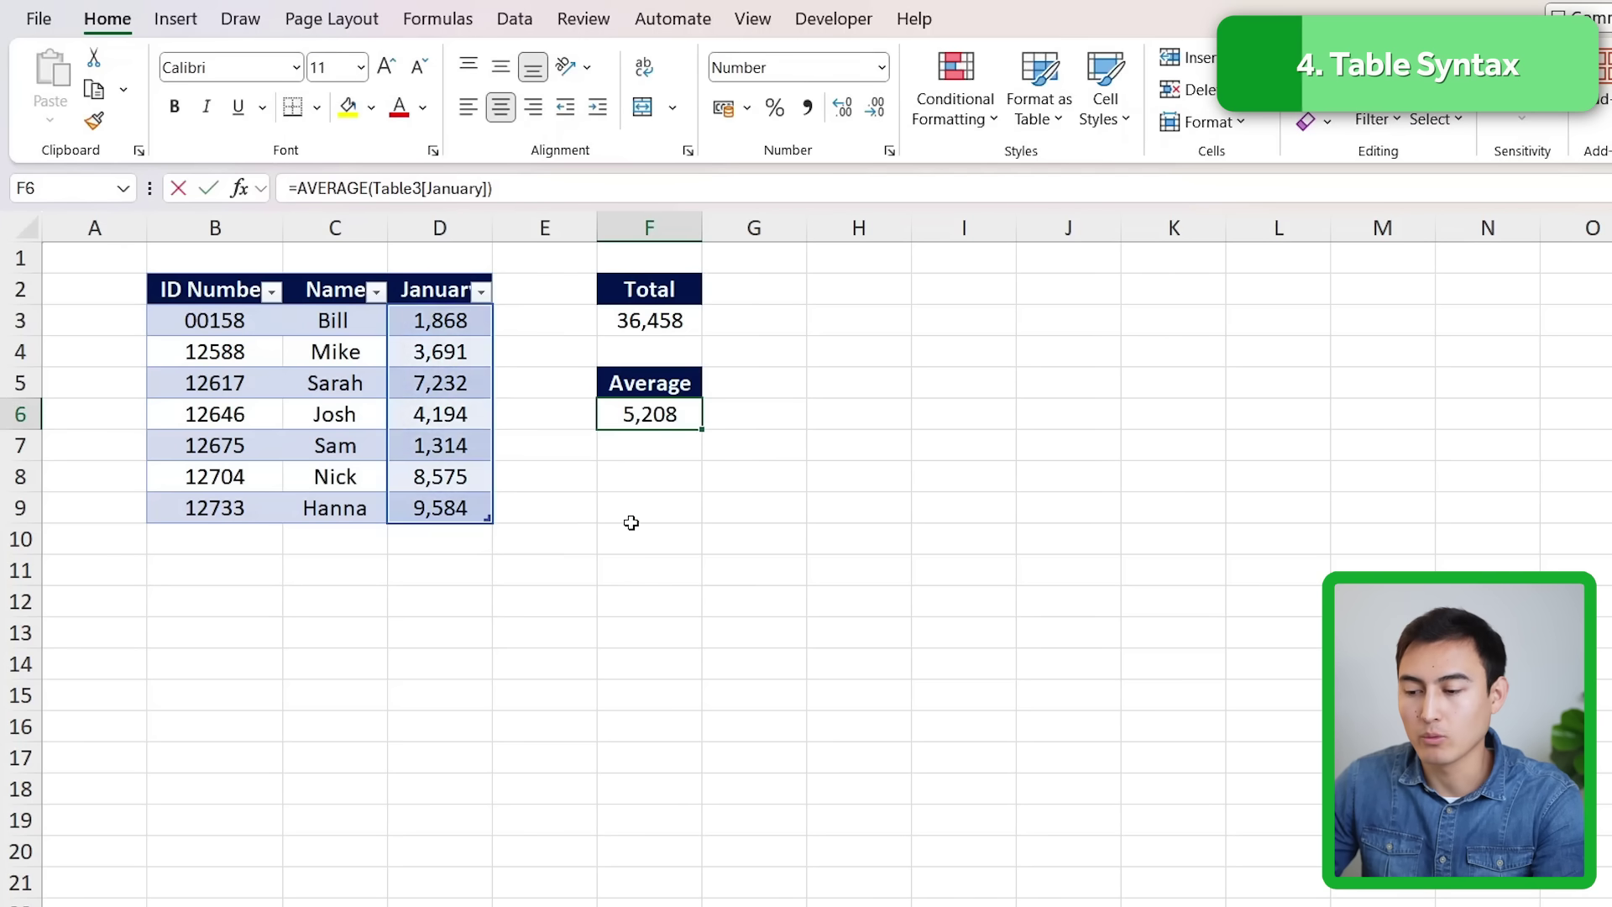
key(Left)
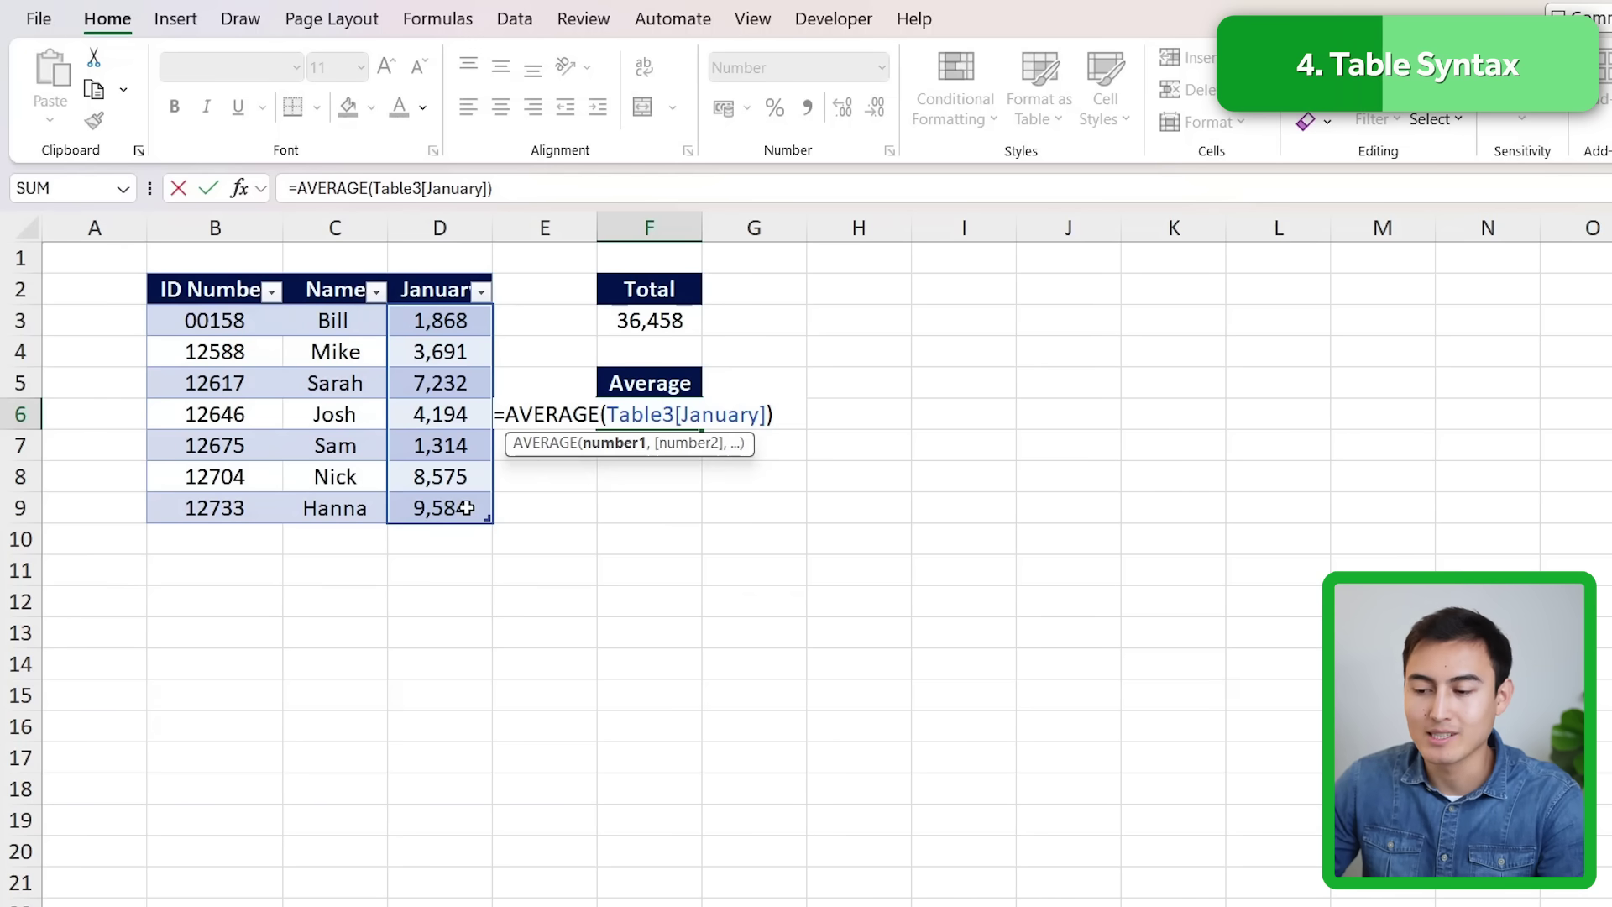
key(ctrl+Return)
key(Up)
key(Up)
key(Up)
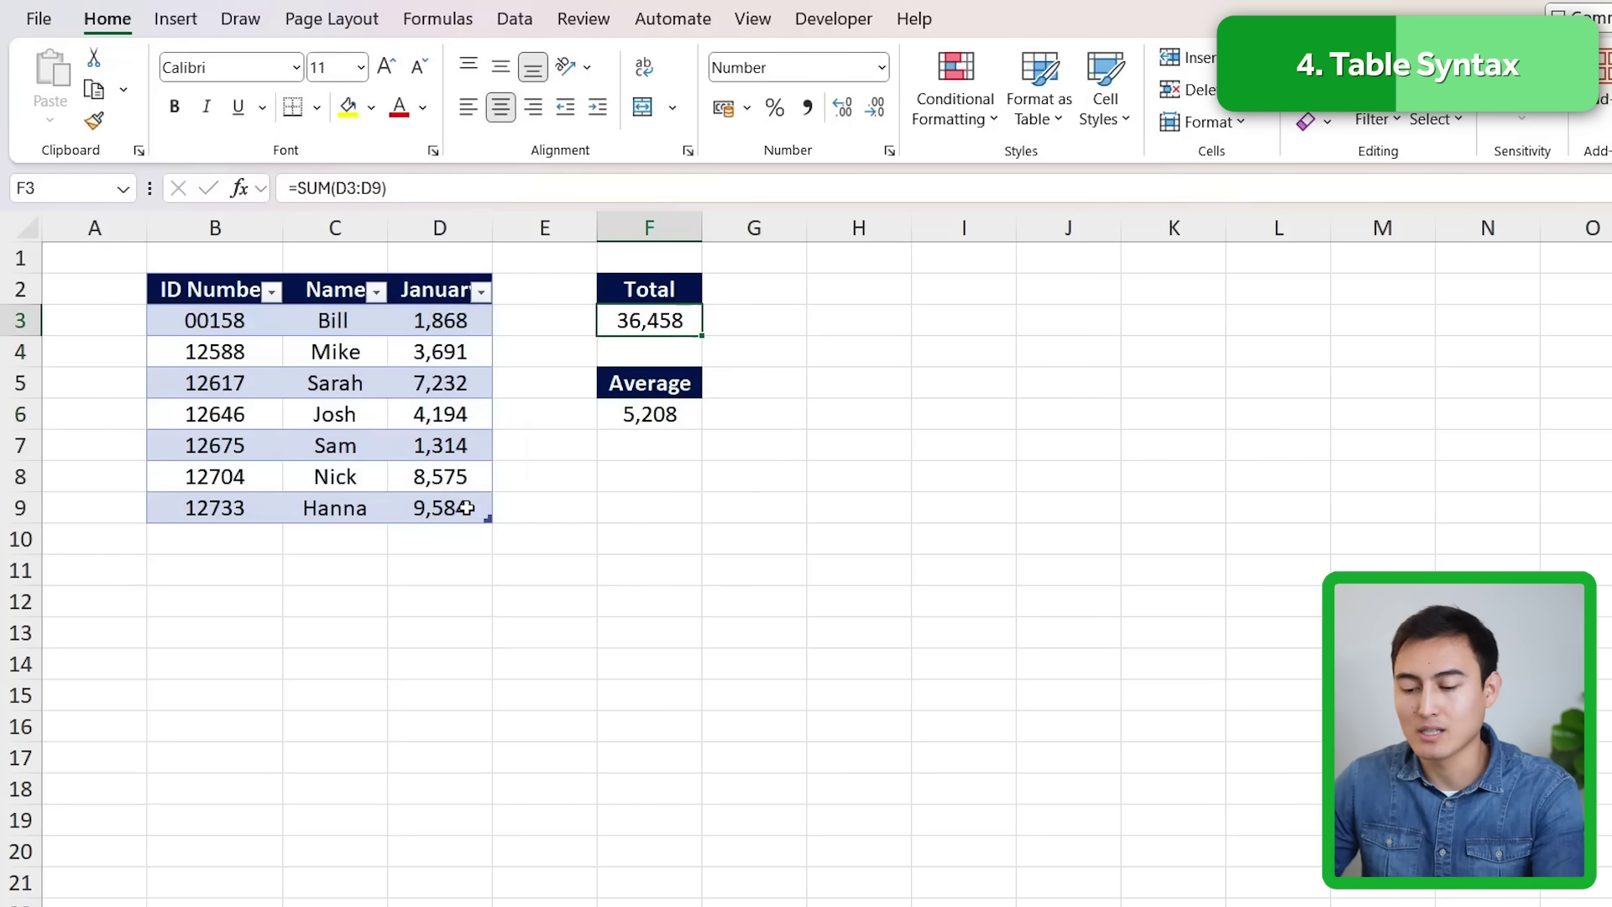
key(F2)
key(Left)
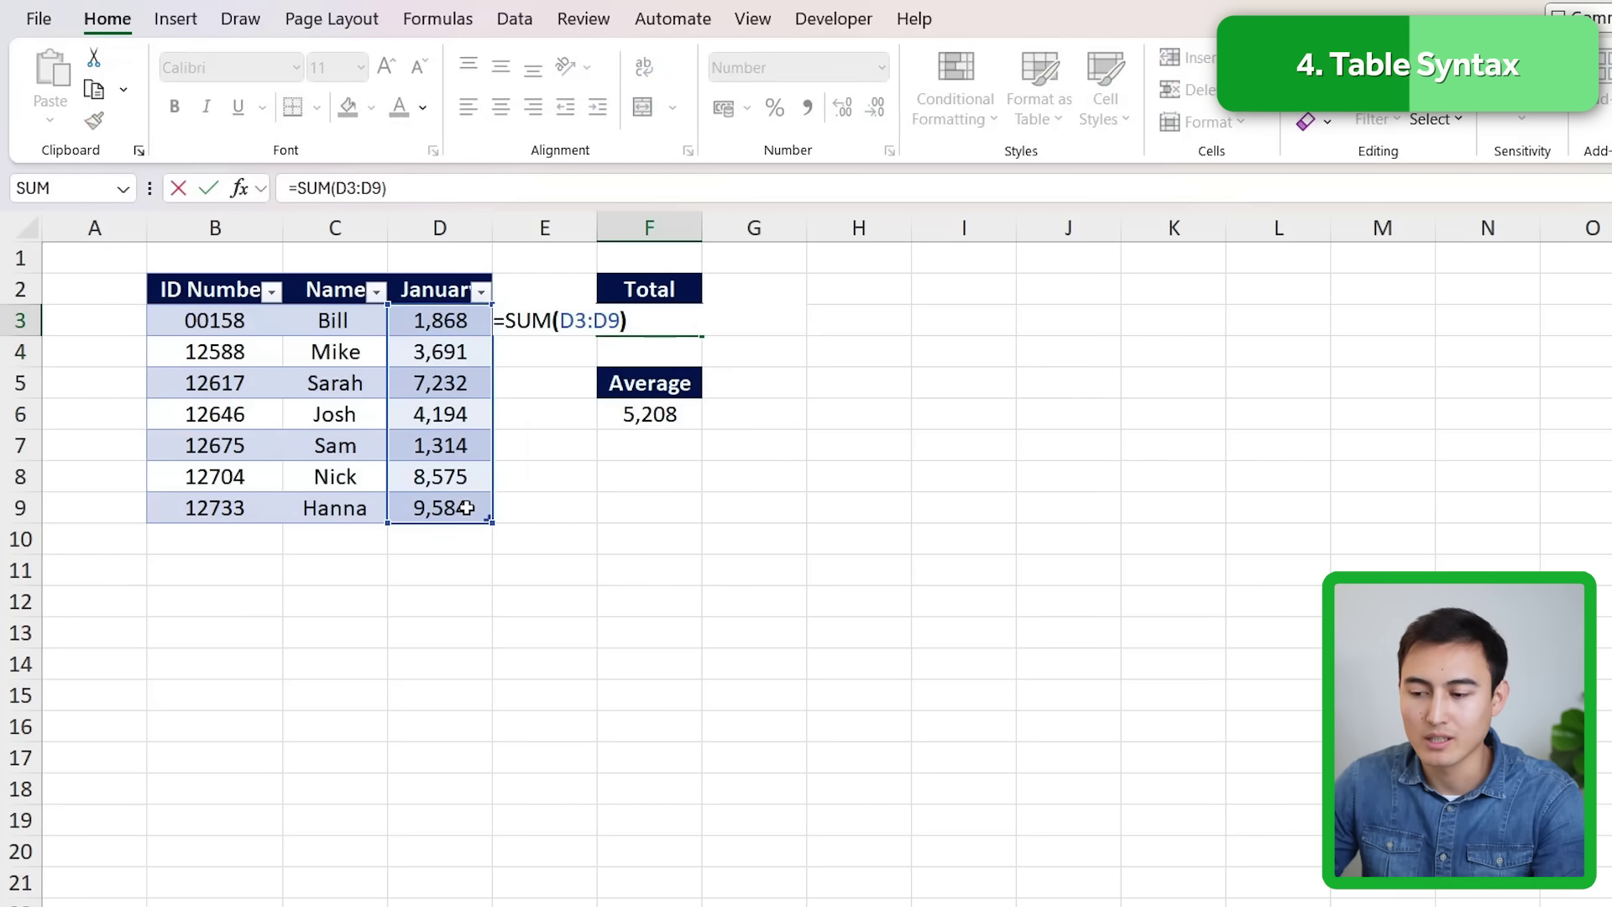
key(shift+Left)
key(shift+Left)
key(ctrl+Return)
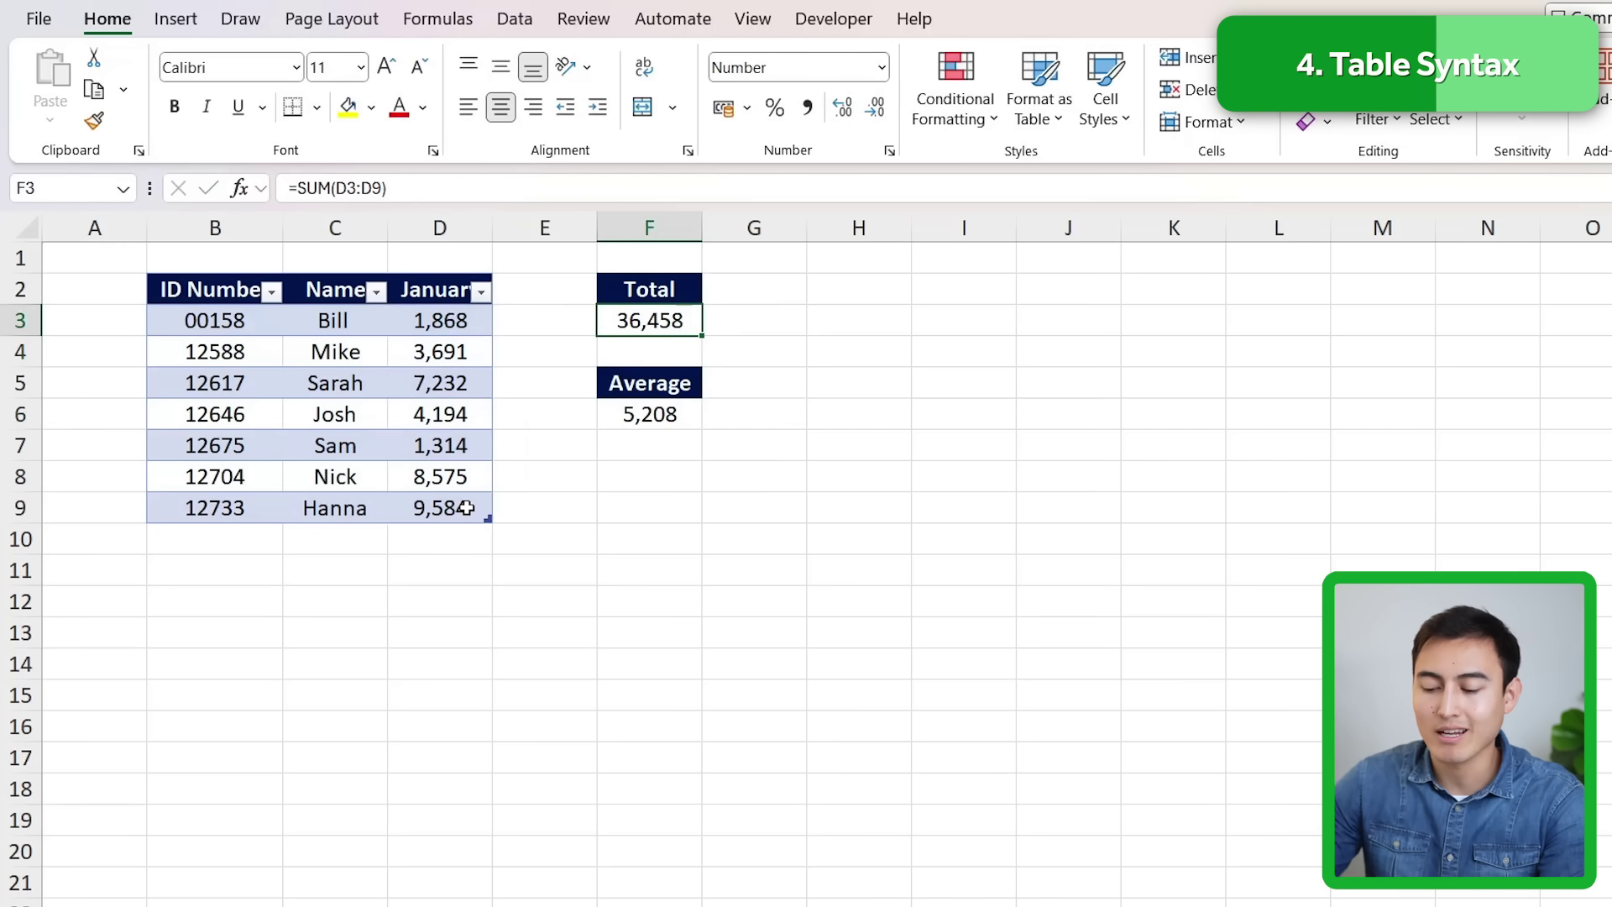
Untick 'Use table names in formulas' in the Formulas options
key(alt+f)
key(t)
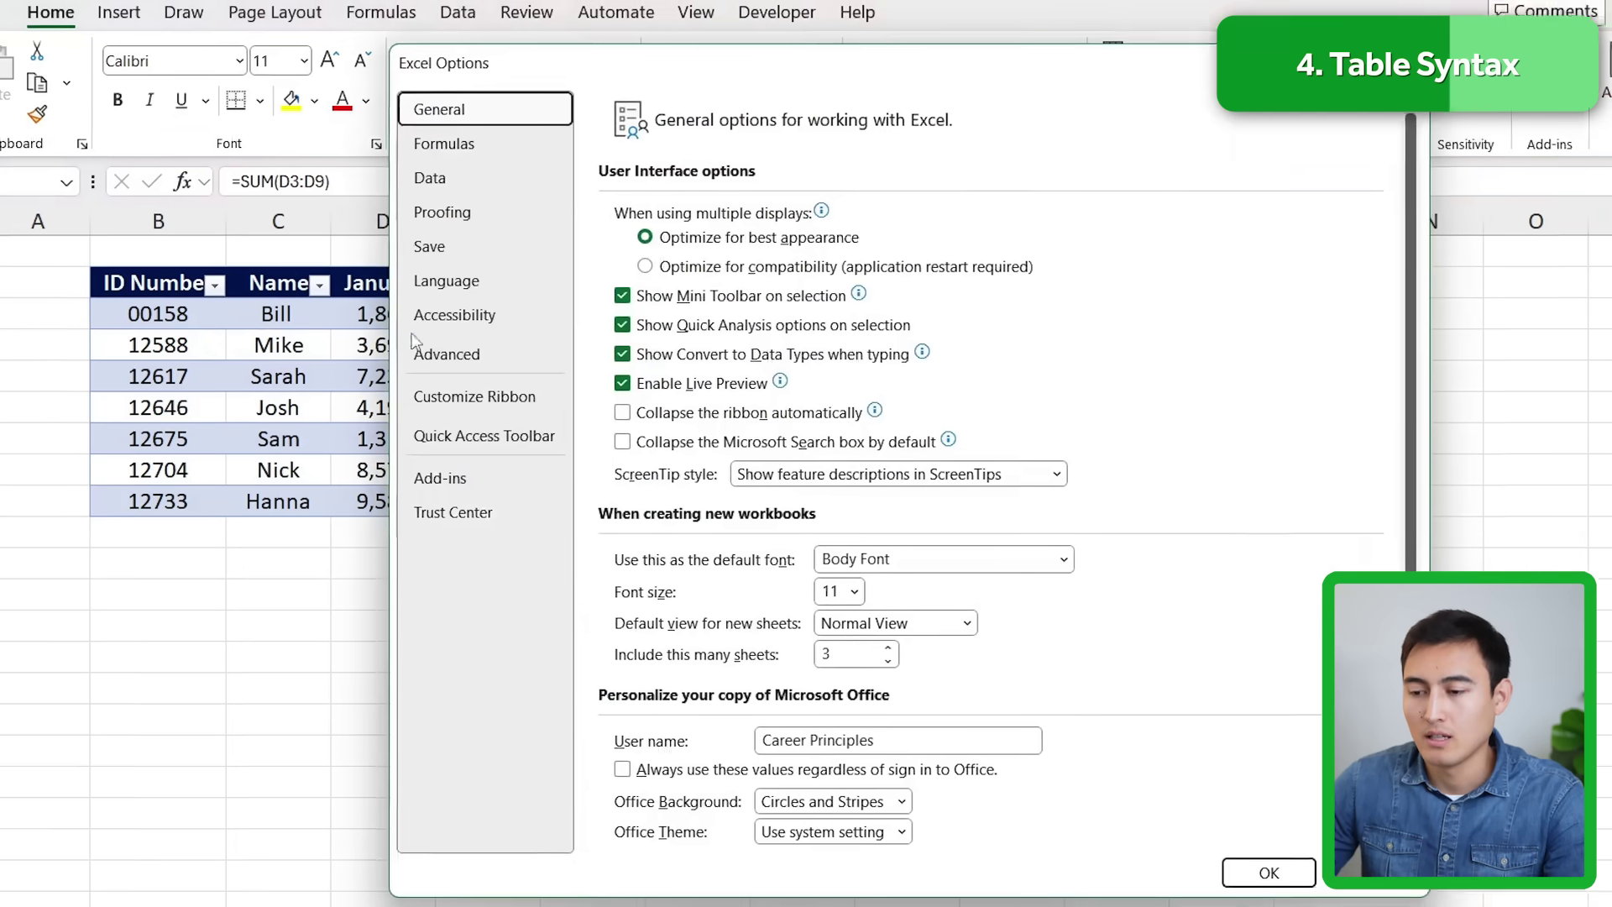
click(272, 132)
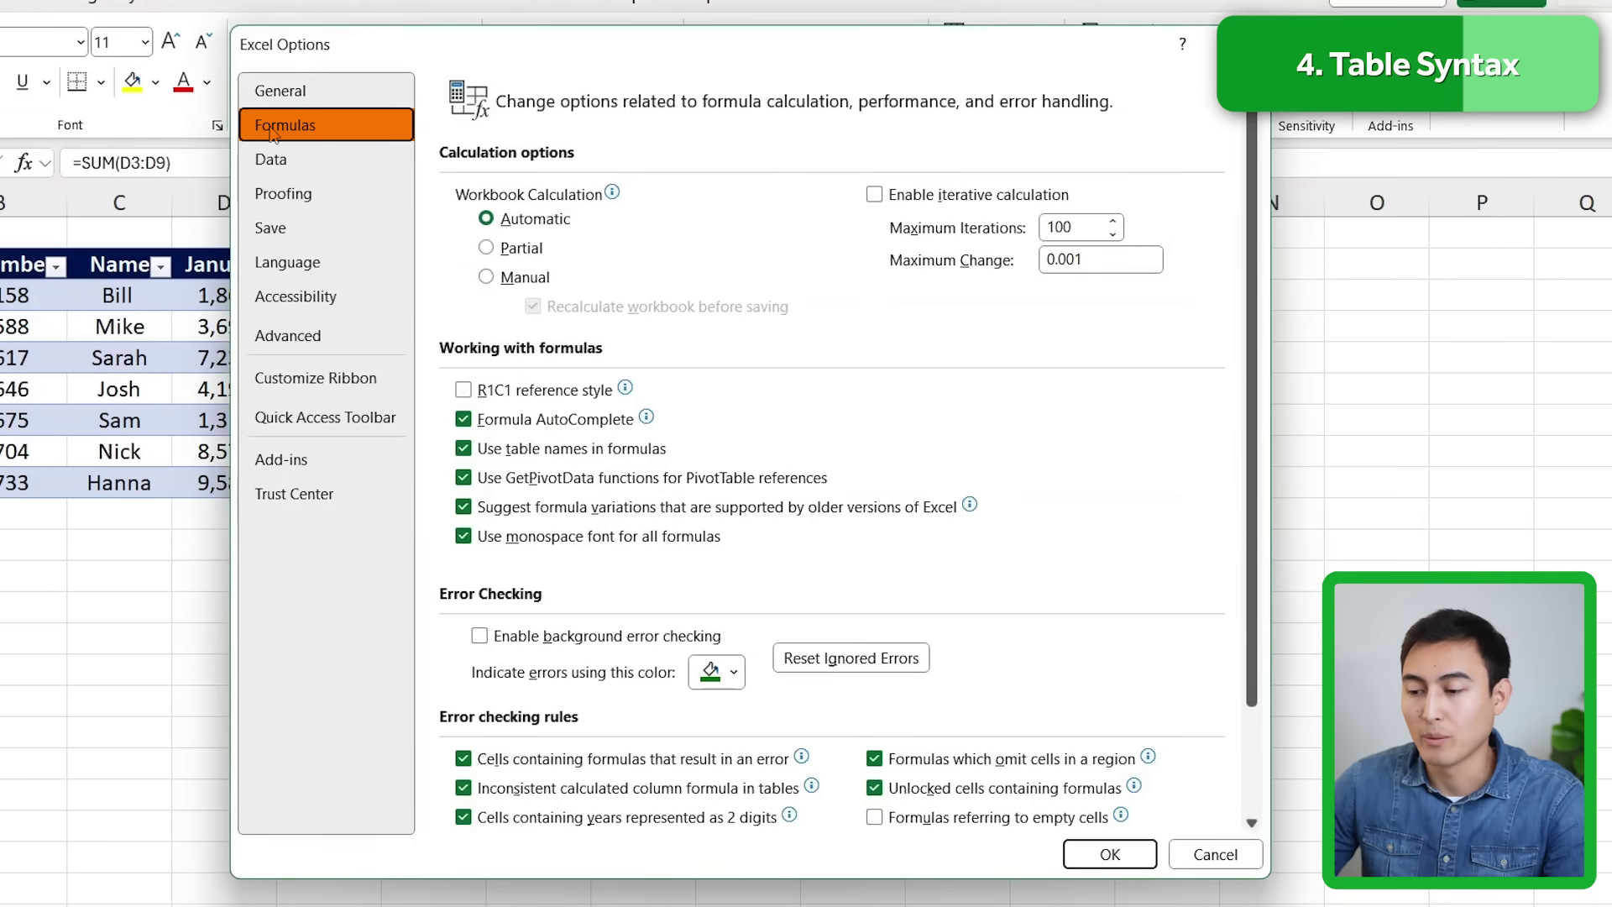
click(463, 449)
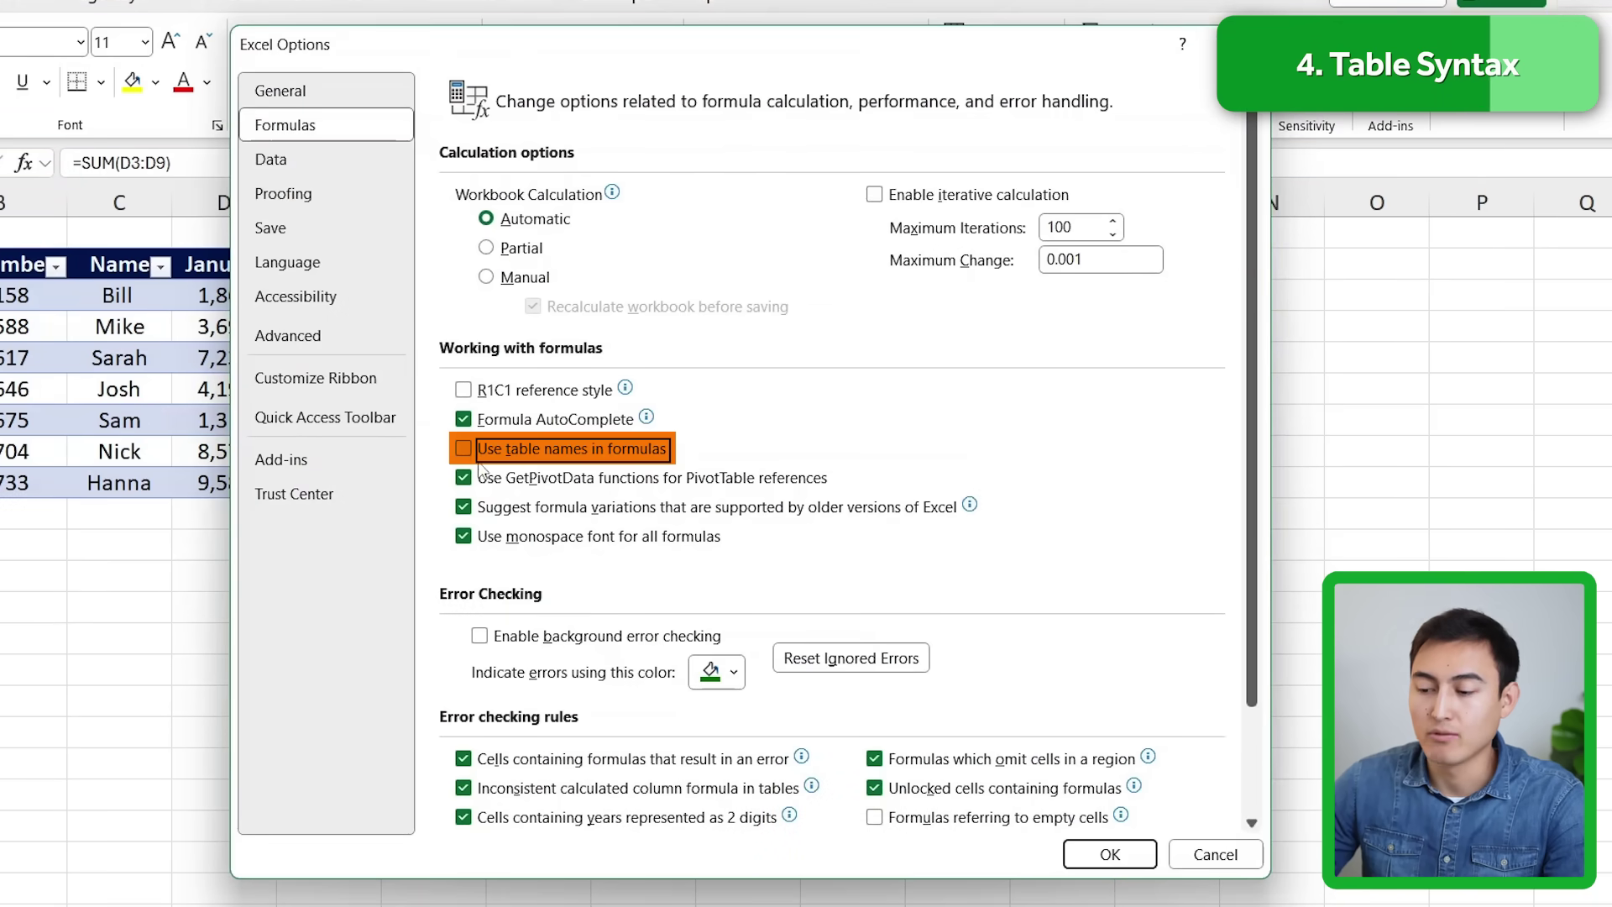
click(1110, 854)
Replace the F6 formula with an average of the plain range D3:D9
click(612, 416)
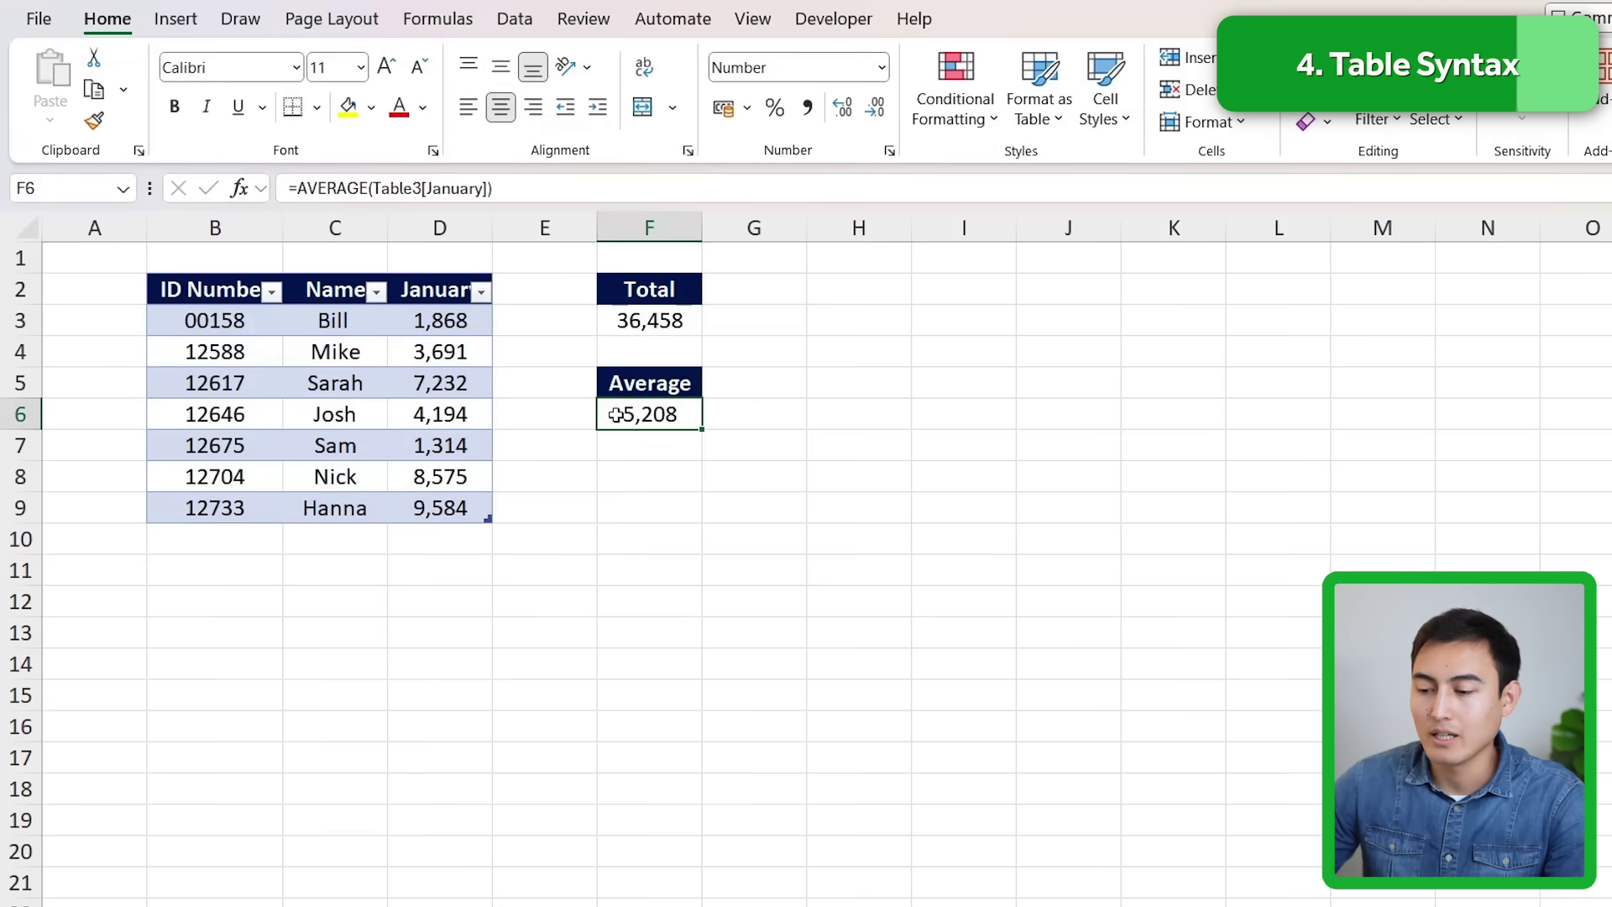
key(Delete)
text(=av)
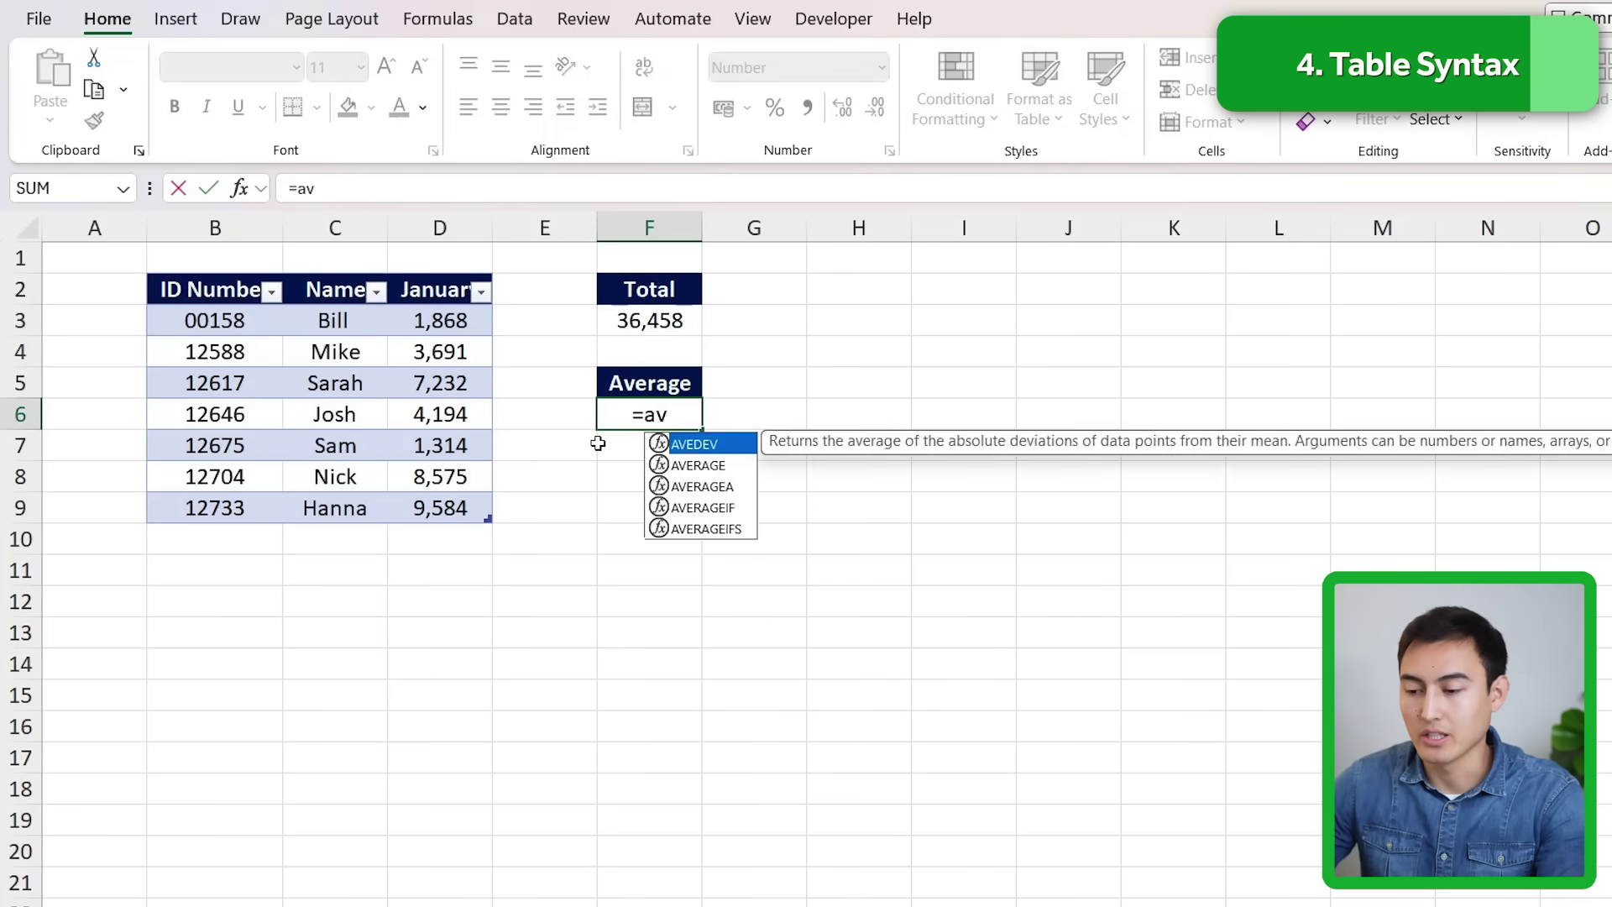
text(erage()
key(Left)
key(Left)
key(Up)
key(Up)
key(Up)
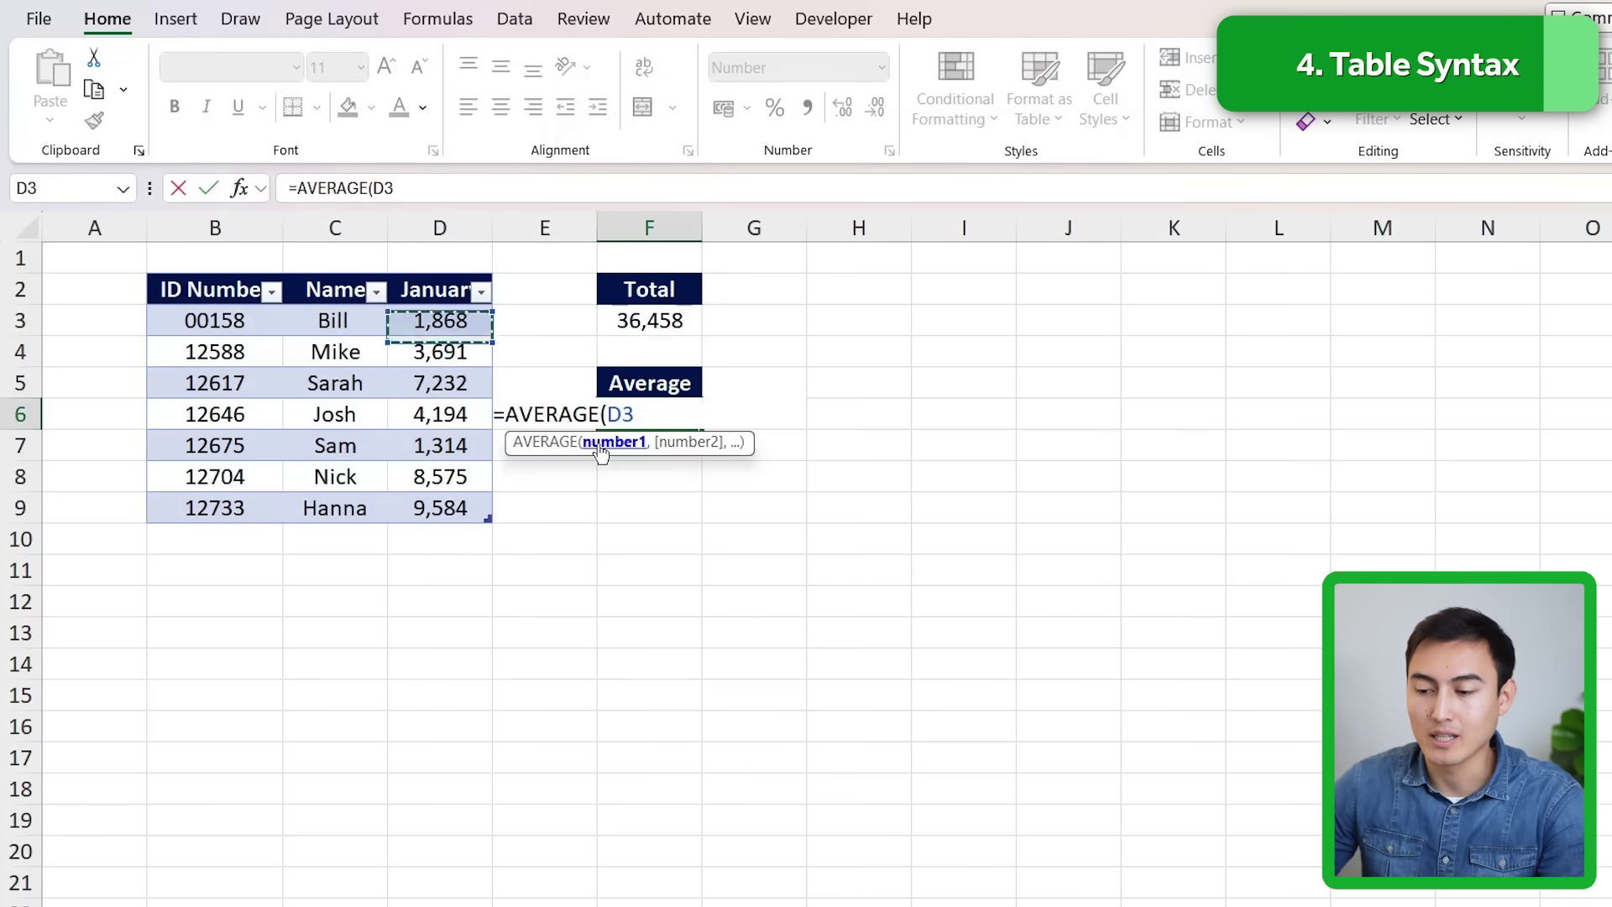
key(ctrl+shift+Down)
key(Return)
Inspect the Average formula in F6 and the Sum formula in F3
key(Up)
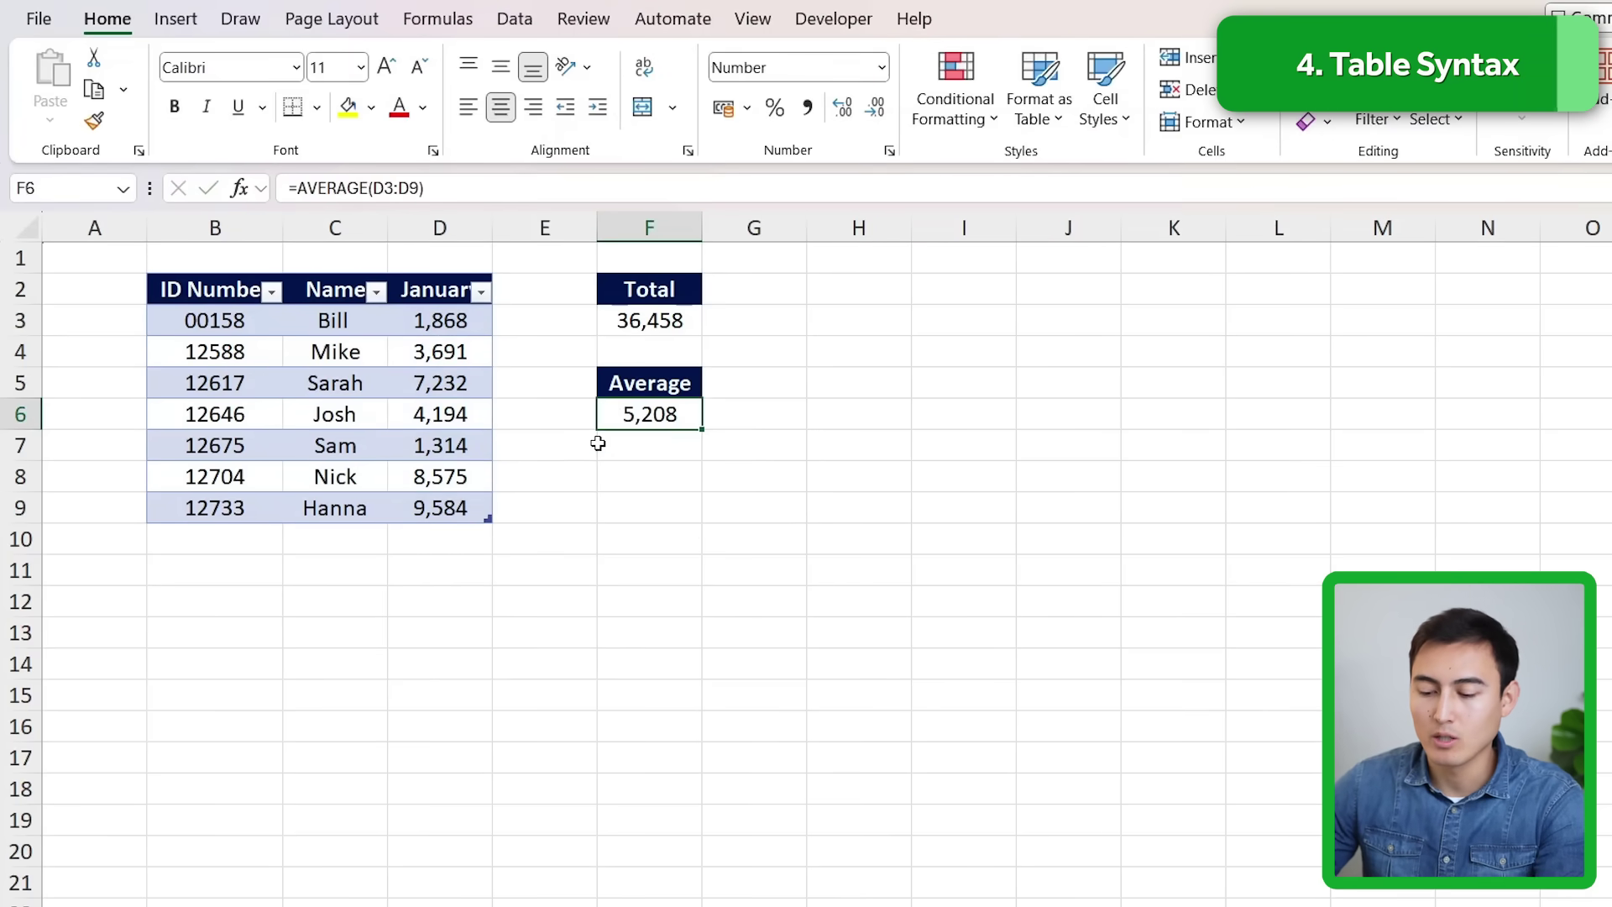
key(F2)
key(Escape)
key(Up)
key(Up)
key(Up)
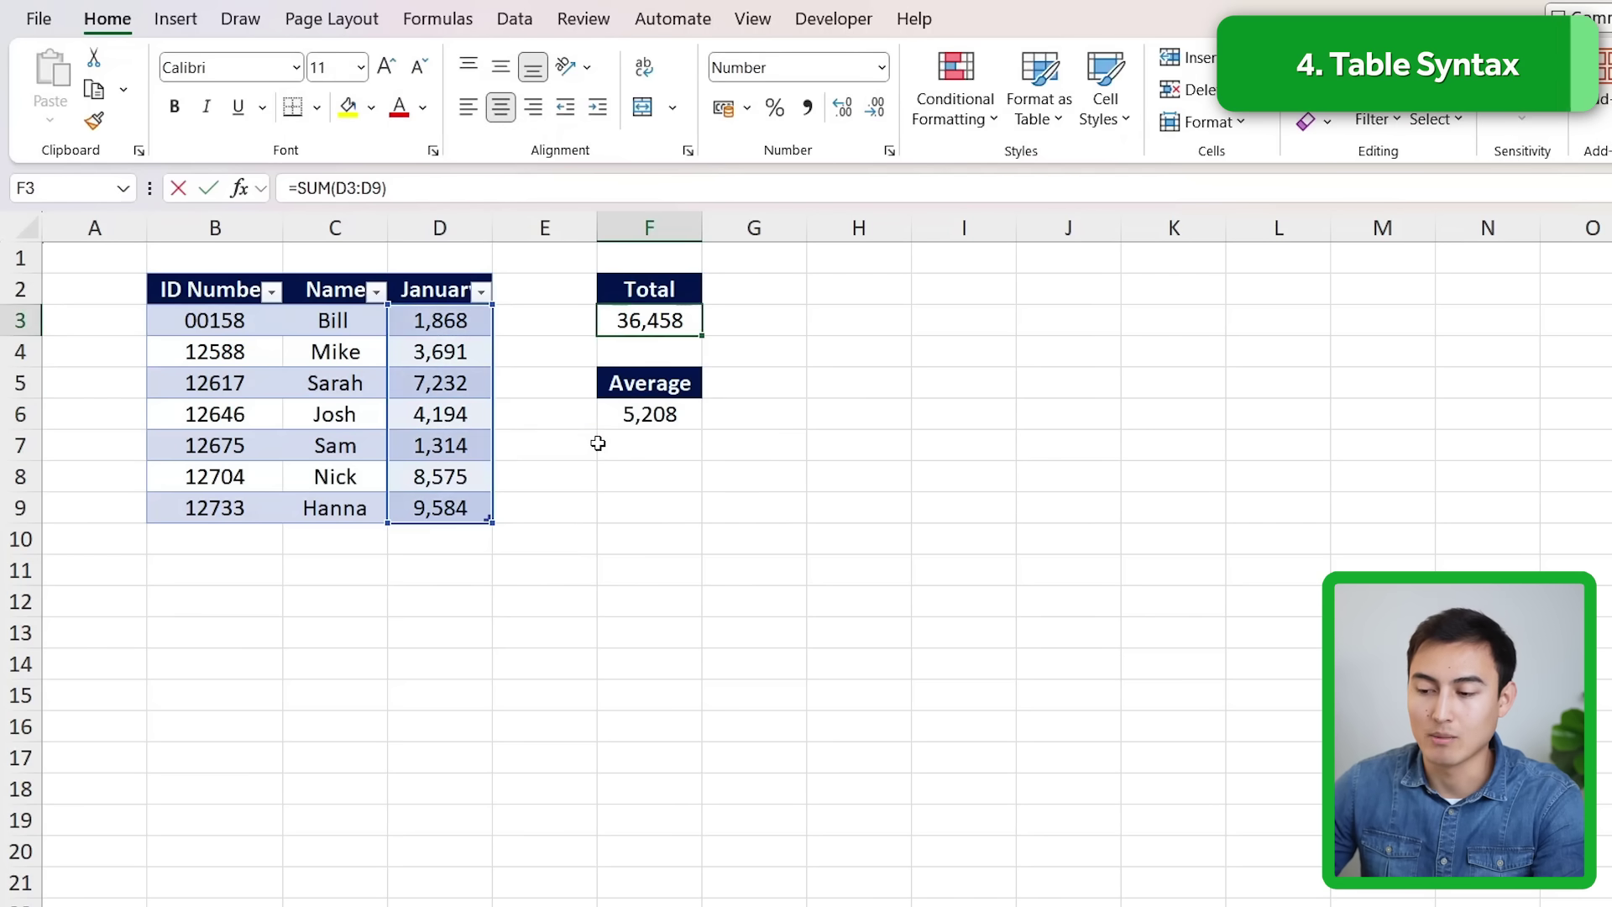
key(F2)
key(Escape)
key(Down)
key(Down)
key(Down)
key(F2)
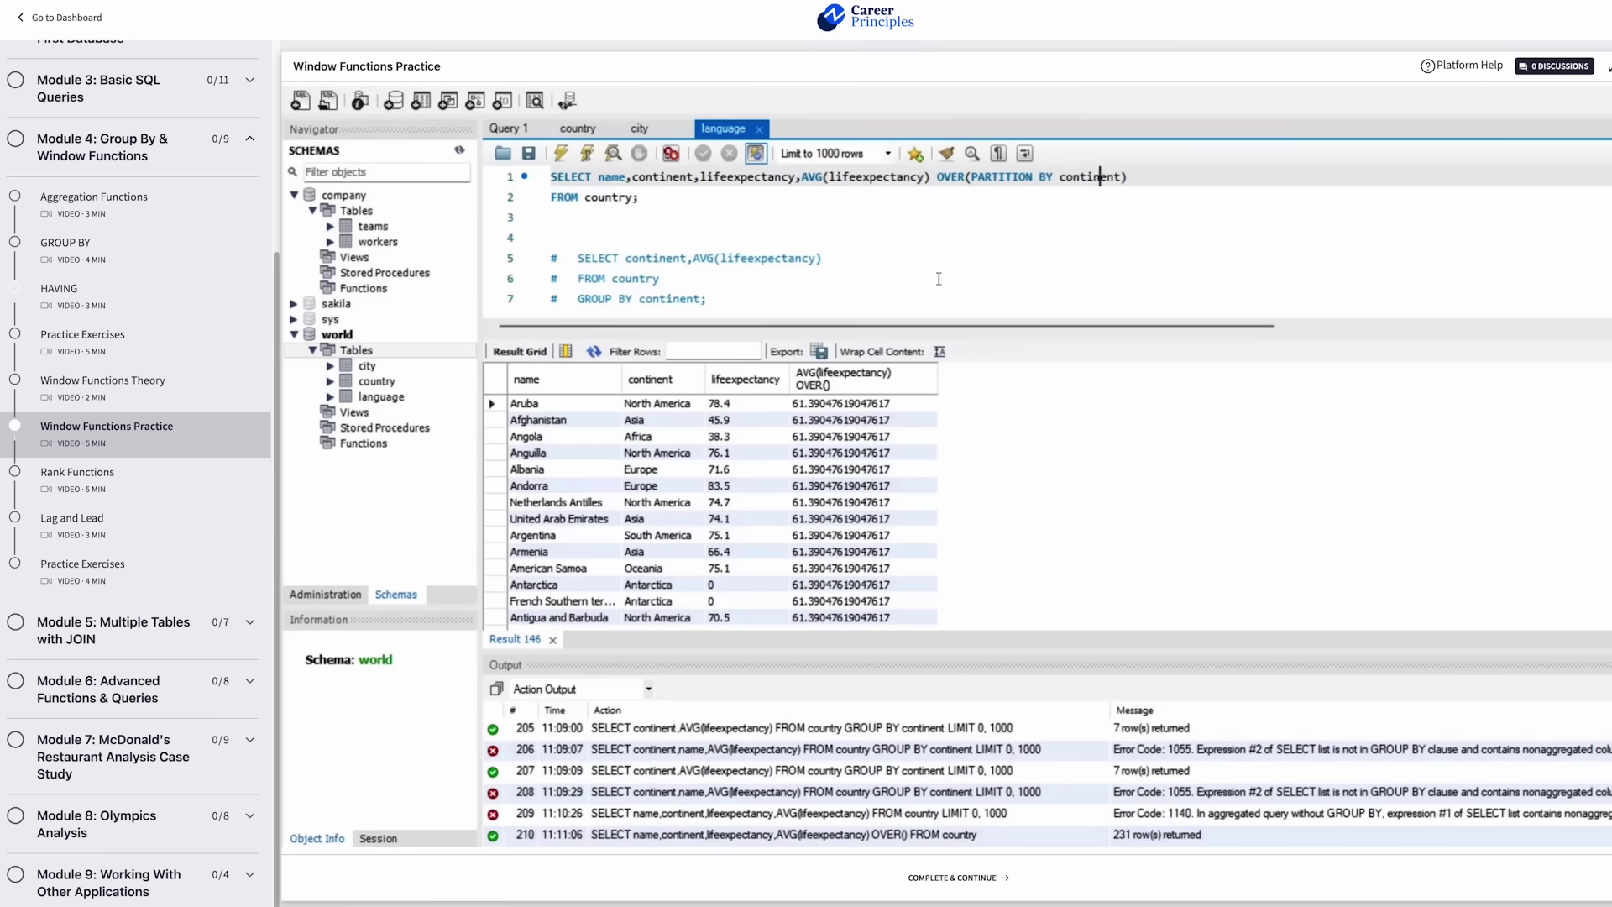
Run the life-expectancy window query and the duplicates practice query
key(ctrl+Return)
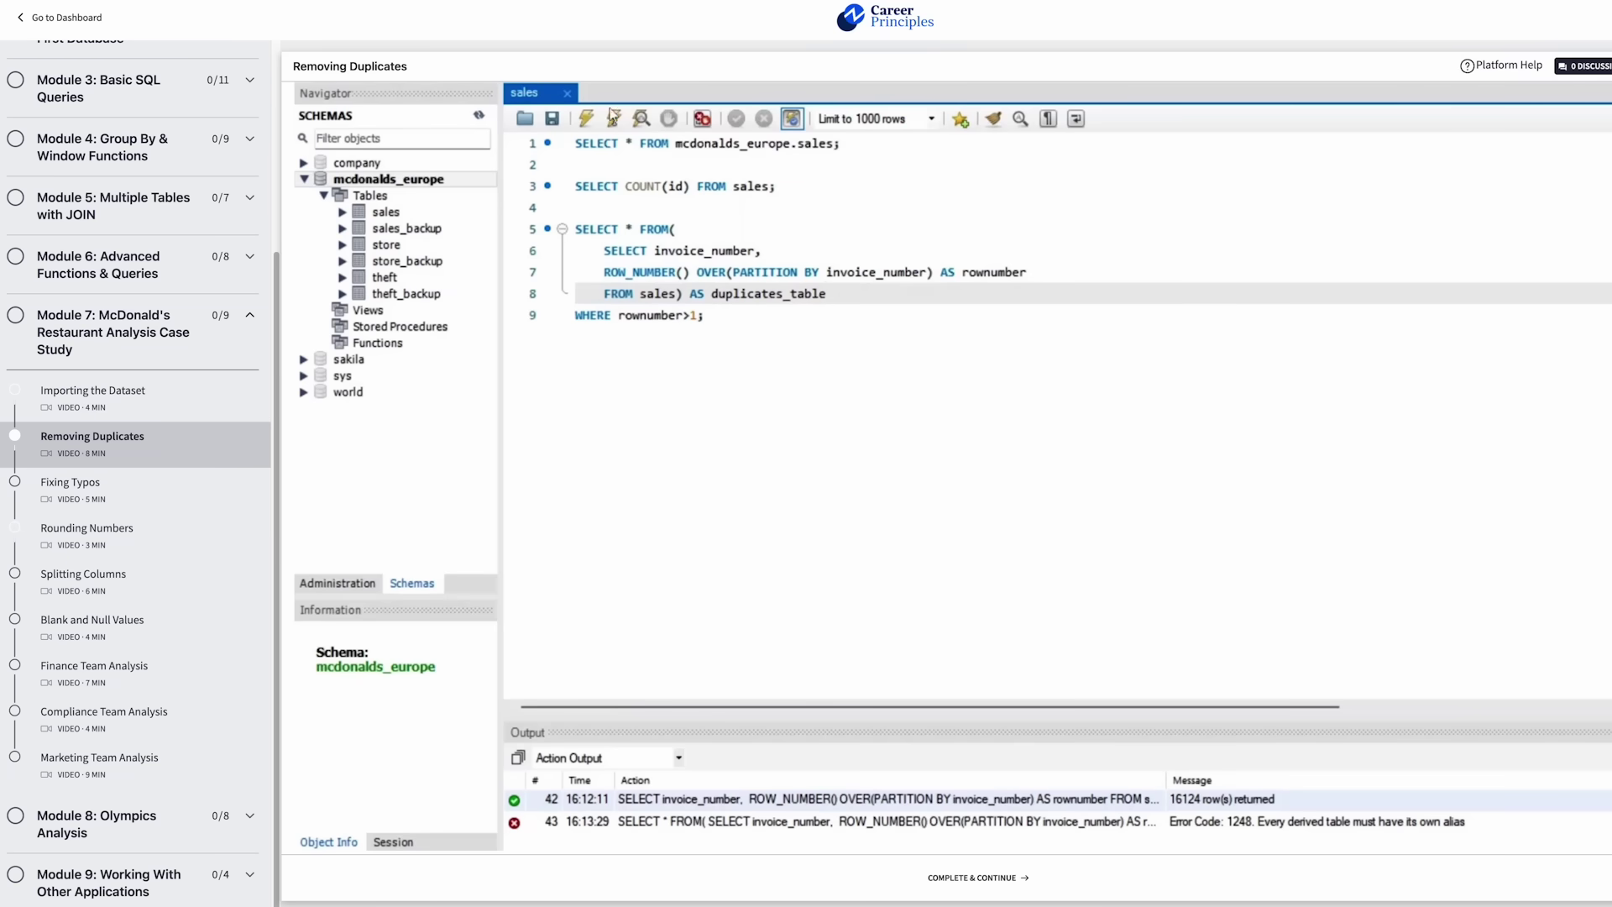
click(613, 118)
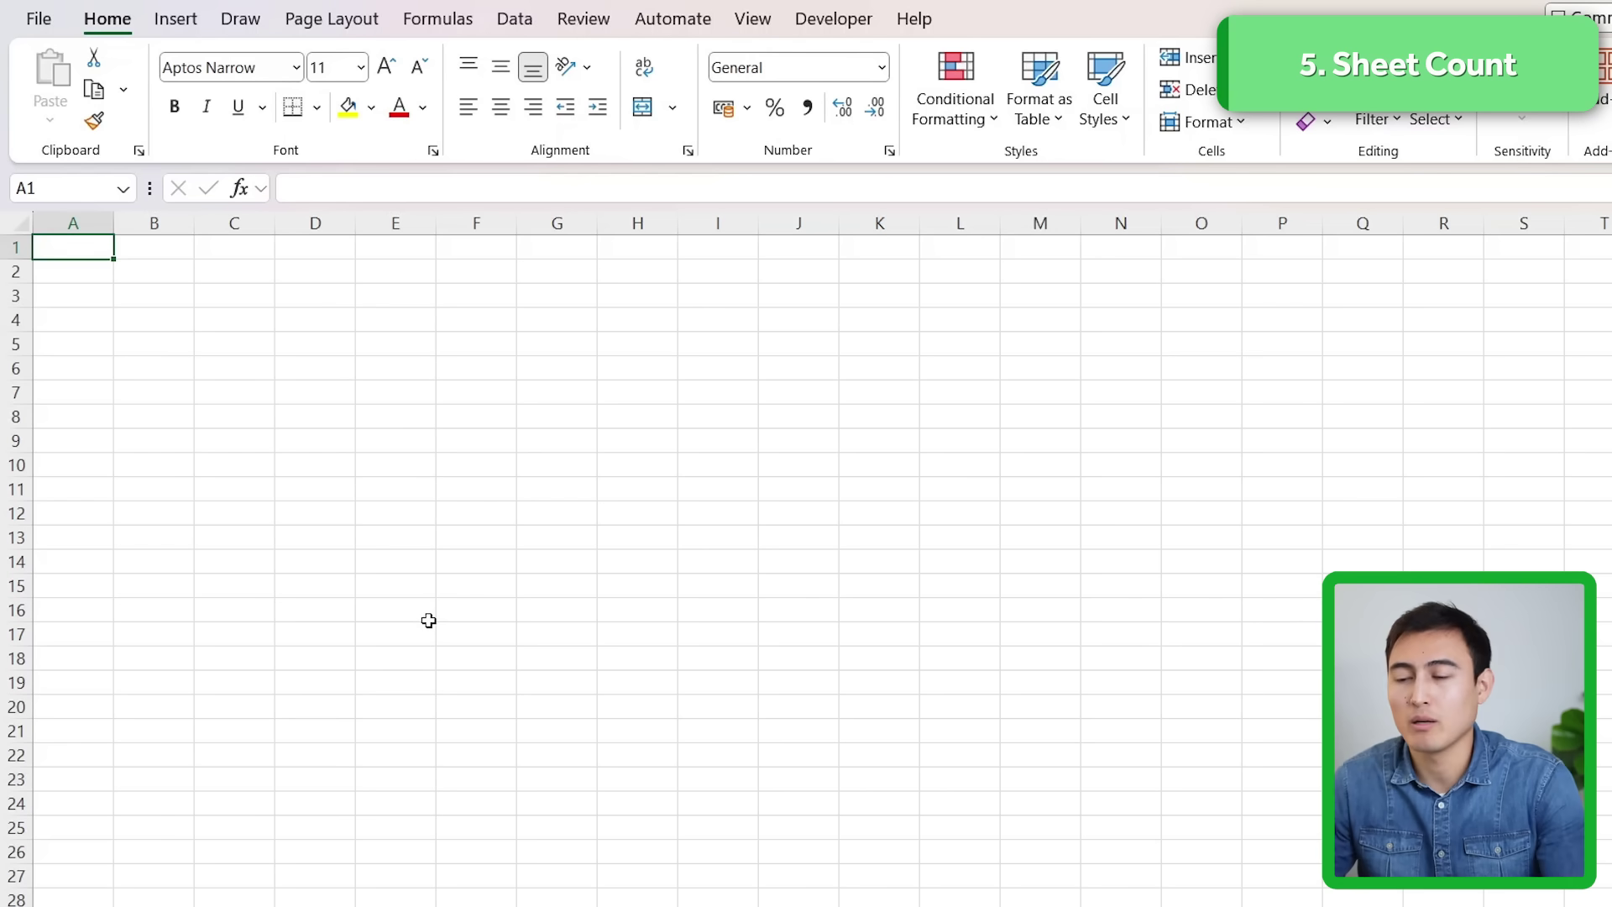
Create a new blank workbook and add Sheet2 beside Sheet1
key(ctrl+n)
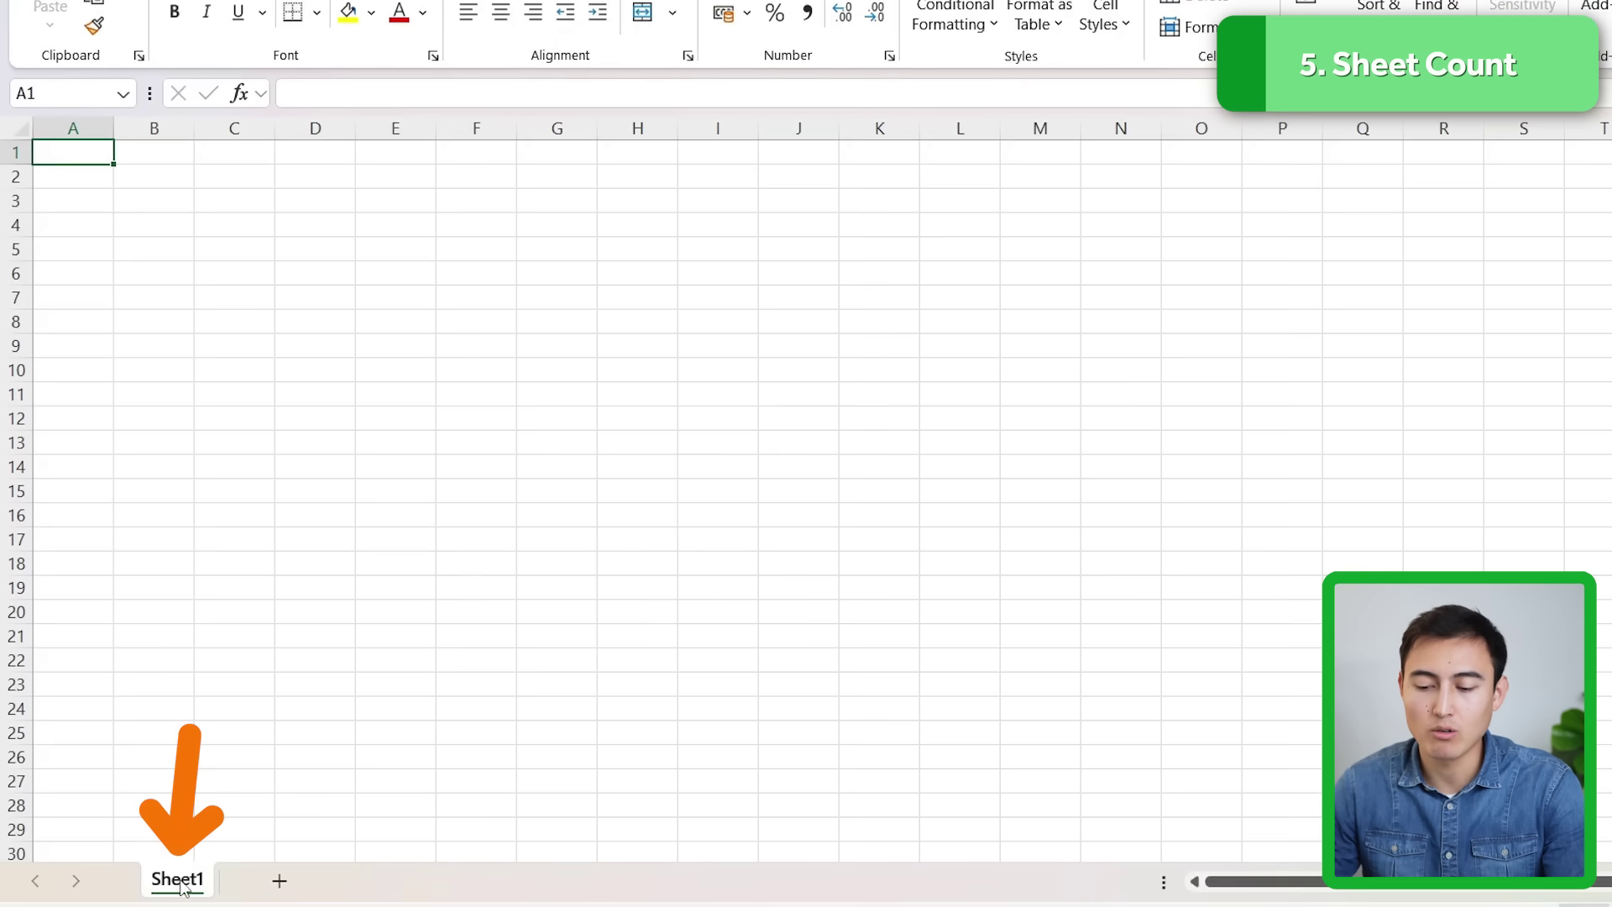
click(281, 882)
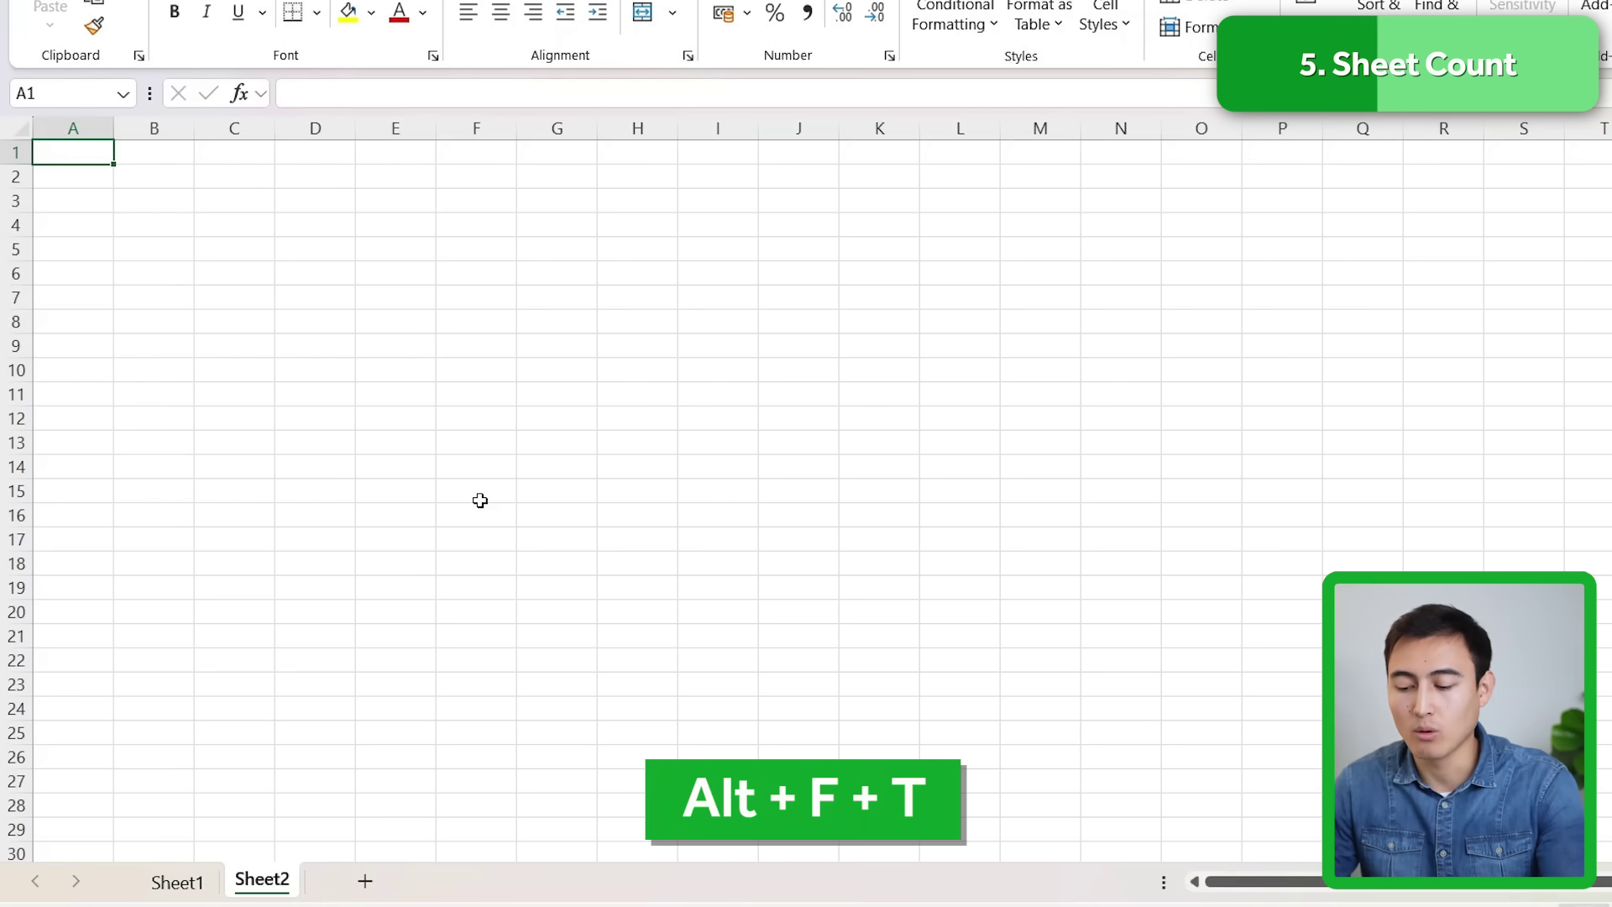
Set 'Include this many sheets' to 3 in Excel Options and confirm
key(alt+f)
key(t)
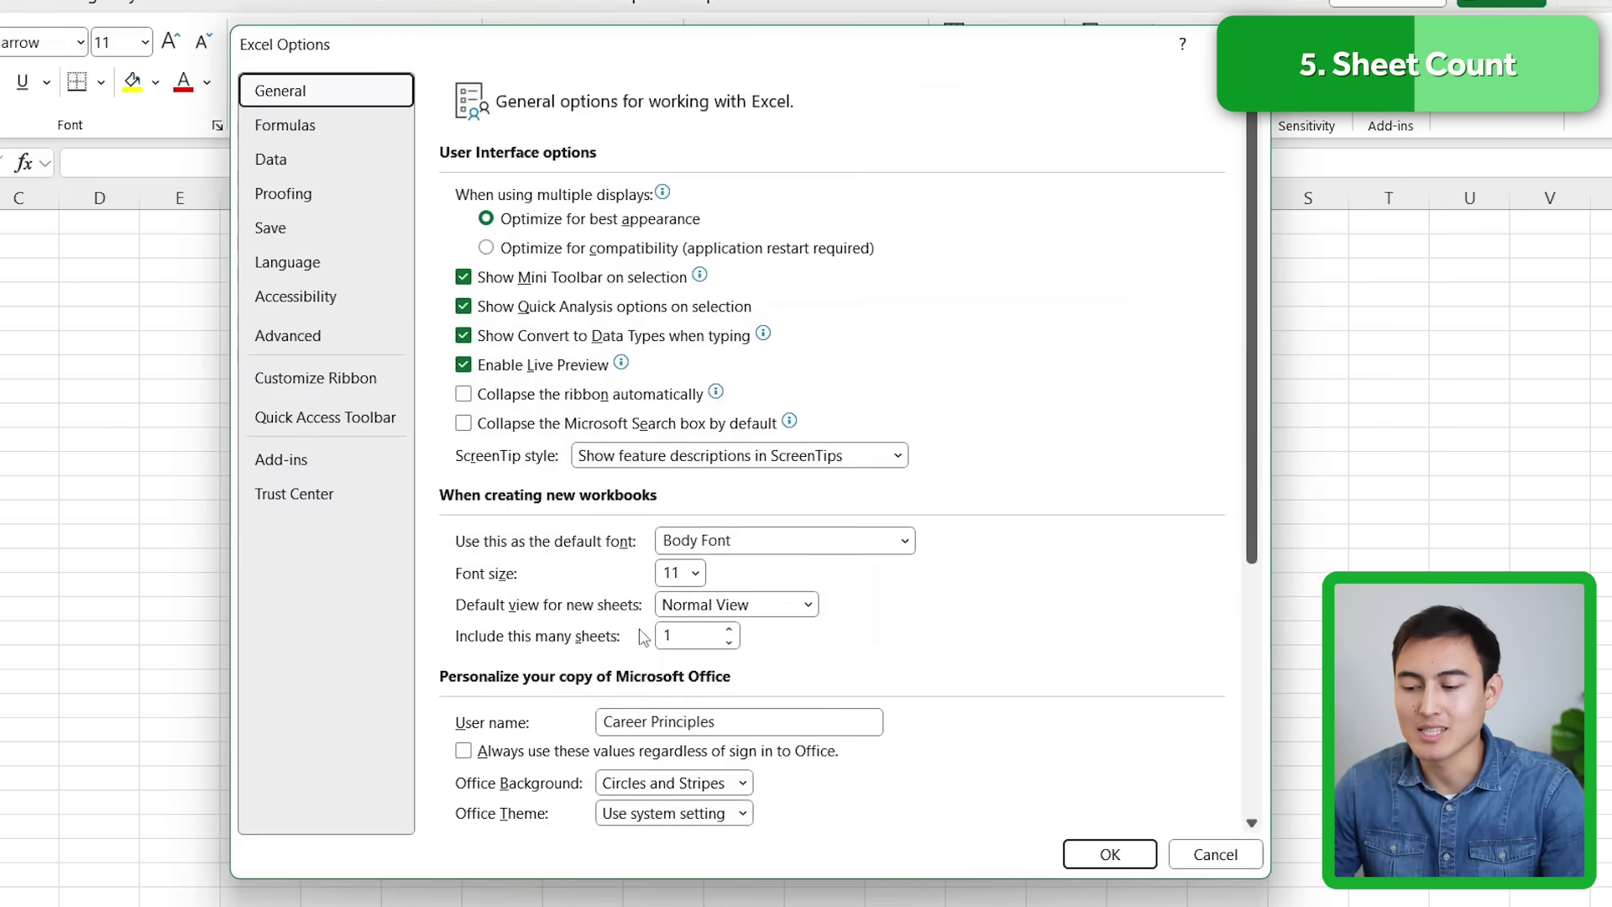
click(668, 635)
text(3)
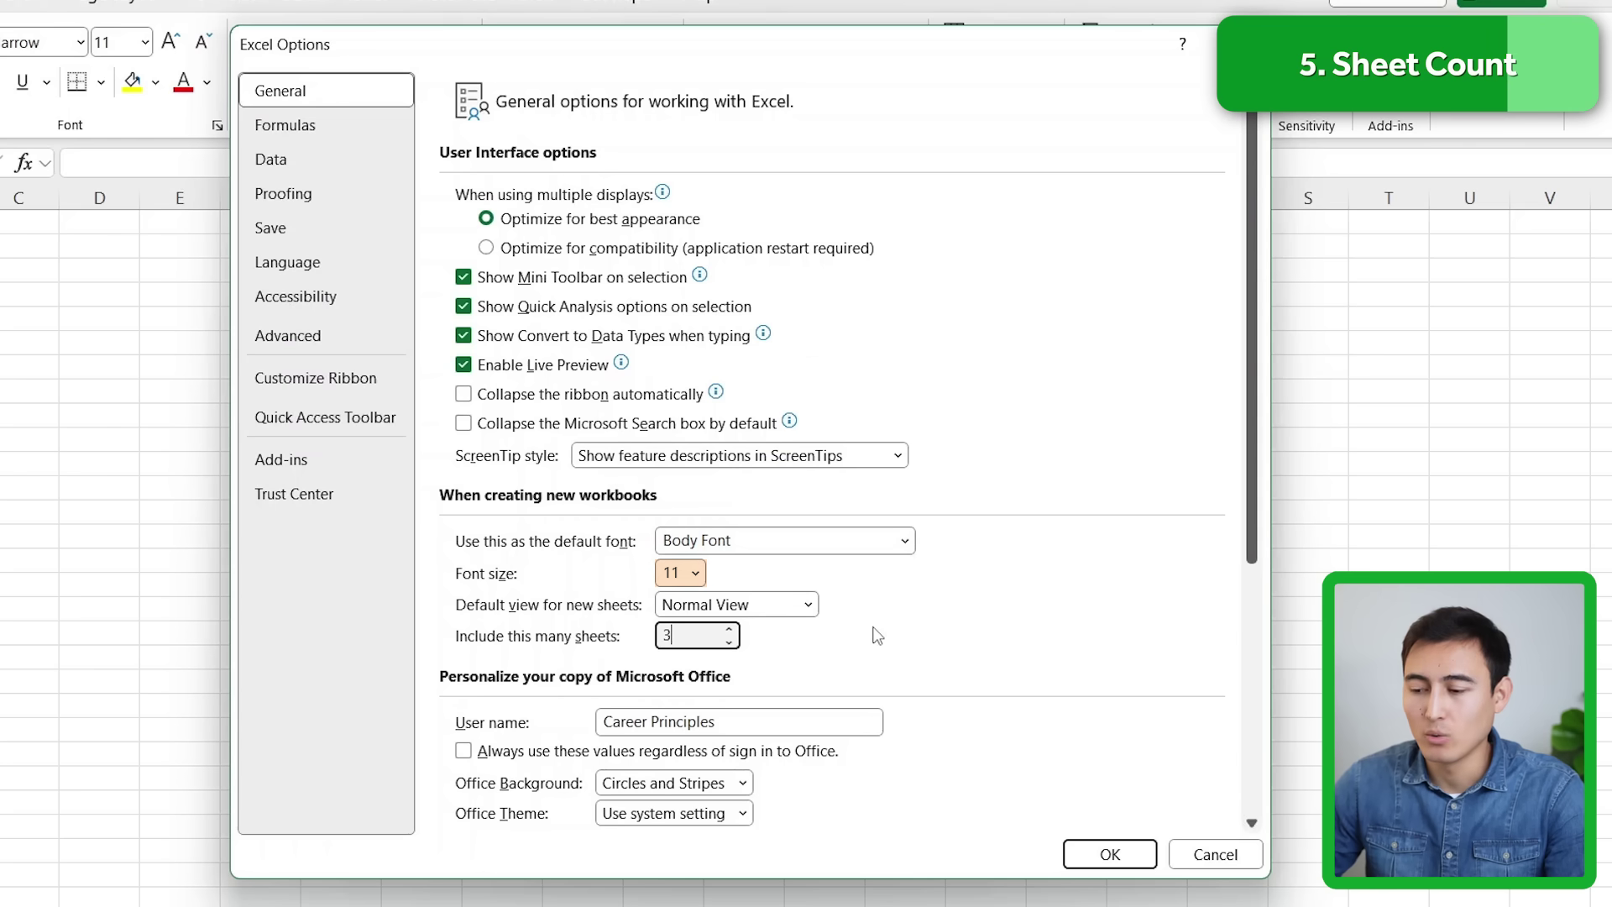
click(1107, 855)
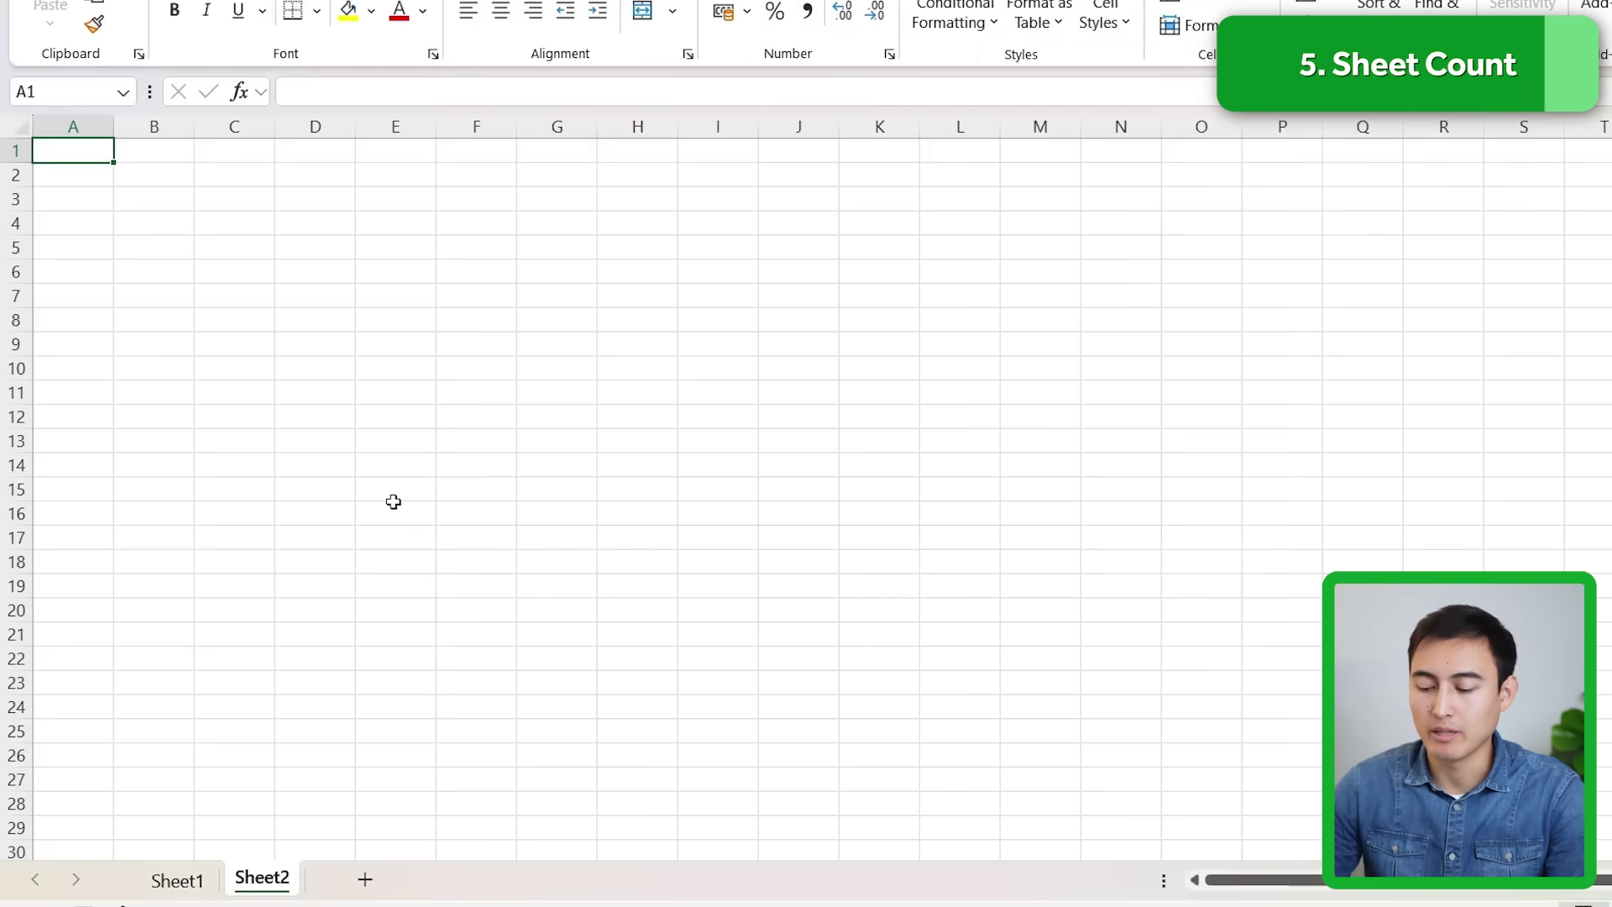
Create a new workbook and move to Sheet2 to confirm the extra sheets
key(ctrl+n)
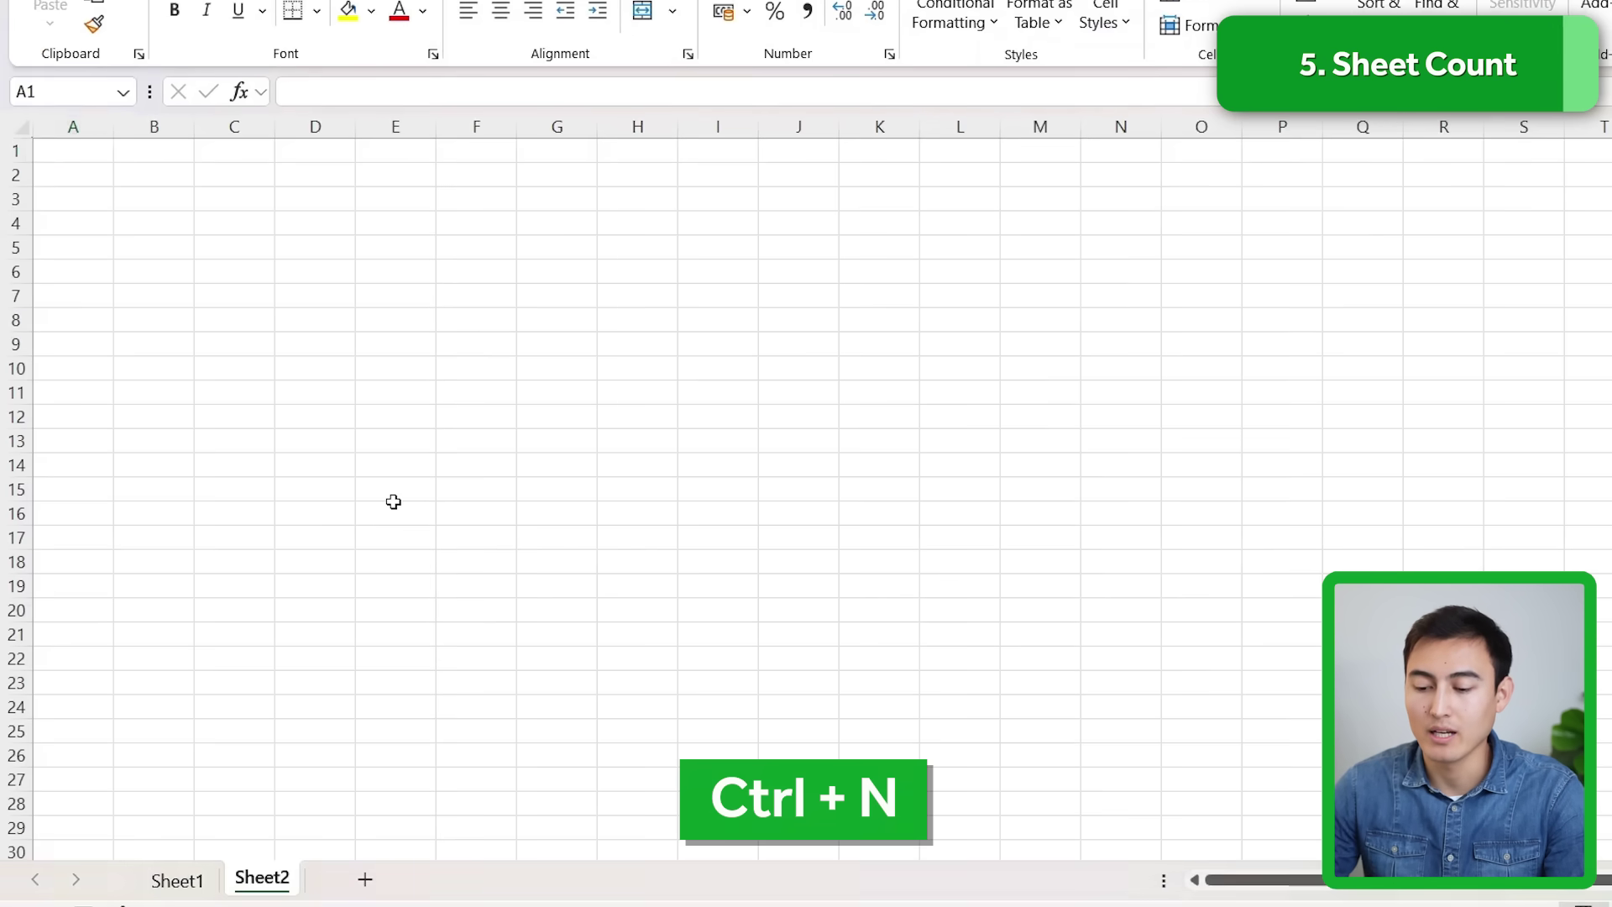
key(ctrl+Page_Down)
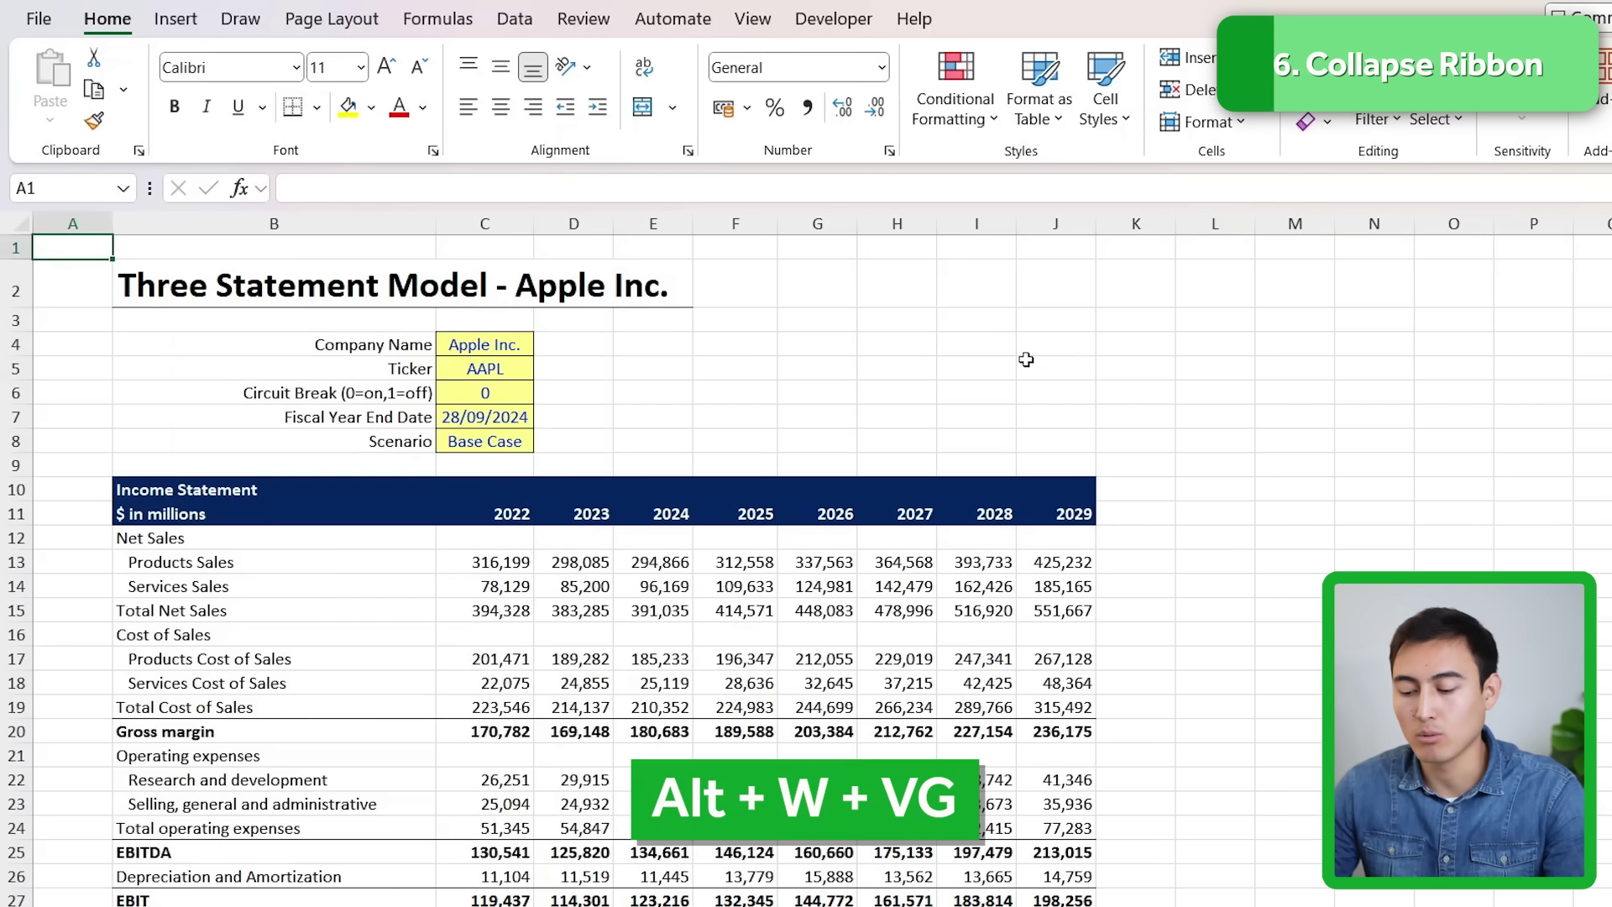
Hide the model's gridlines with the Alt+W+V+G shortcut
key(alt)
key(w)
key(v)
key(g)
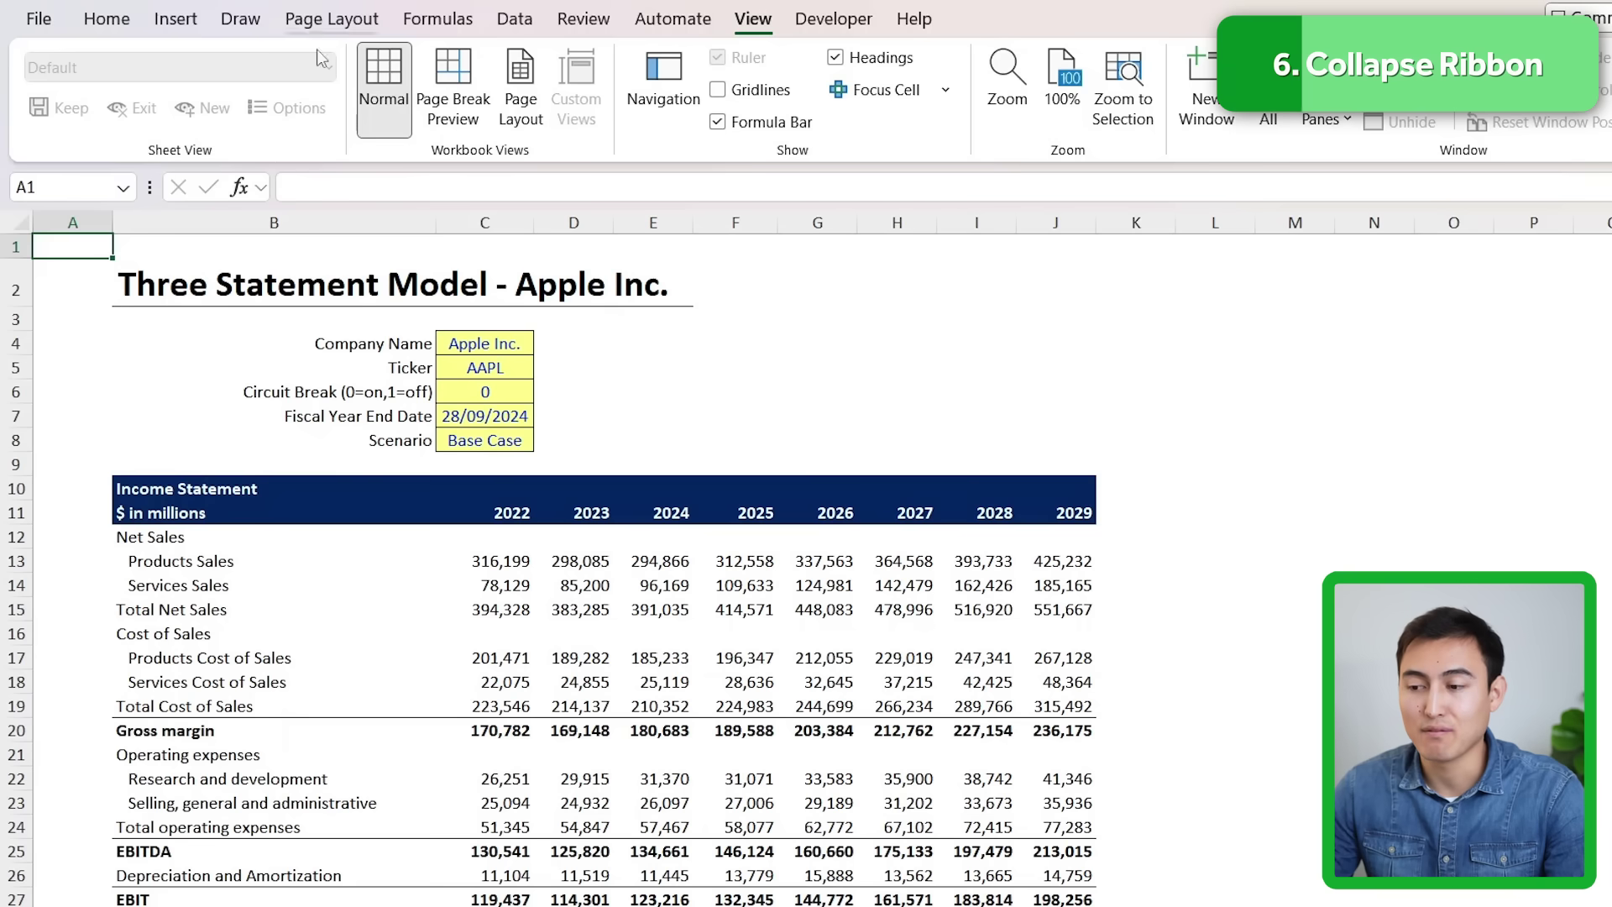
Toggle the View tab Gridlines checkbox to show, then hide, the gridlines
click(114, 15)
click(753, 19)
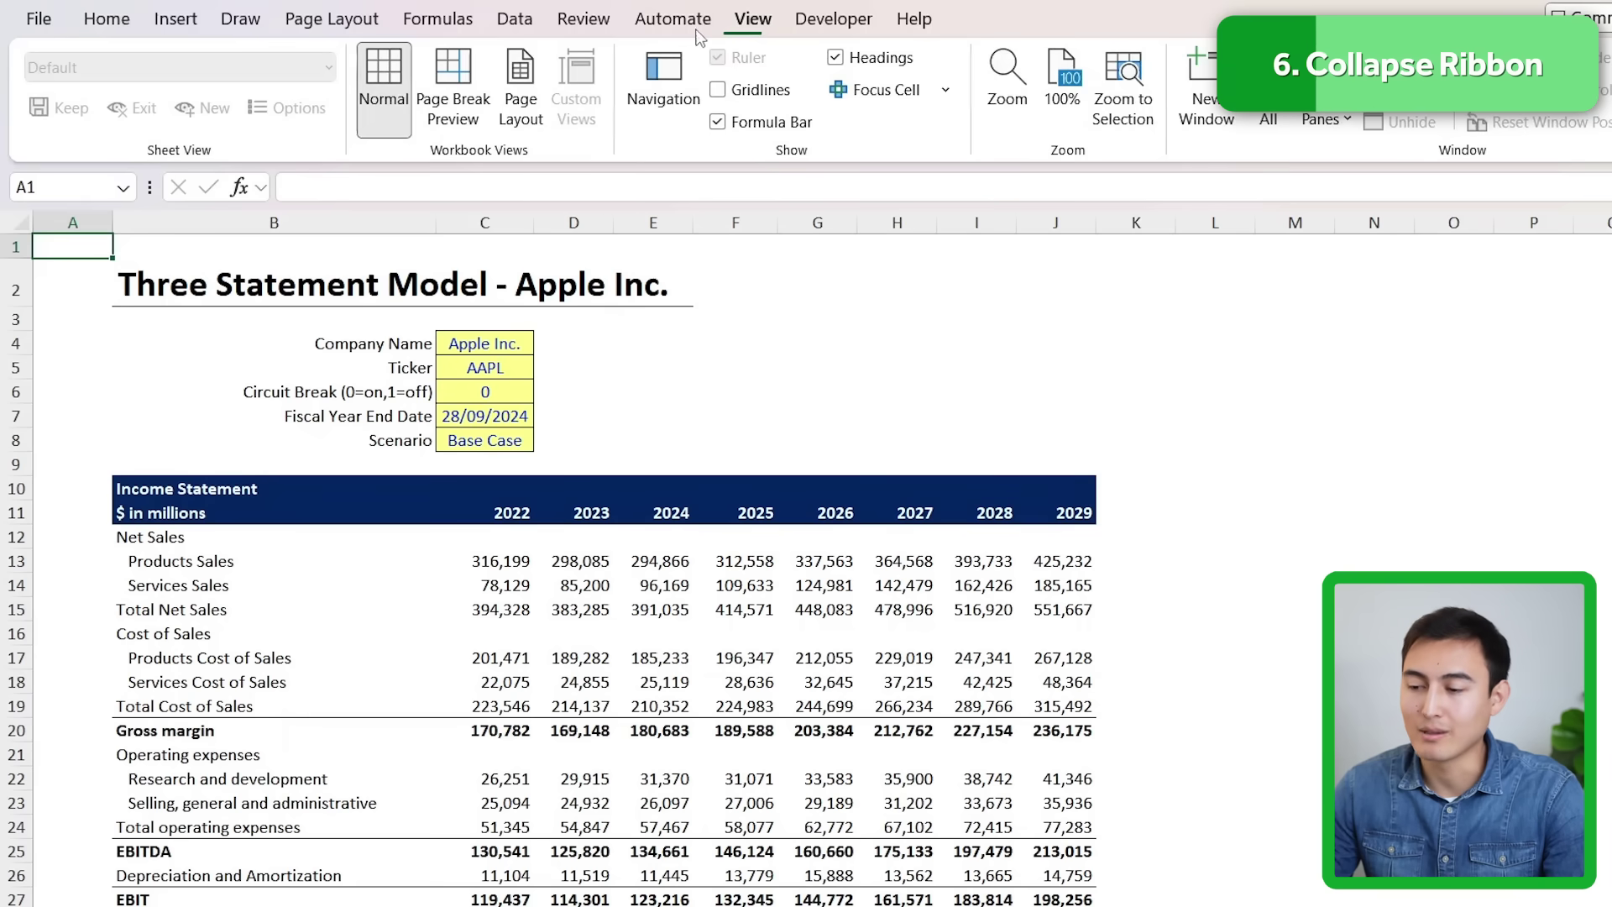
click(764, 101)
click(746, 101)
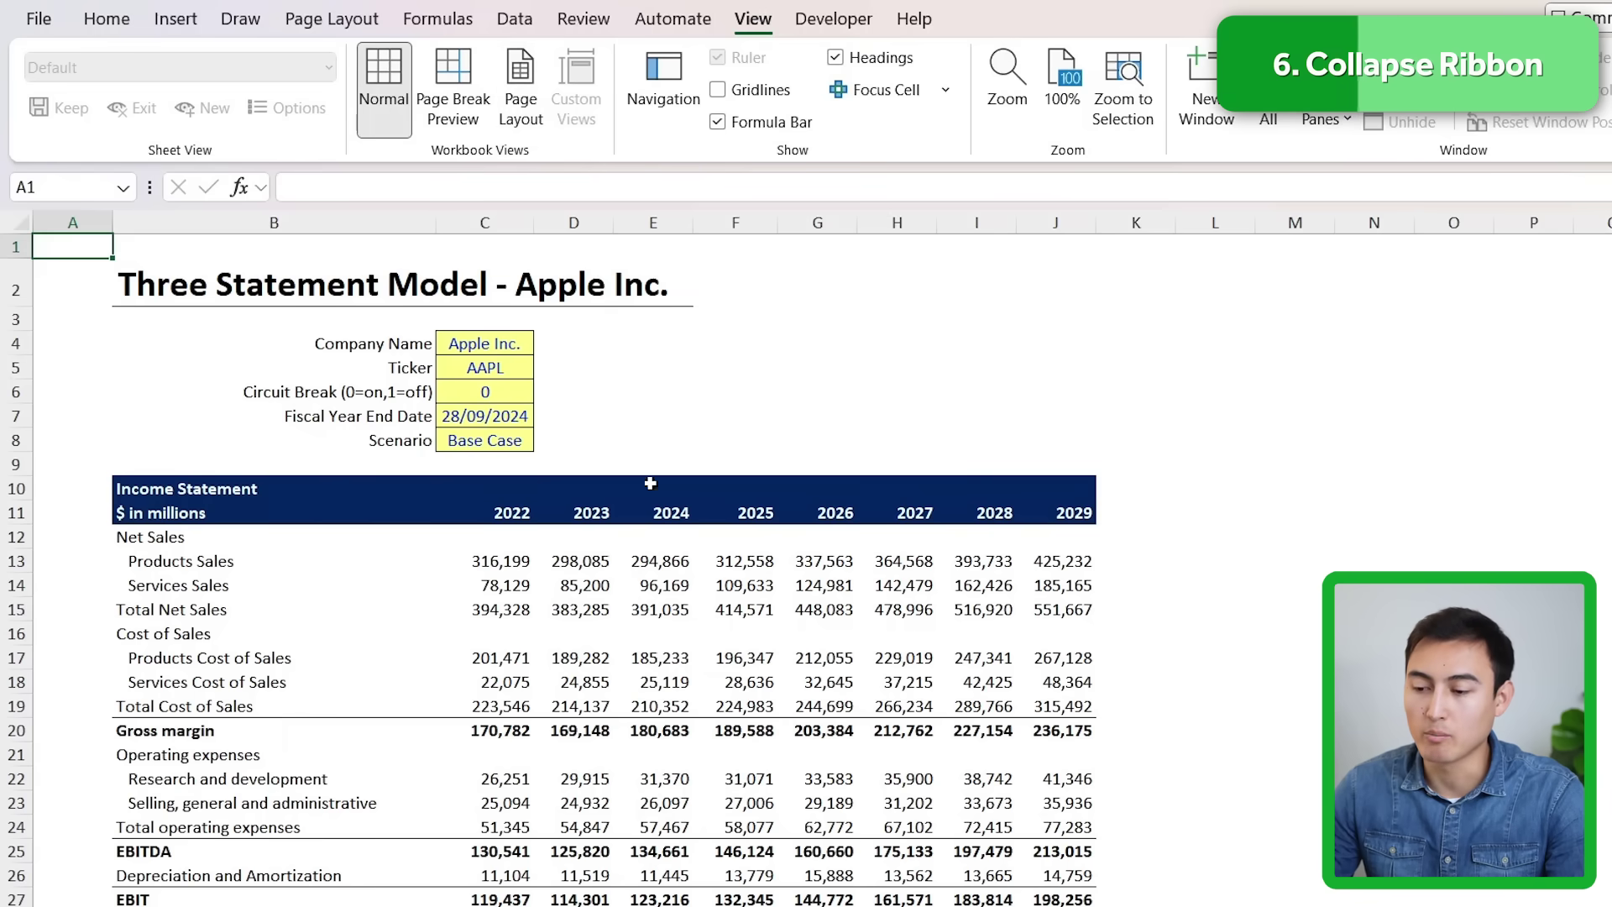
scroll(680, 602, down, 5)
scroll(680, 602, down, 6)
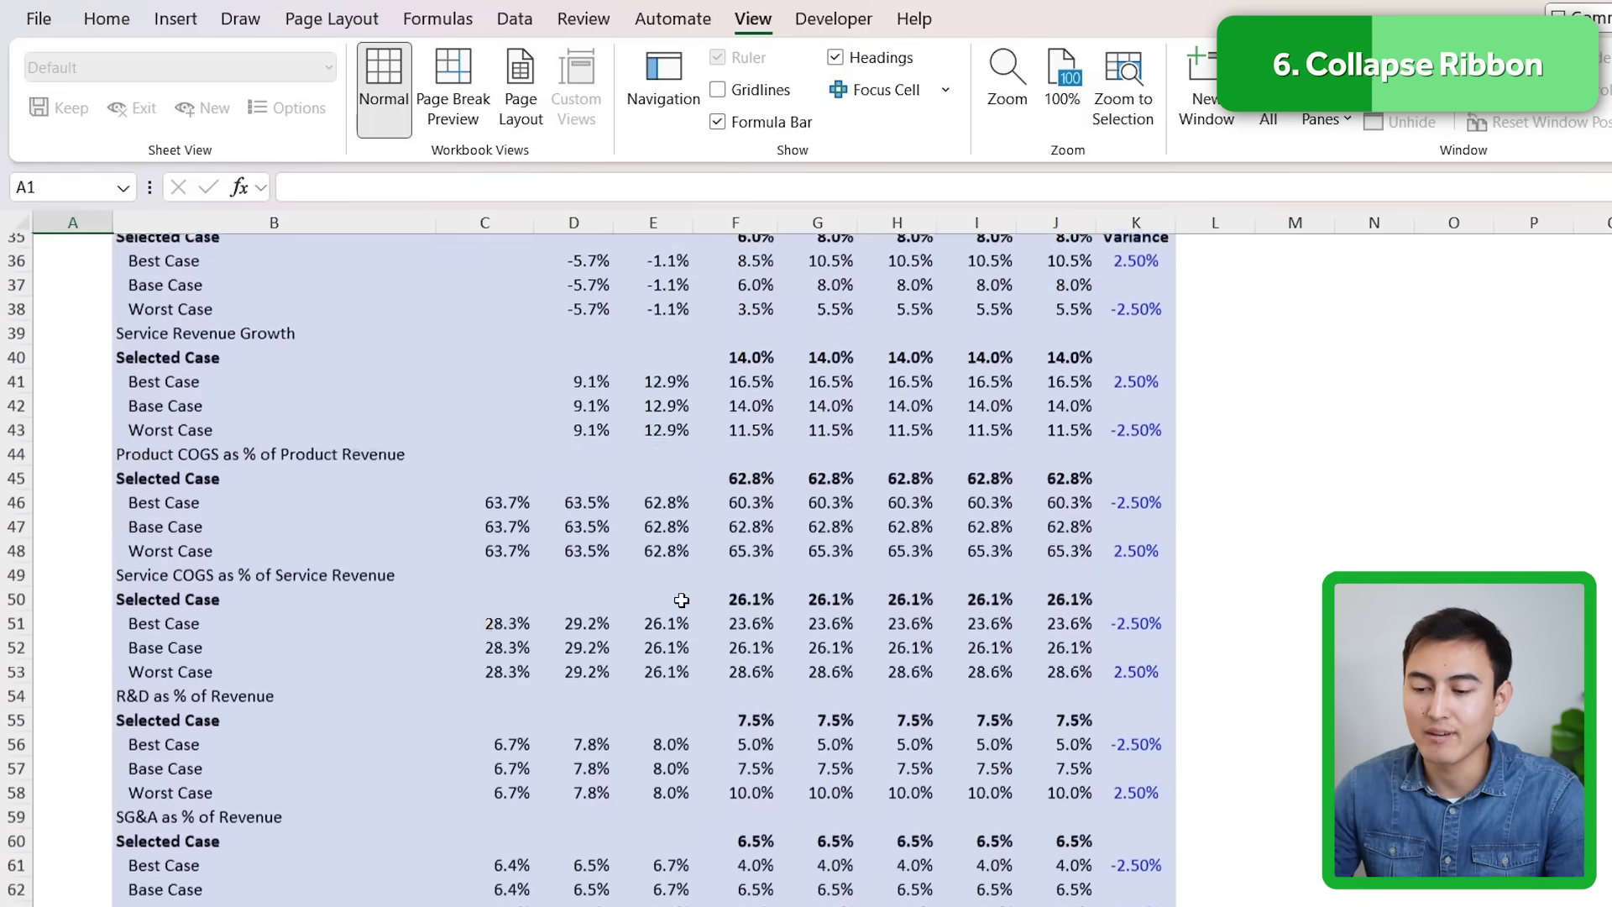
scroll(681, 602, up, 5)
scroll(630, 601, up, 7)
scroll(574, 600, down, 5)
scroll(517, 611, up, 5)
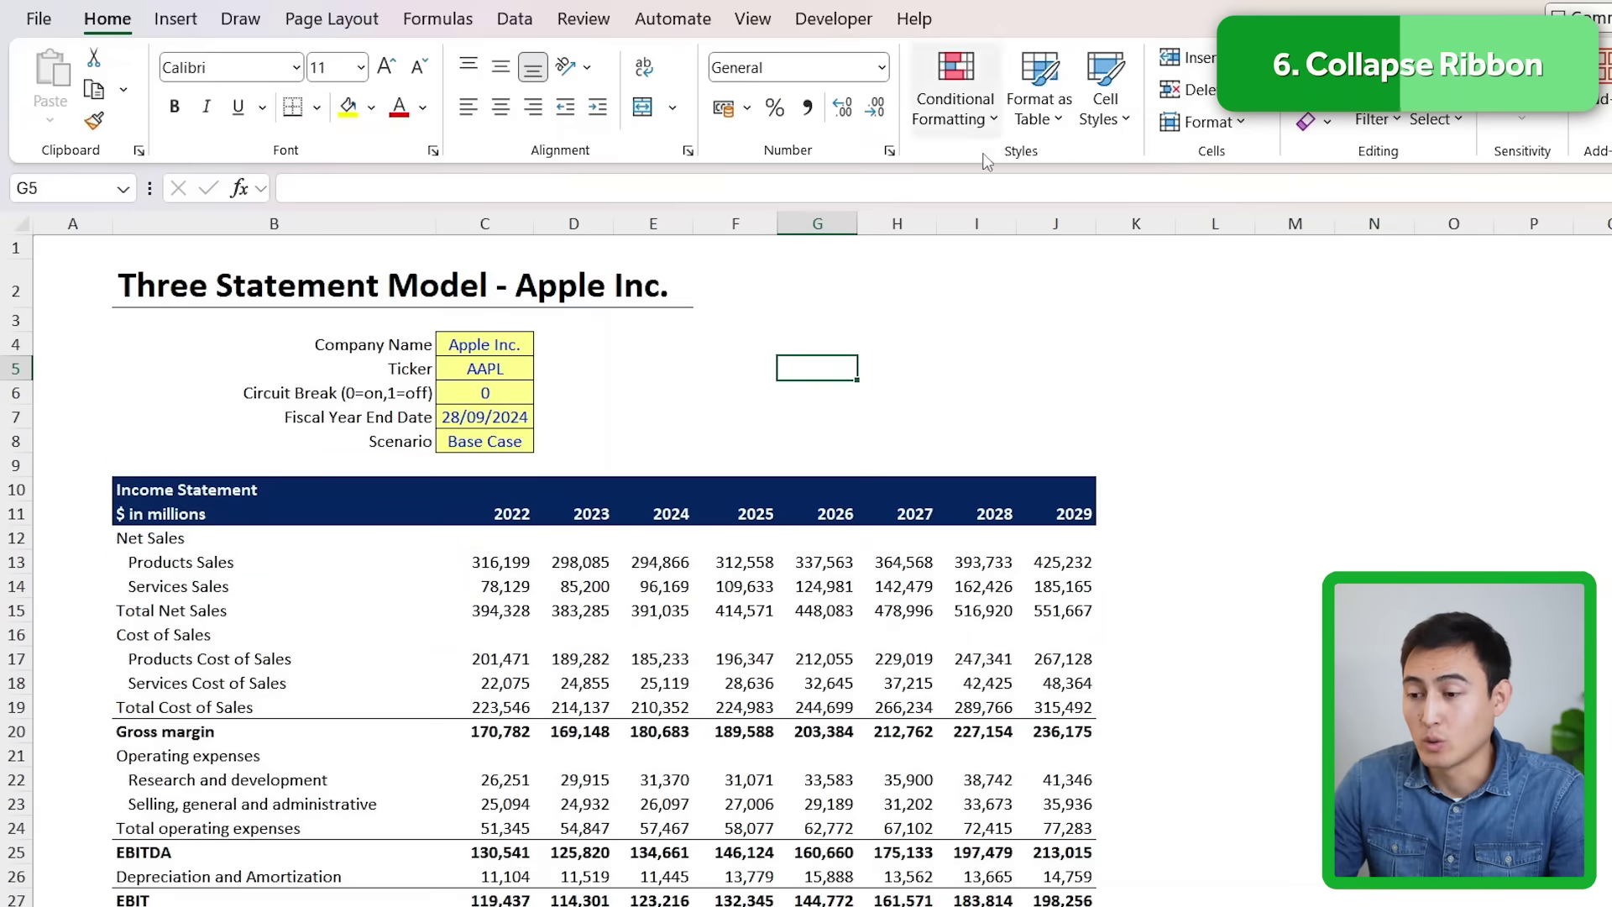
Collapse the ribbon and briefly reveal the View commands
right_click(931, 148)
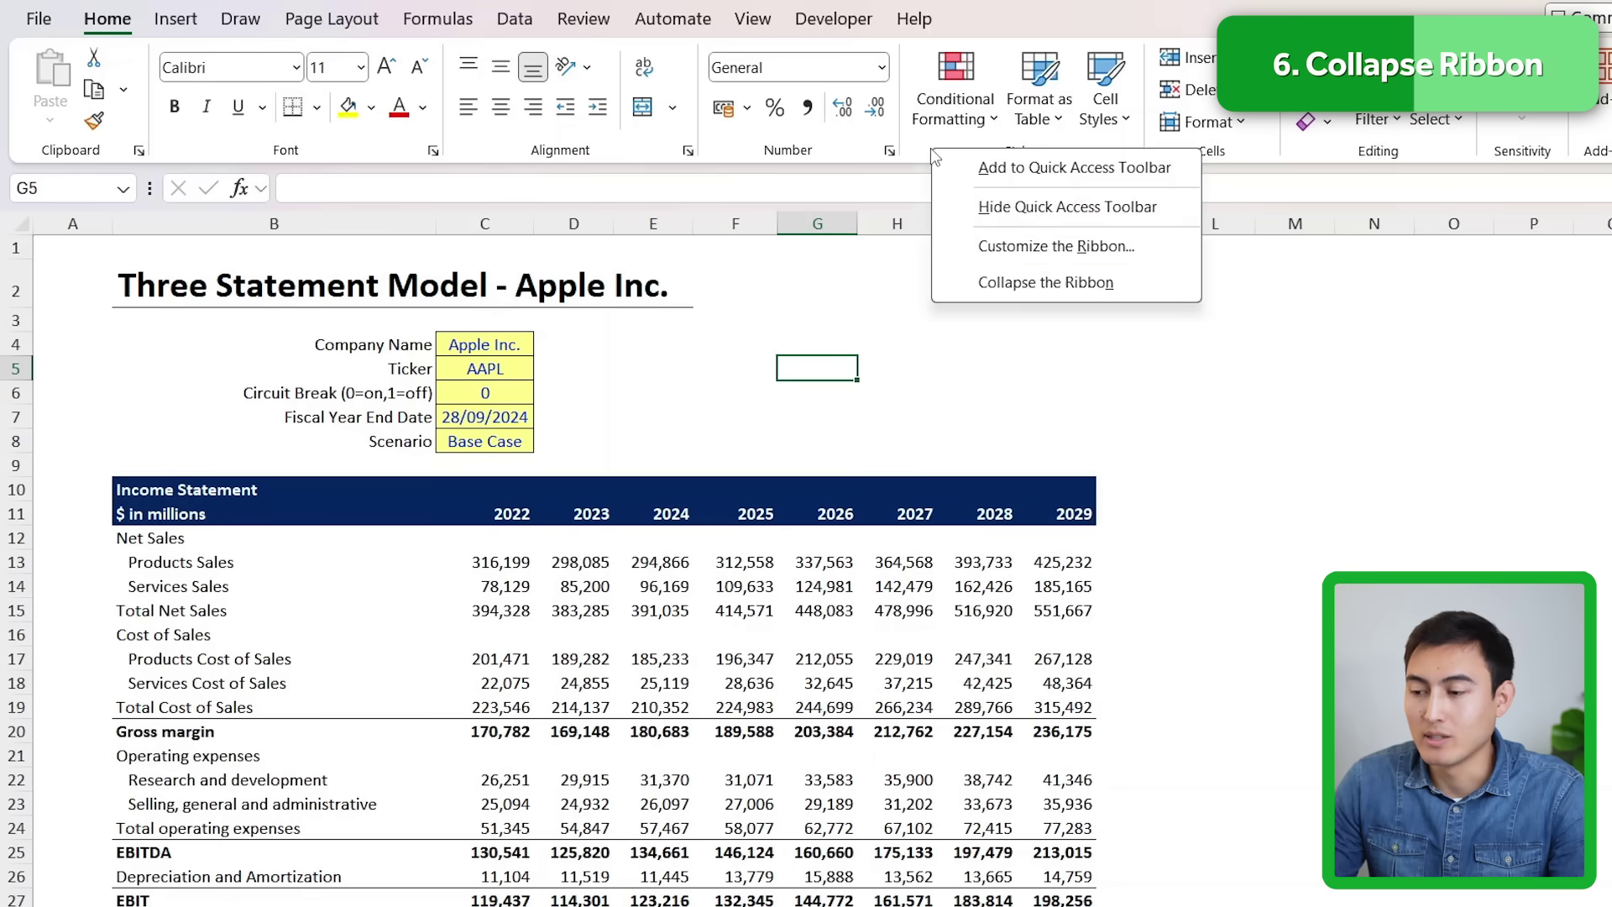
click(1022, 282)
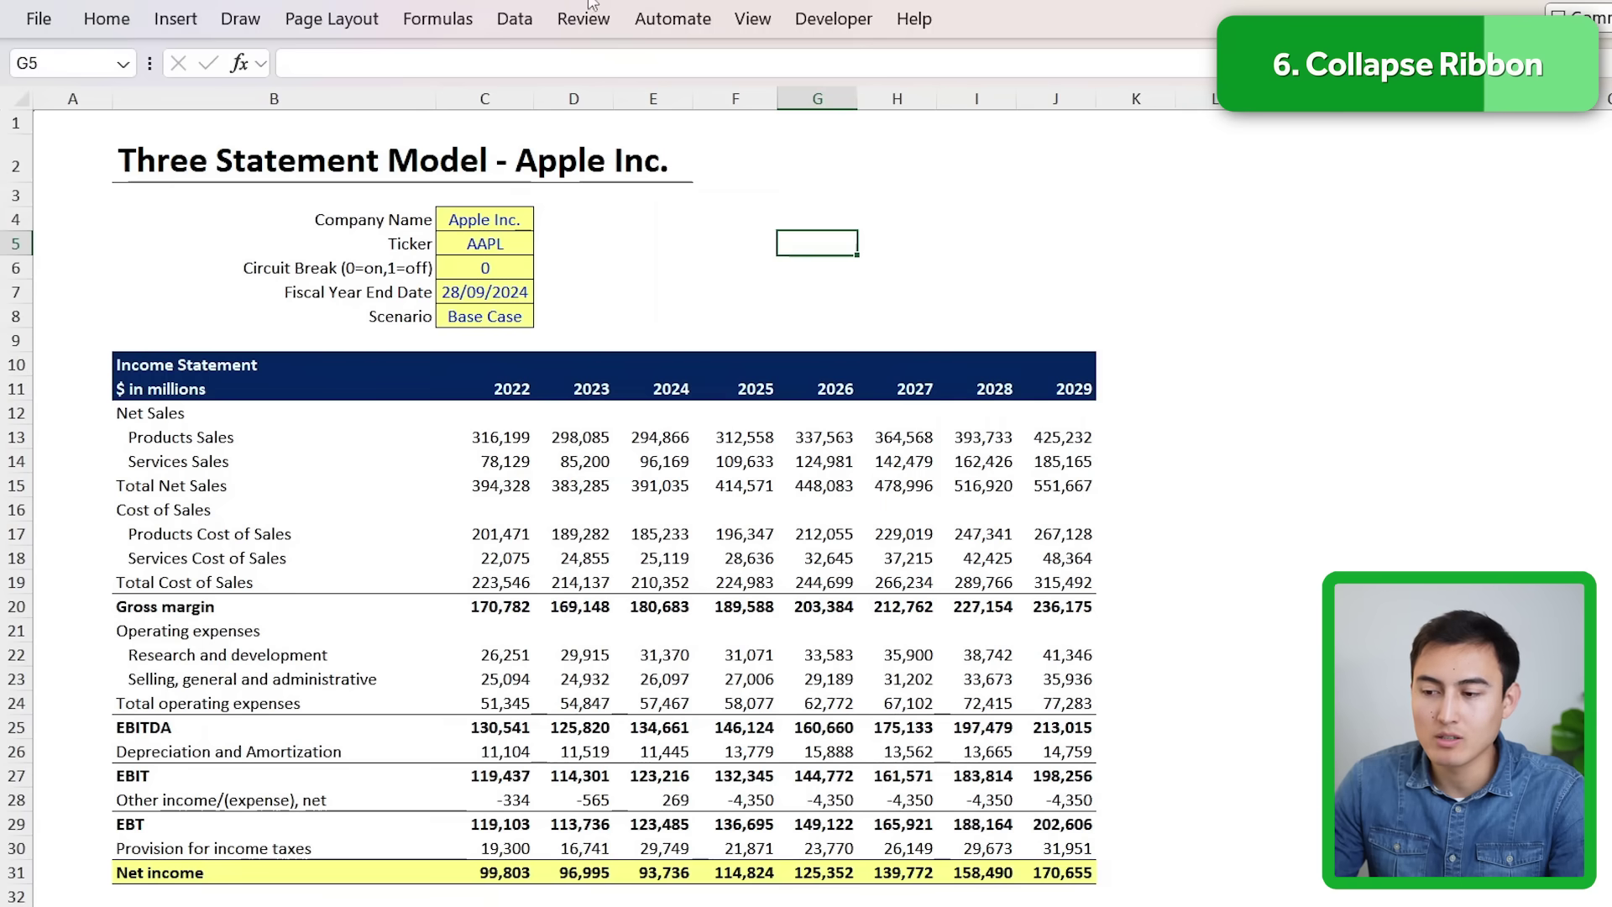
click(751, 26)
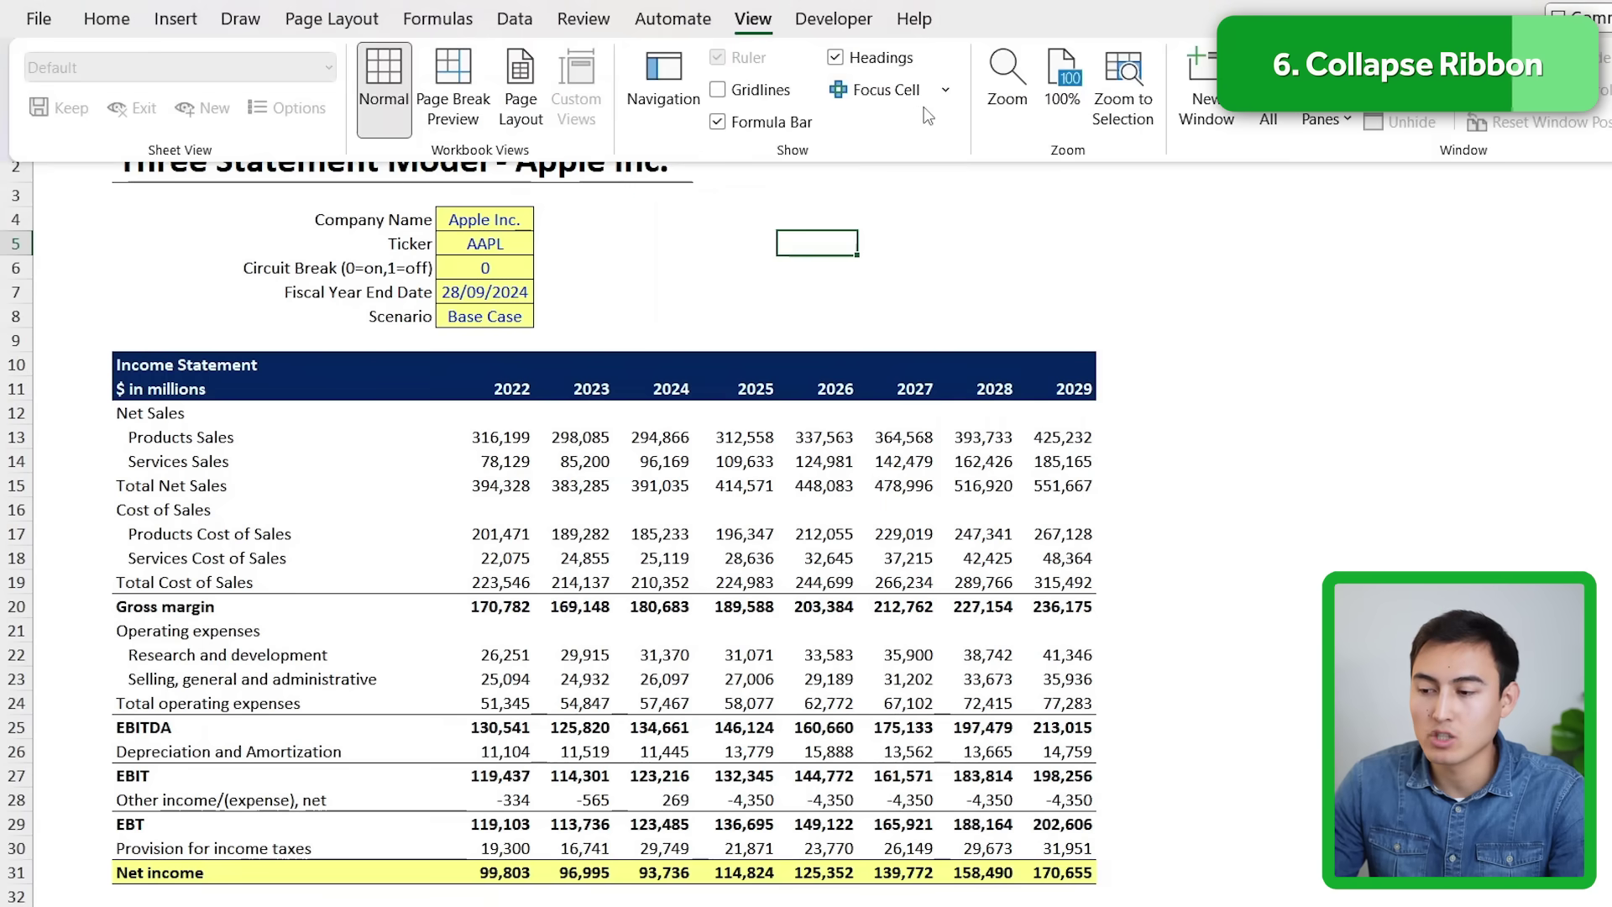
click(946, 164)
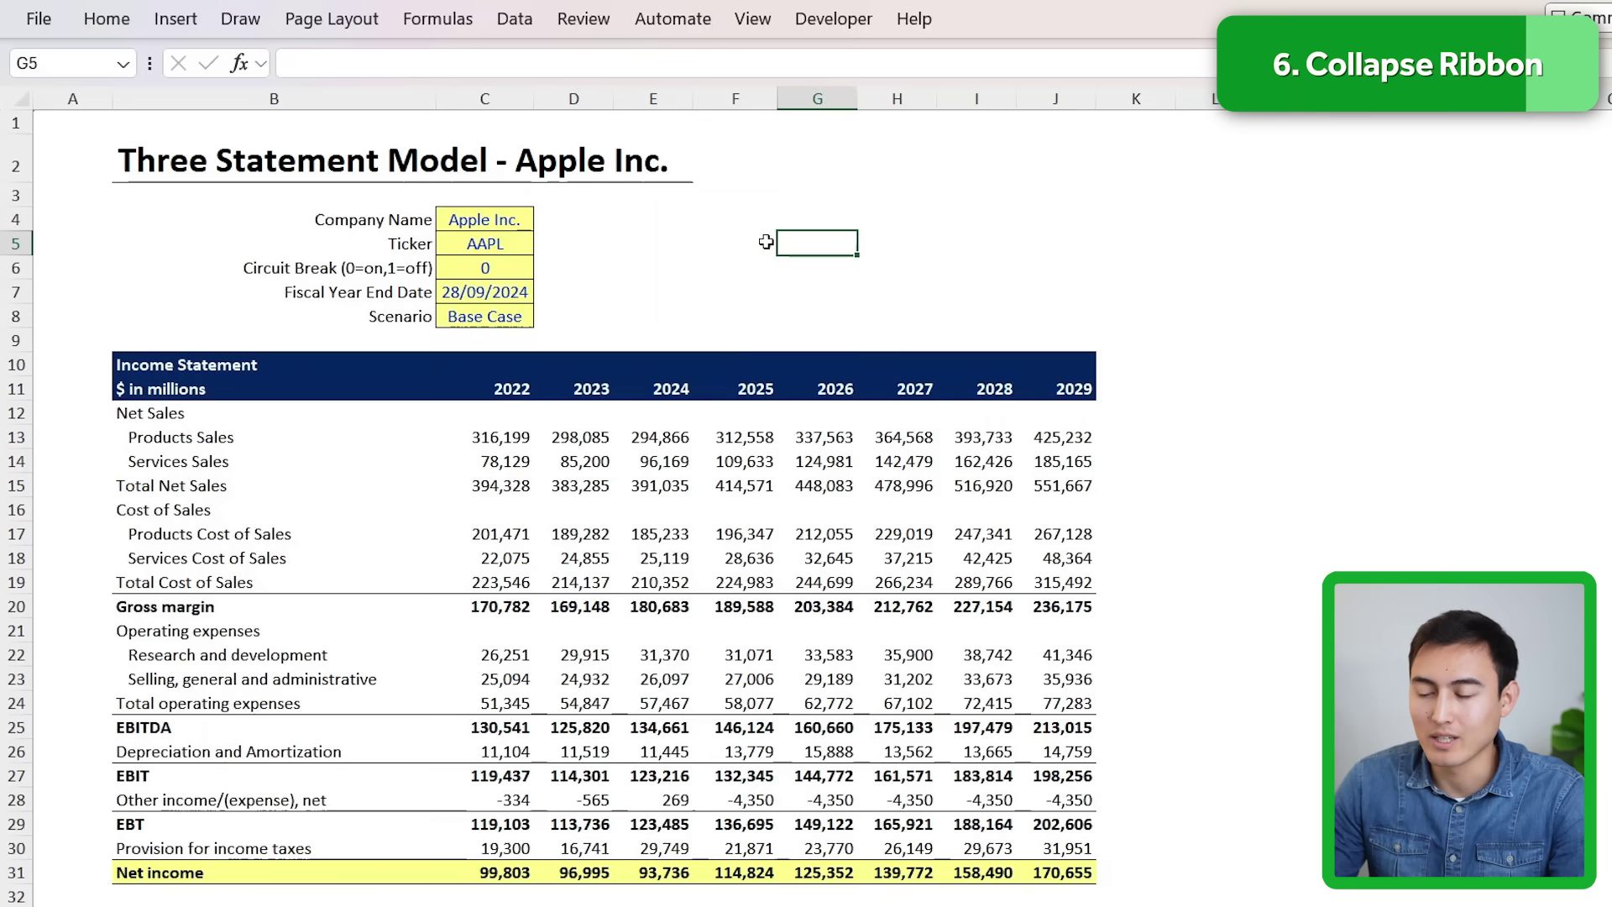
Pin the ribbon permanently open again
click(753, 25)
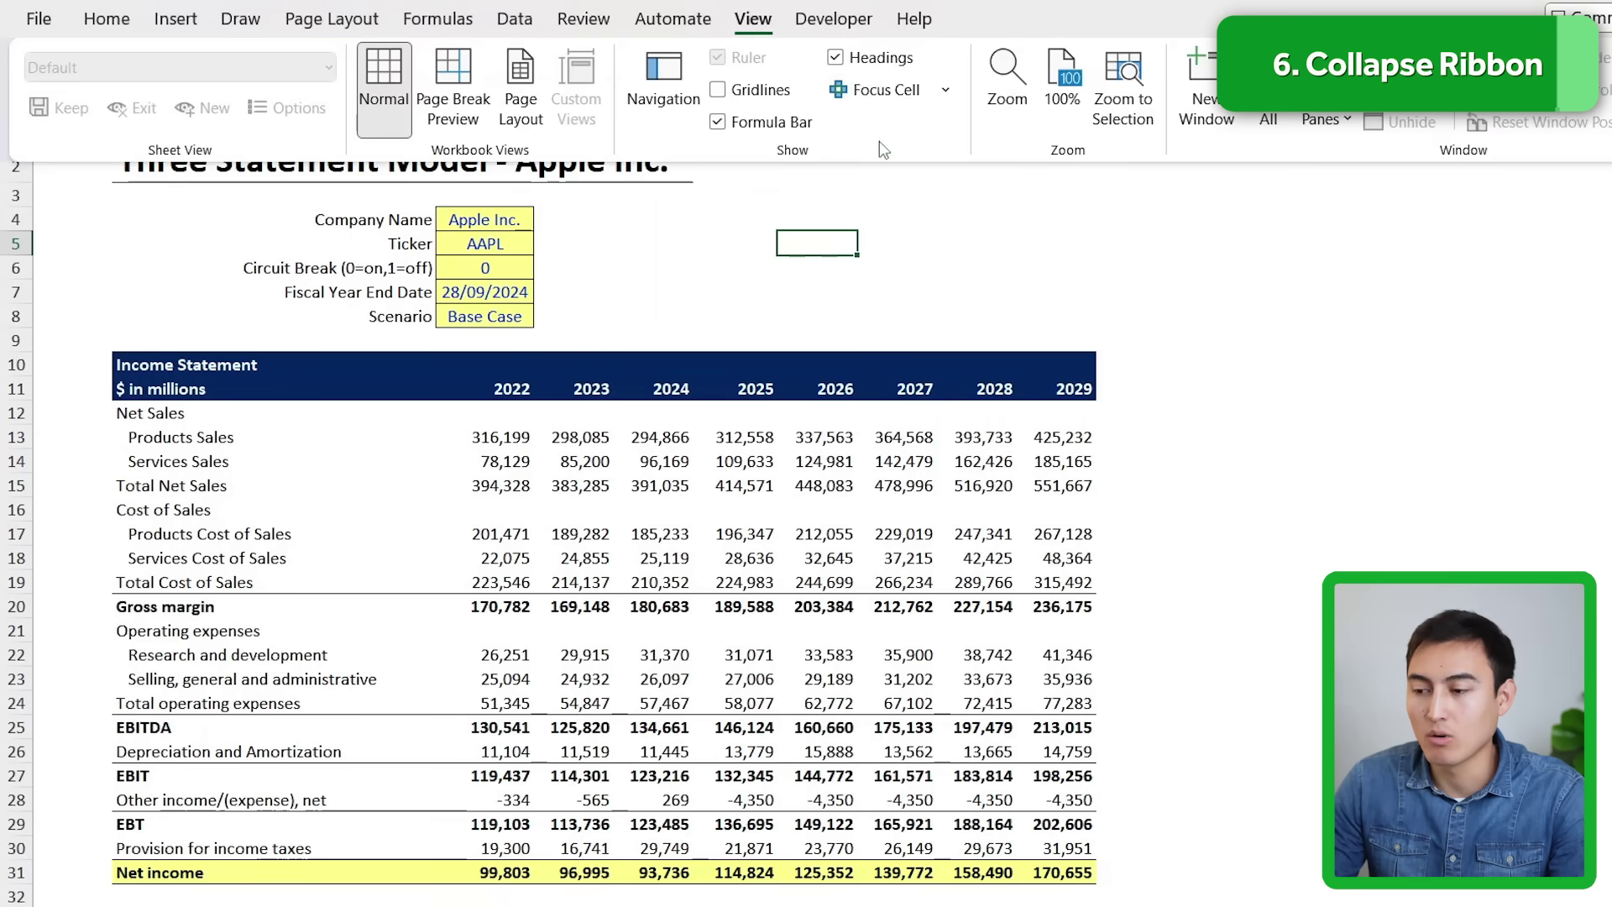
right_click(914, 130)
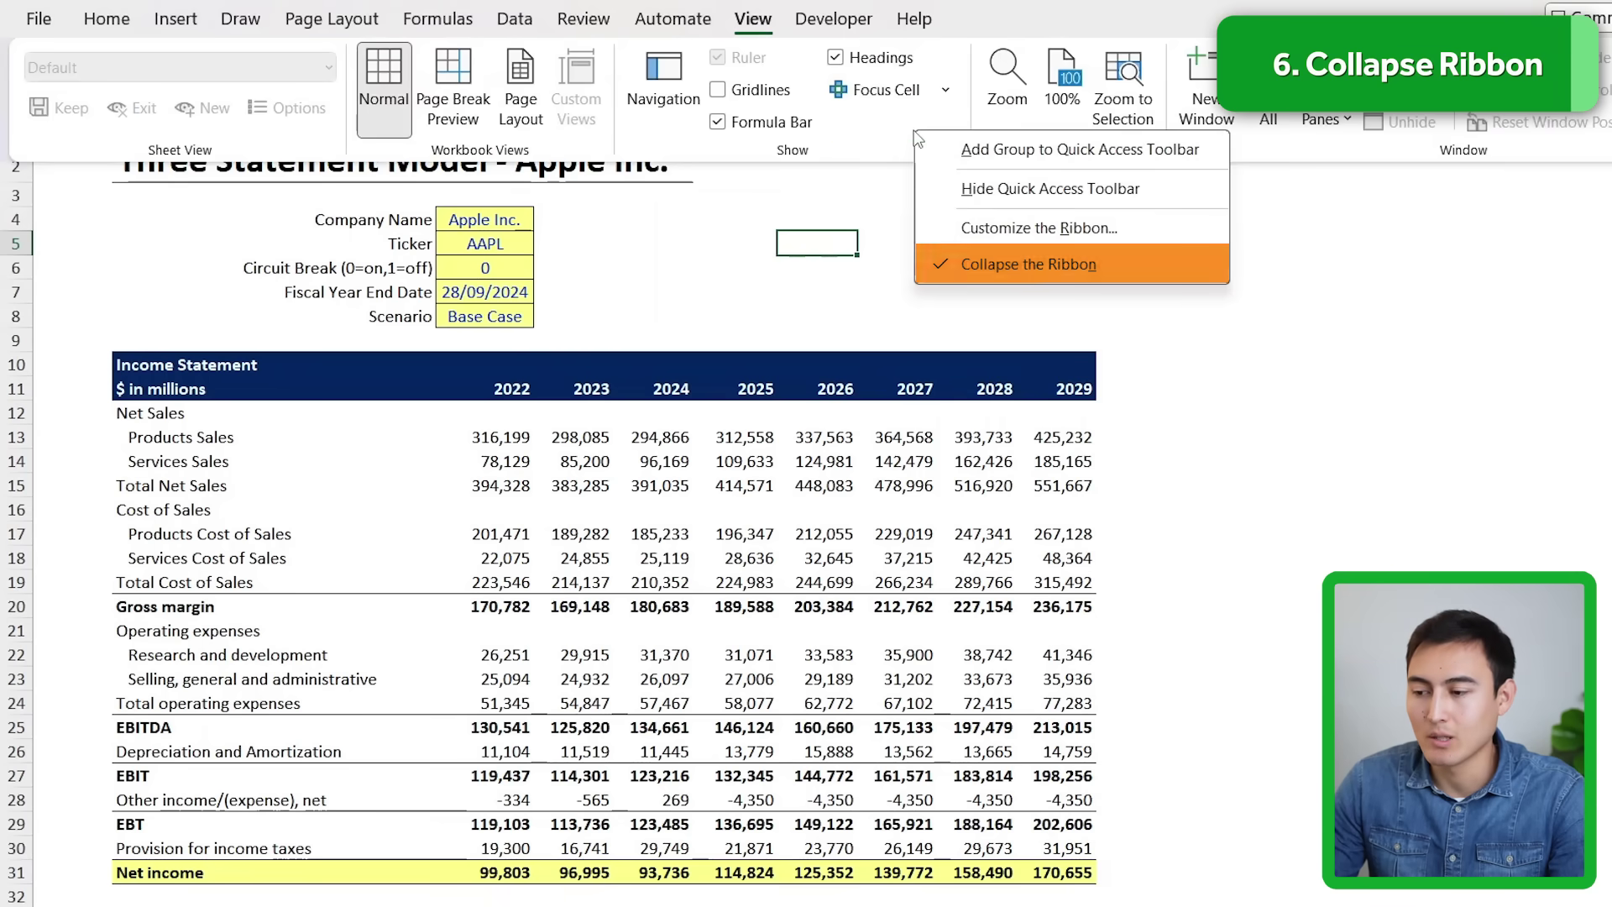
click(1053, 266)
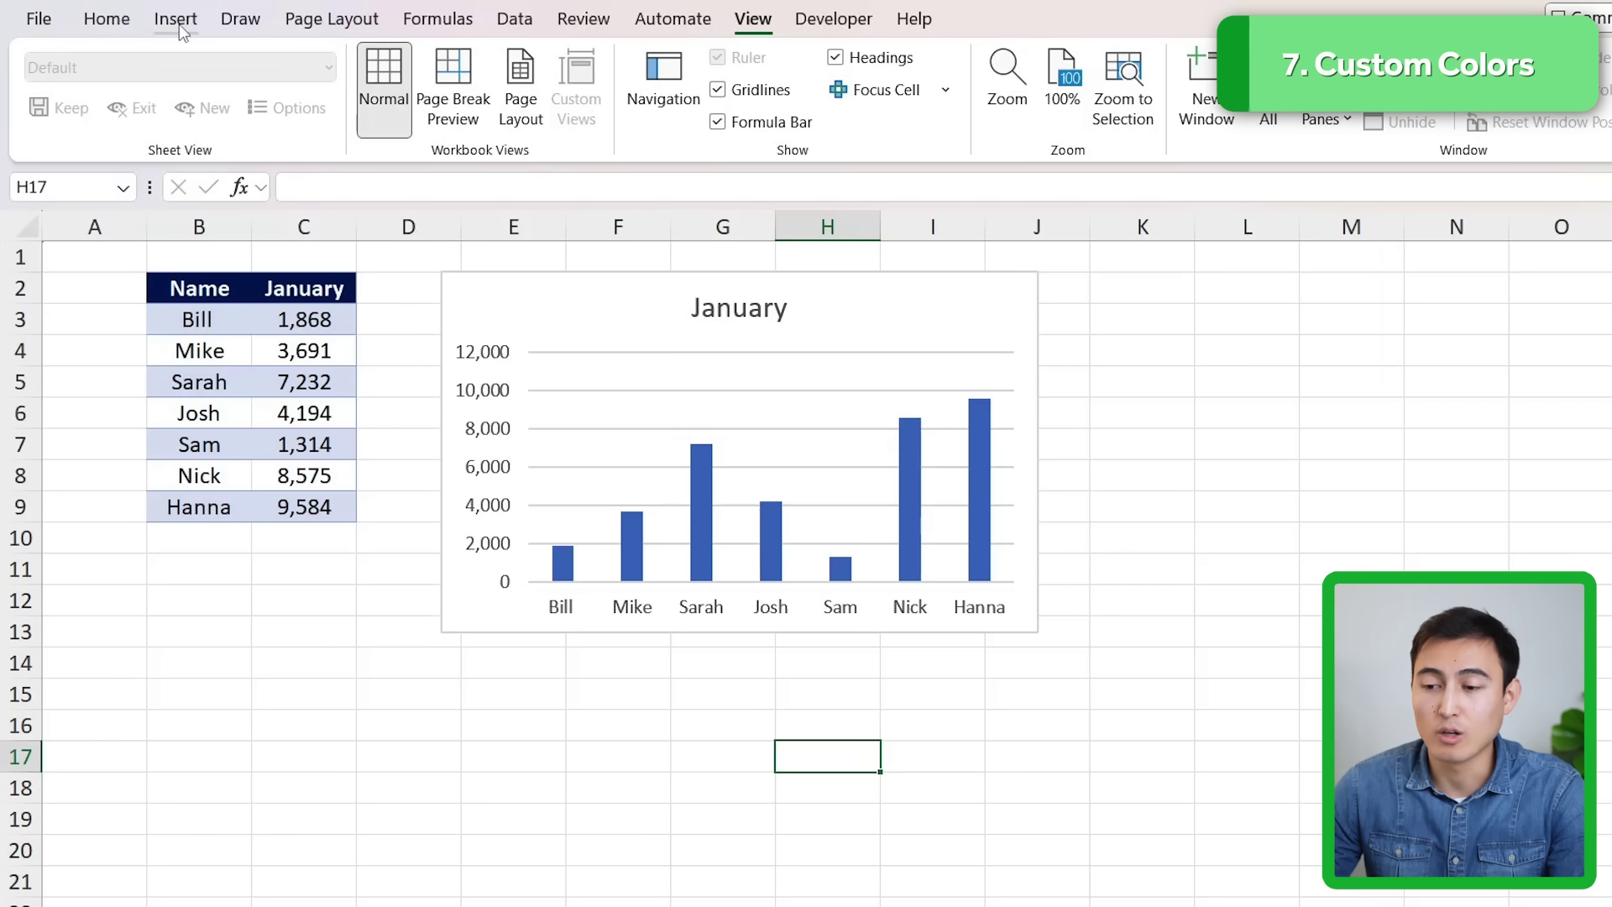
Start a new custom theme colour set and move its dialog aside
click(326, 21)
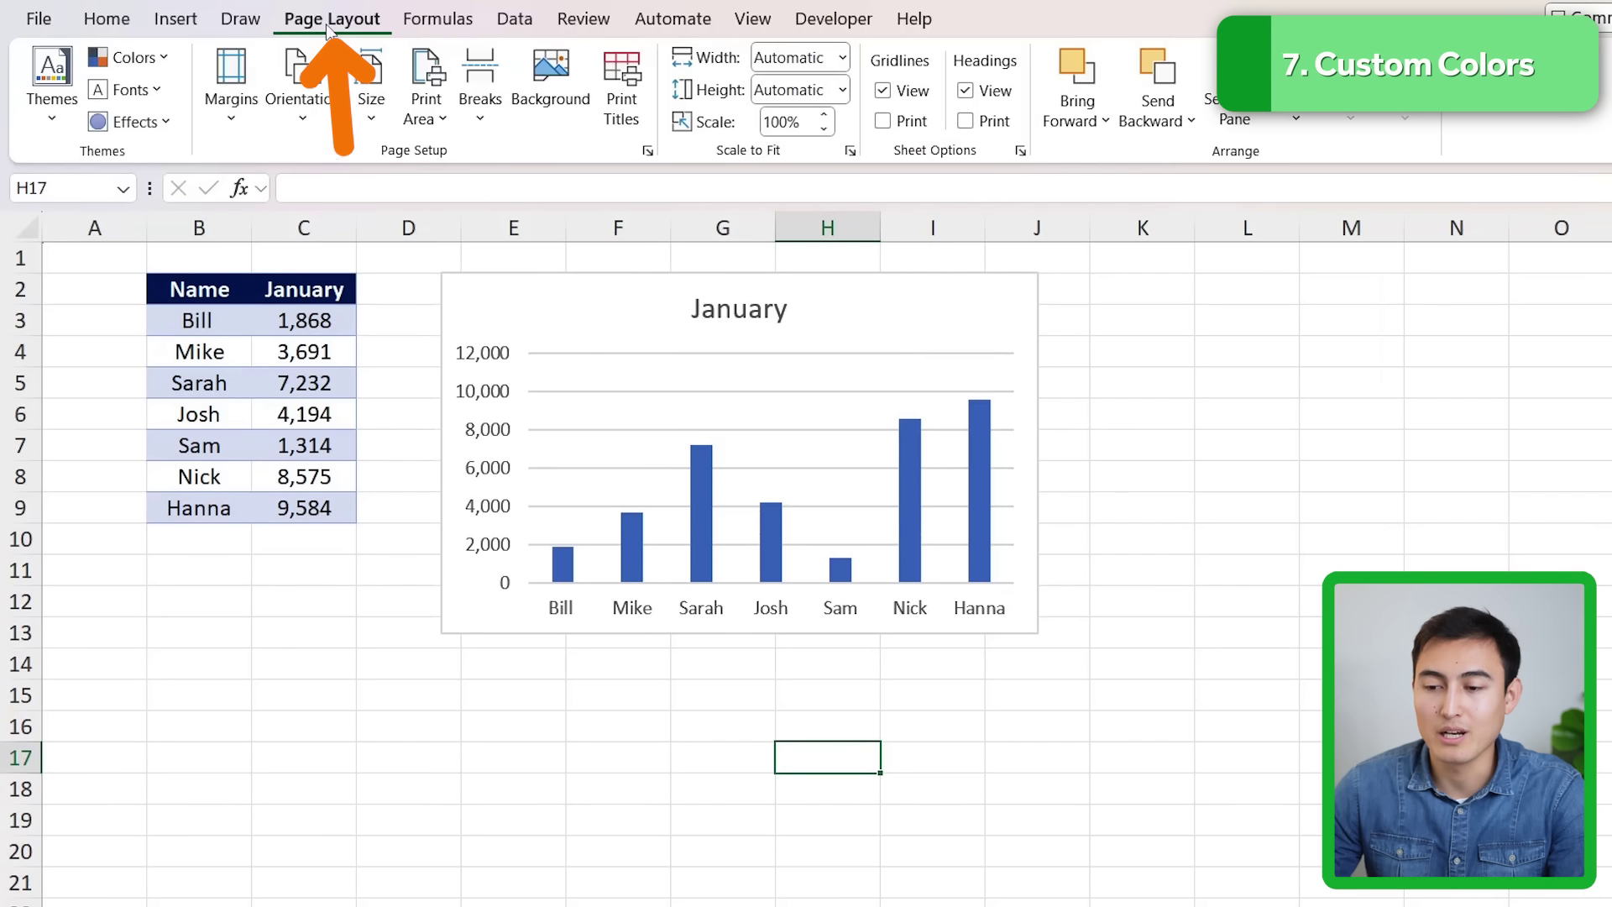
click(170, 71)
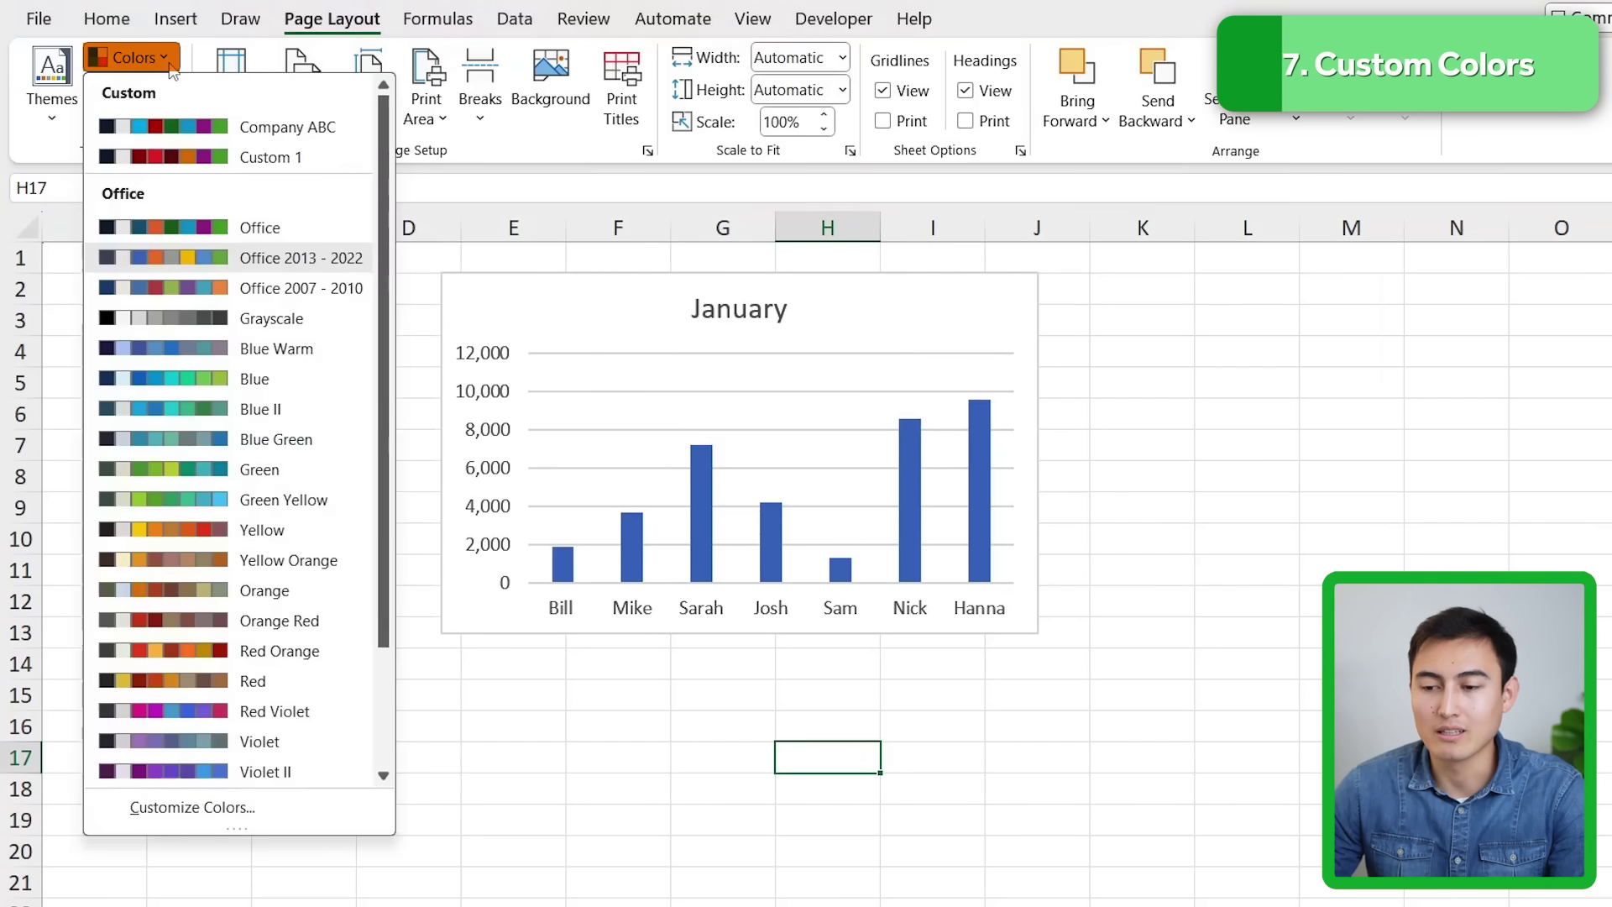
click(252, 819)
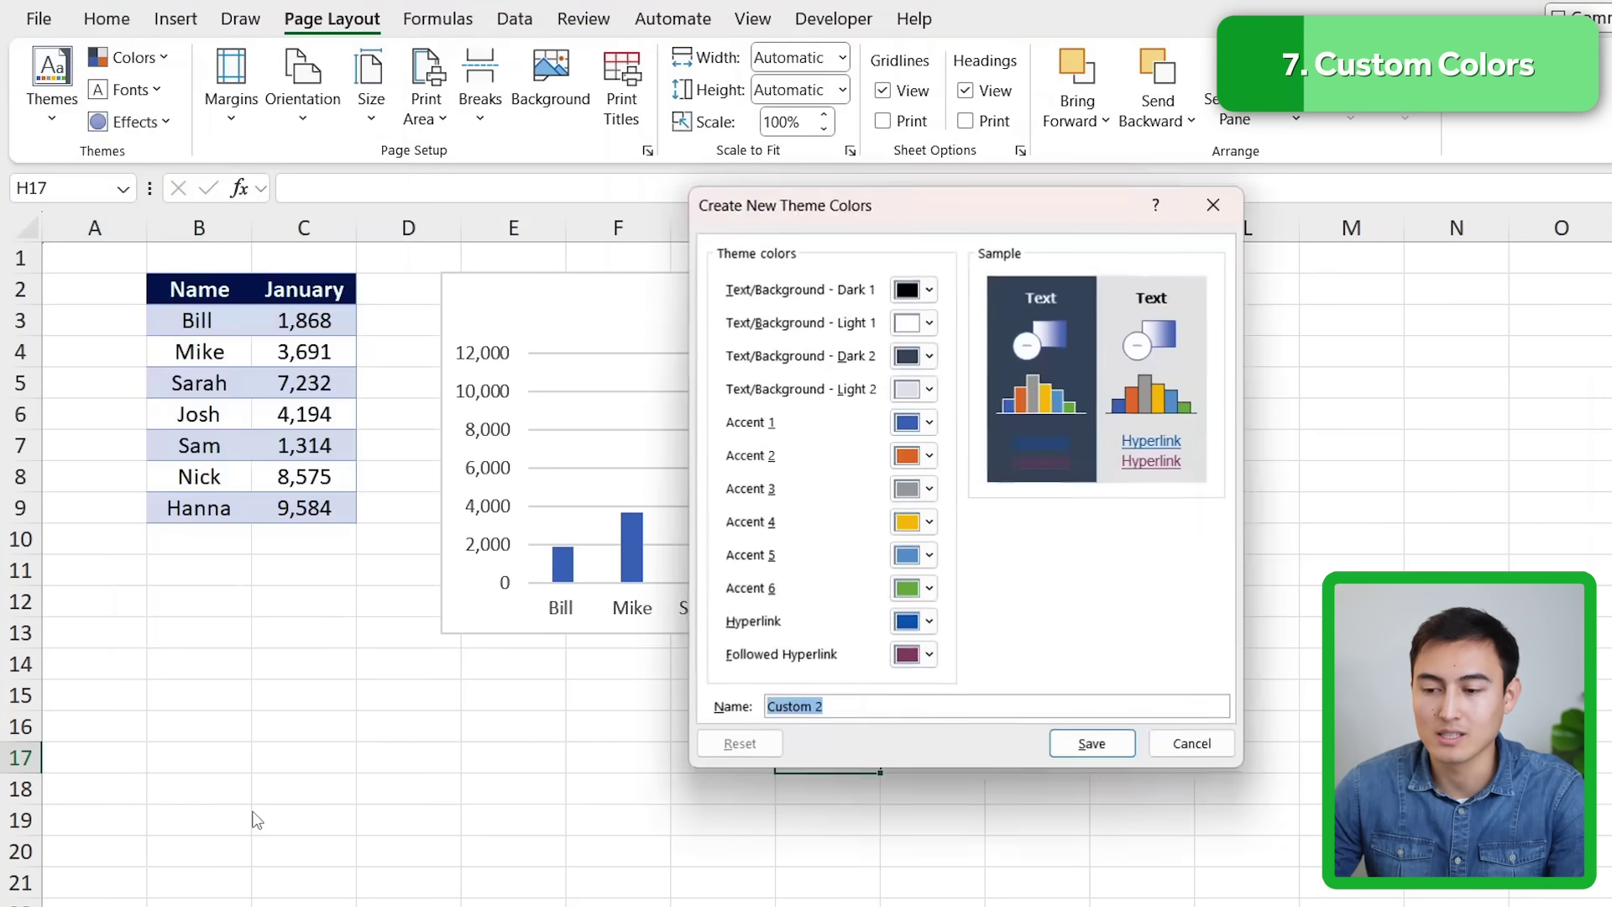
text(Test)
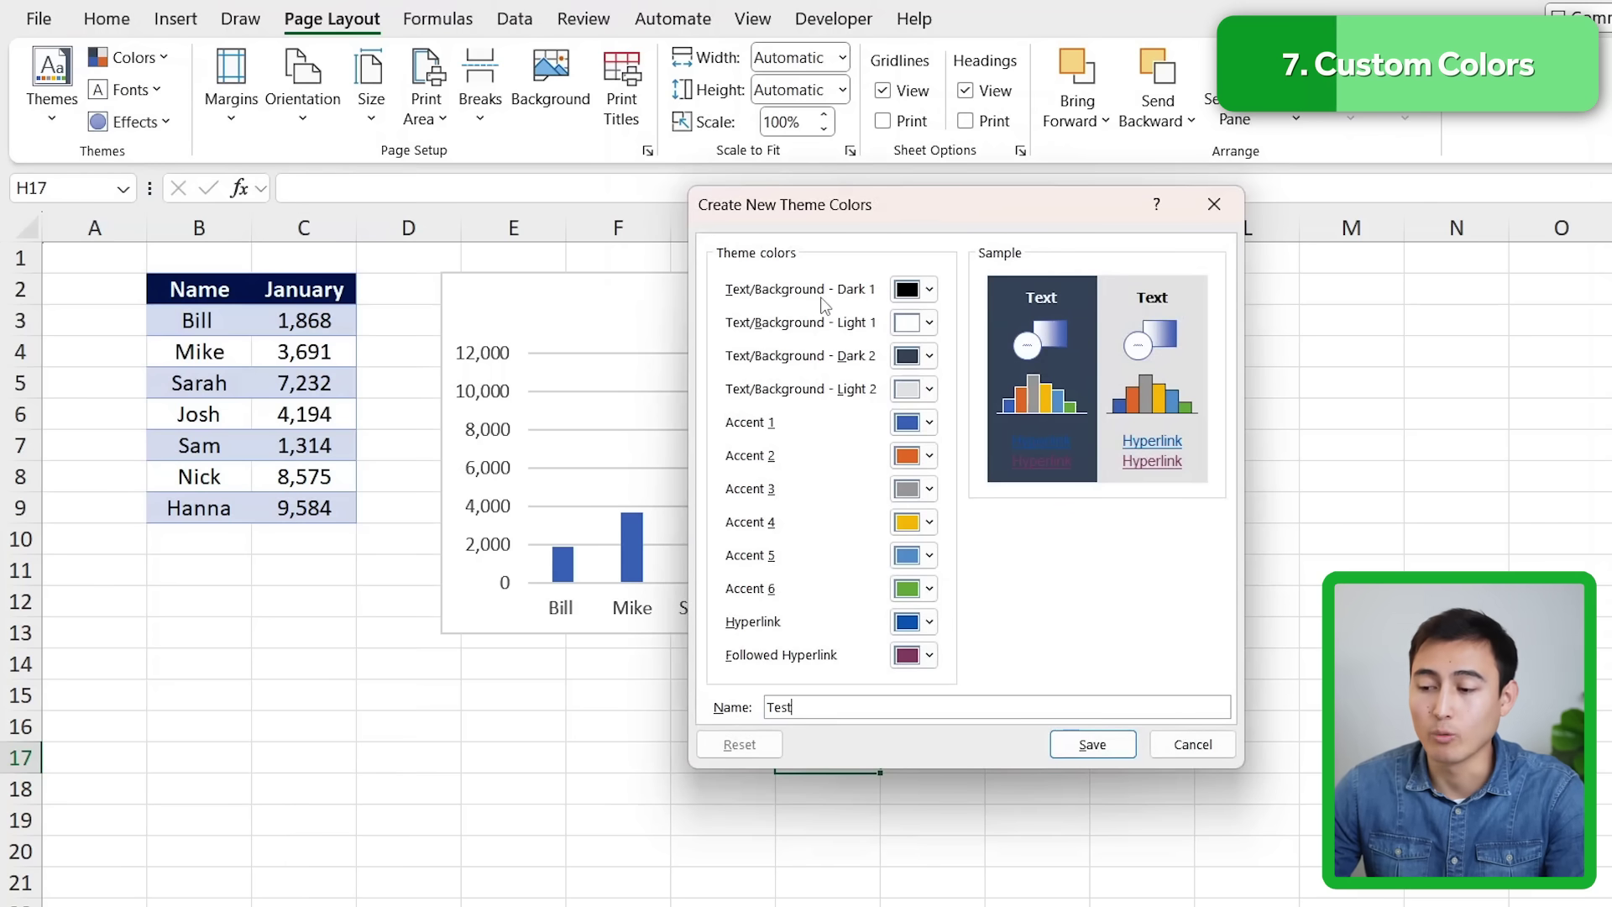
drag(864, 211, 1138, 199)
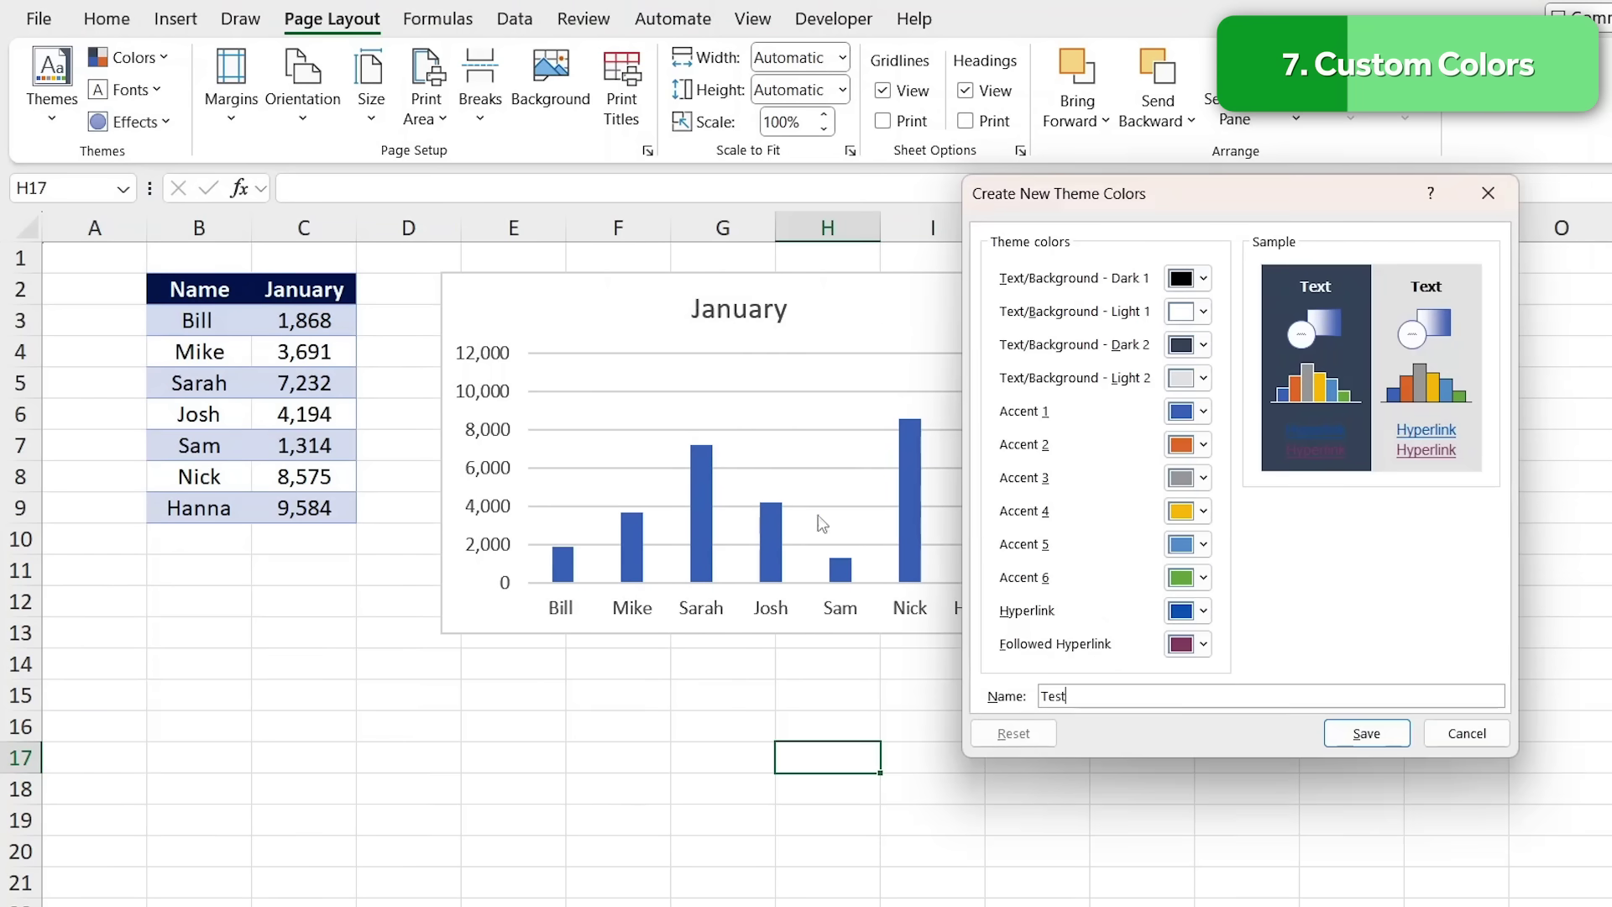
Set Accent 1 to a bright green from the full colour picker
click(1203, 412)
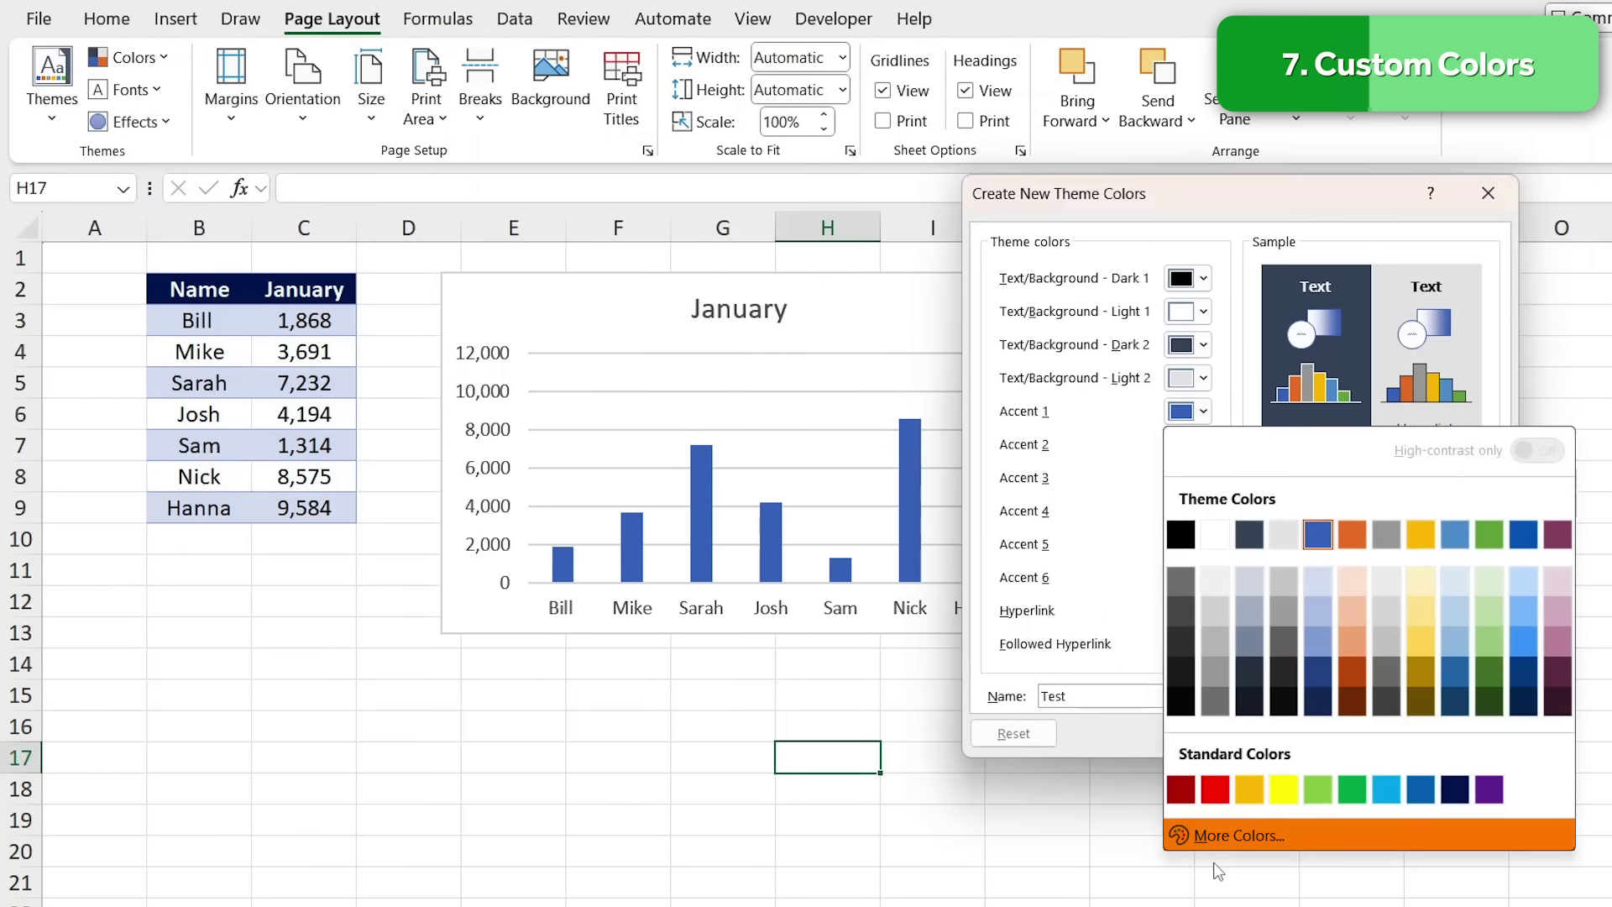
click(1228, 836)
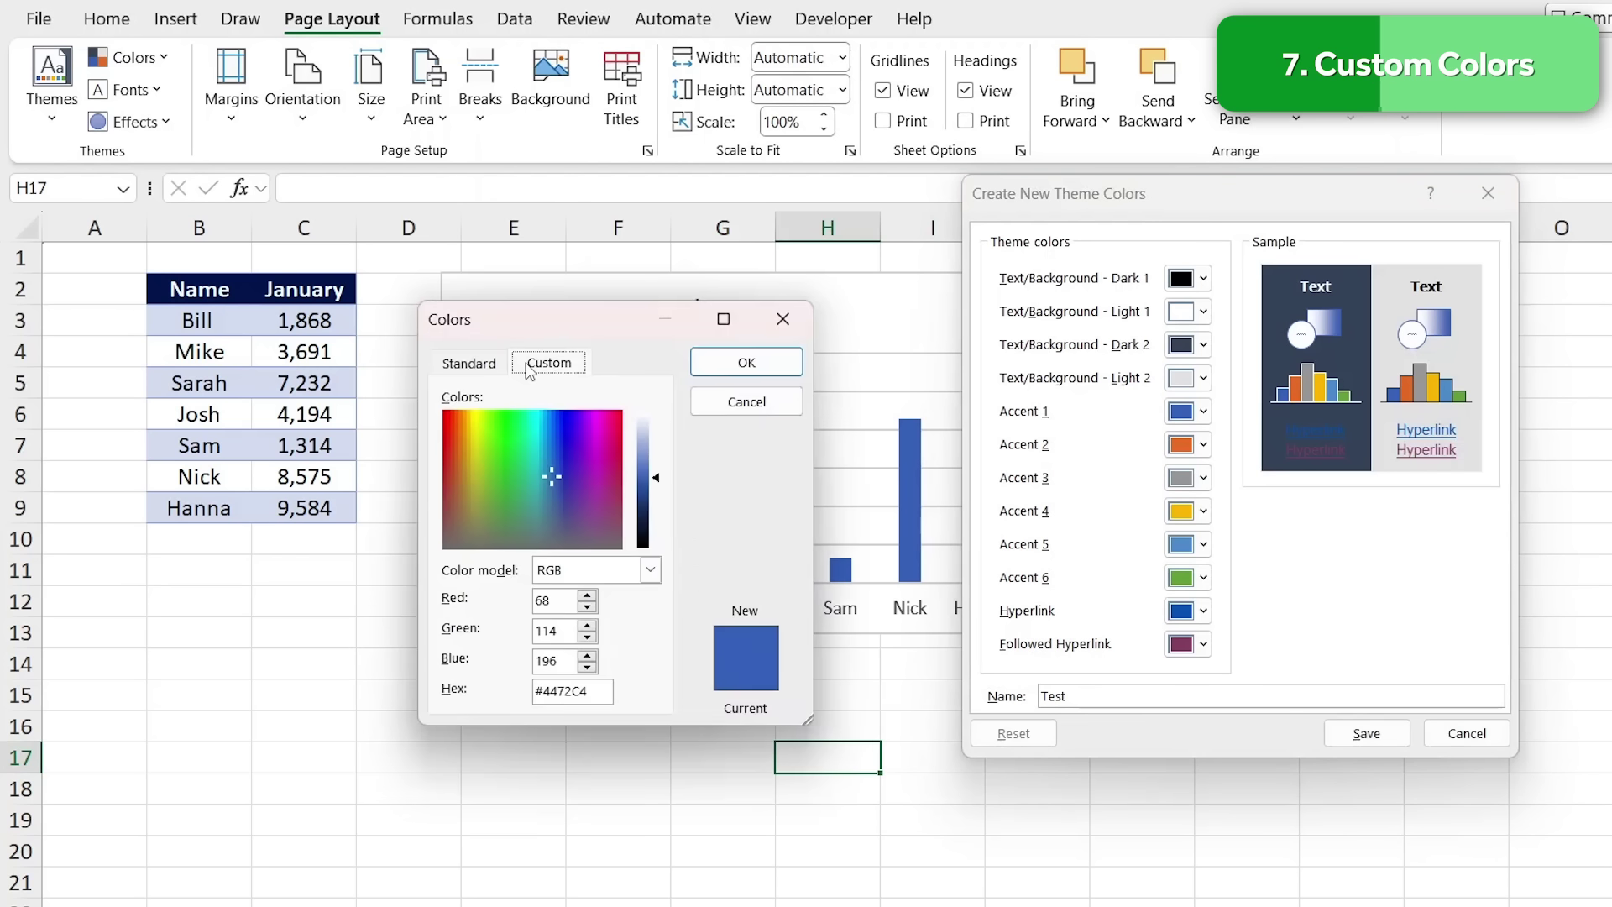
click(473, 365)
click(555, 363)
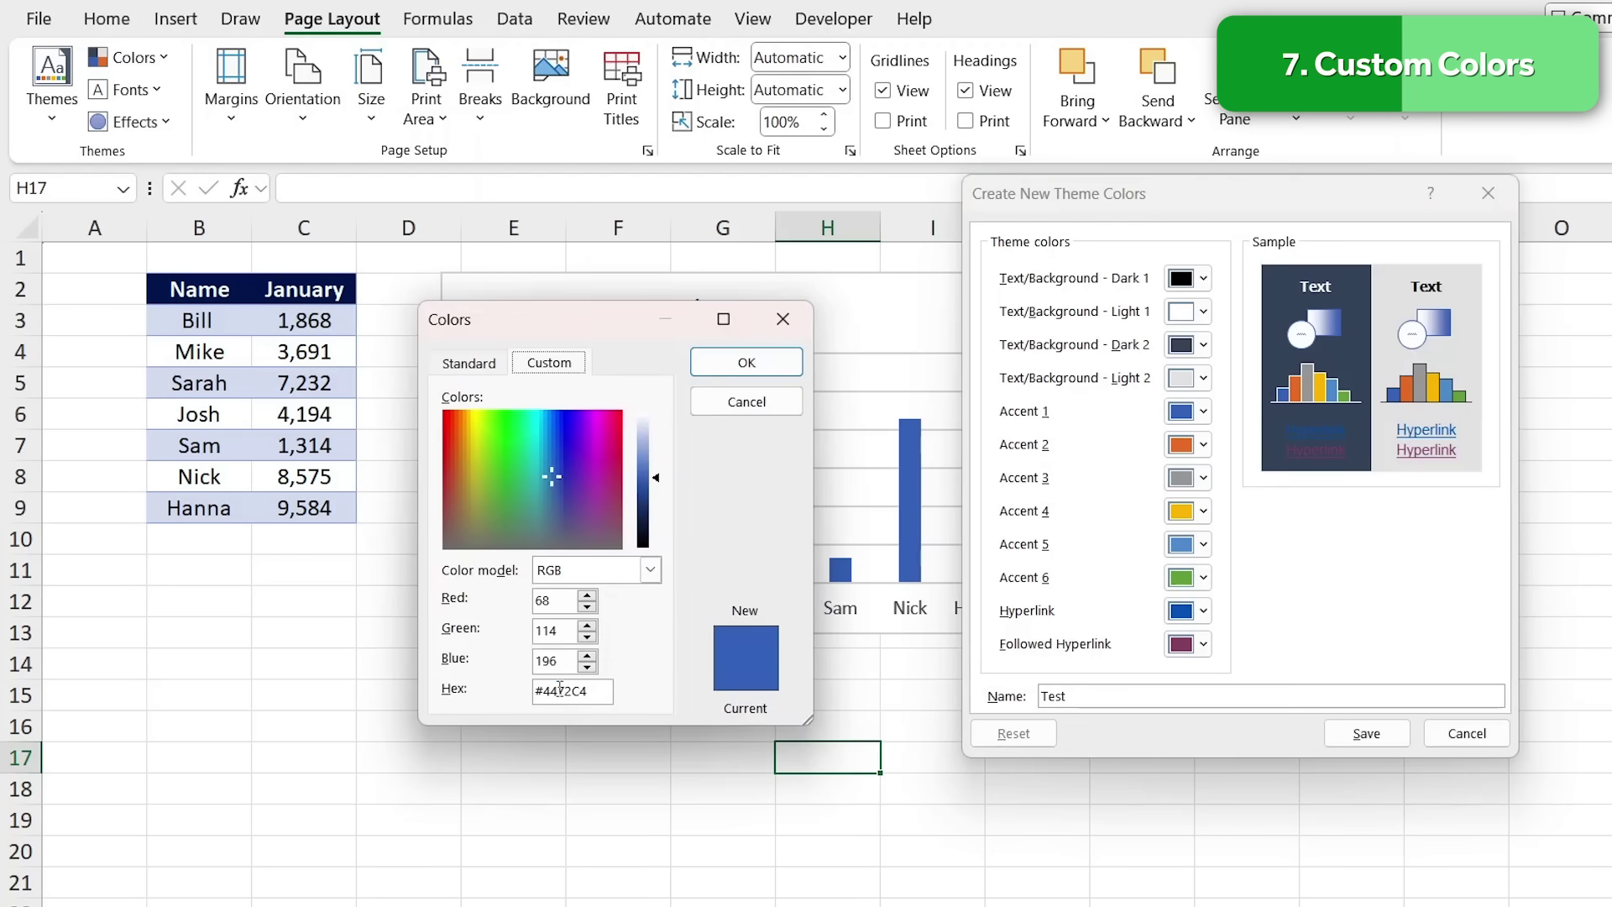
click(577, 692)
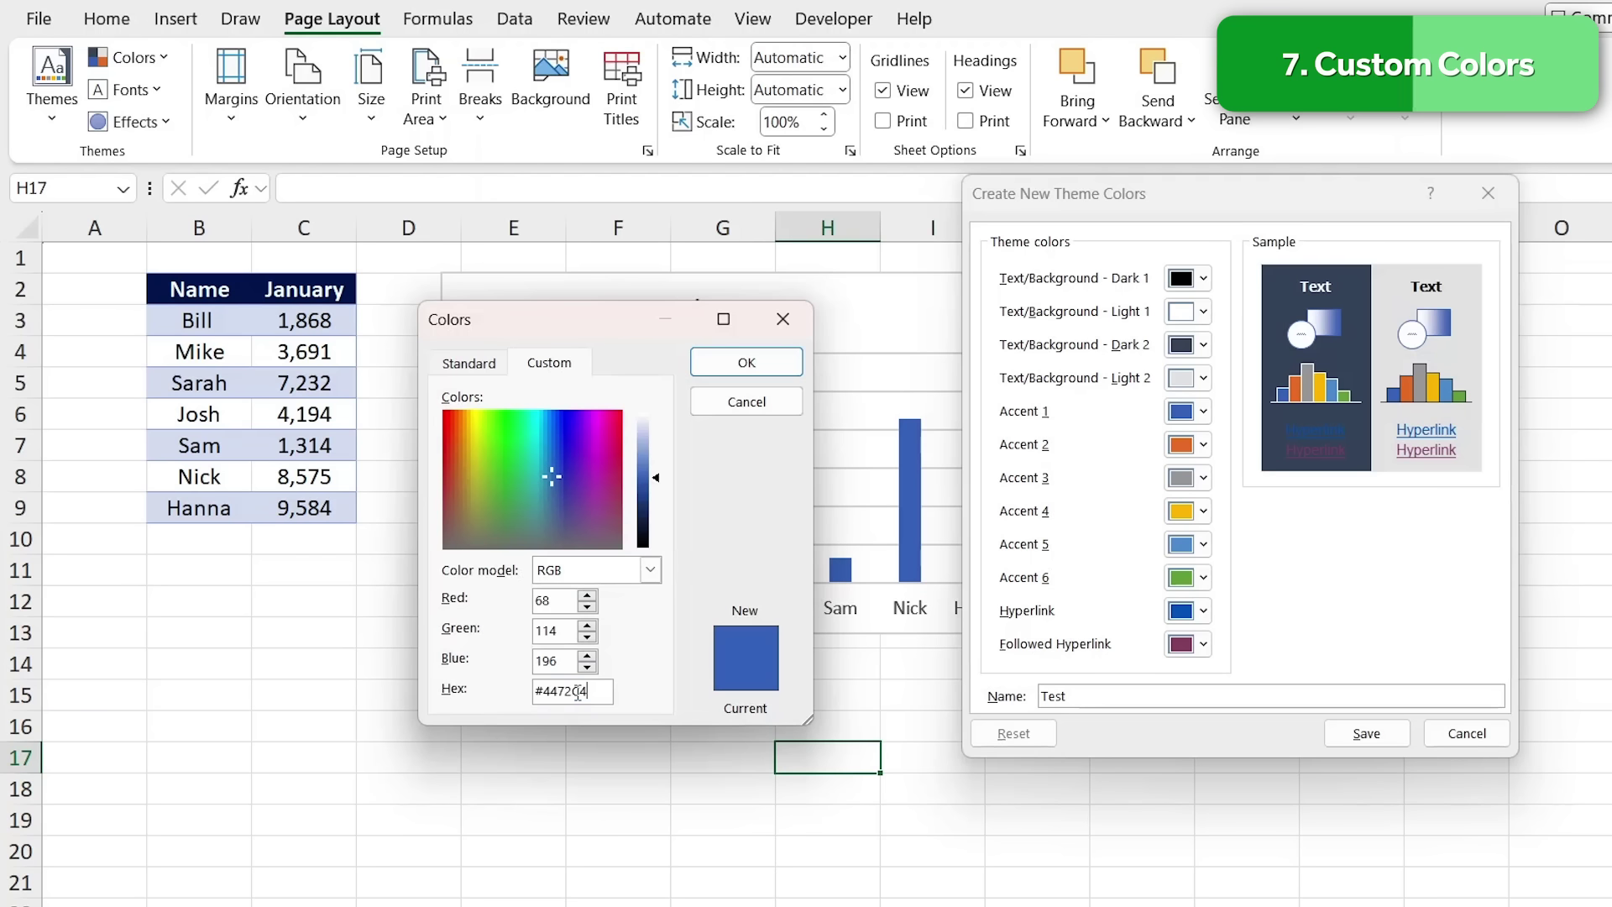
drag(484, 460, 518, 416)
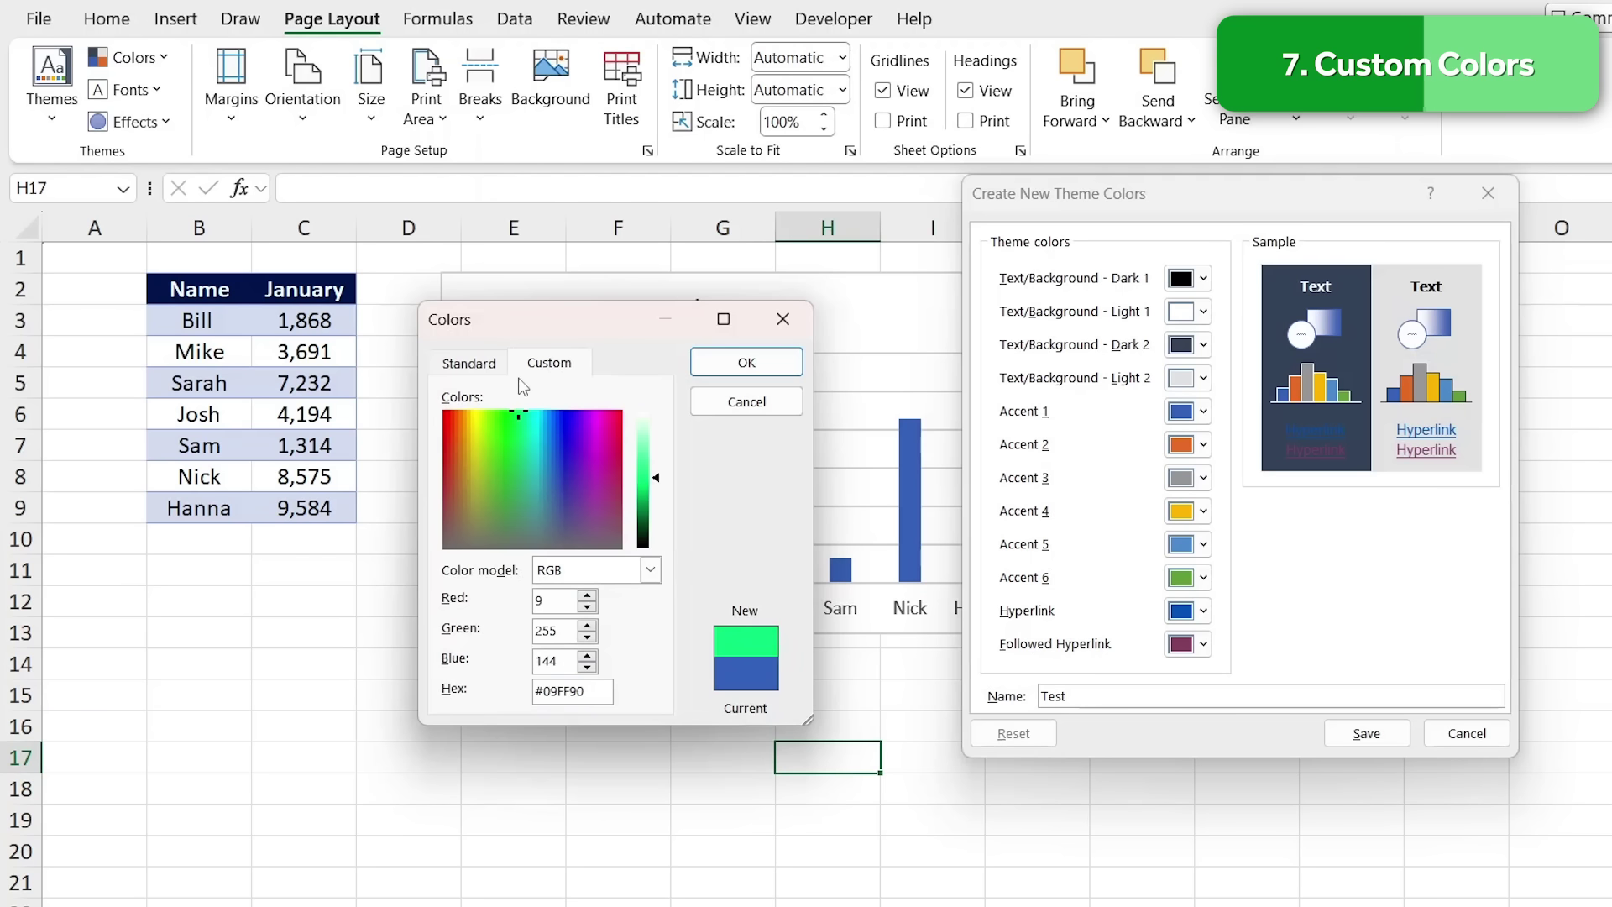
click(745, 362)
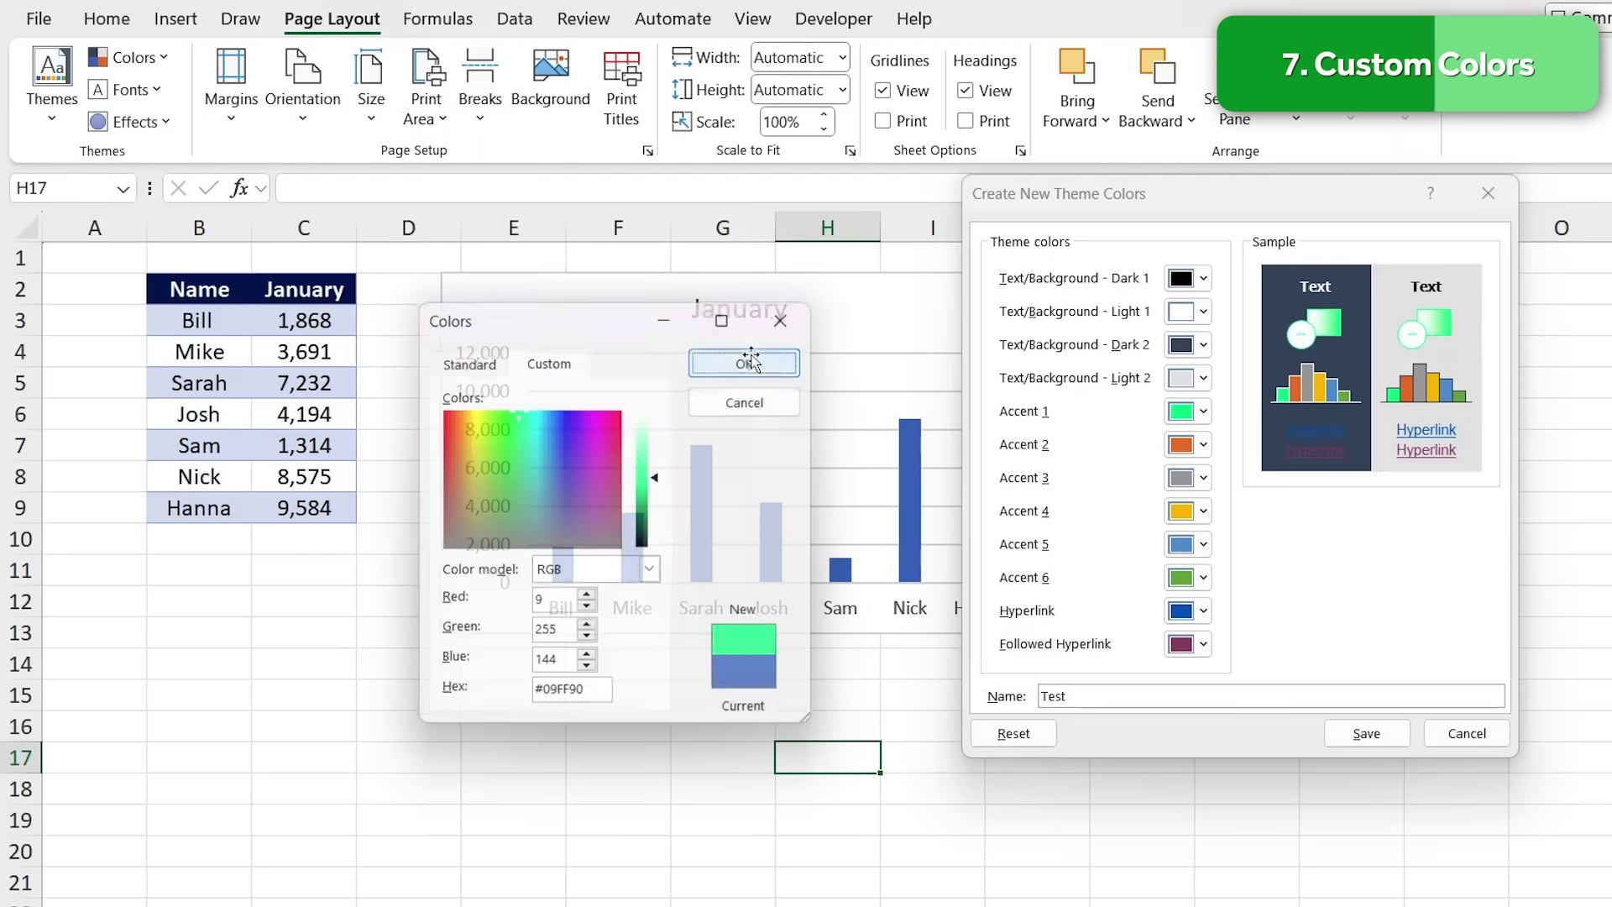
Set Accent 2 to a softer green and save the Test colour set
click(1202, 443)
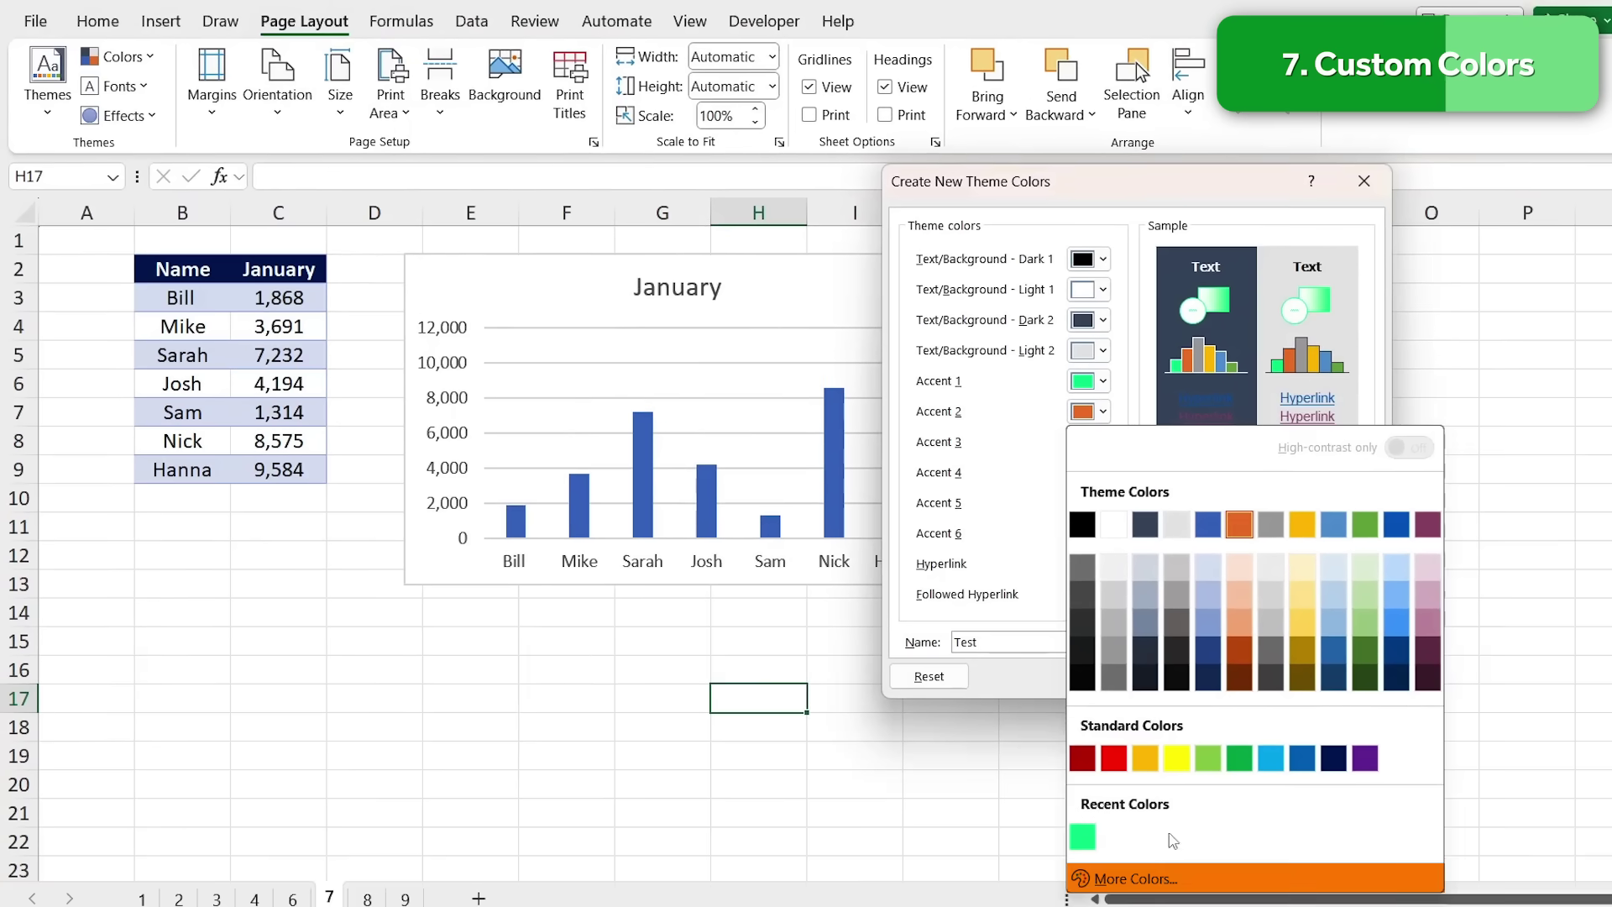
click(1160, 879)
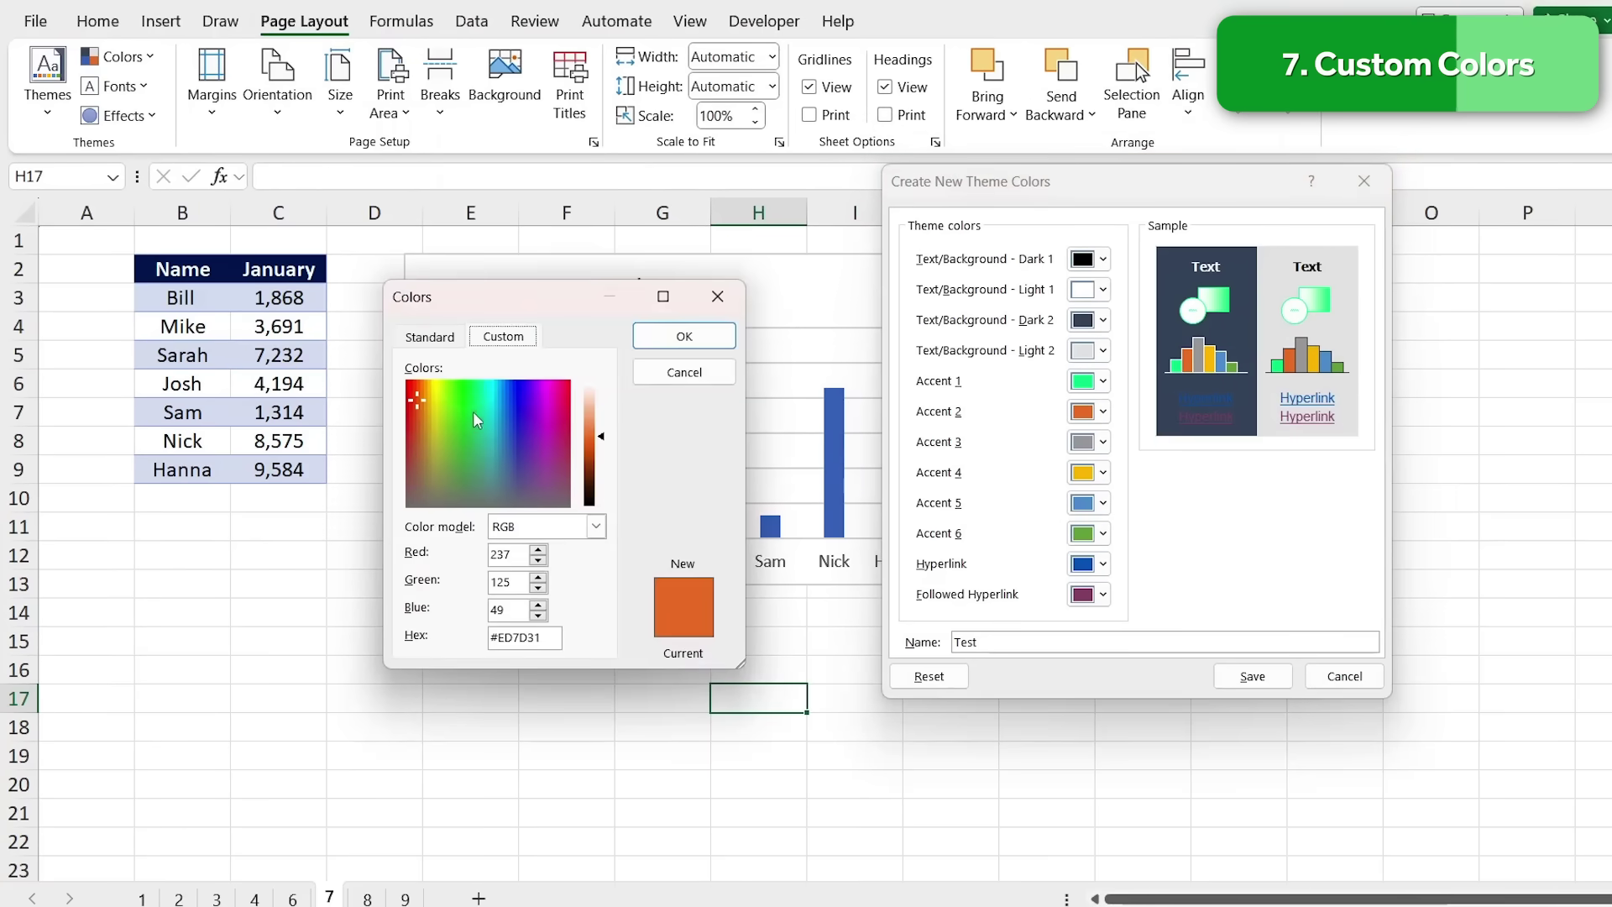
click(470, 407)
click(470, 442)
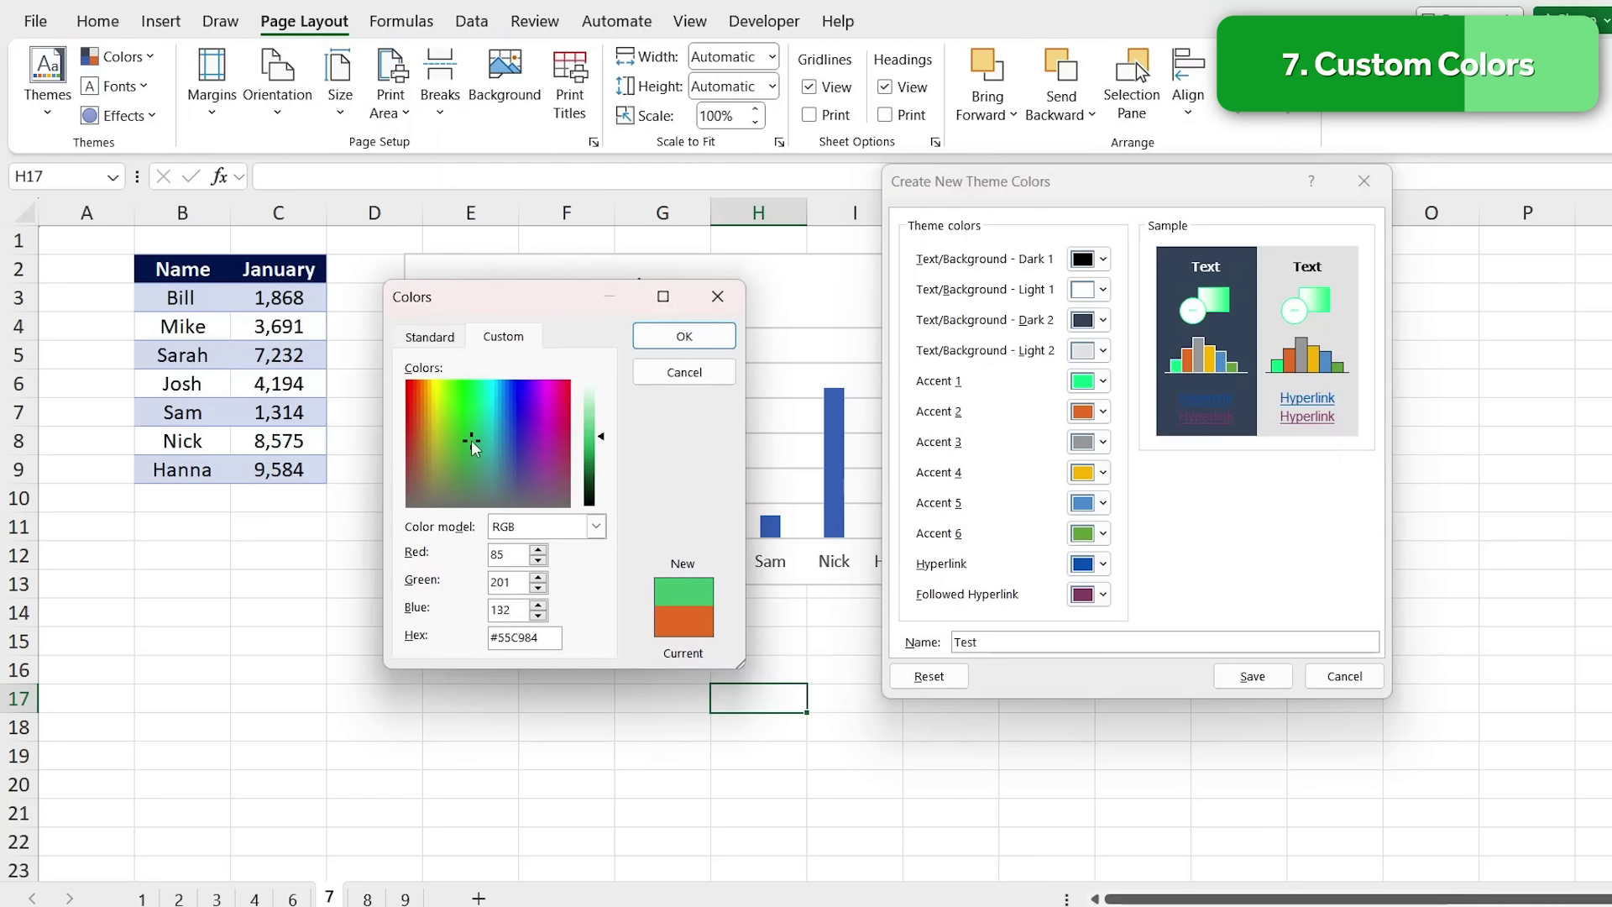
click(707, 339)
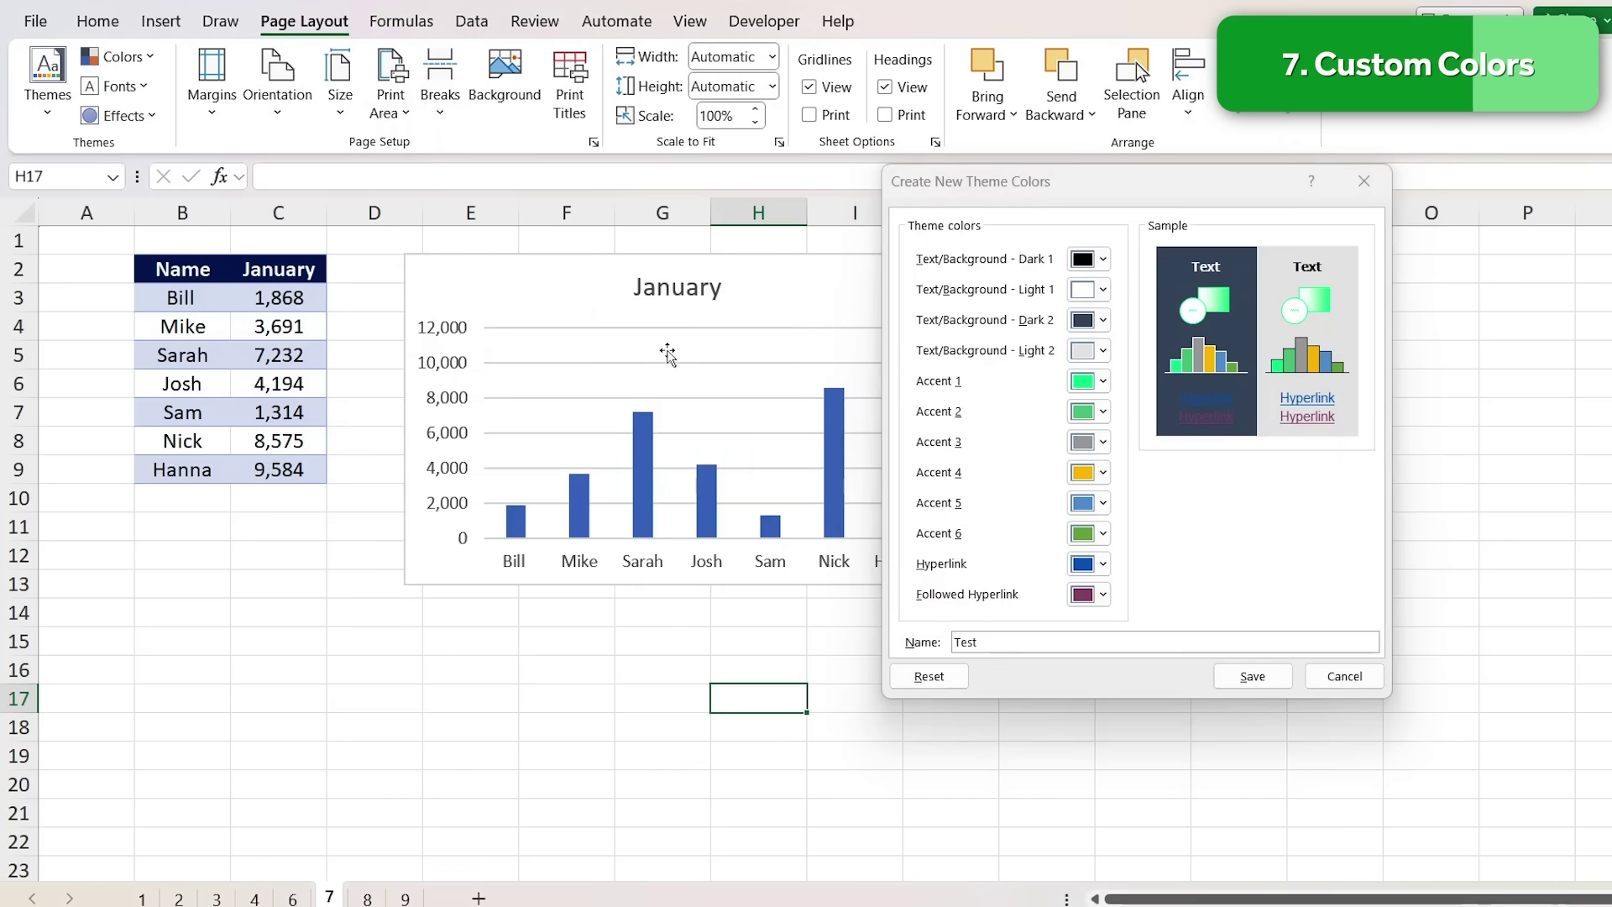
click(1252, 677)
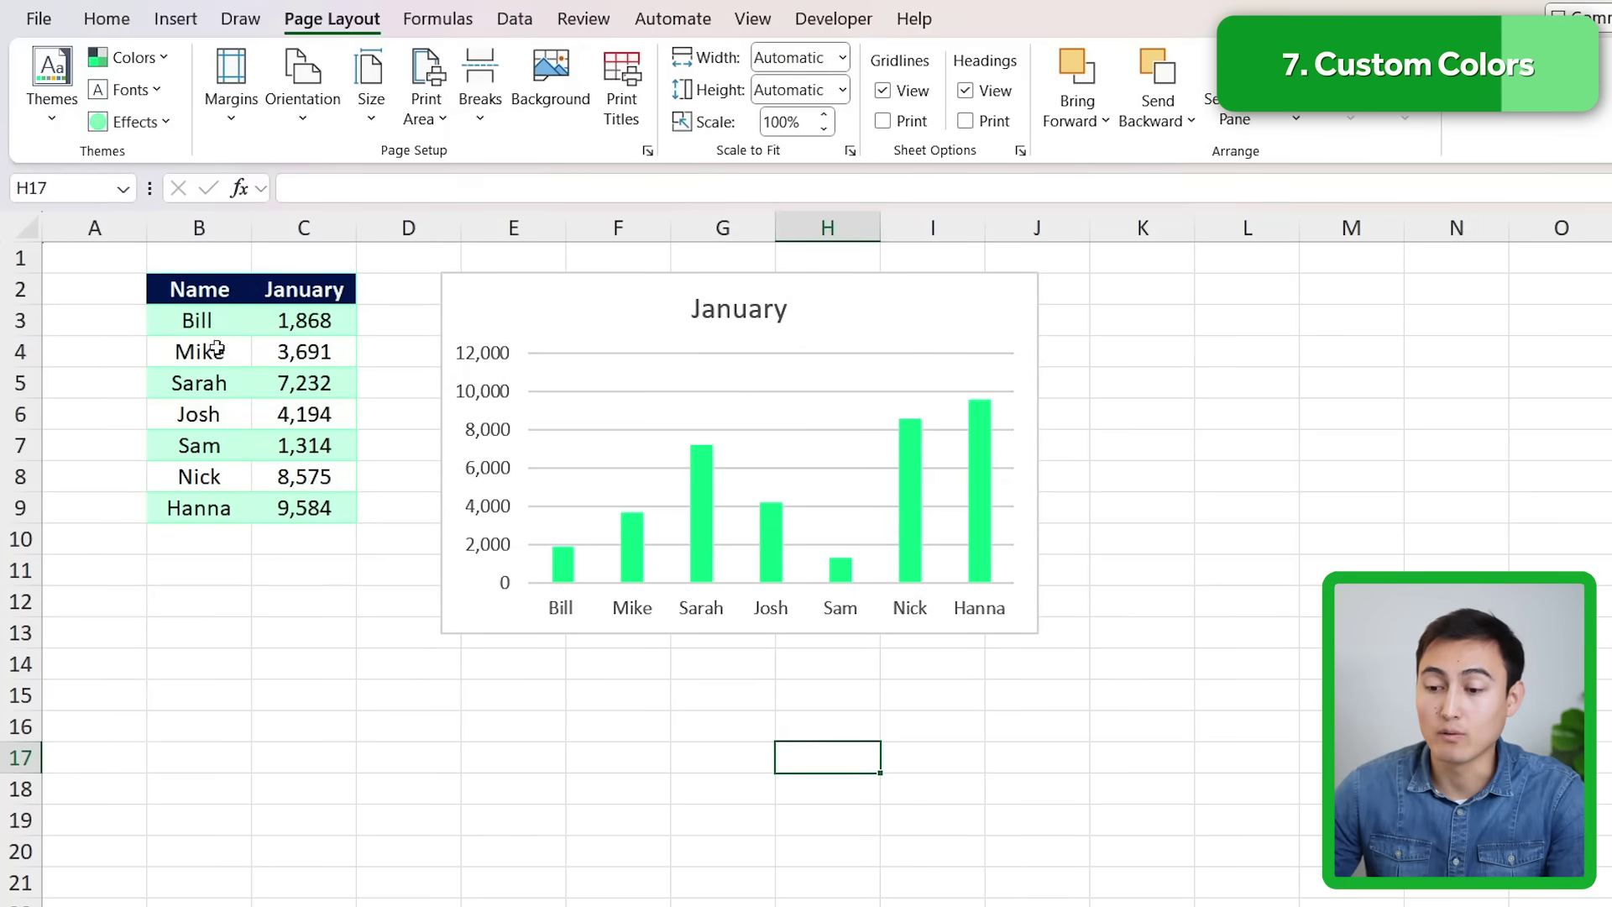
Inspect the green table rows and chart bars, then deselect them with an empty cell
drag(183, 319, 309, 353)
key(Down)
key(Down)
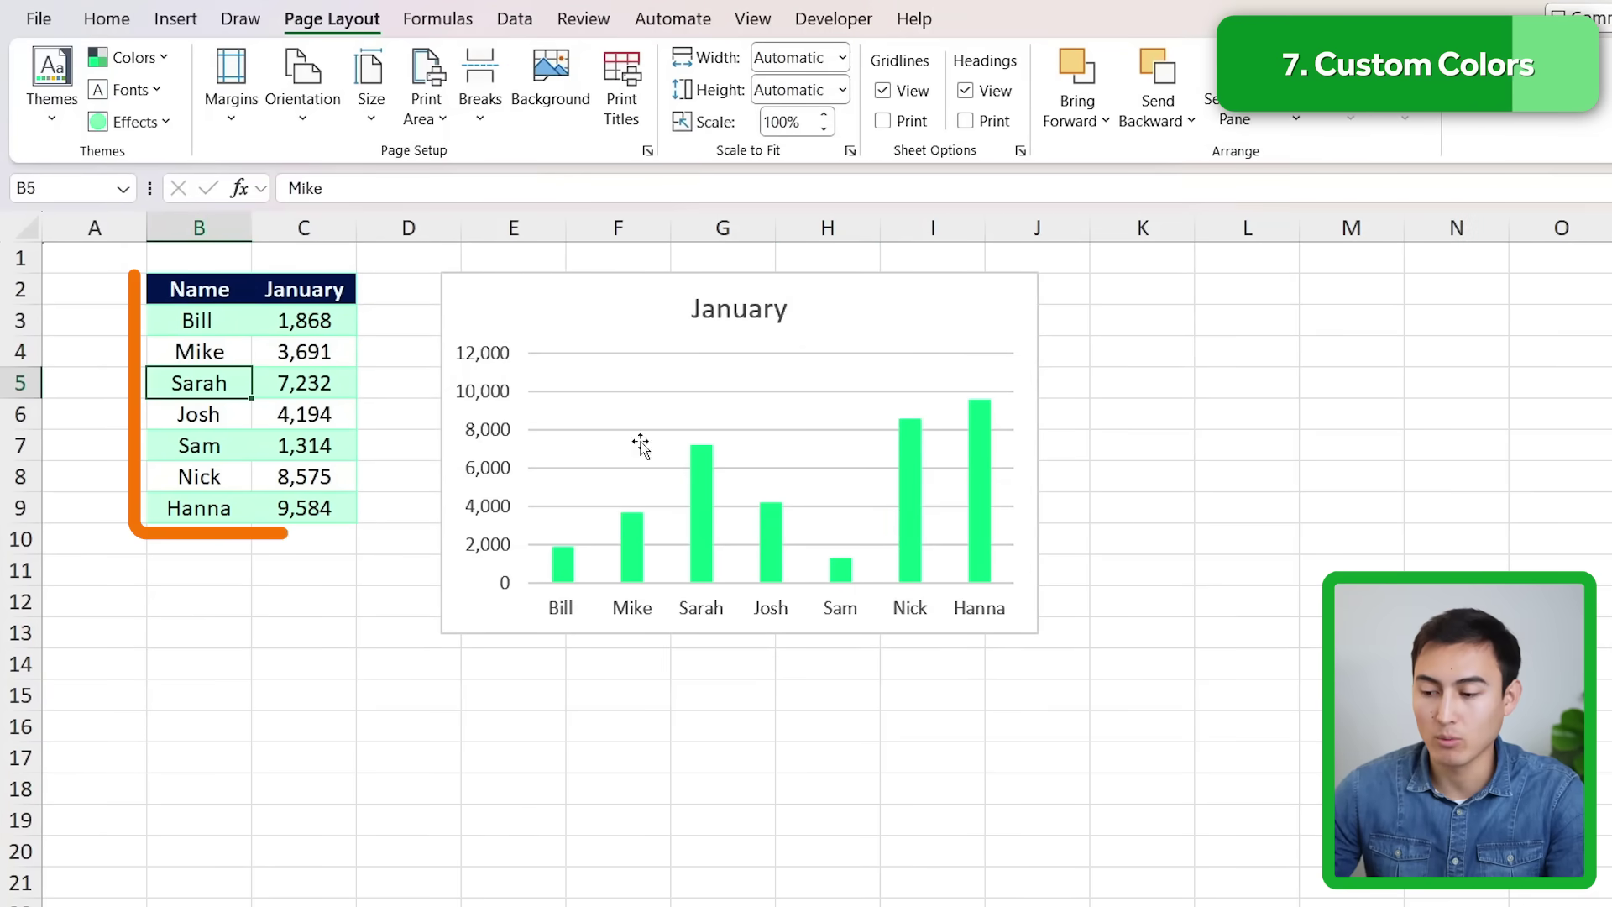
click(711, 519)
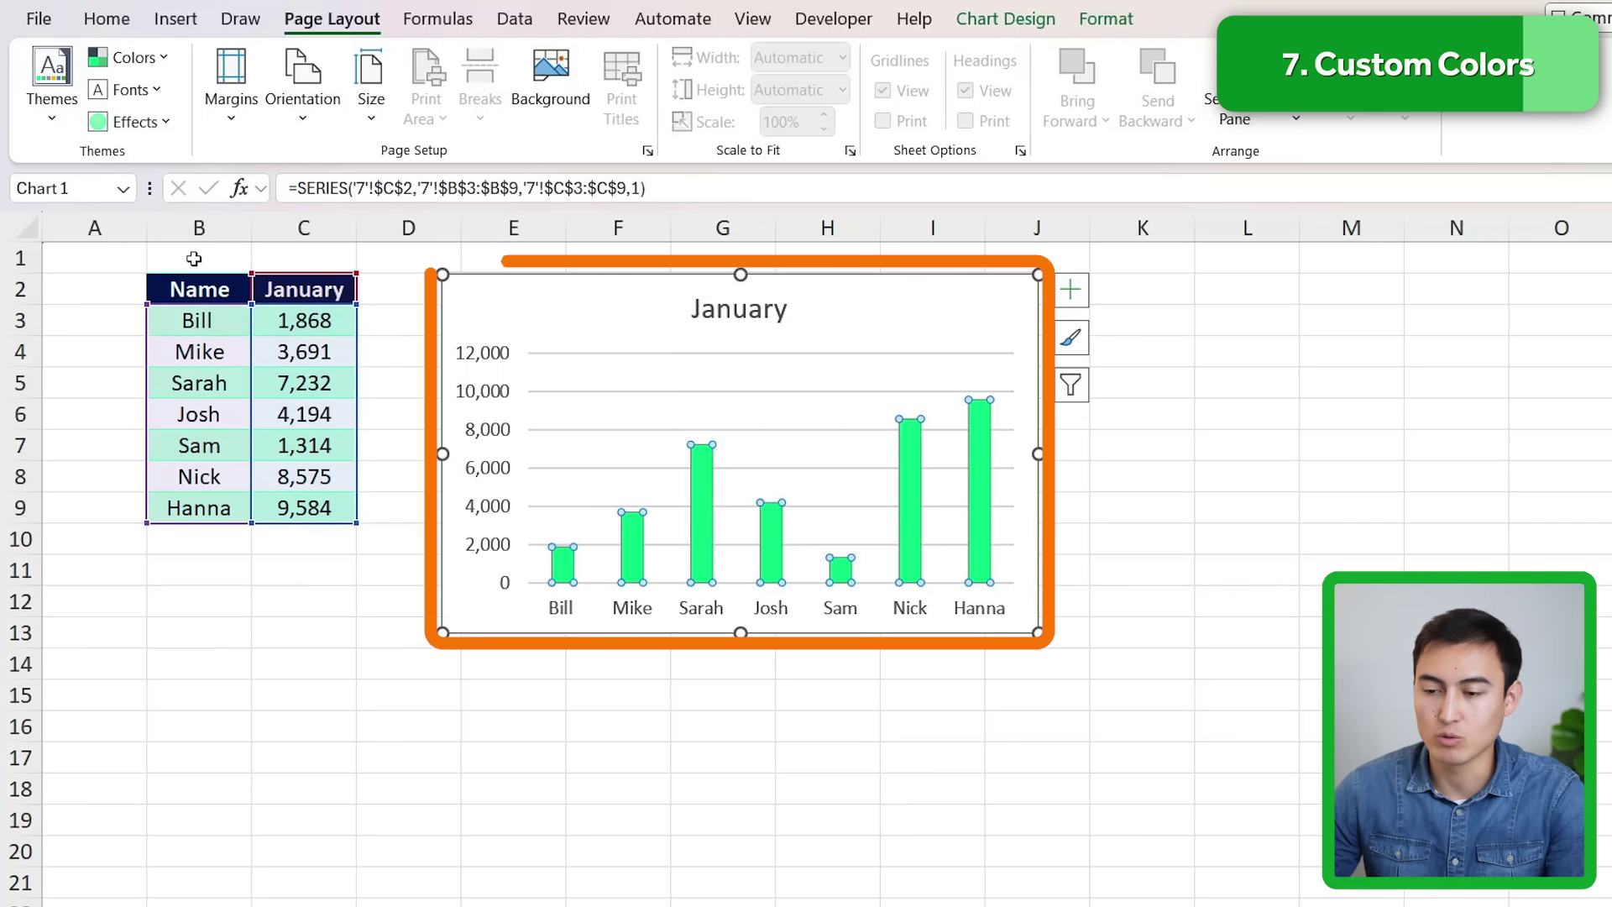
key(Escape)
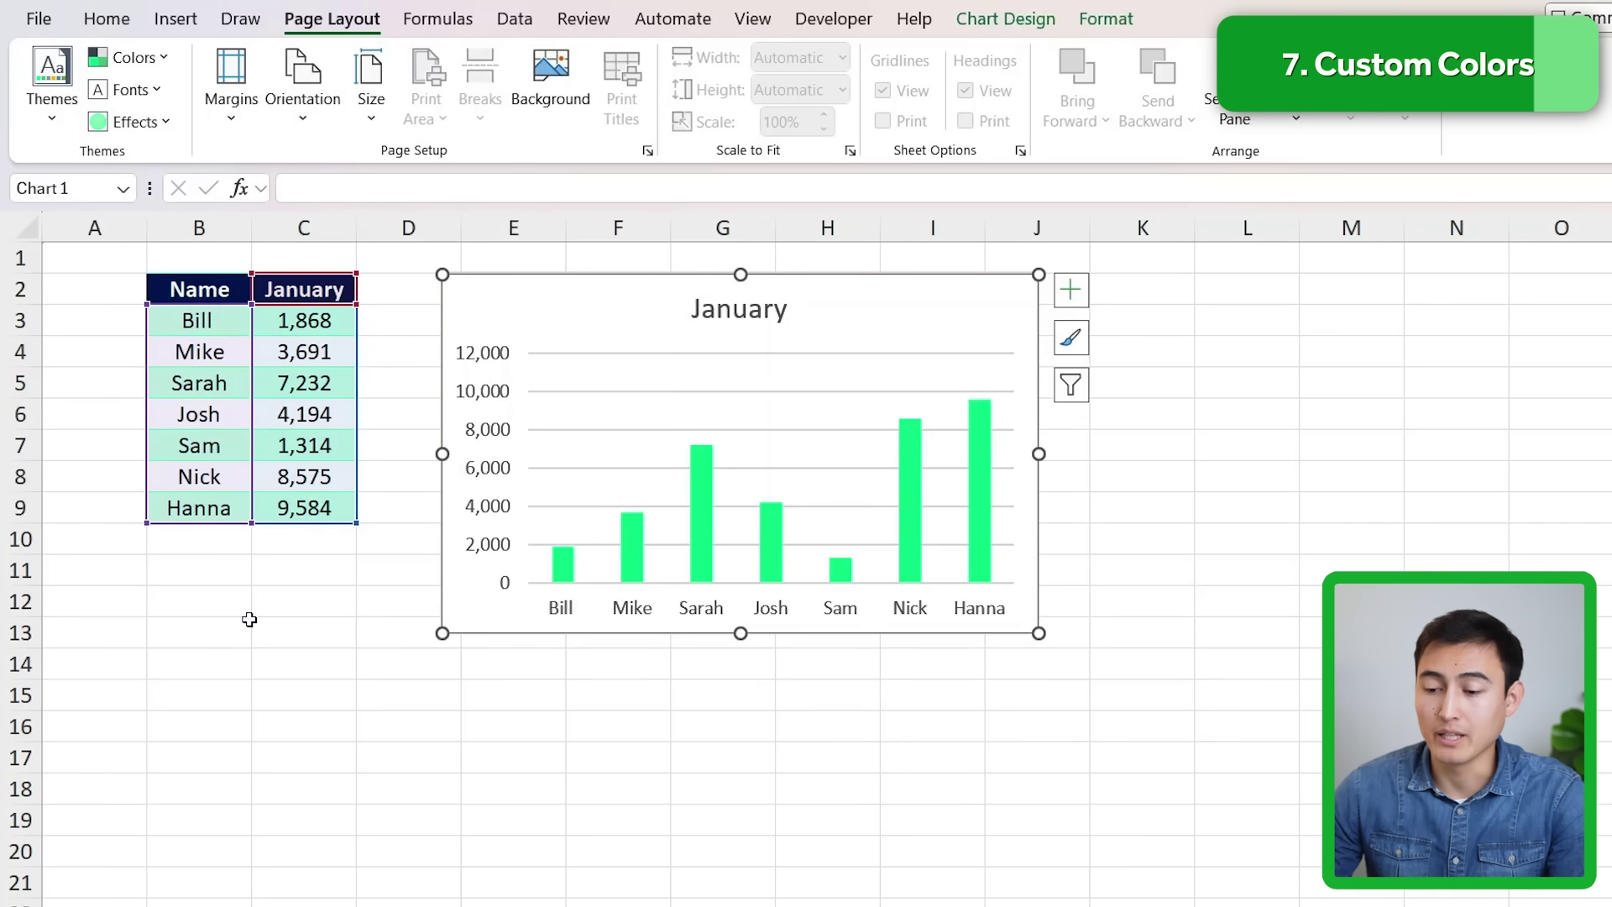
click(248, 620)
In a new workbook, show the Edit/Delete options for the Test colour set
key(ctrl+n)
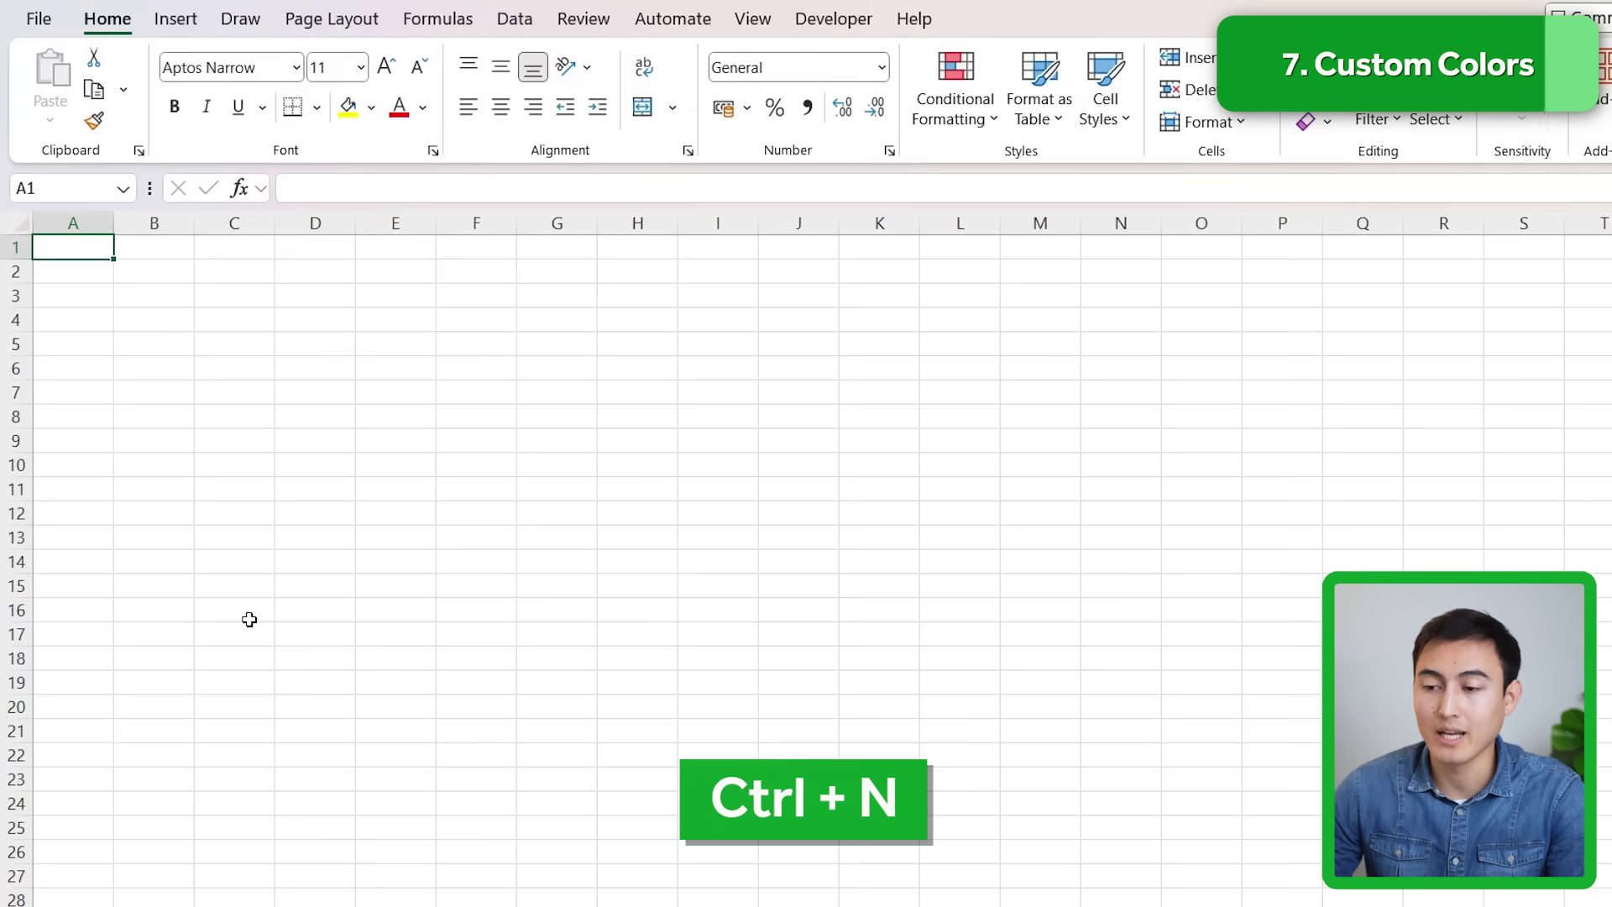
click(327, 19)
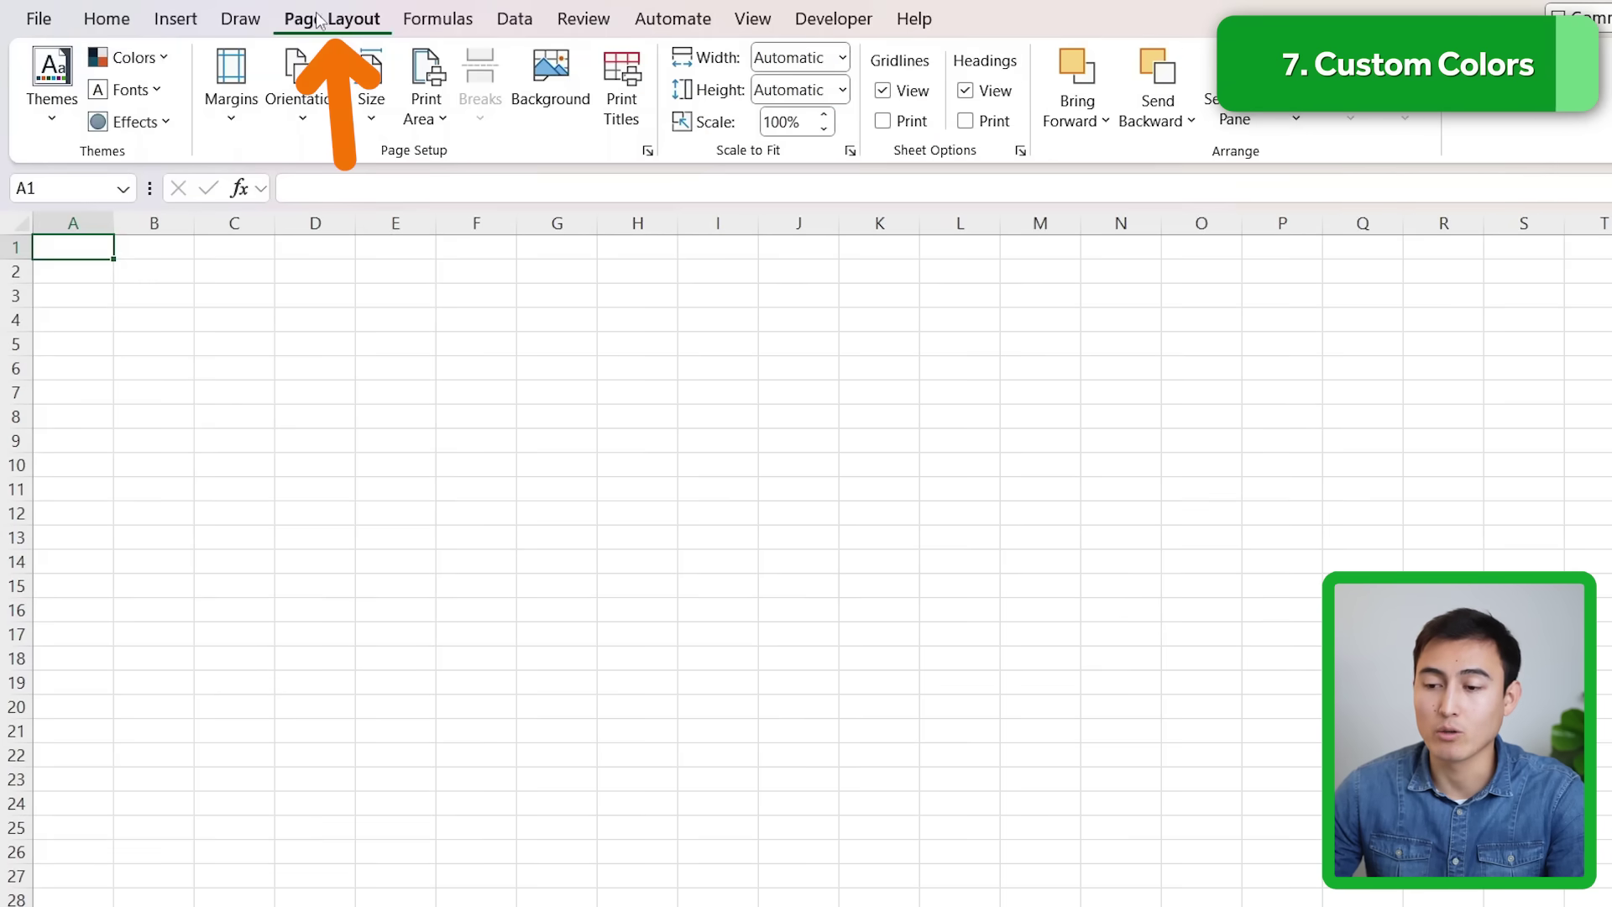
click(137, 63)
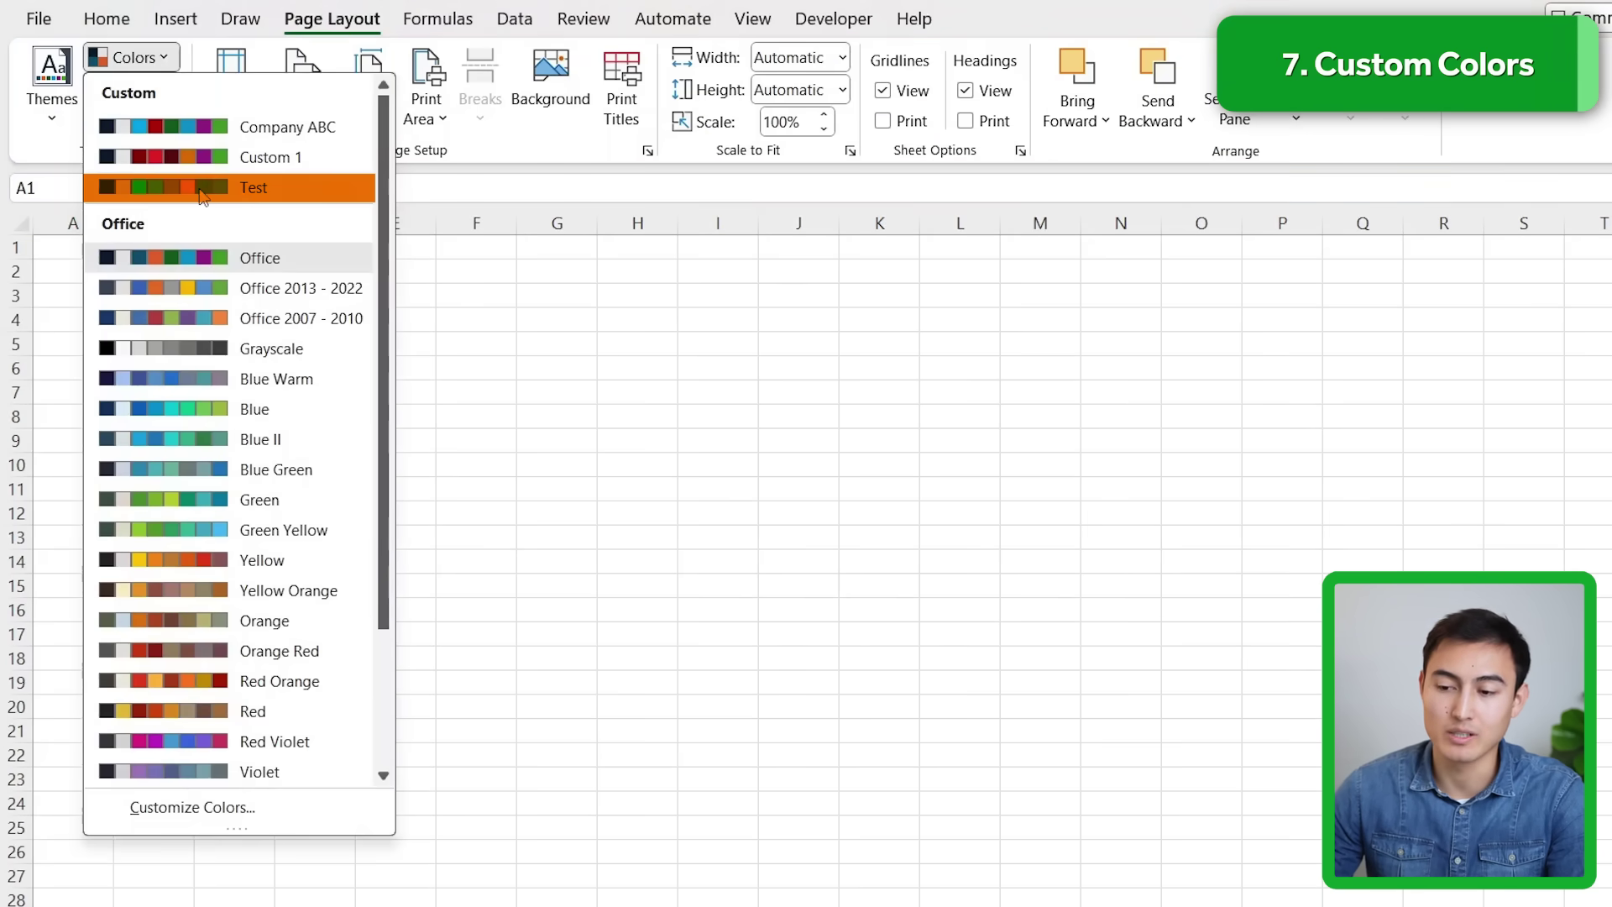
right_click(282, 186)
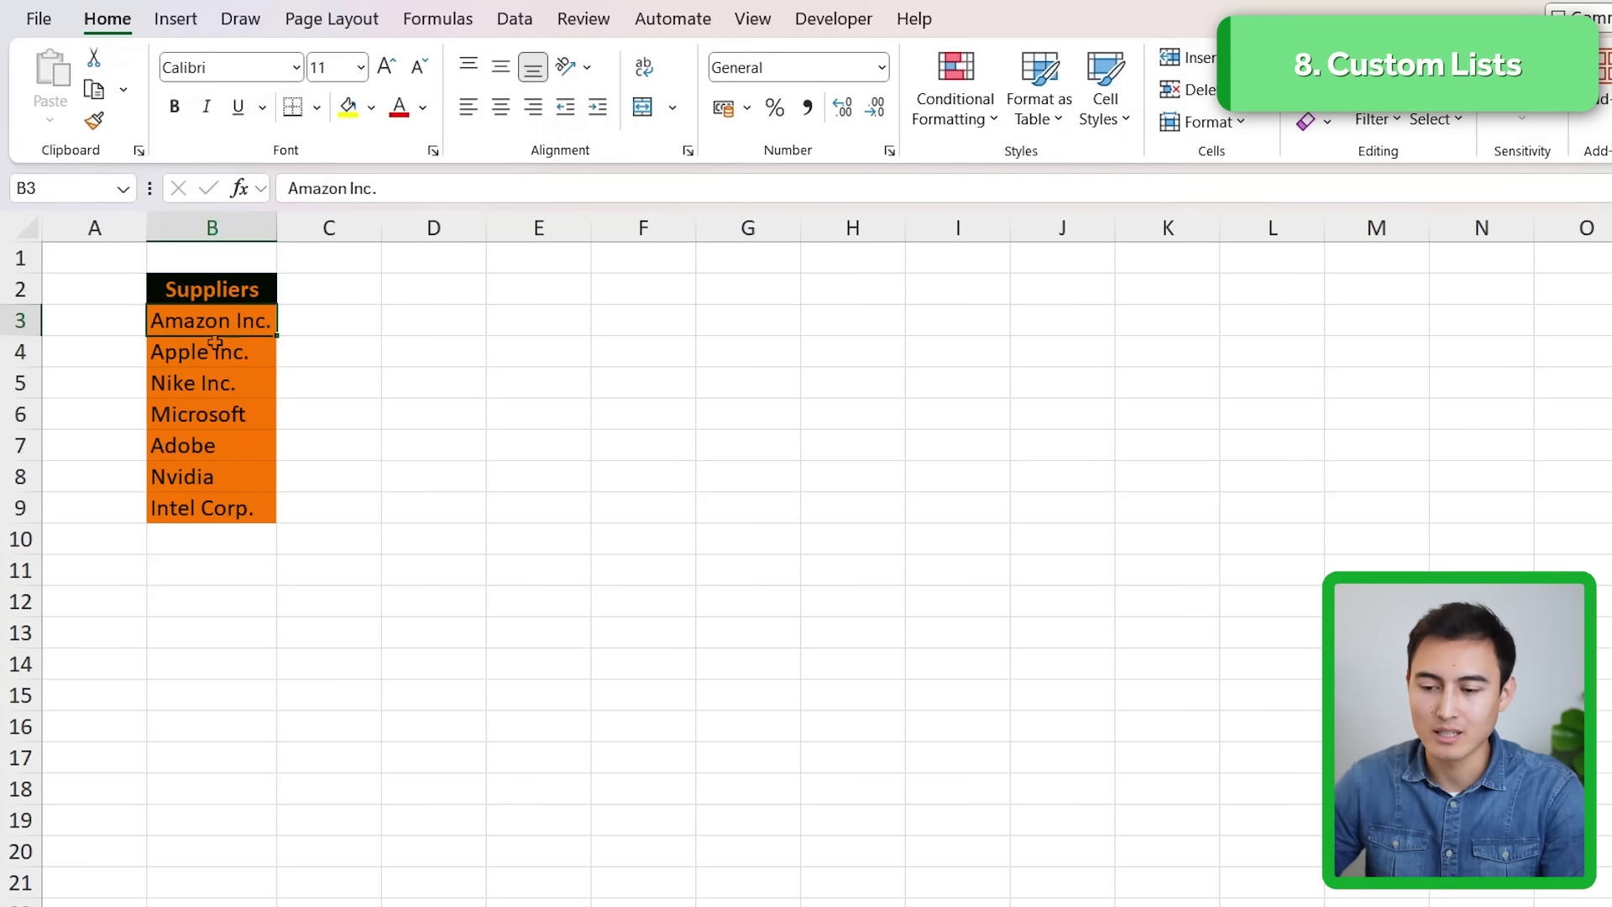
Select the bold Suppliers header cell above the seven company names
key(Up)
key(Up)
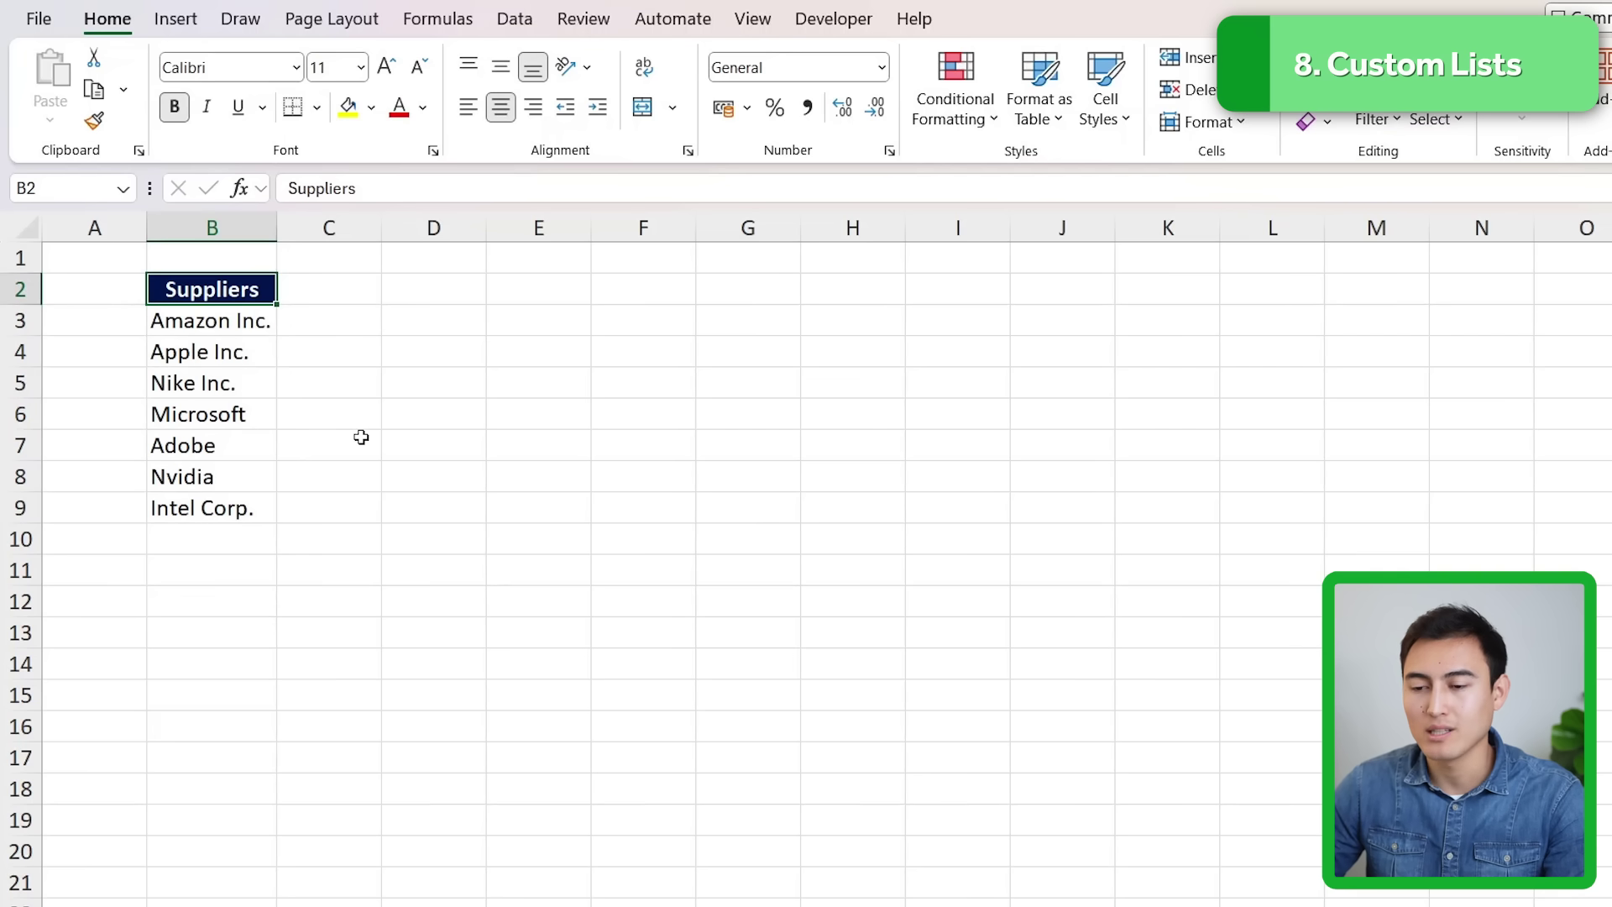
Open the Custom Lists editor from the Advanced page of Excel Options
click(39, 20)
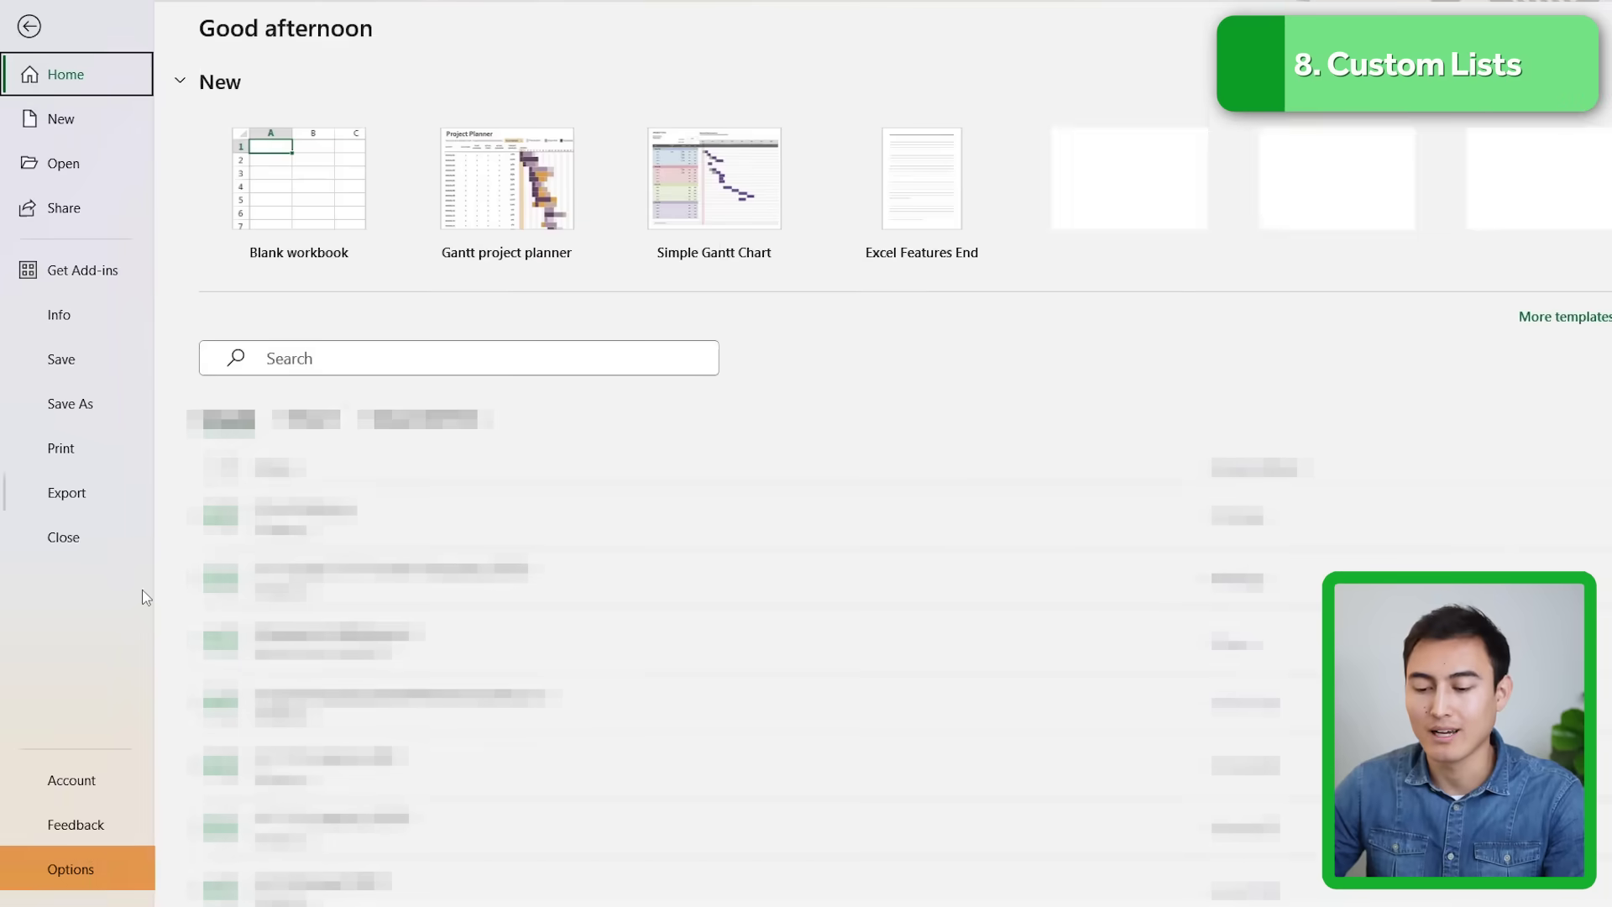
click(72, 869)
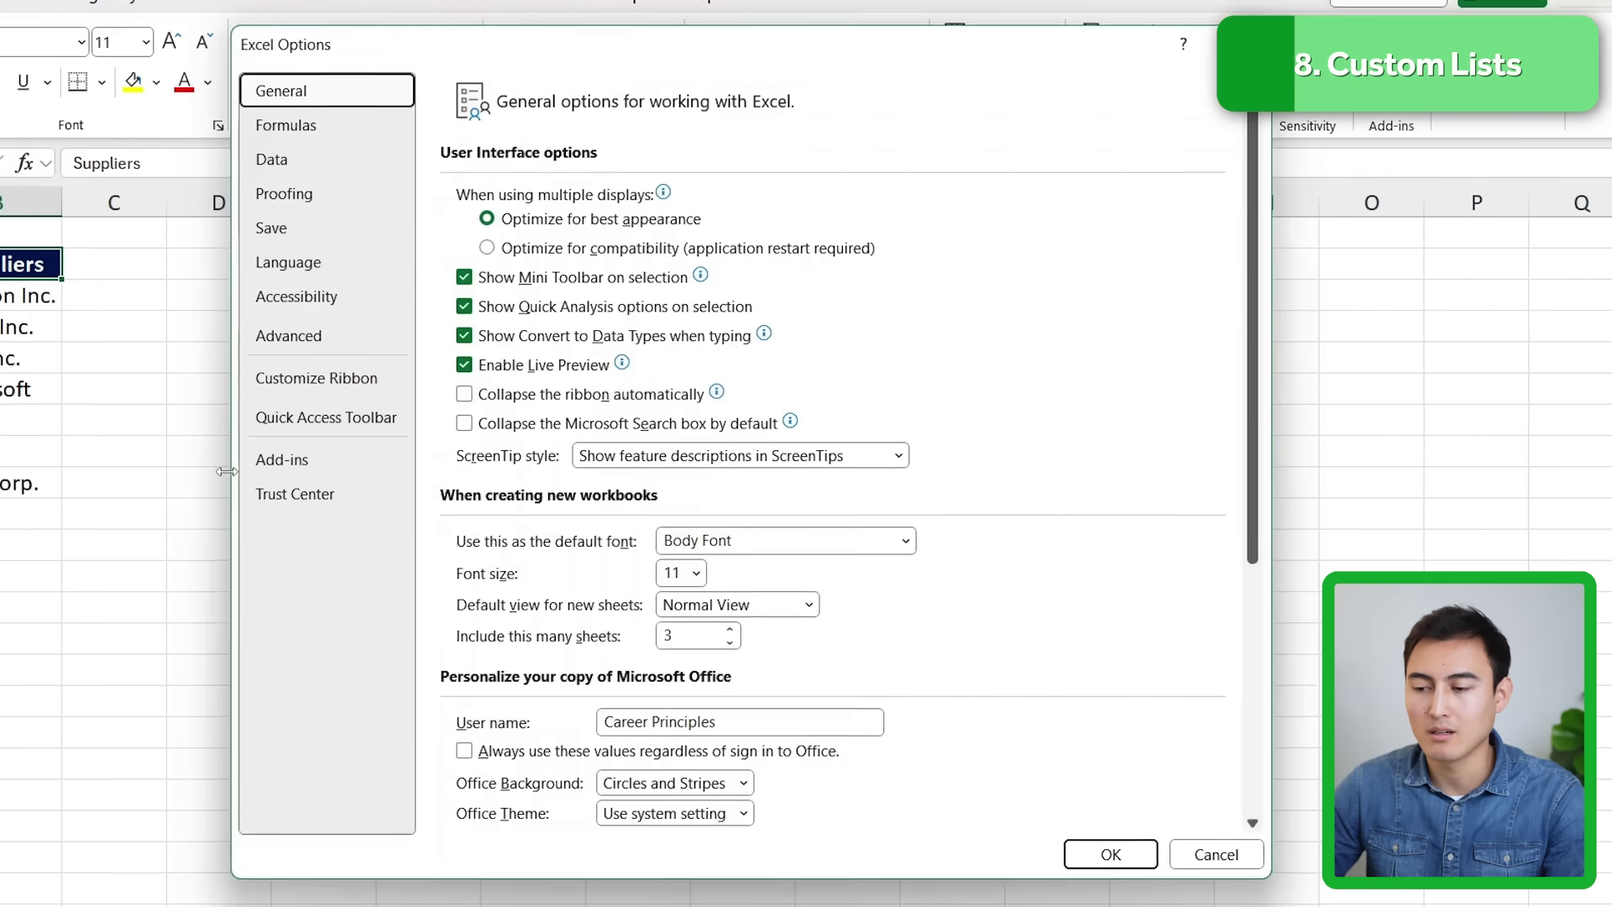
click(320, 353)
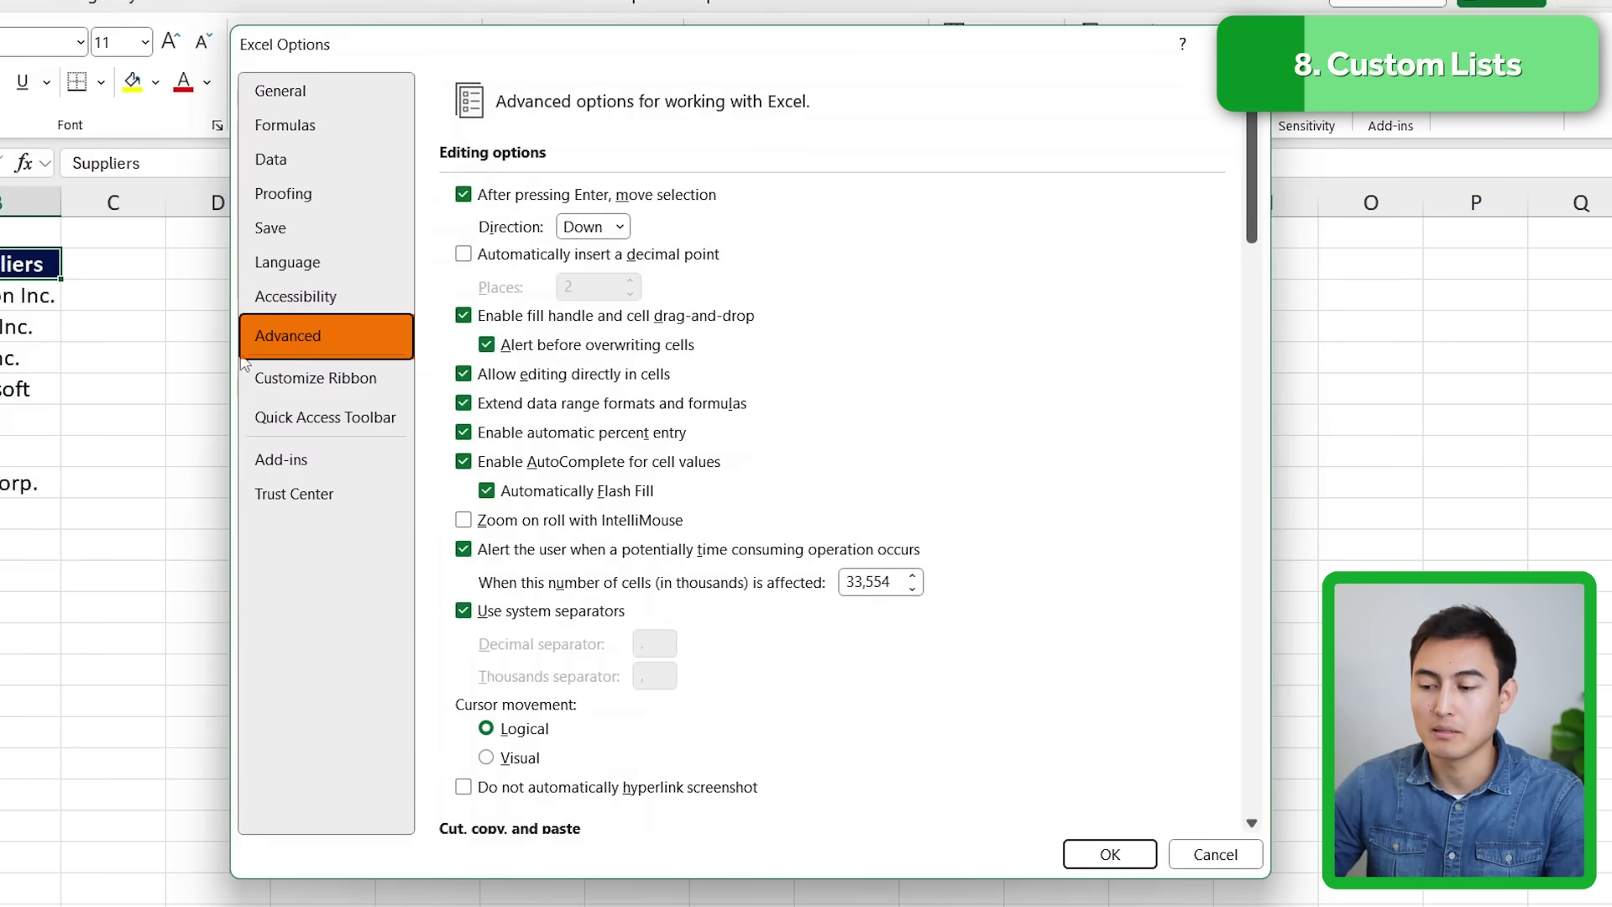
scroll(1066, 617, down, 10)
scroll(1066, 617, down, 10)
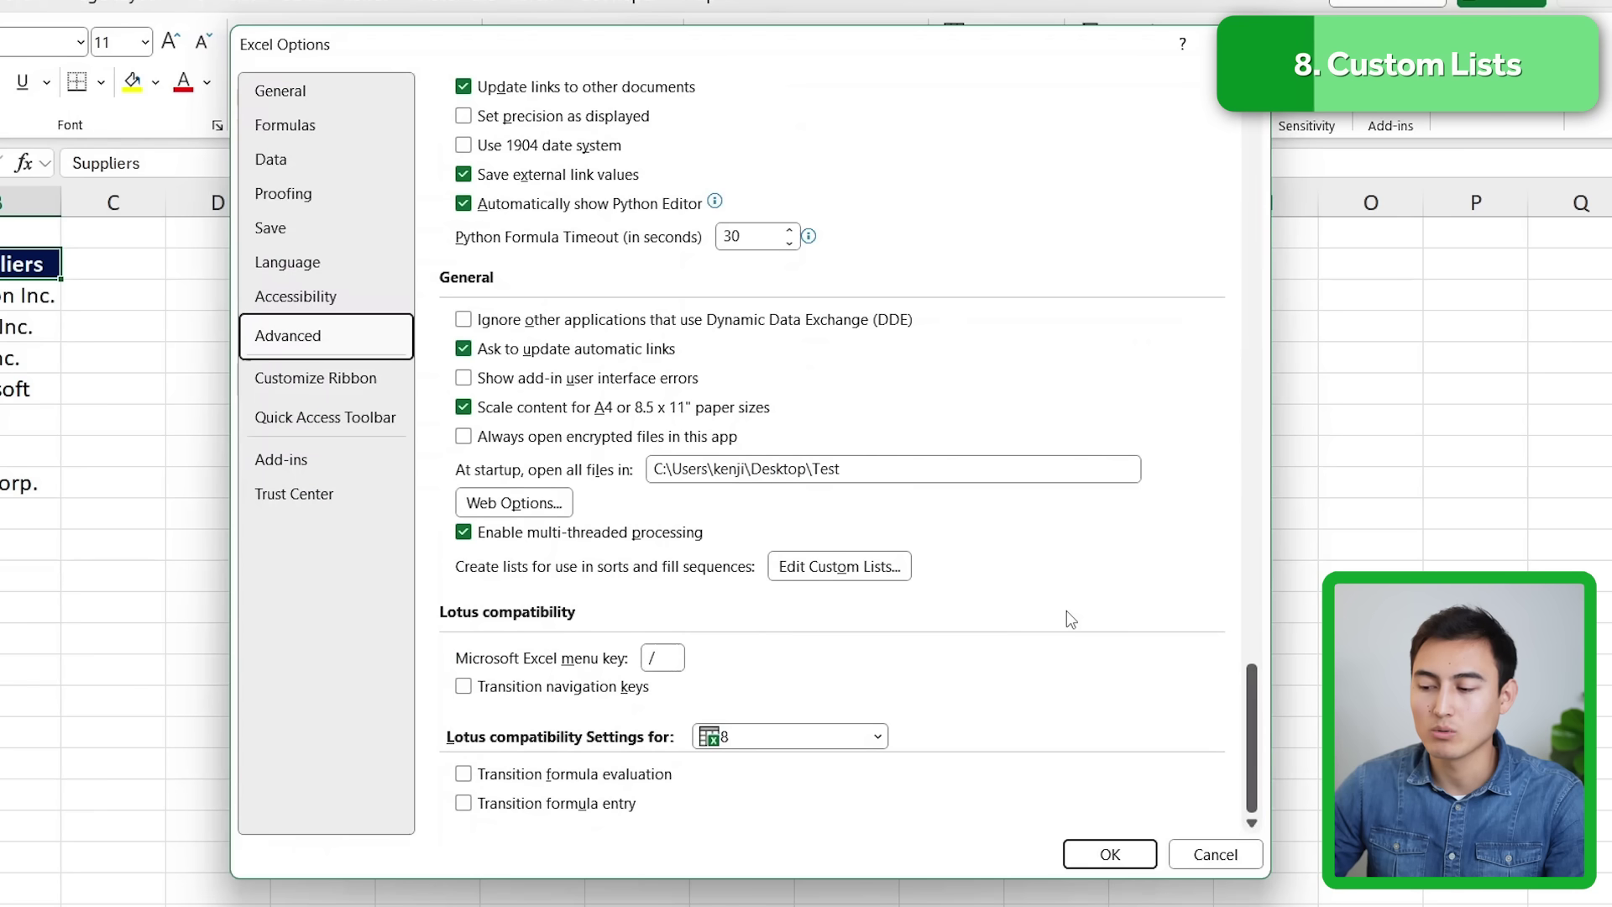
click(844, 569)
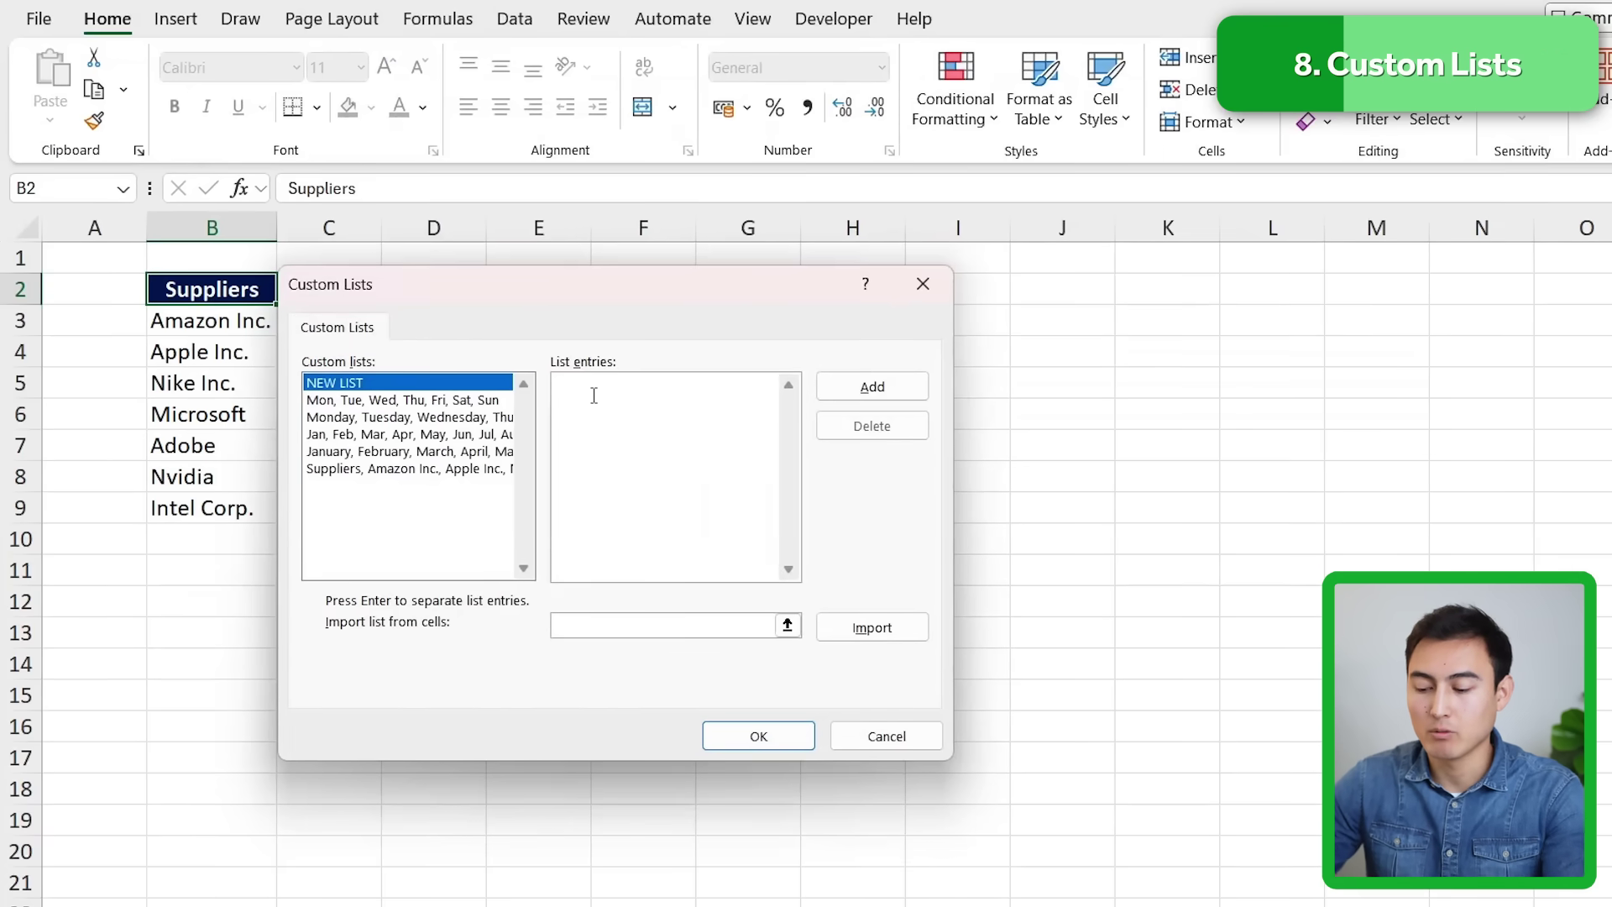
text(Hello,)
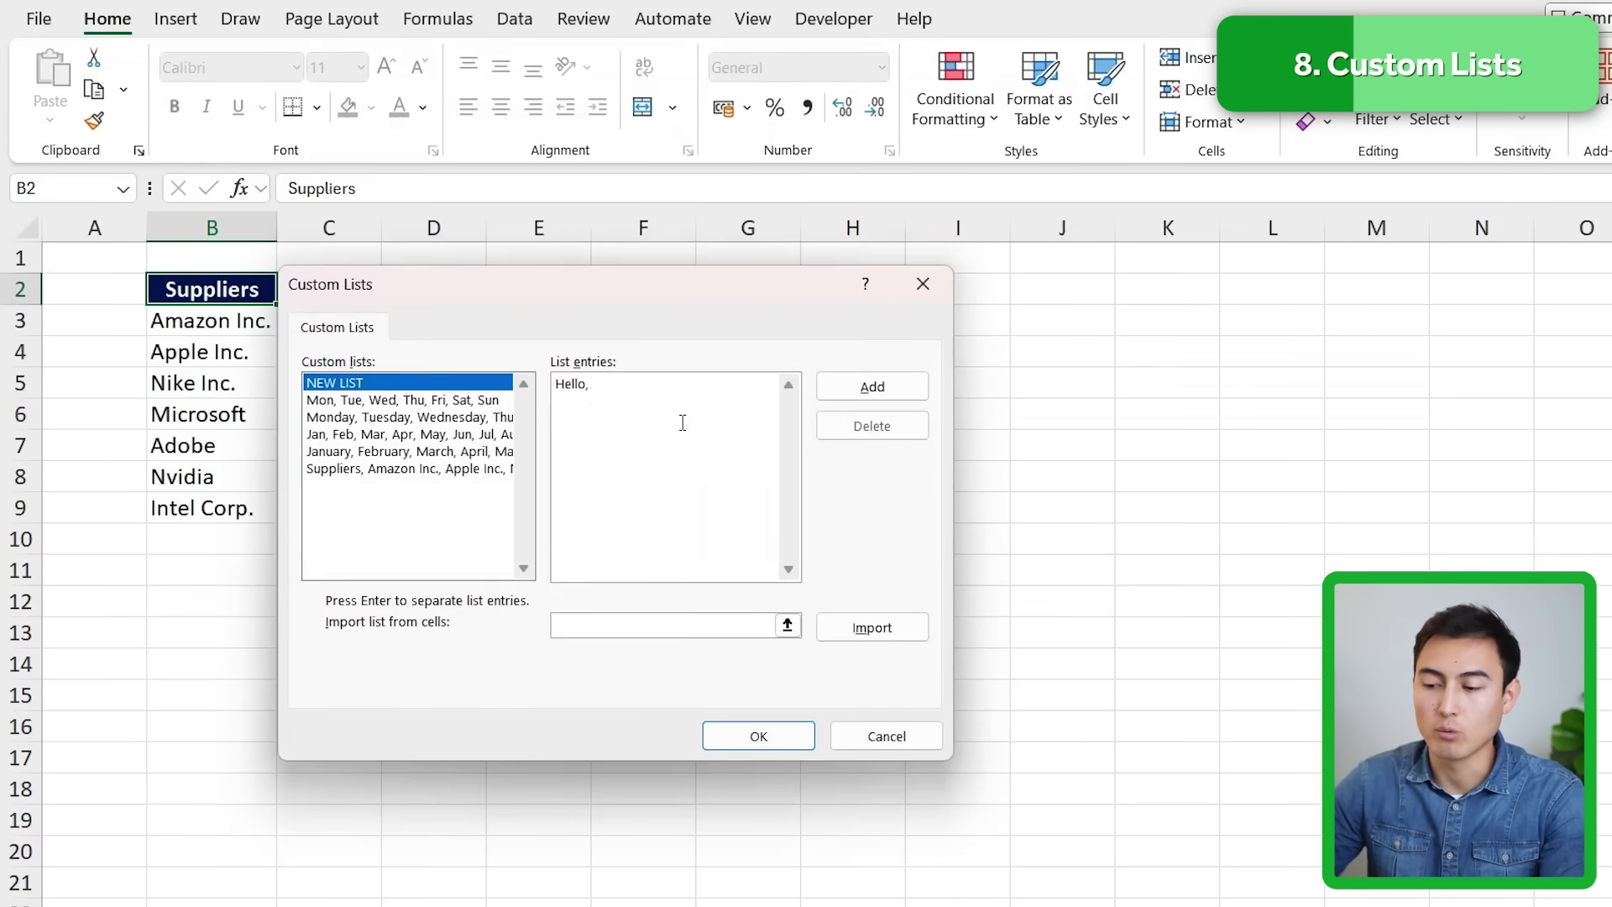
Import the supplier names in B2:B9 as a custom list and confirm the Custom Lists dialog
key(BackSpace)
key(BackSpace)
key(BackSpace)
key(BackSpace)
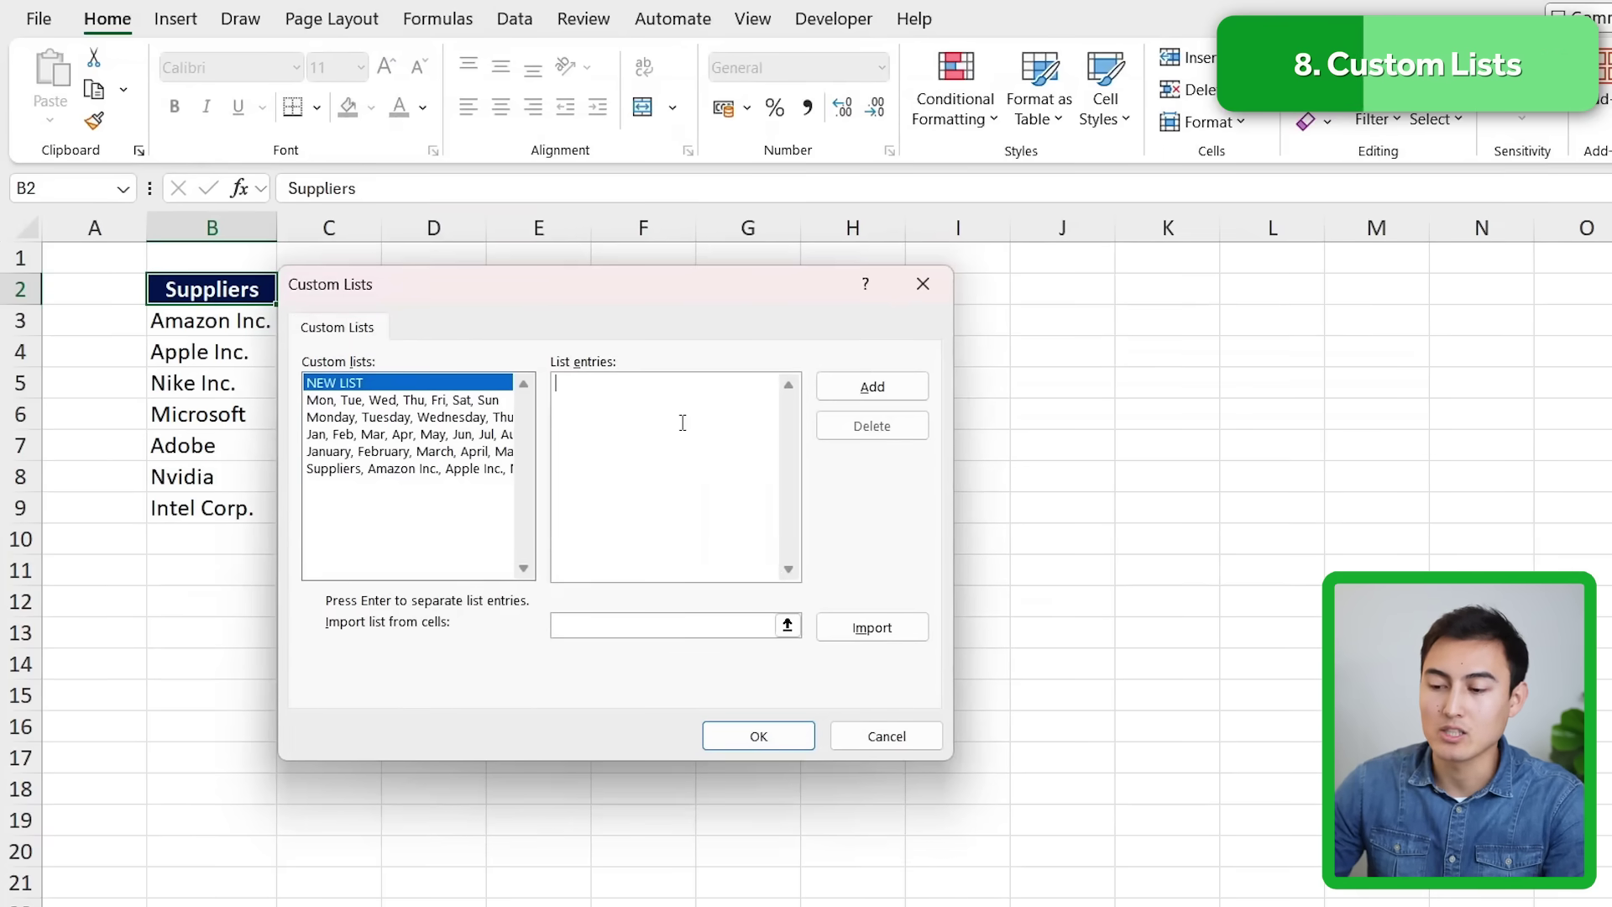
click(745, 627)
click(787, 625)
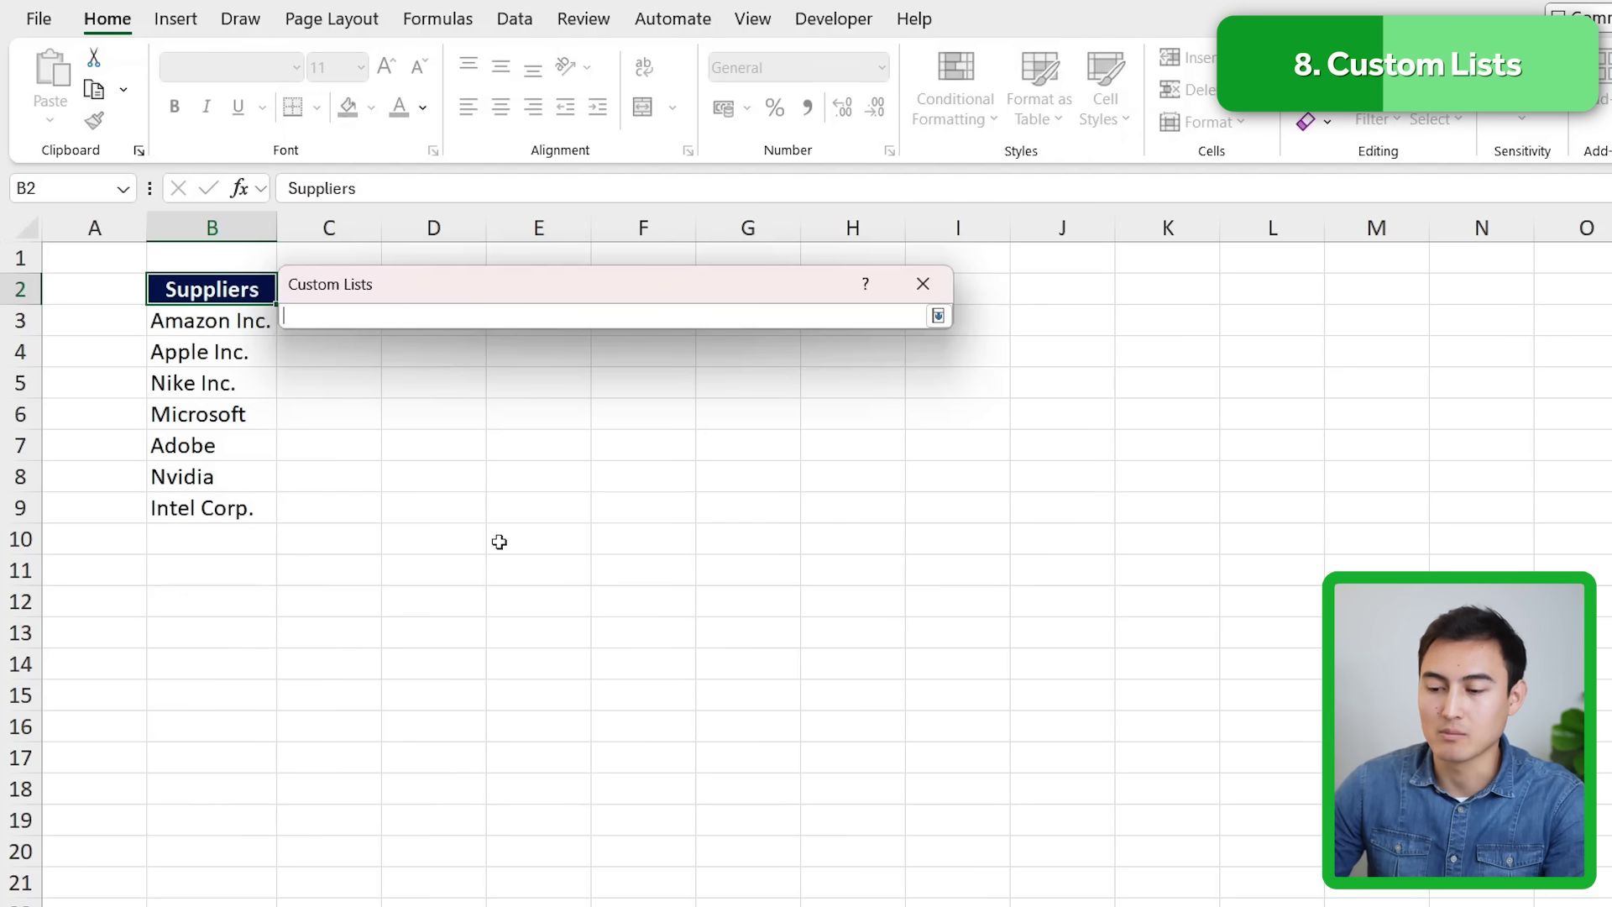
drag(200, 290, 185, 508)
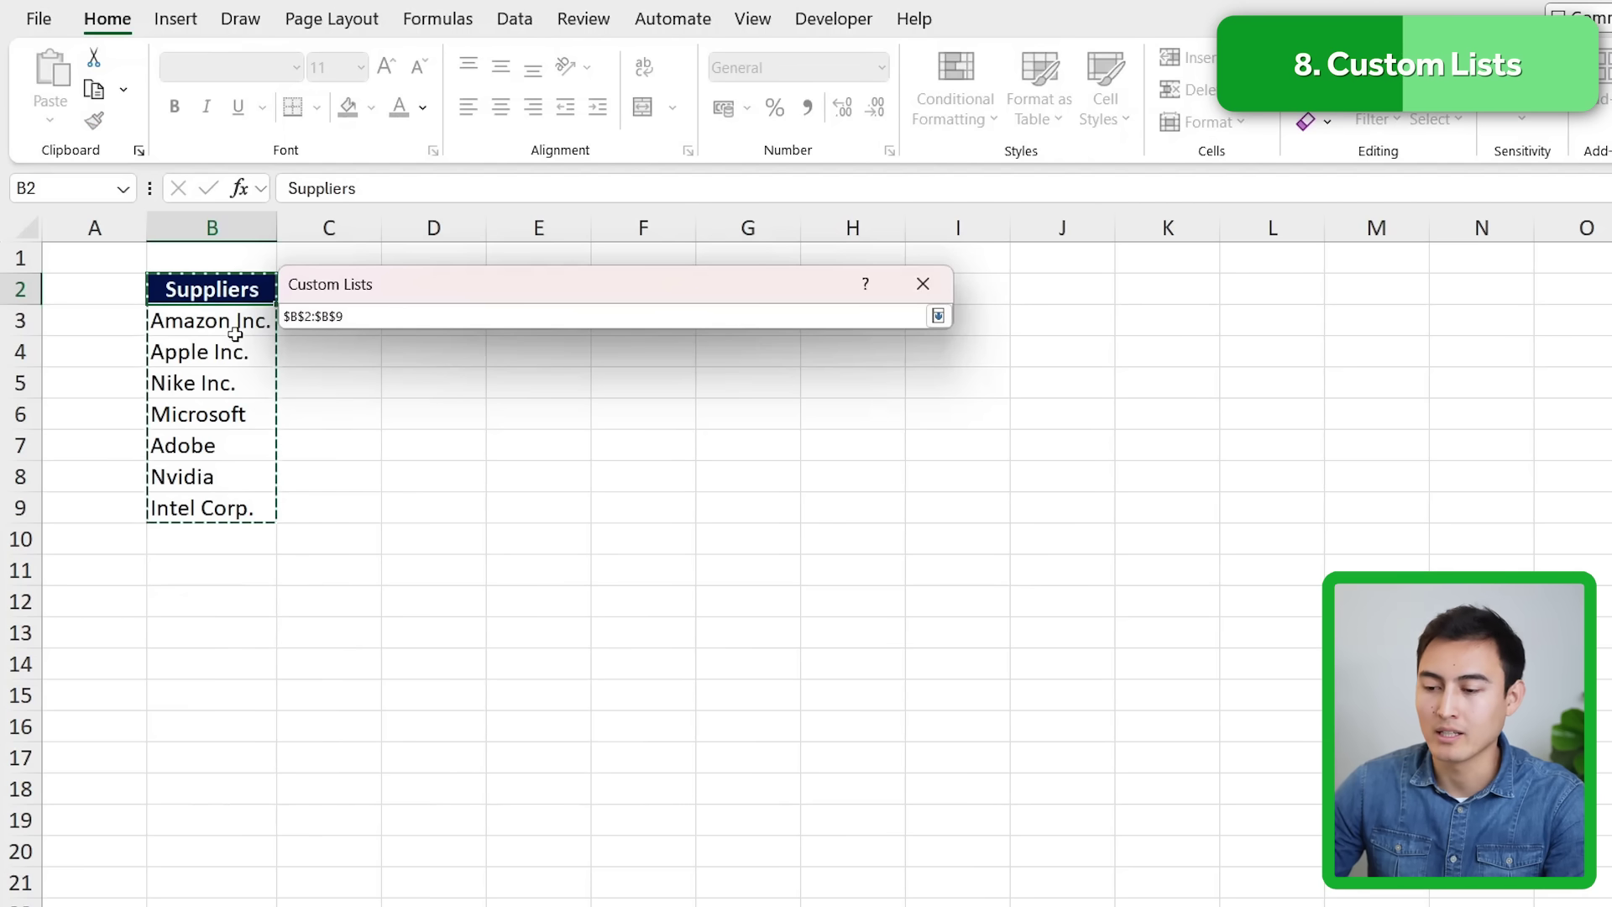
key(Return)
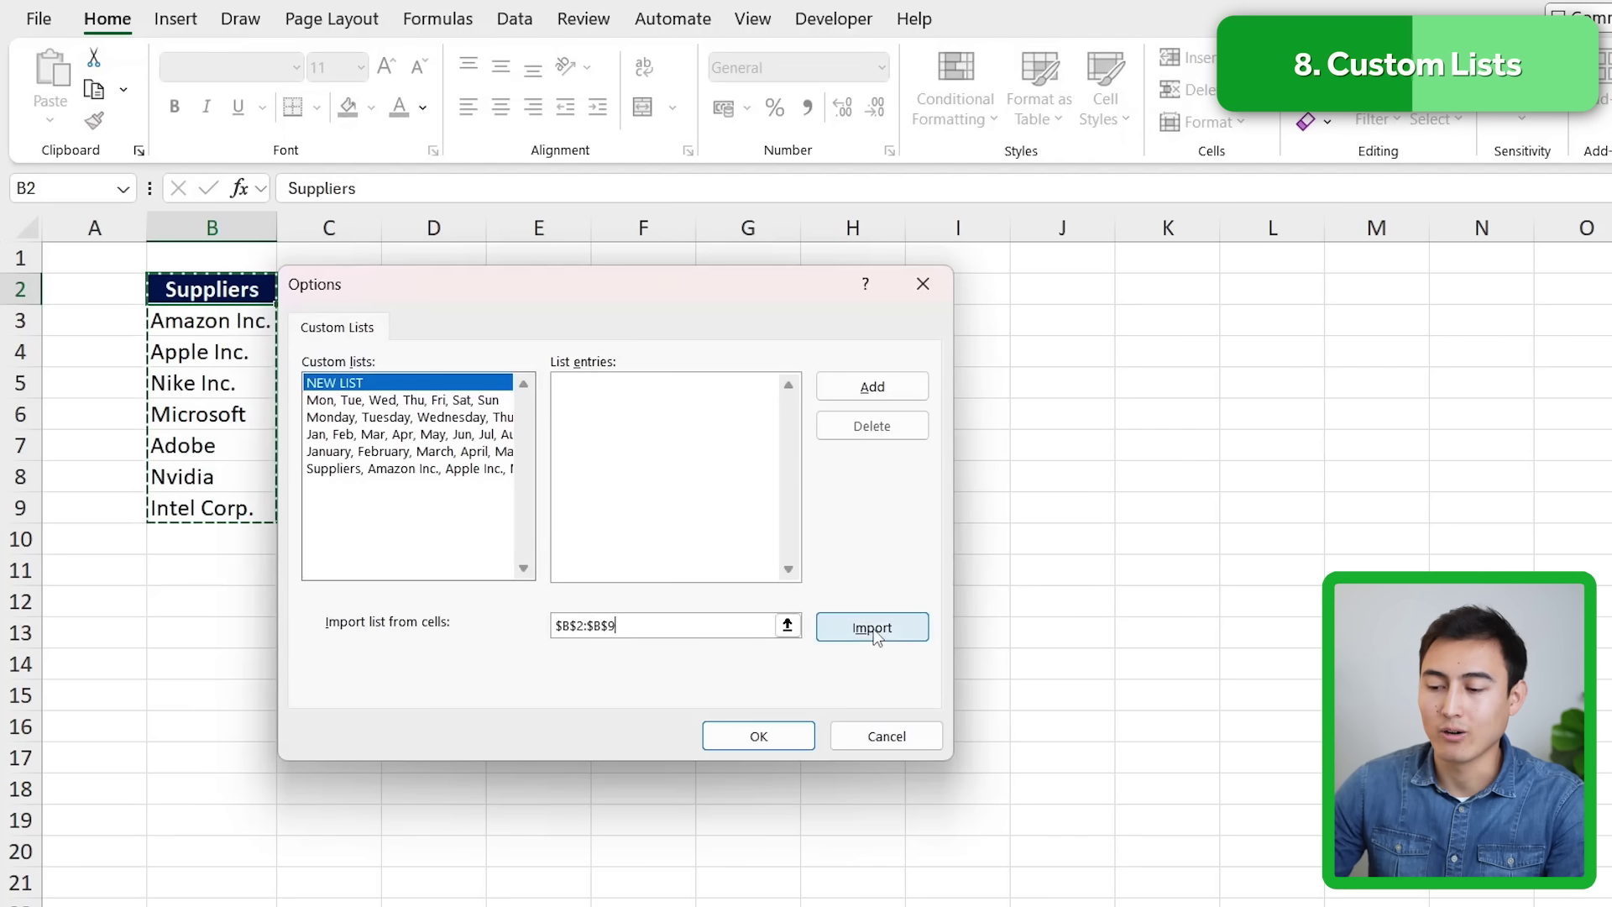
click(867, 629)
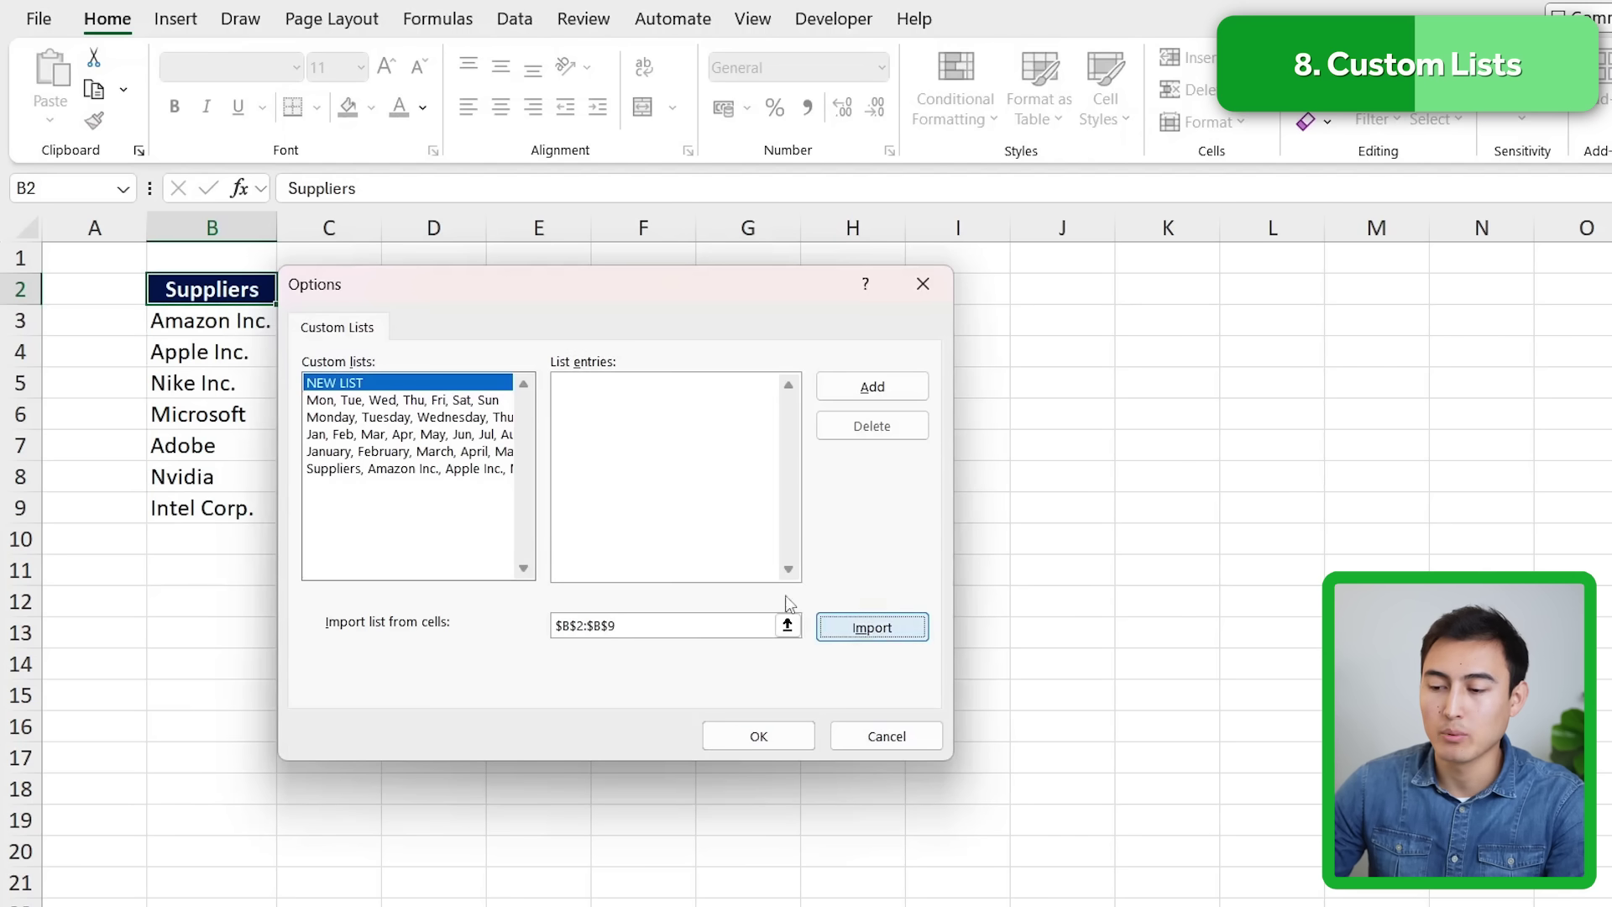
click(360, 472)
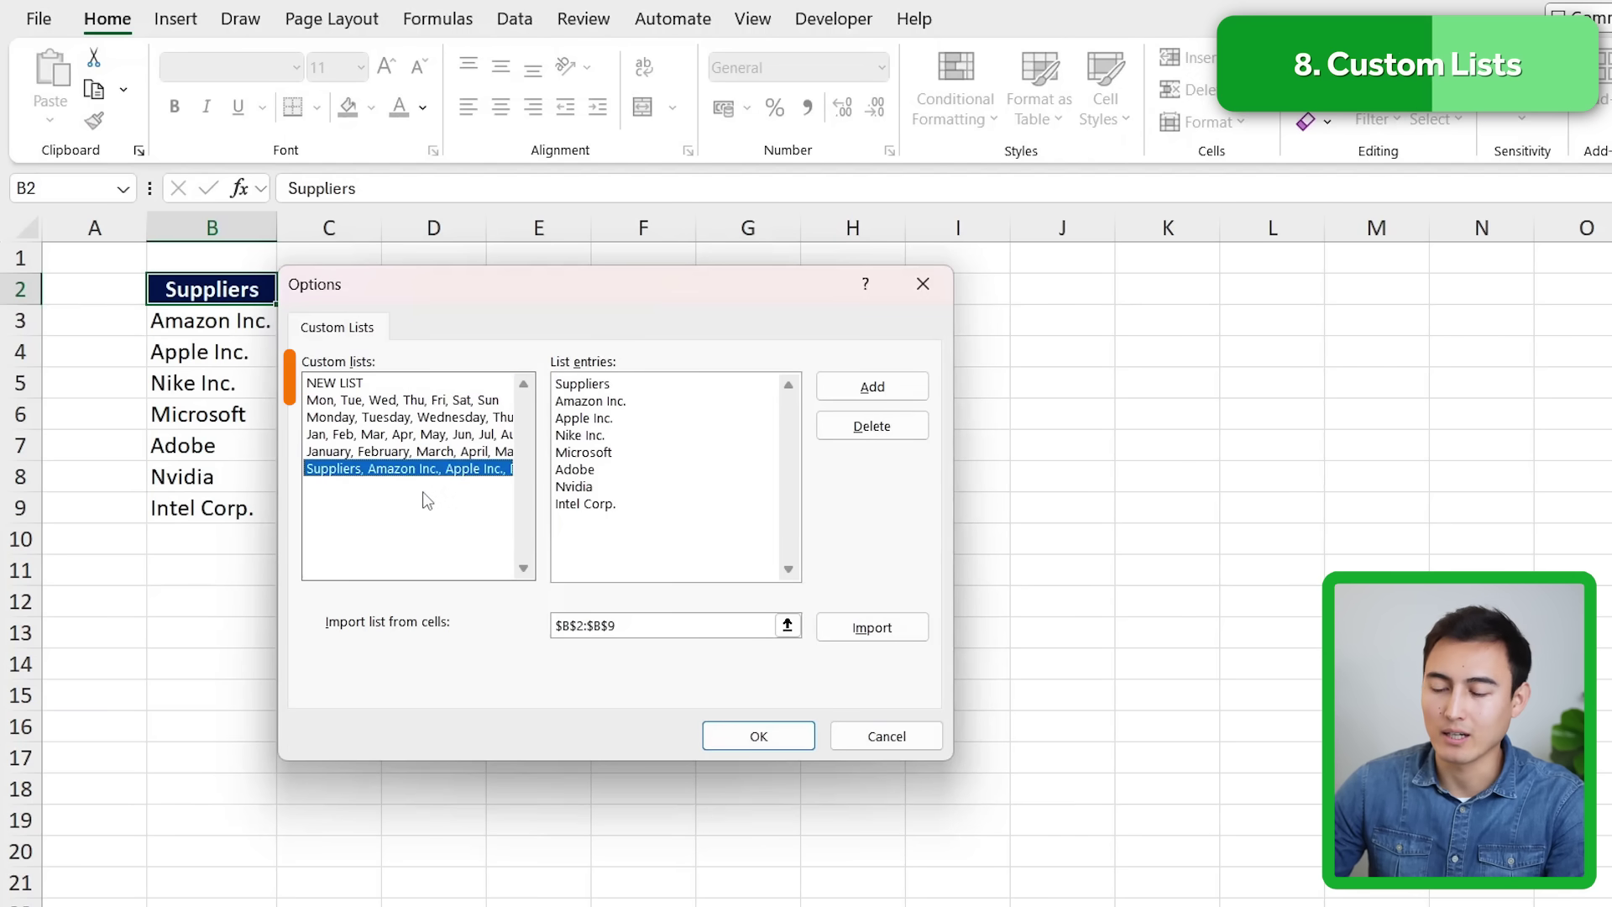
click(755, 735)
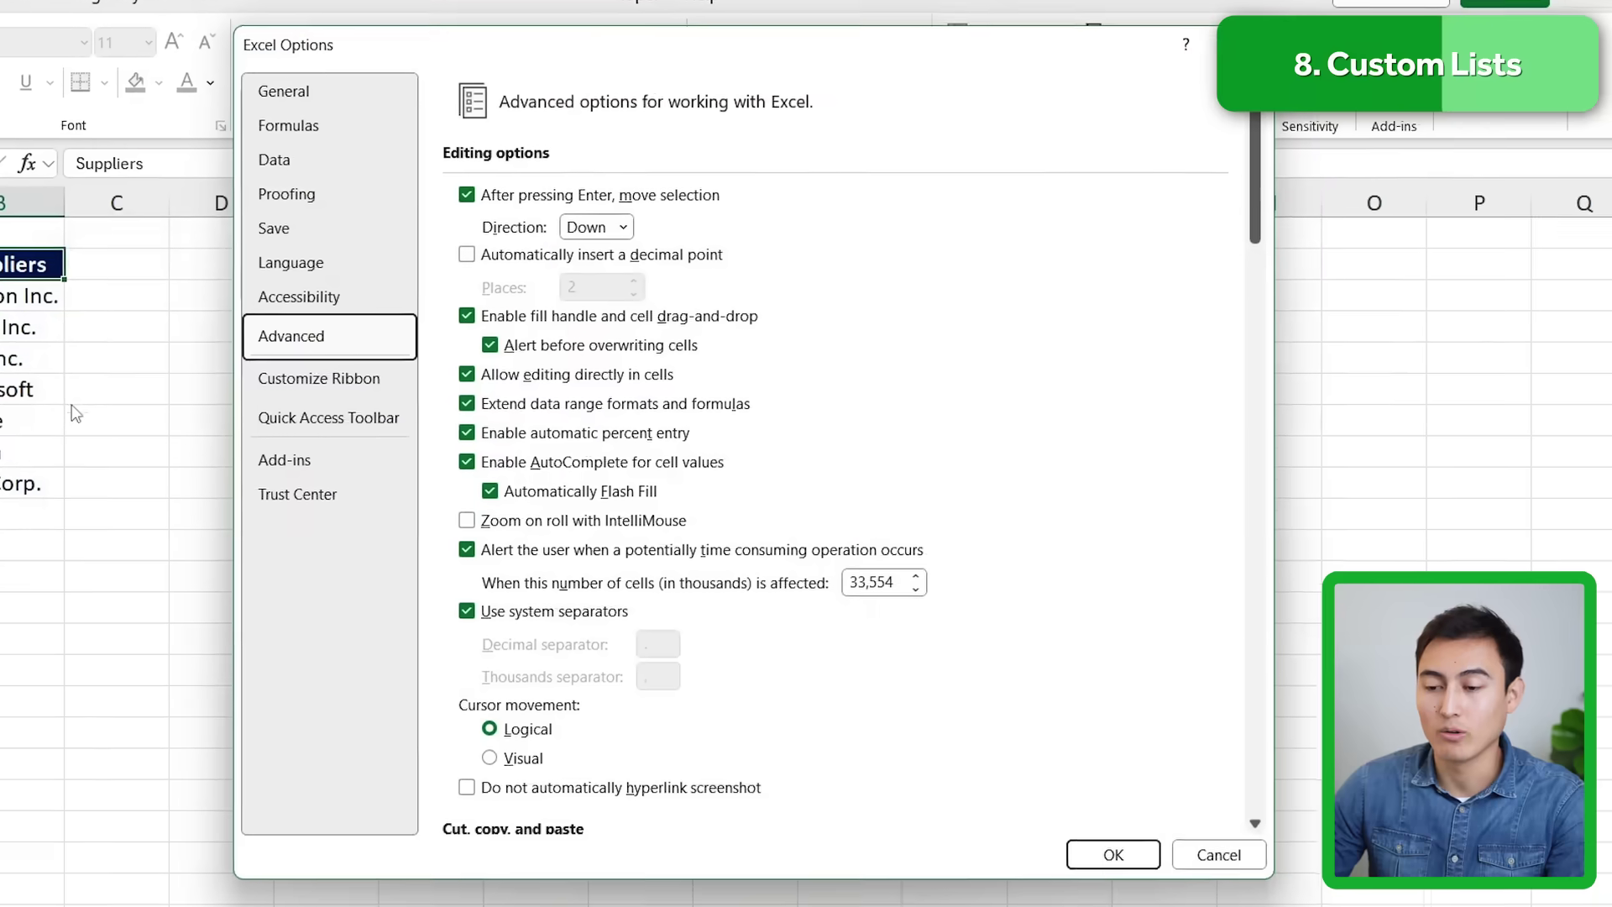
In a new workbook, autofill suppliers from 'Suppliers' in B2 to B9 and bold B2
click(1113, 854)
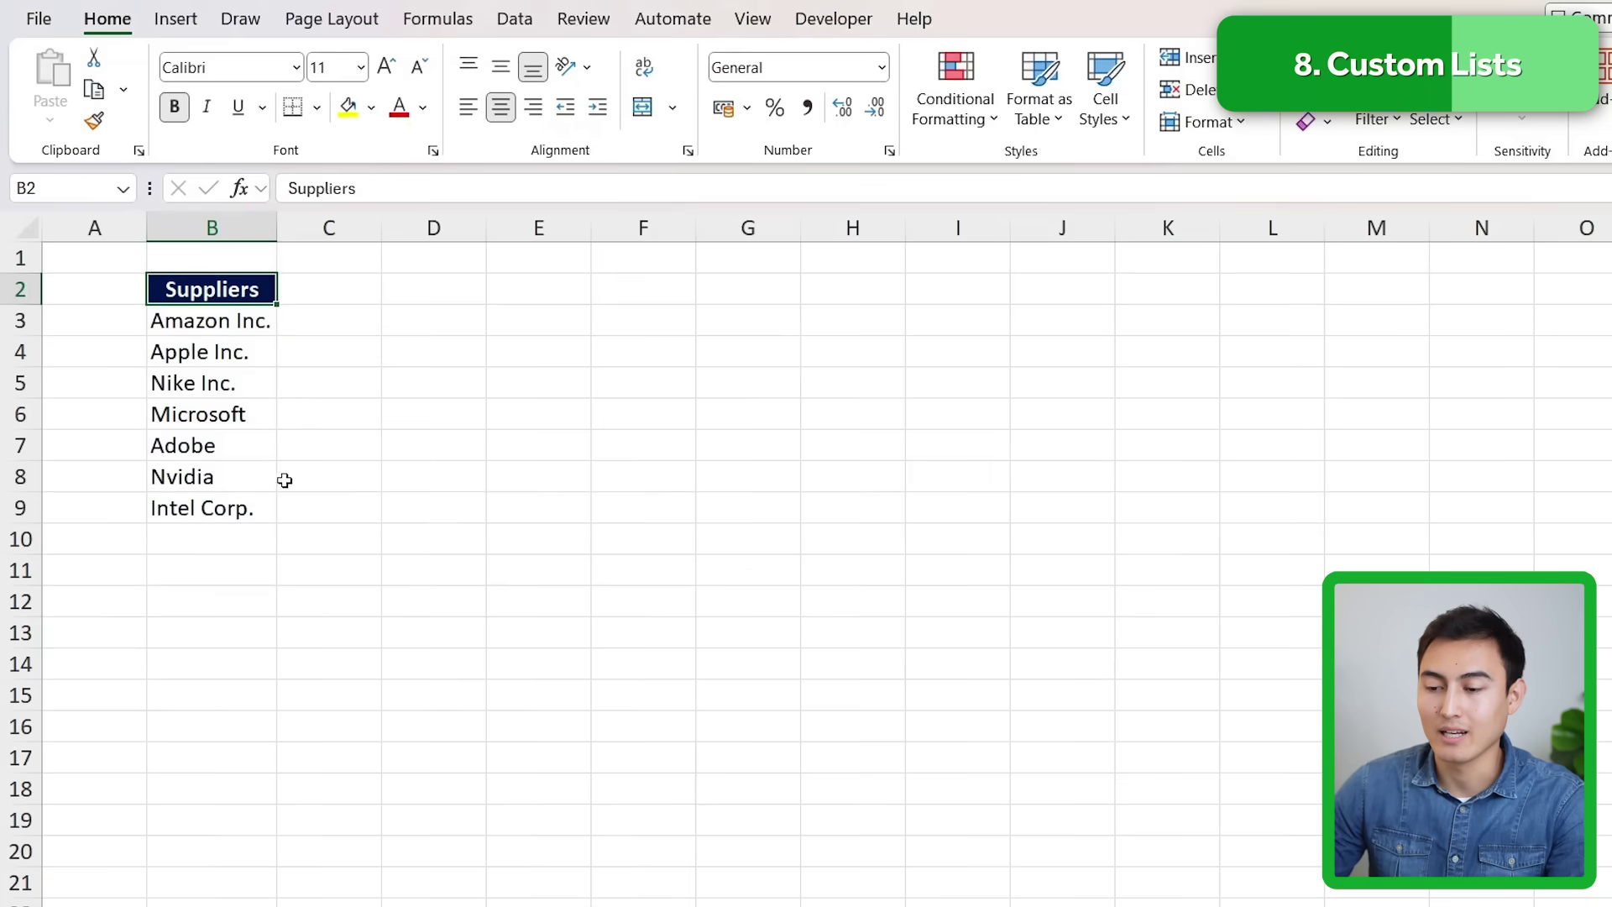
key(Right)
key(Right)
key(ctrl+n)
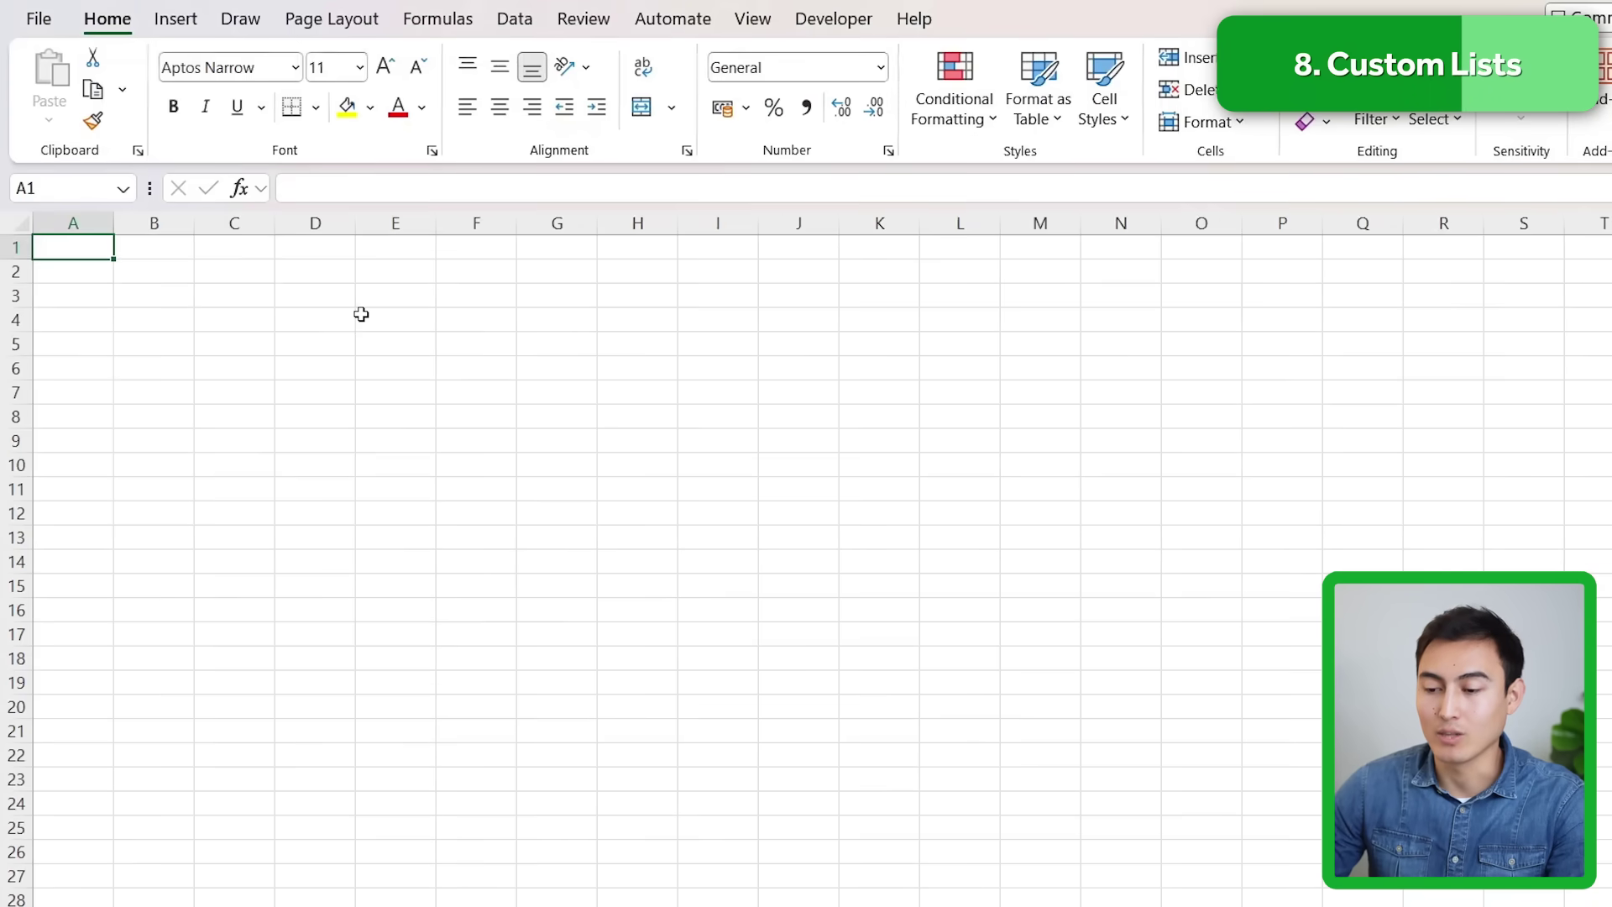
key(Down)
key(Right)
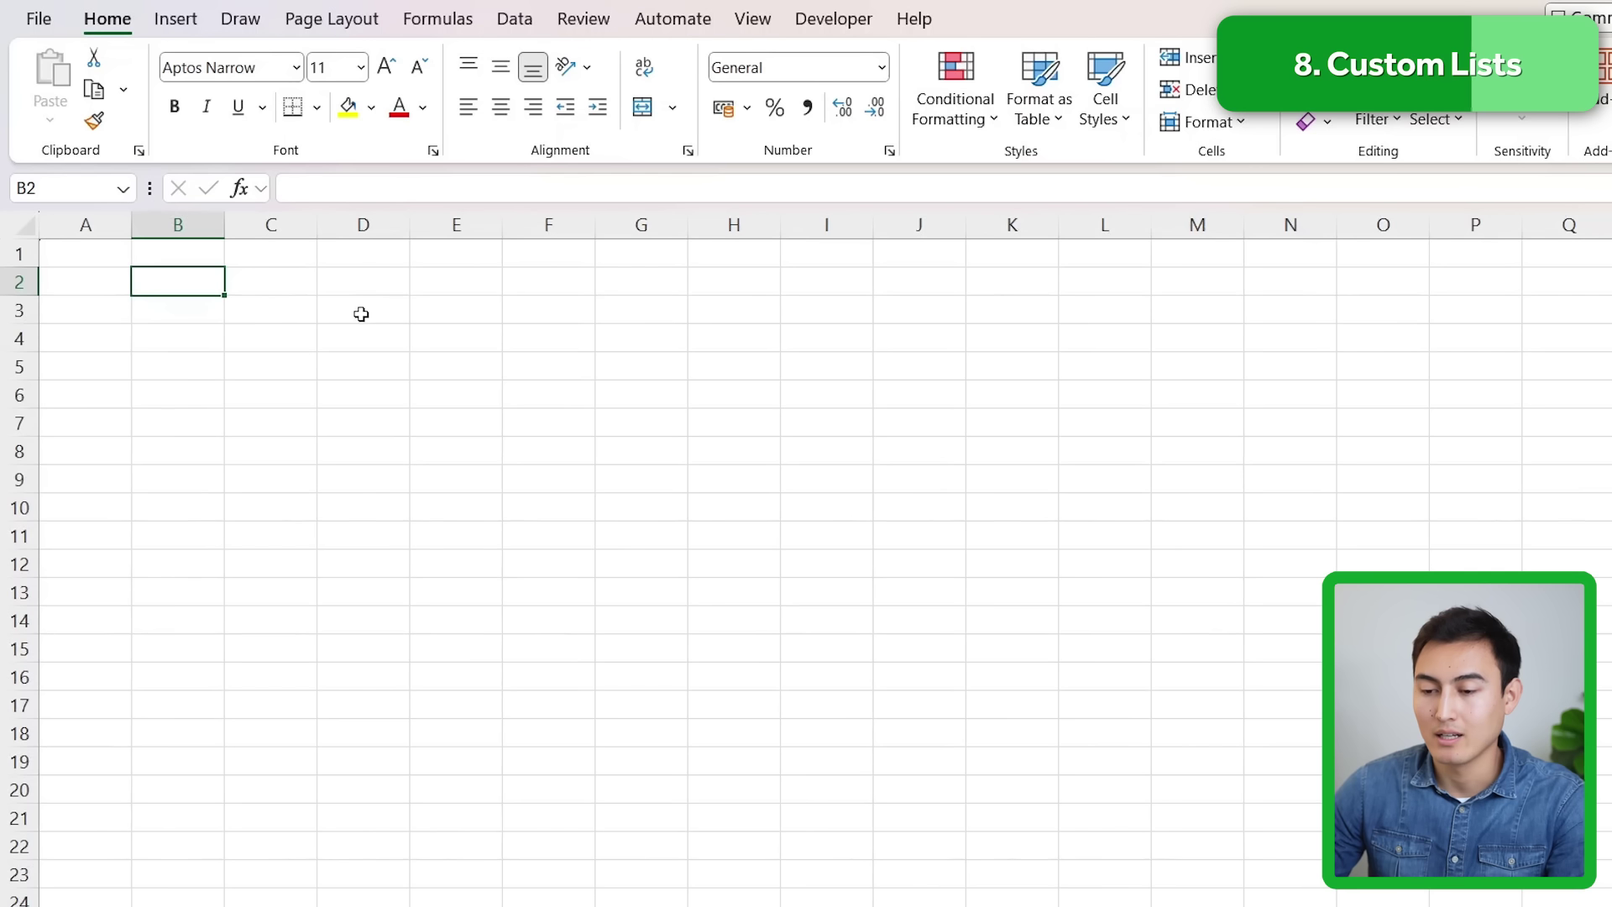
text(Suppliers)
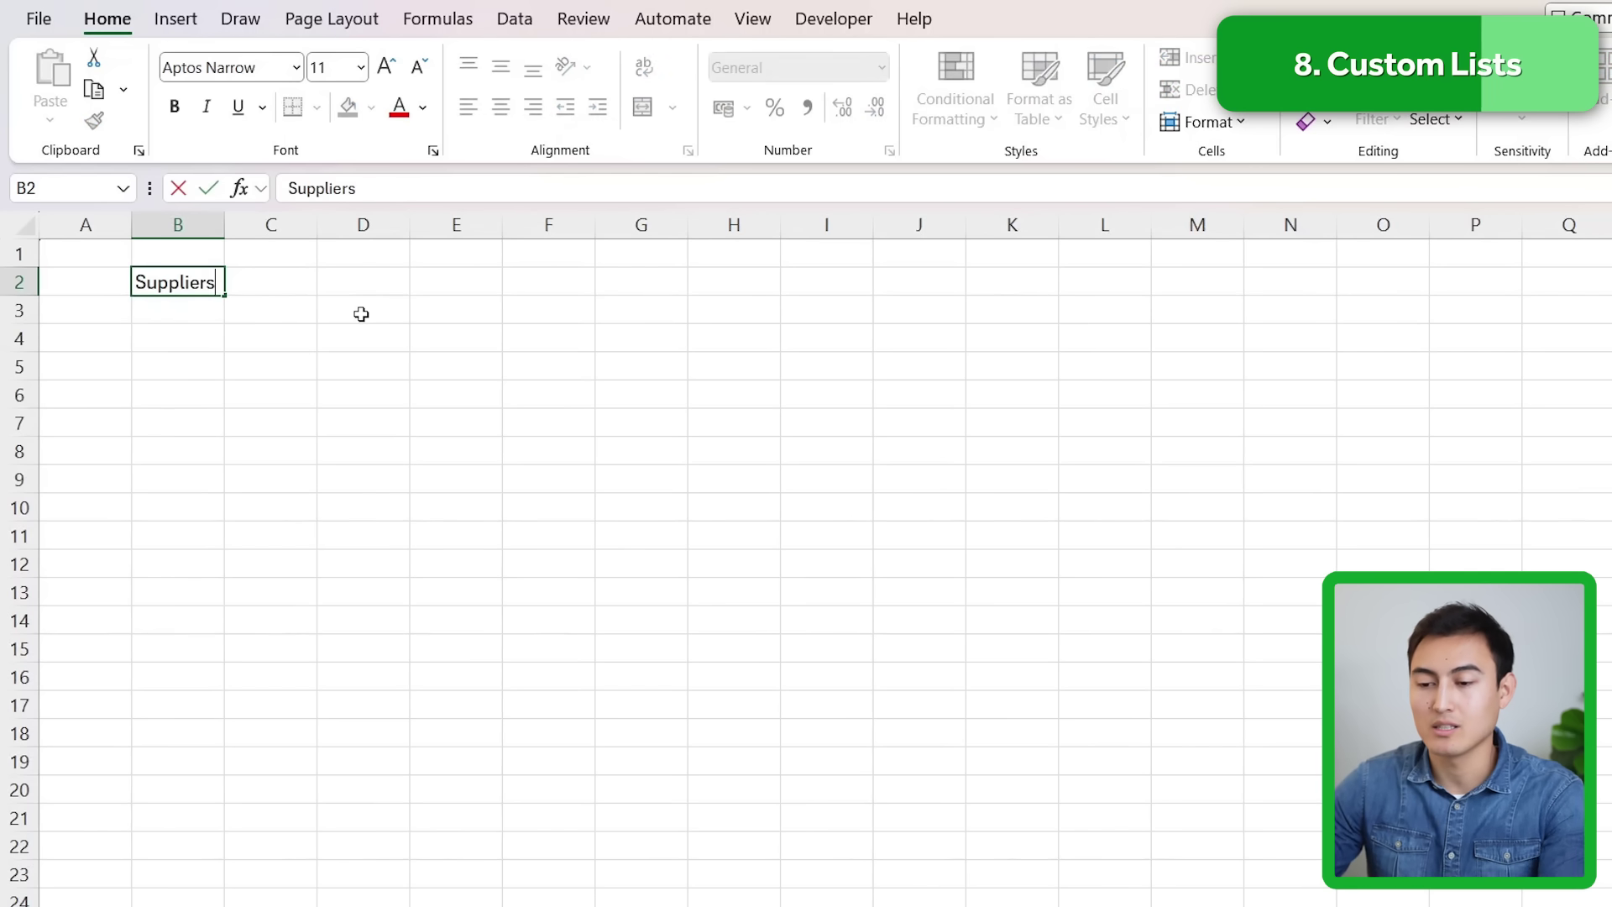
key(Return)
click(149, 282)
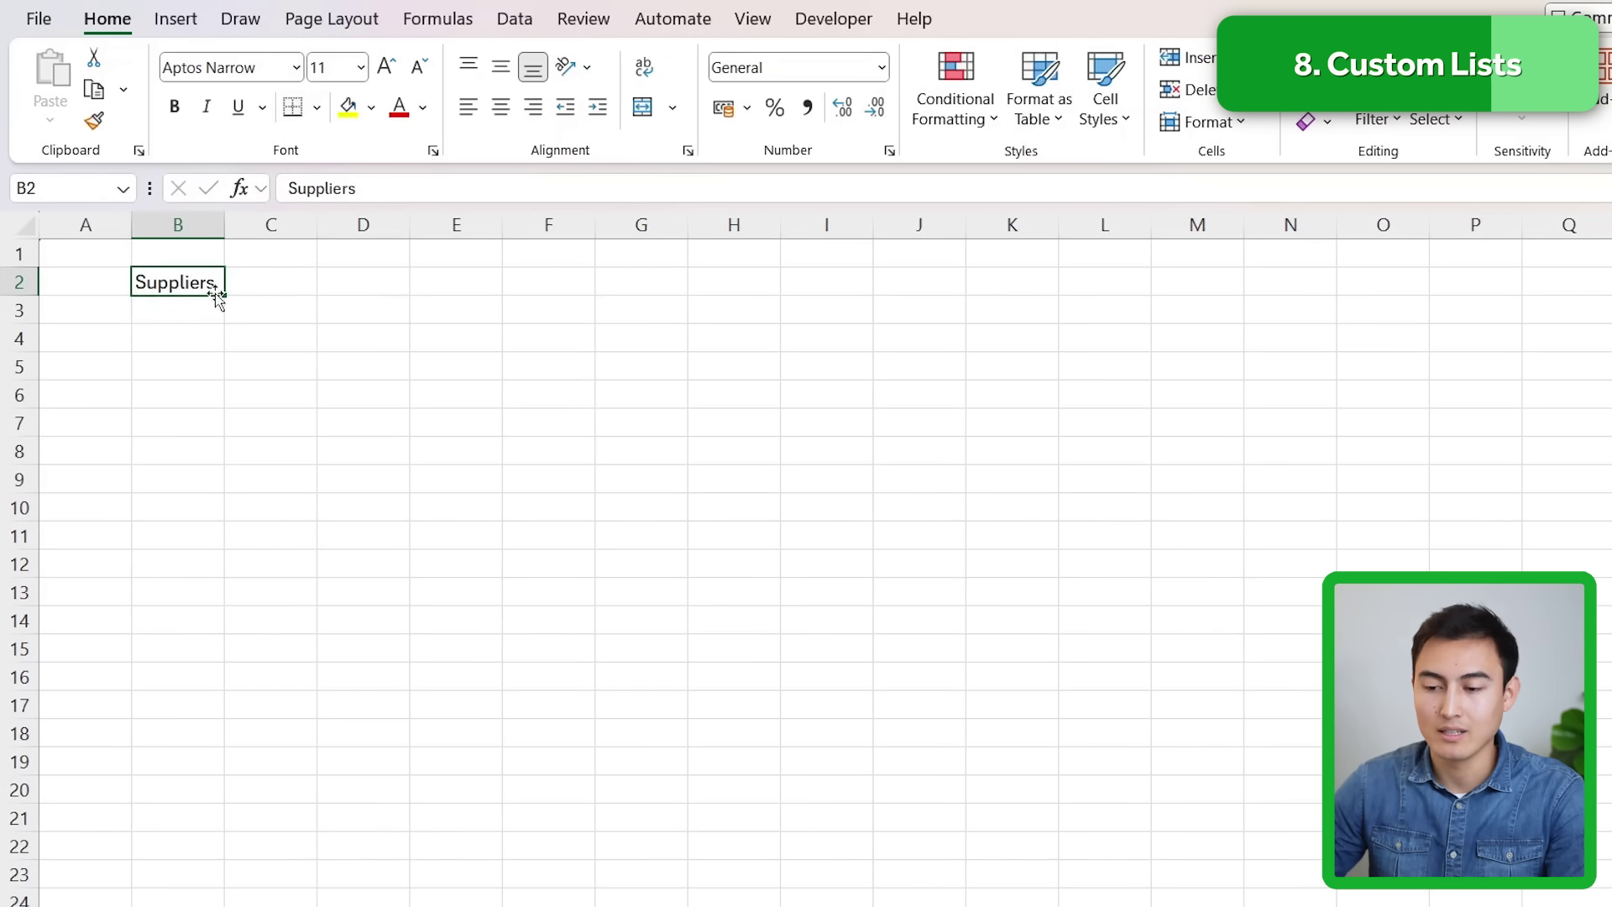
drag(224, 293, 241, 494)
key(Down)
key(Up)
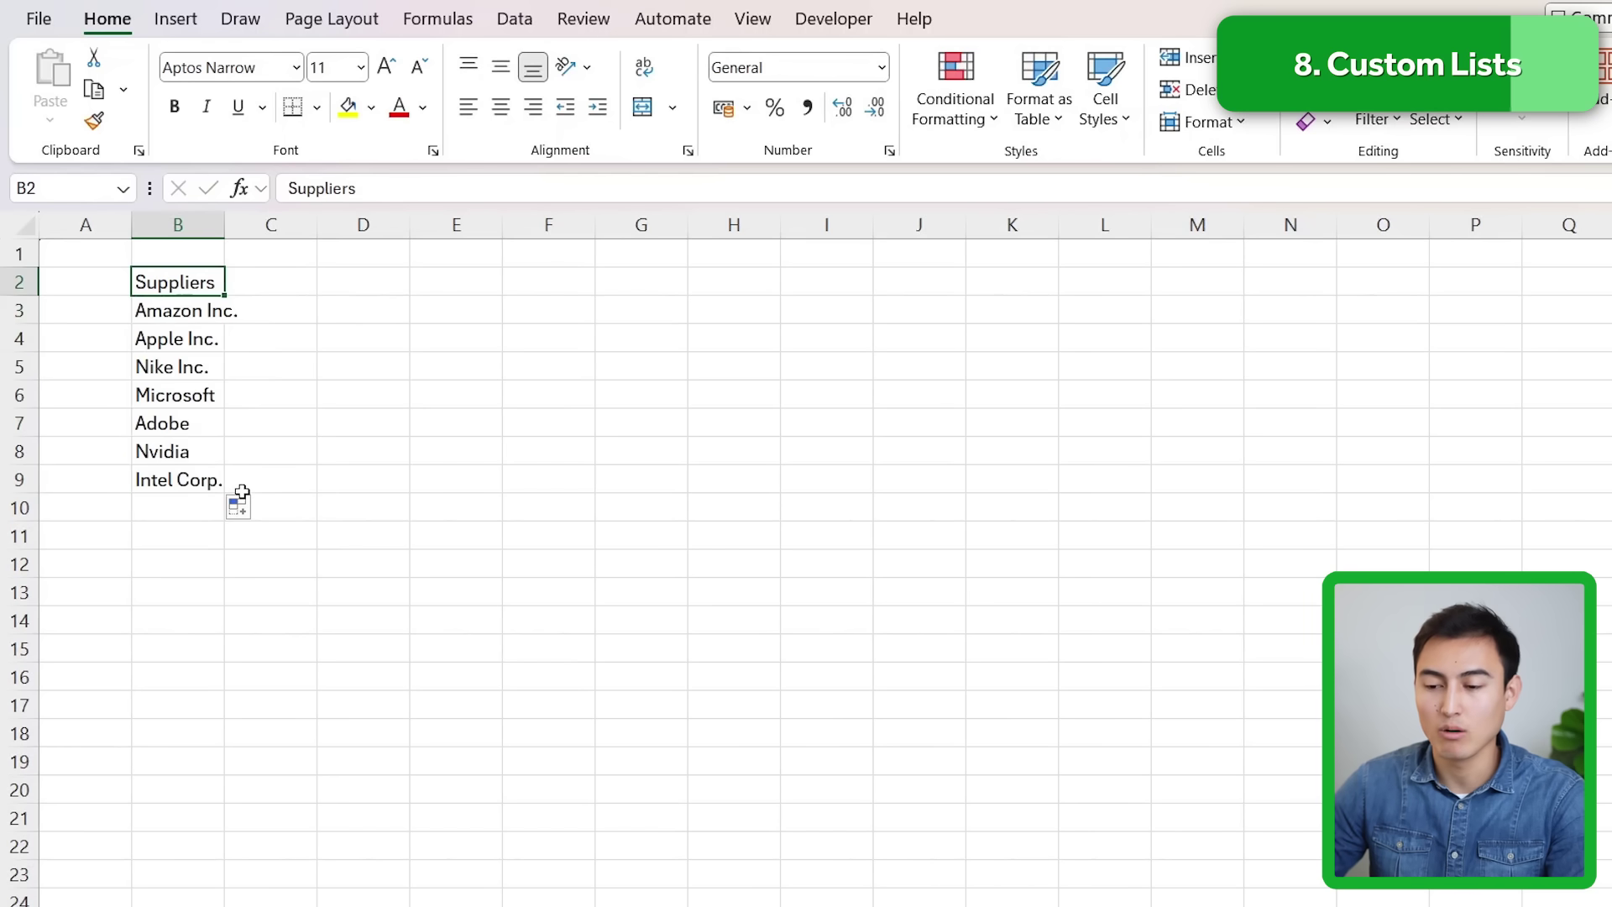
key(ctrl+b)
Enter 'Microsoft' in D6 and autofill the list down to D9 and up to D2
key(Right)
key(Right)
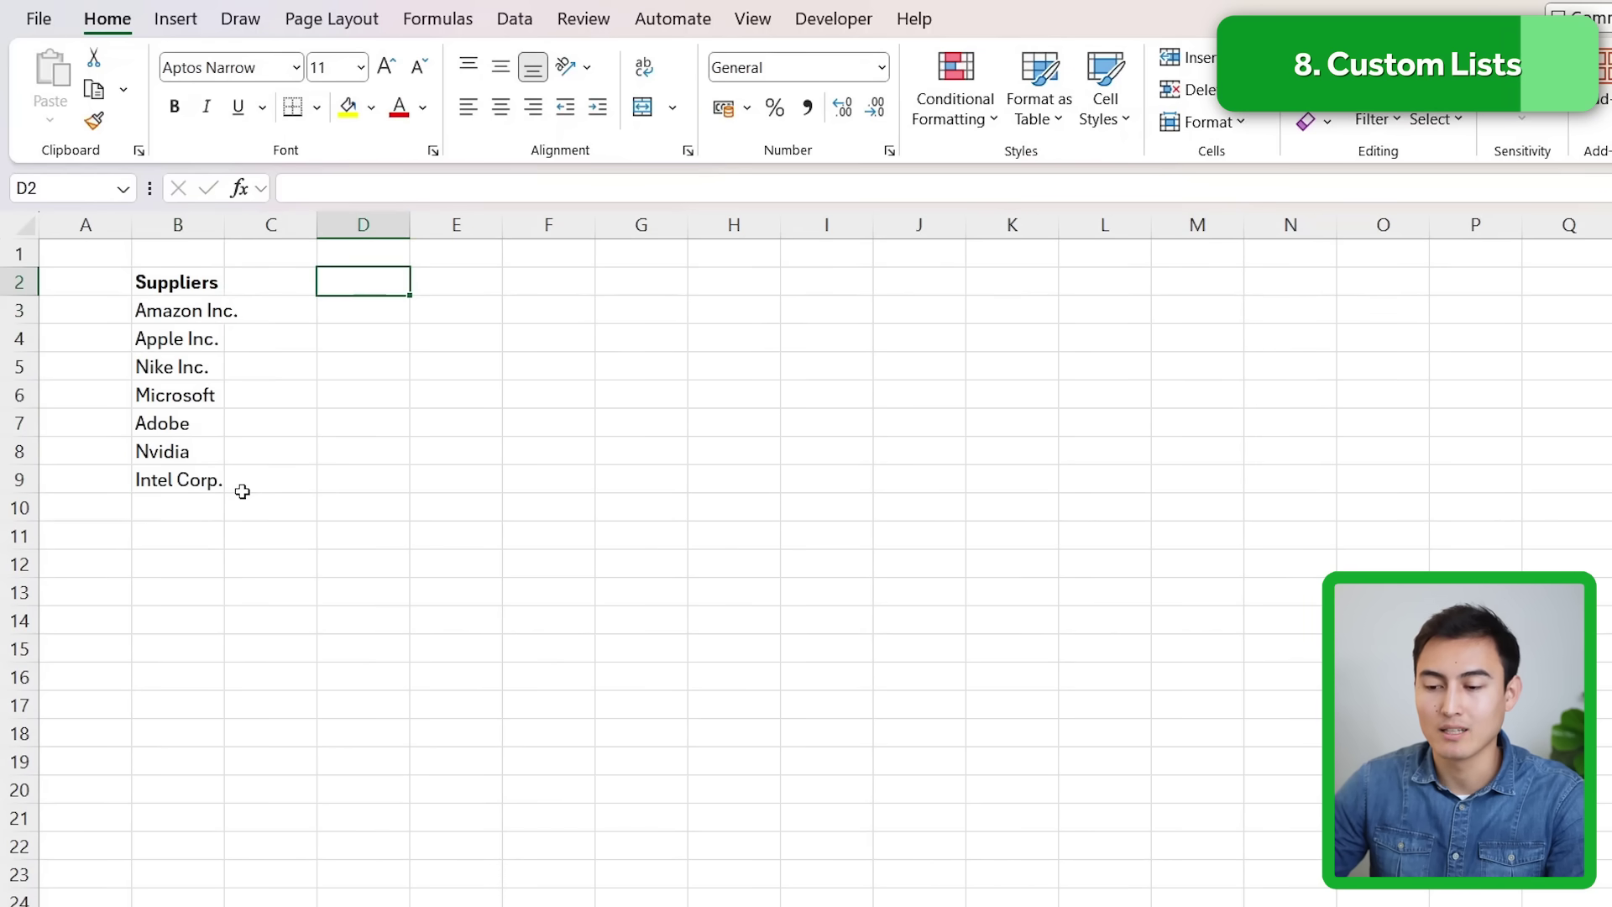
key(Down)
key(Down)
key(Down)
key(Down)
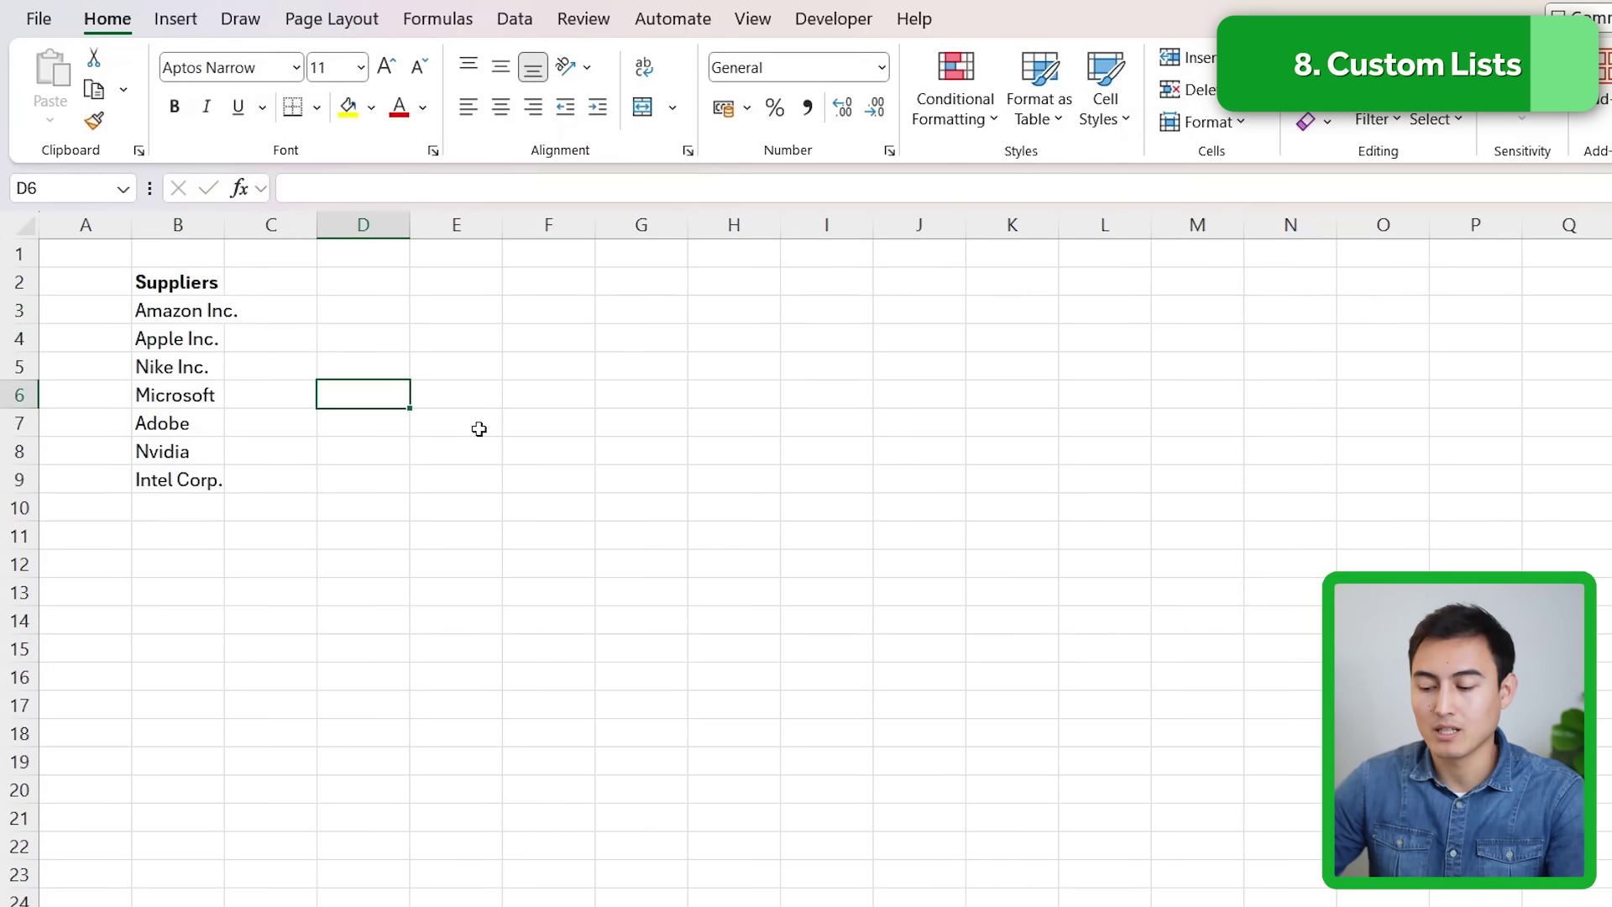
text(Microsft)
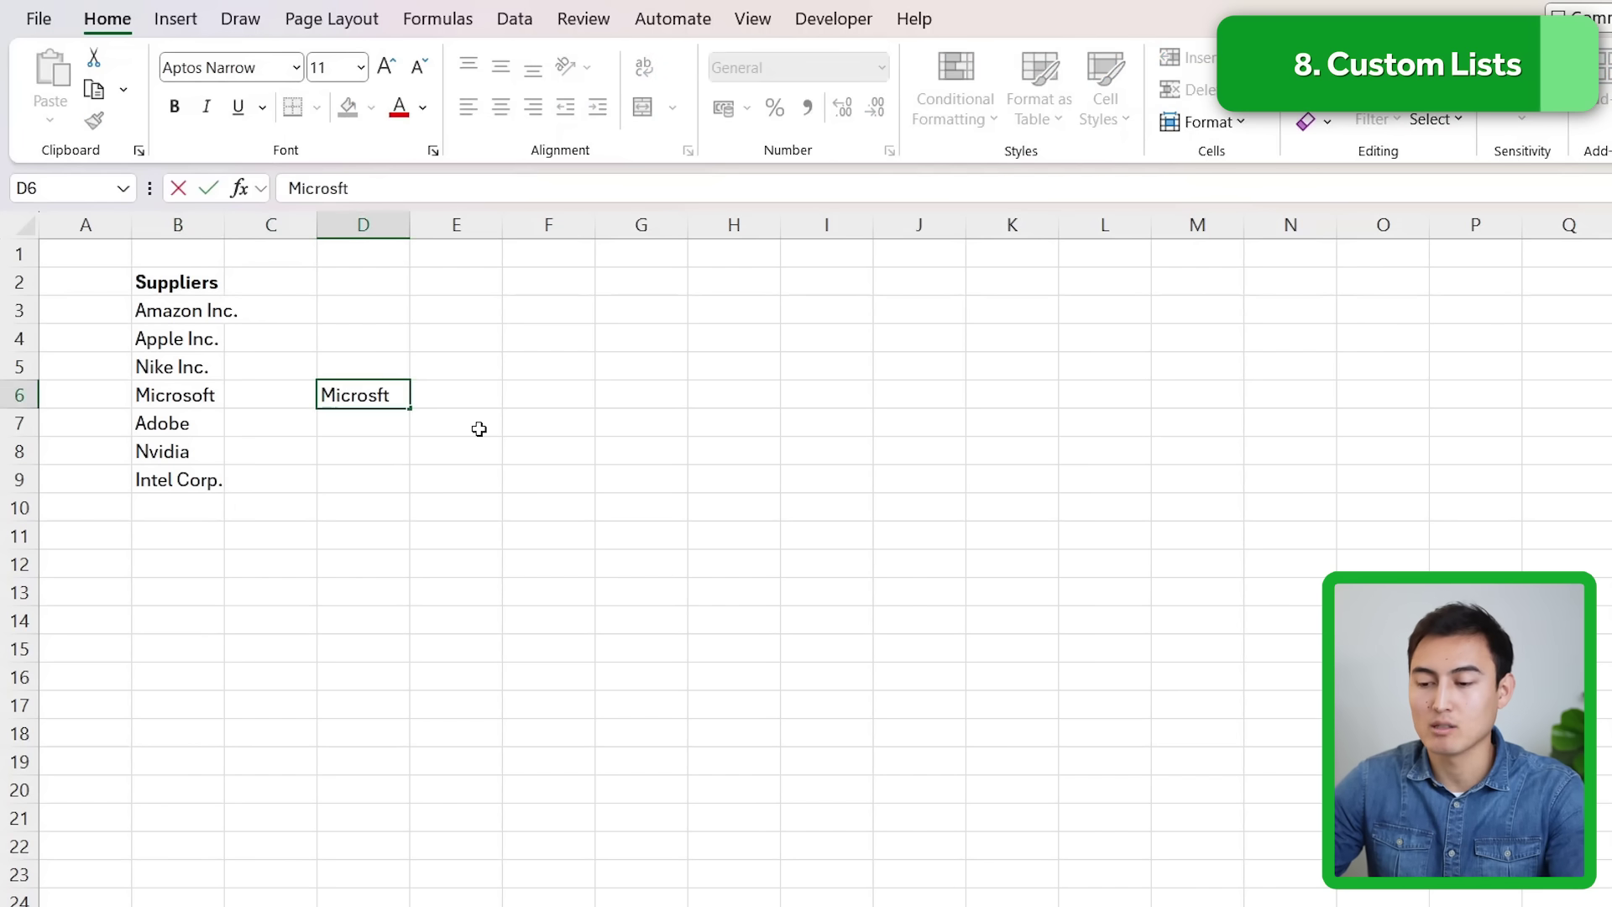
key(BackSpace)
key(BackSpace)
text(oft)
key(Return)
key(Up)
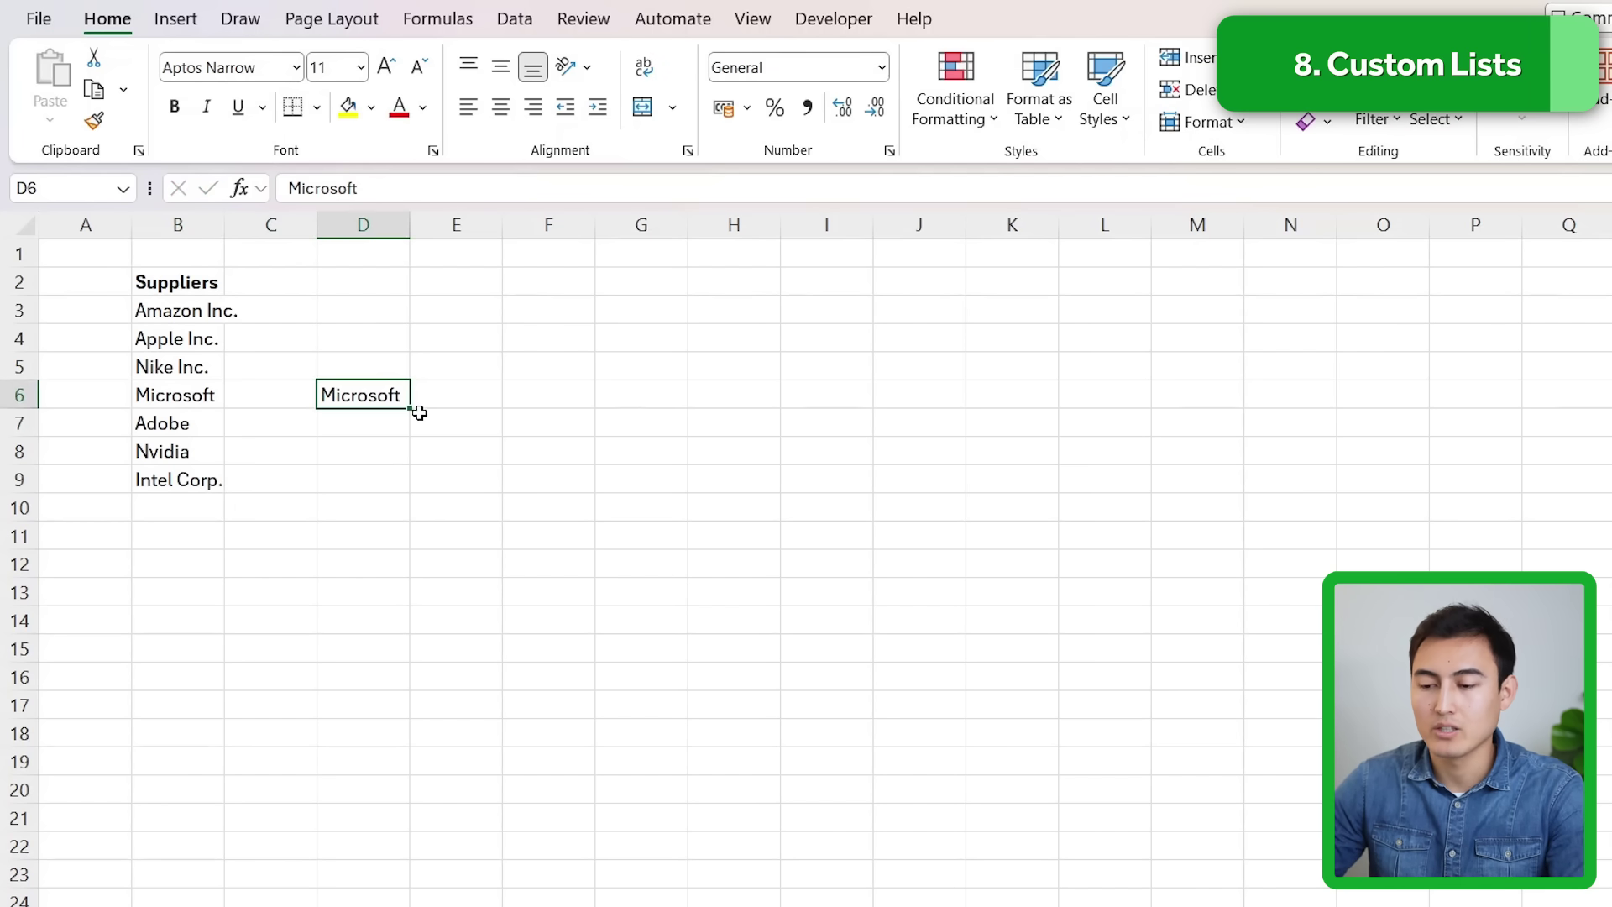
click(405, 414)
mouse_move(408, 408)
mouse_down()
mouse_move(401, 519)
mouse_move(398, 501)
mouse_up()
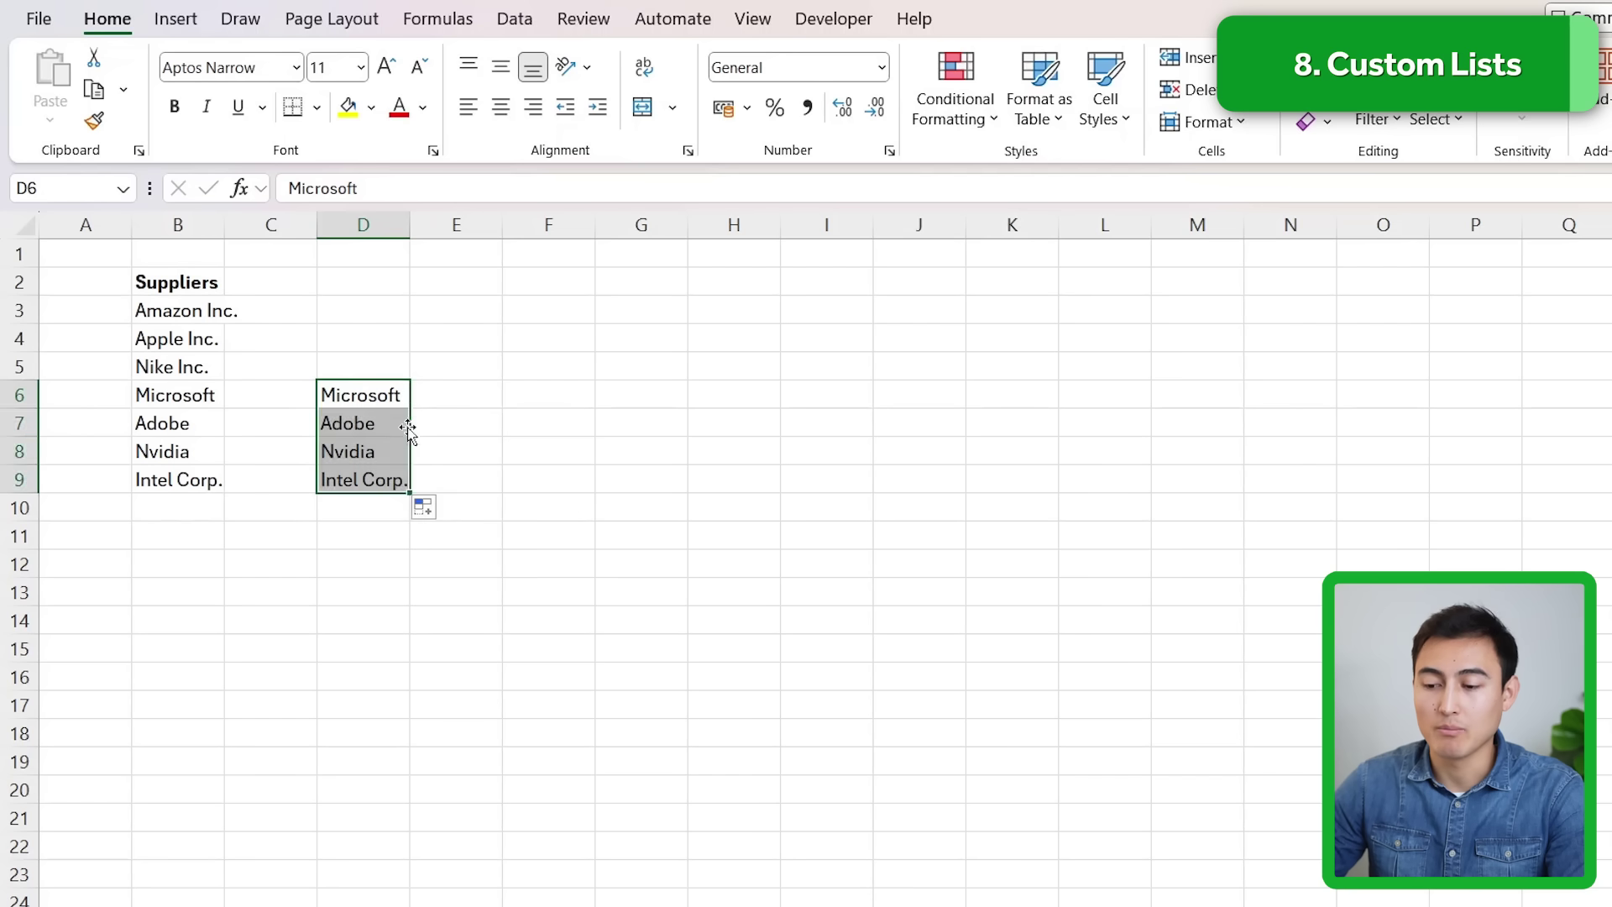
click(403, 367)
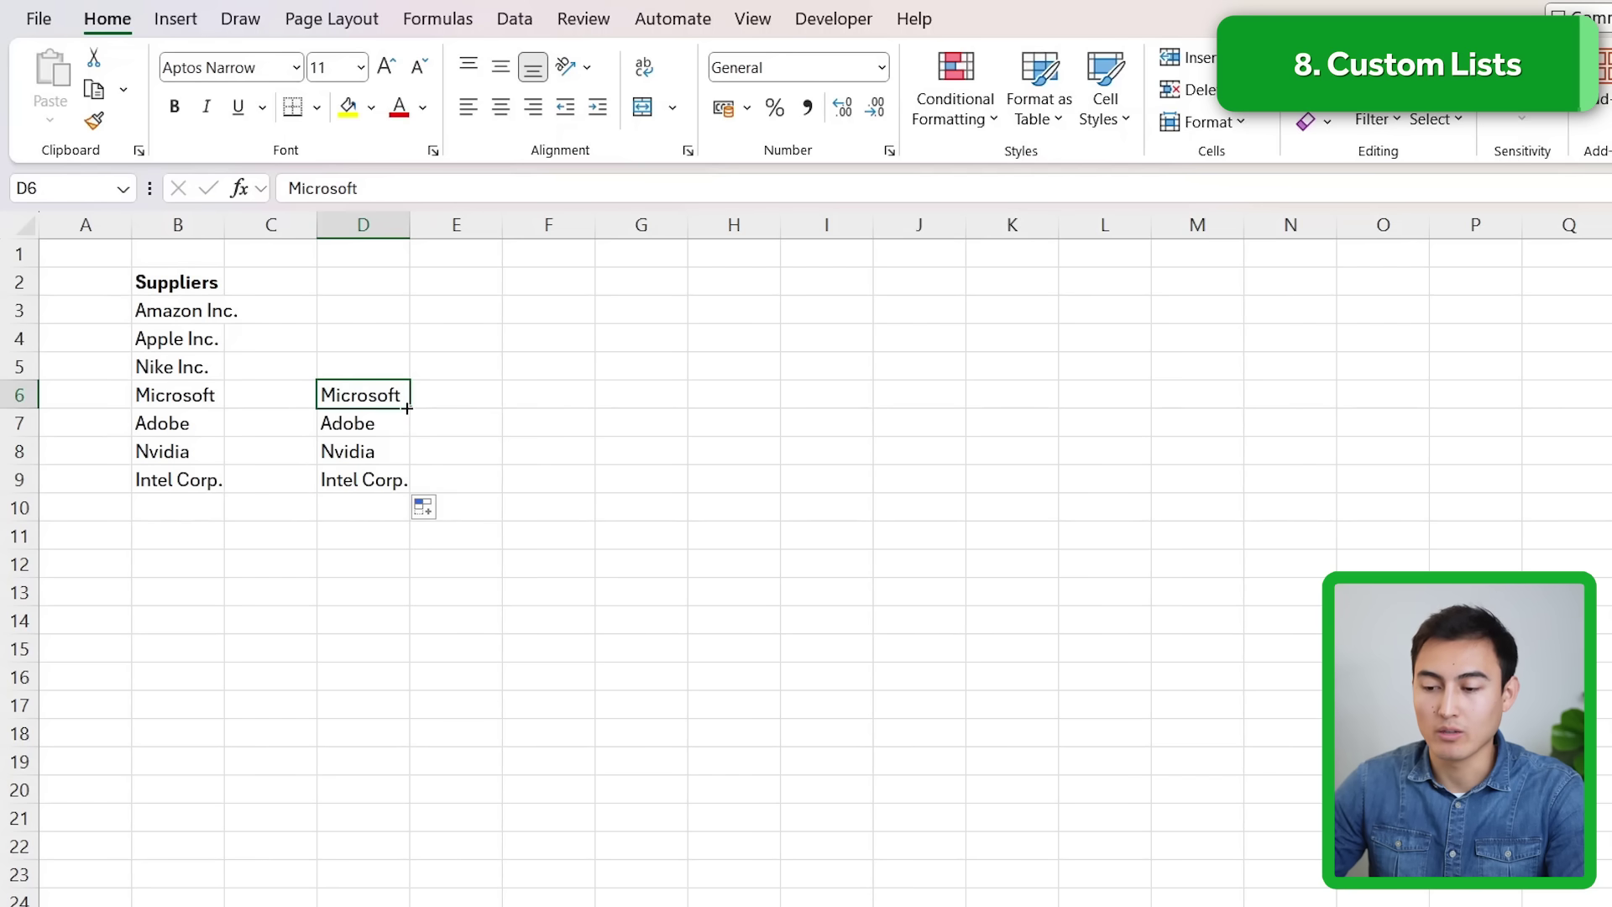
drag(408, 409, 419, 268)
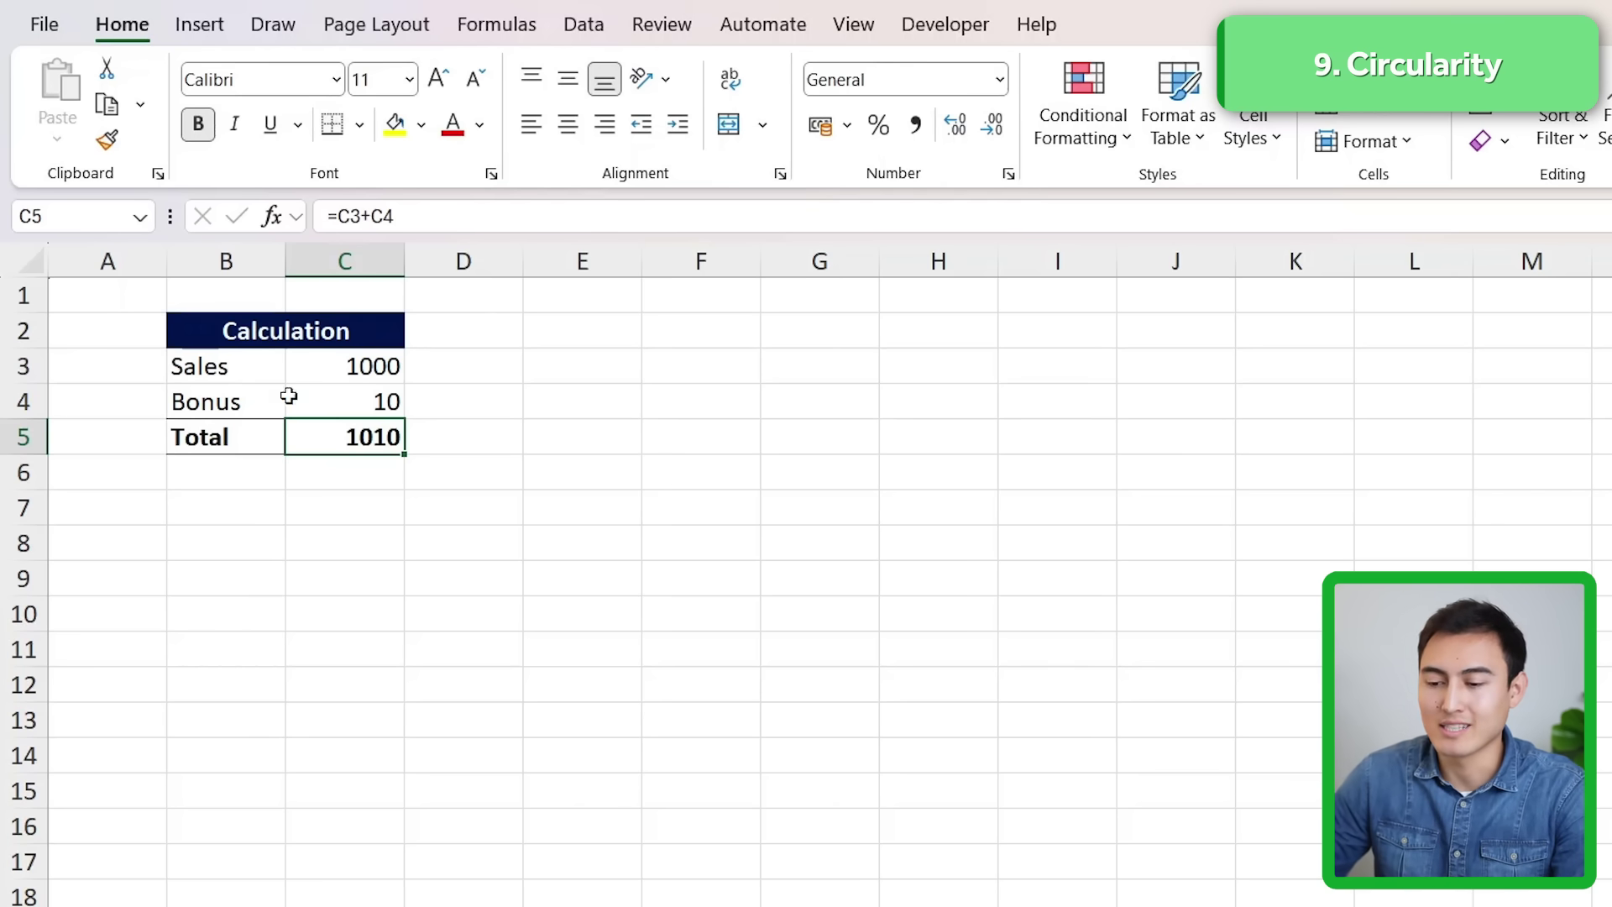
Re-enter the Total formula in C5 summing Sales (C3) and Bonus (C4)
key(Delete)
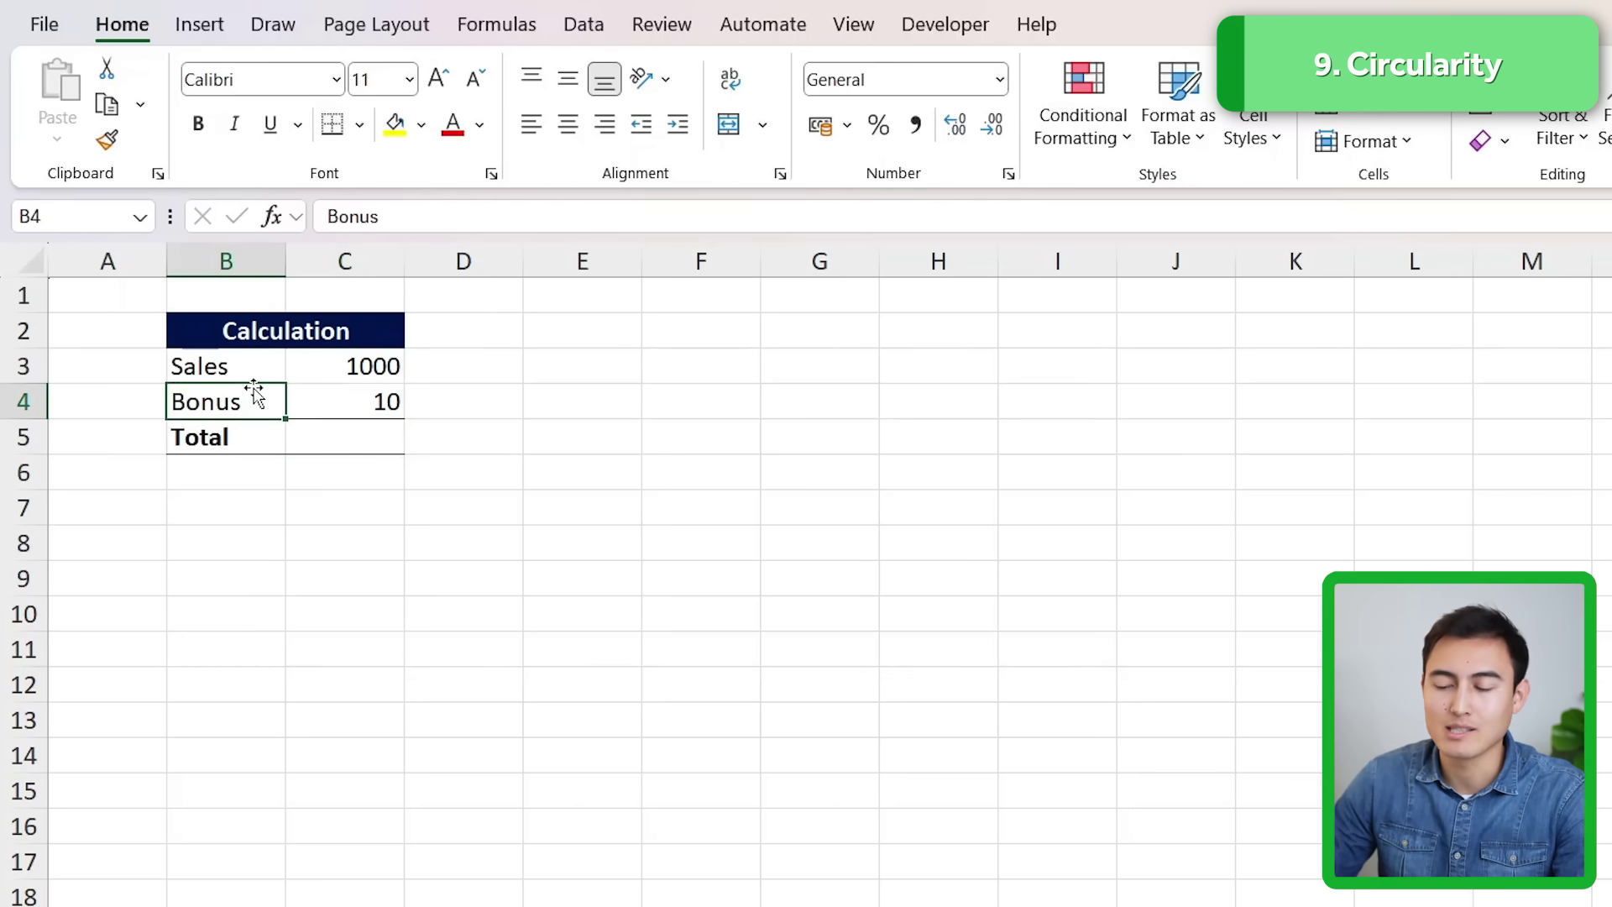
key(Down)
key(Right)
text(=)
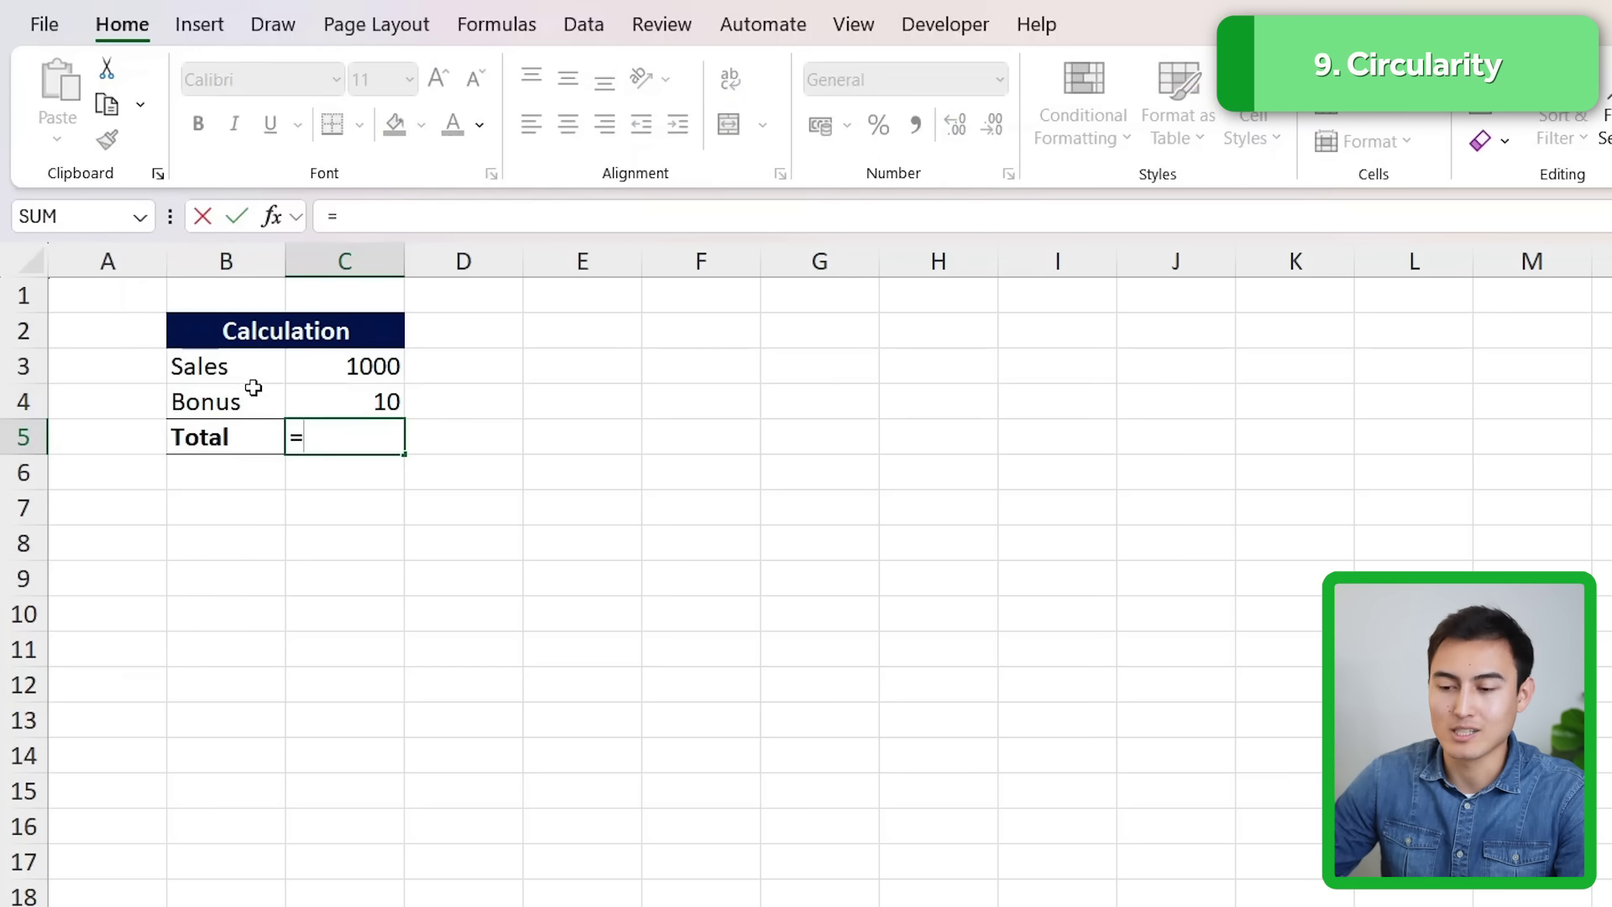
key(Up)
key(Up)
text(+)
key(Up)
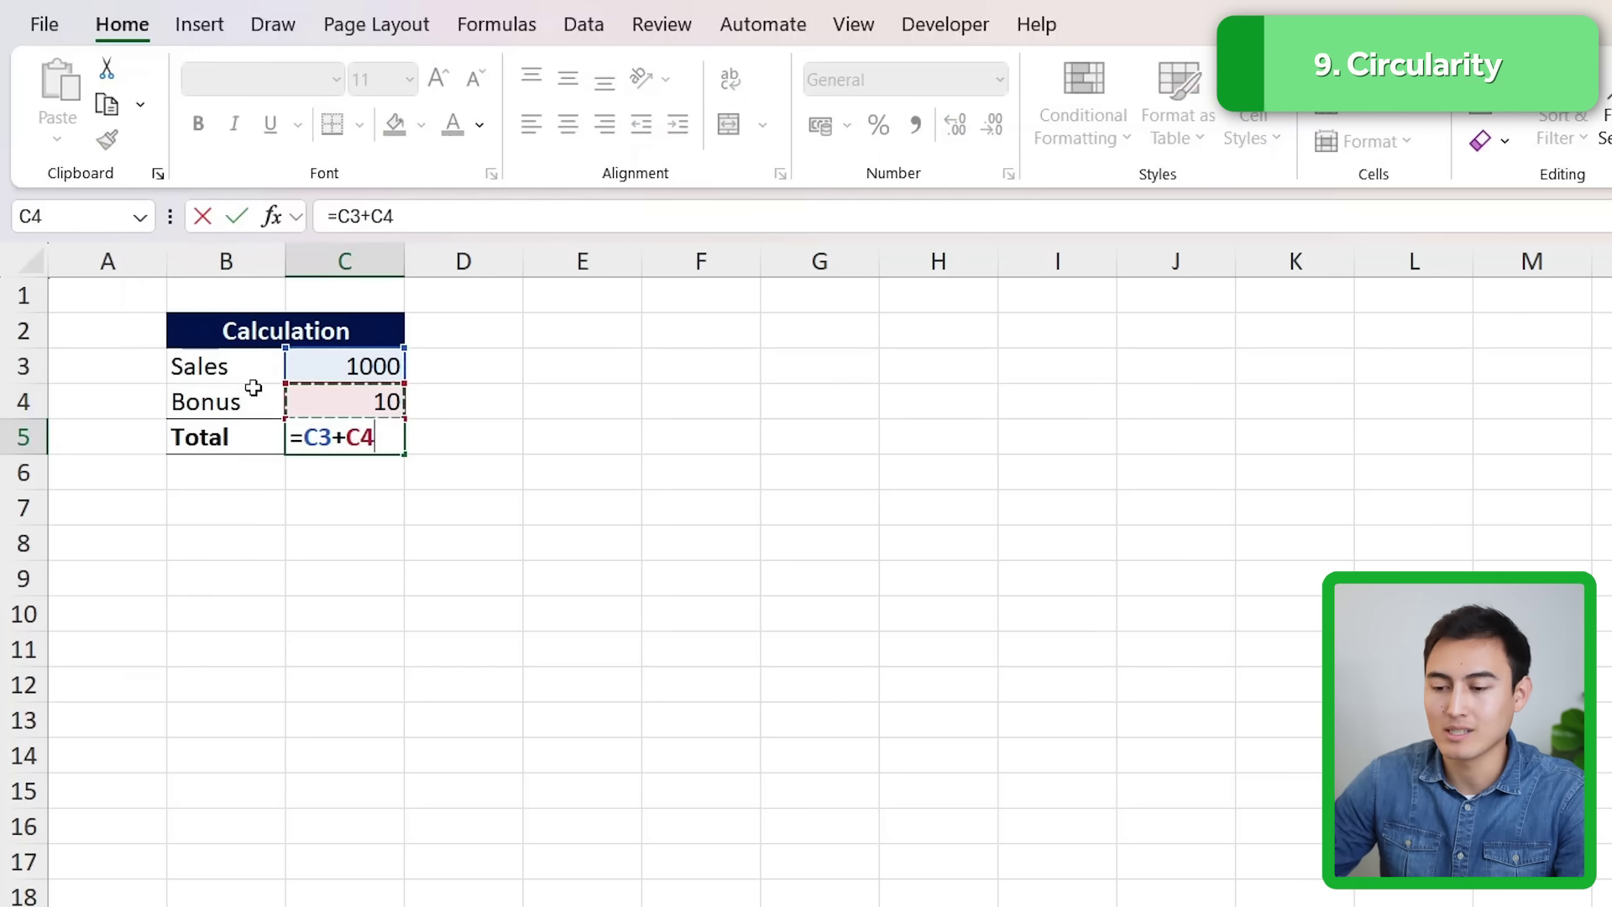
key(Return)
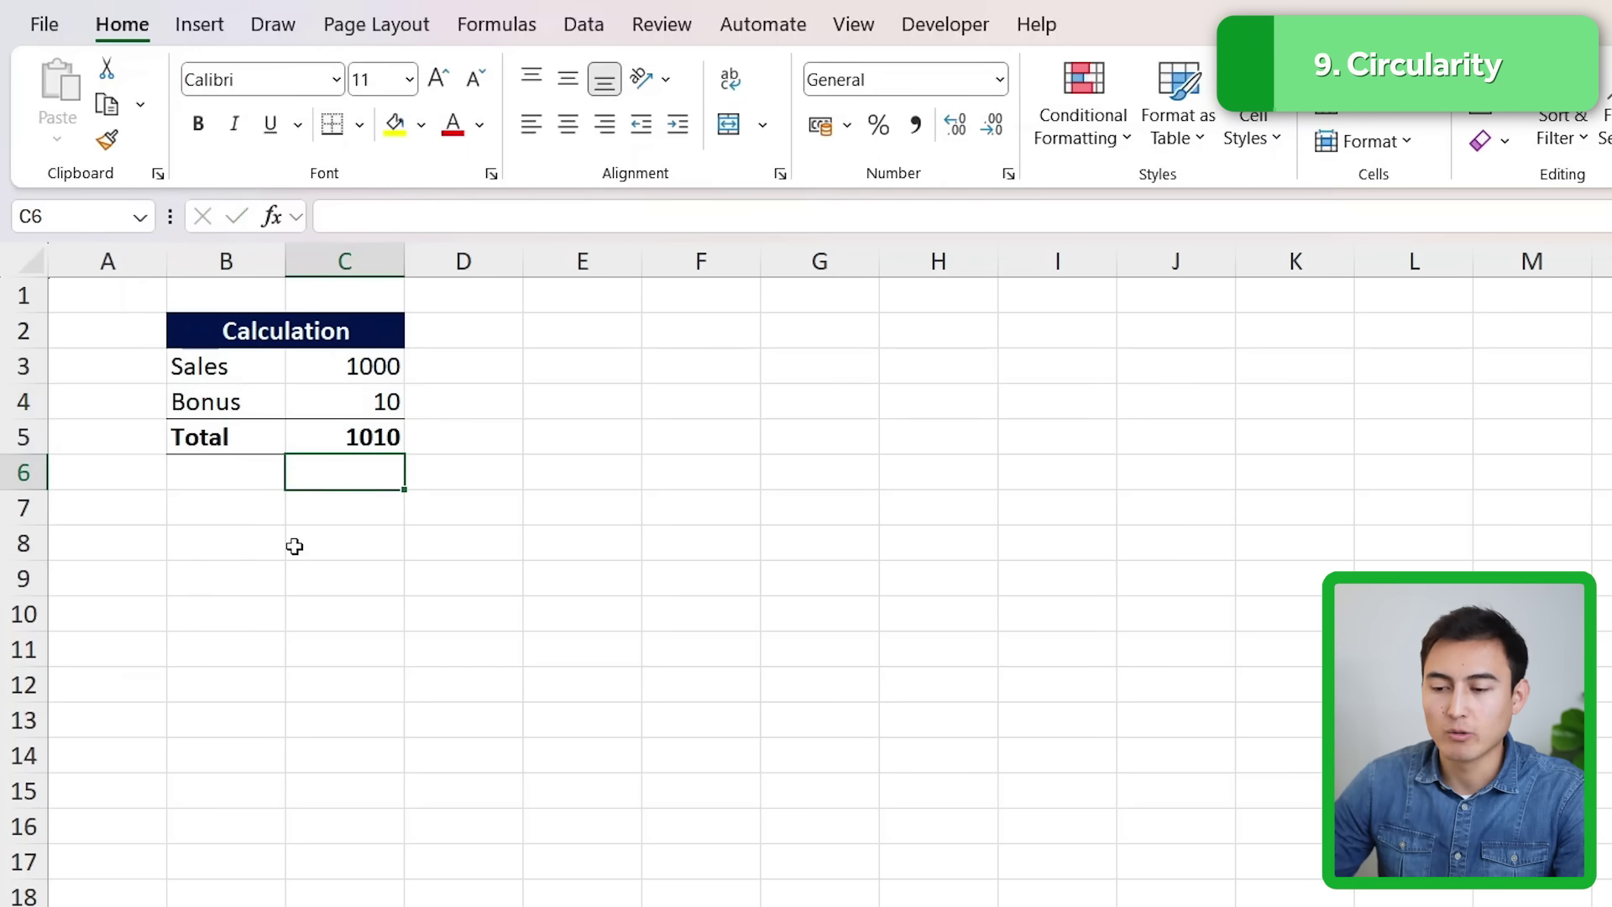
Enter a formula in the Sales cell that references the Total cell
key(Up)
key(Up)
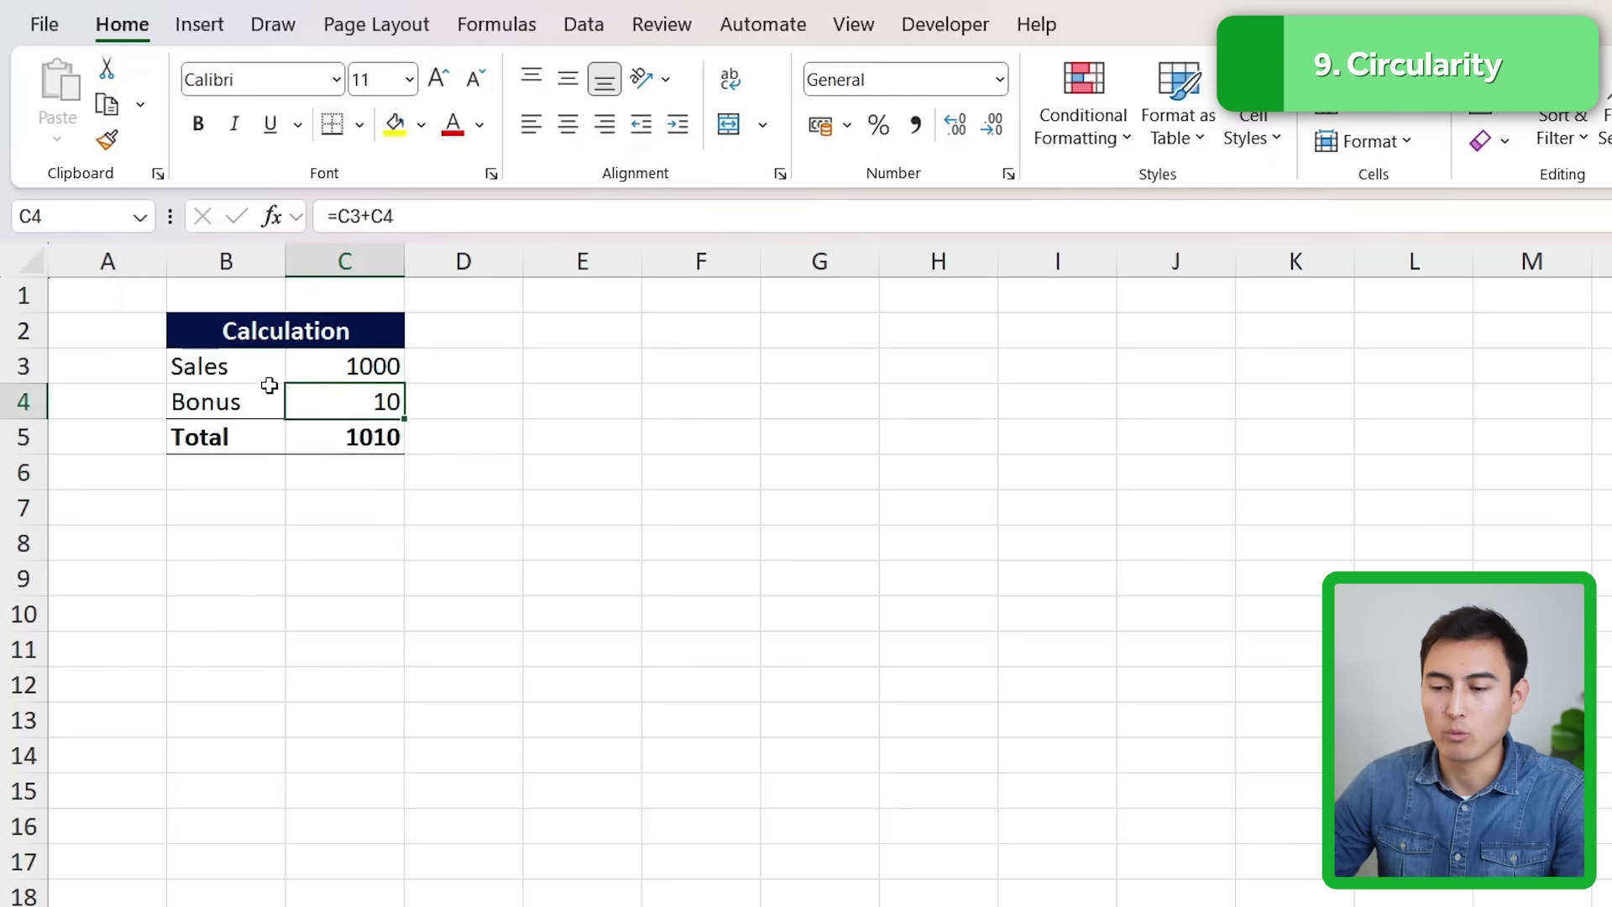
key(Up)
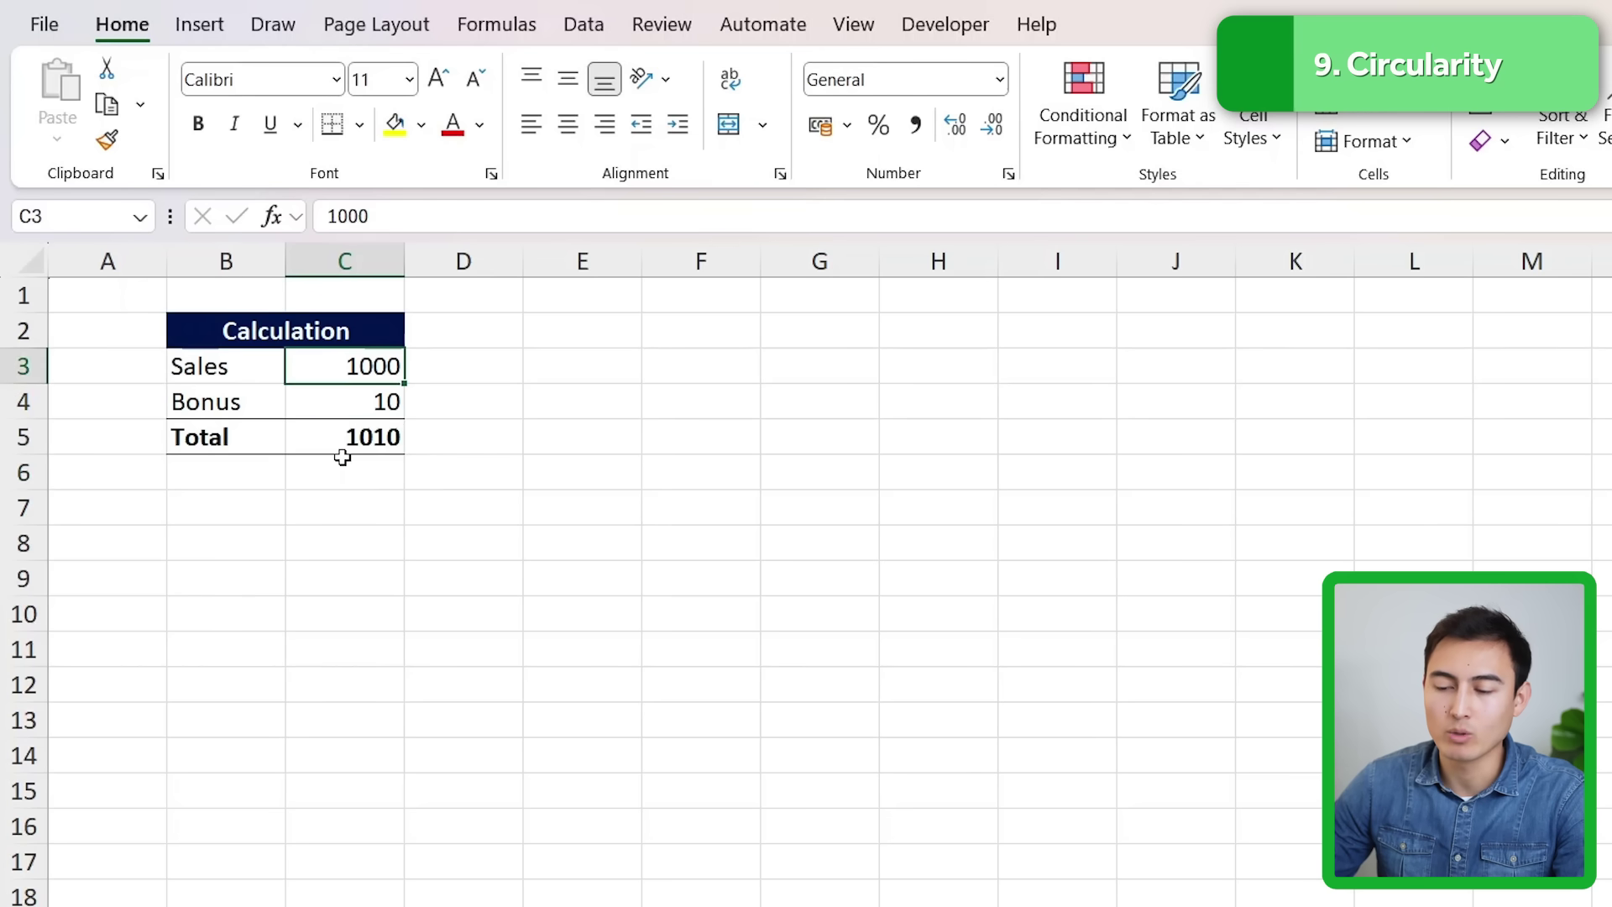
text(=)
key(Down)
key(Down)
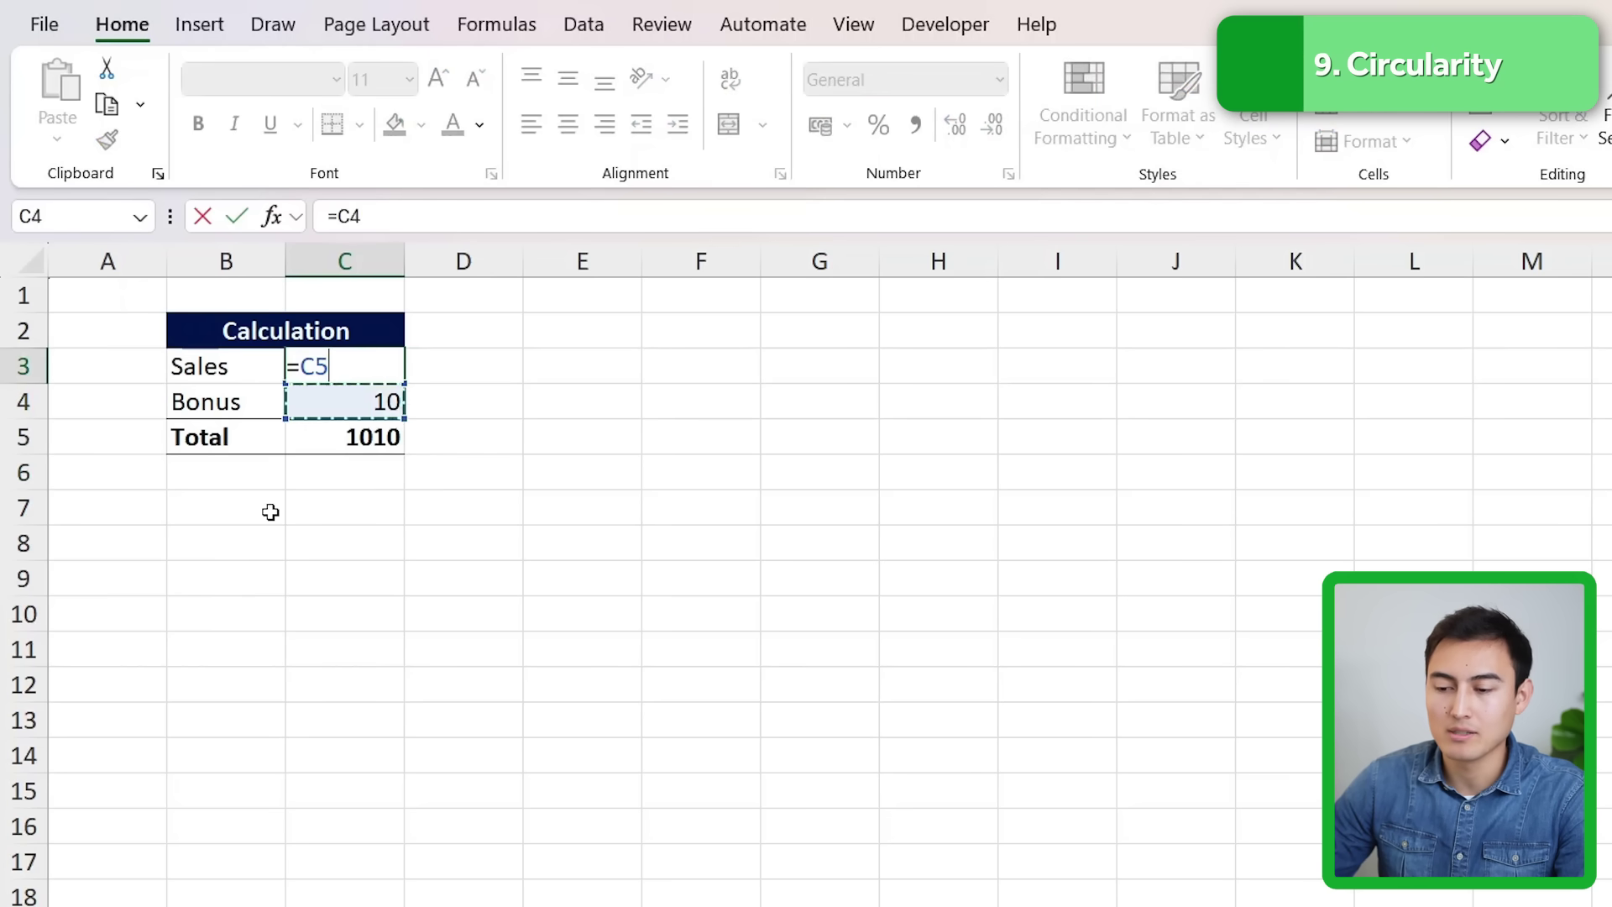
key(Return)
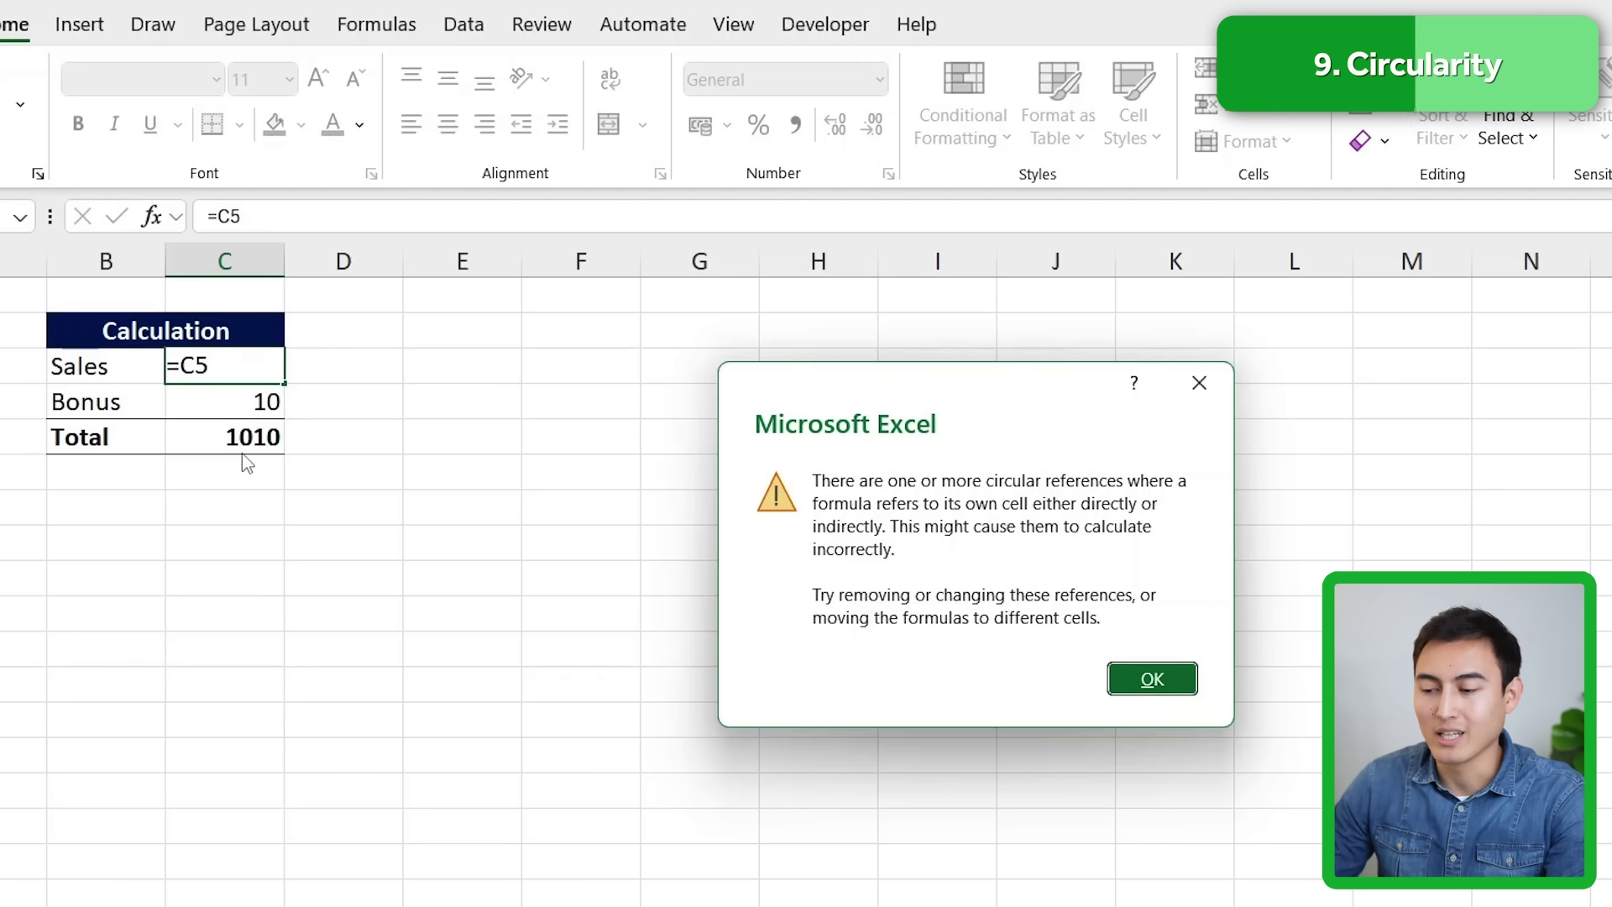
Dismiss the circular-reference warning and inspect the Sales, Bonus and Total cells
key(Return)
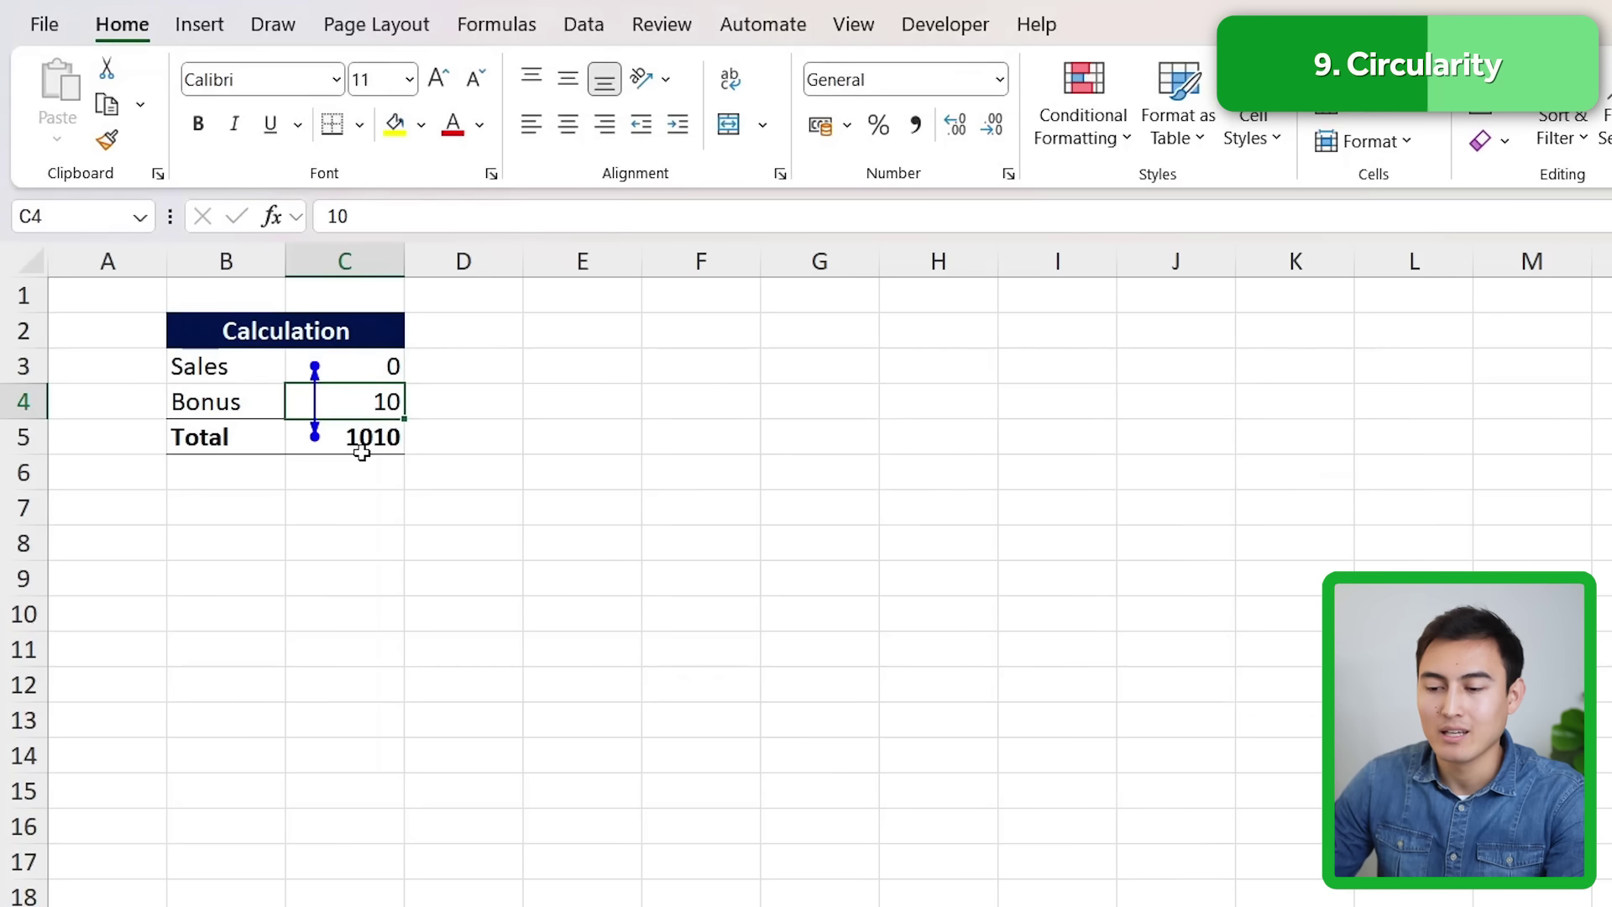
click(396, 365)
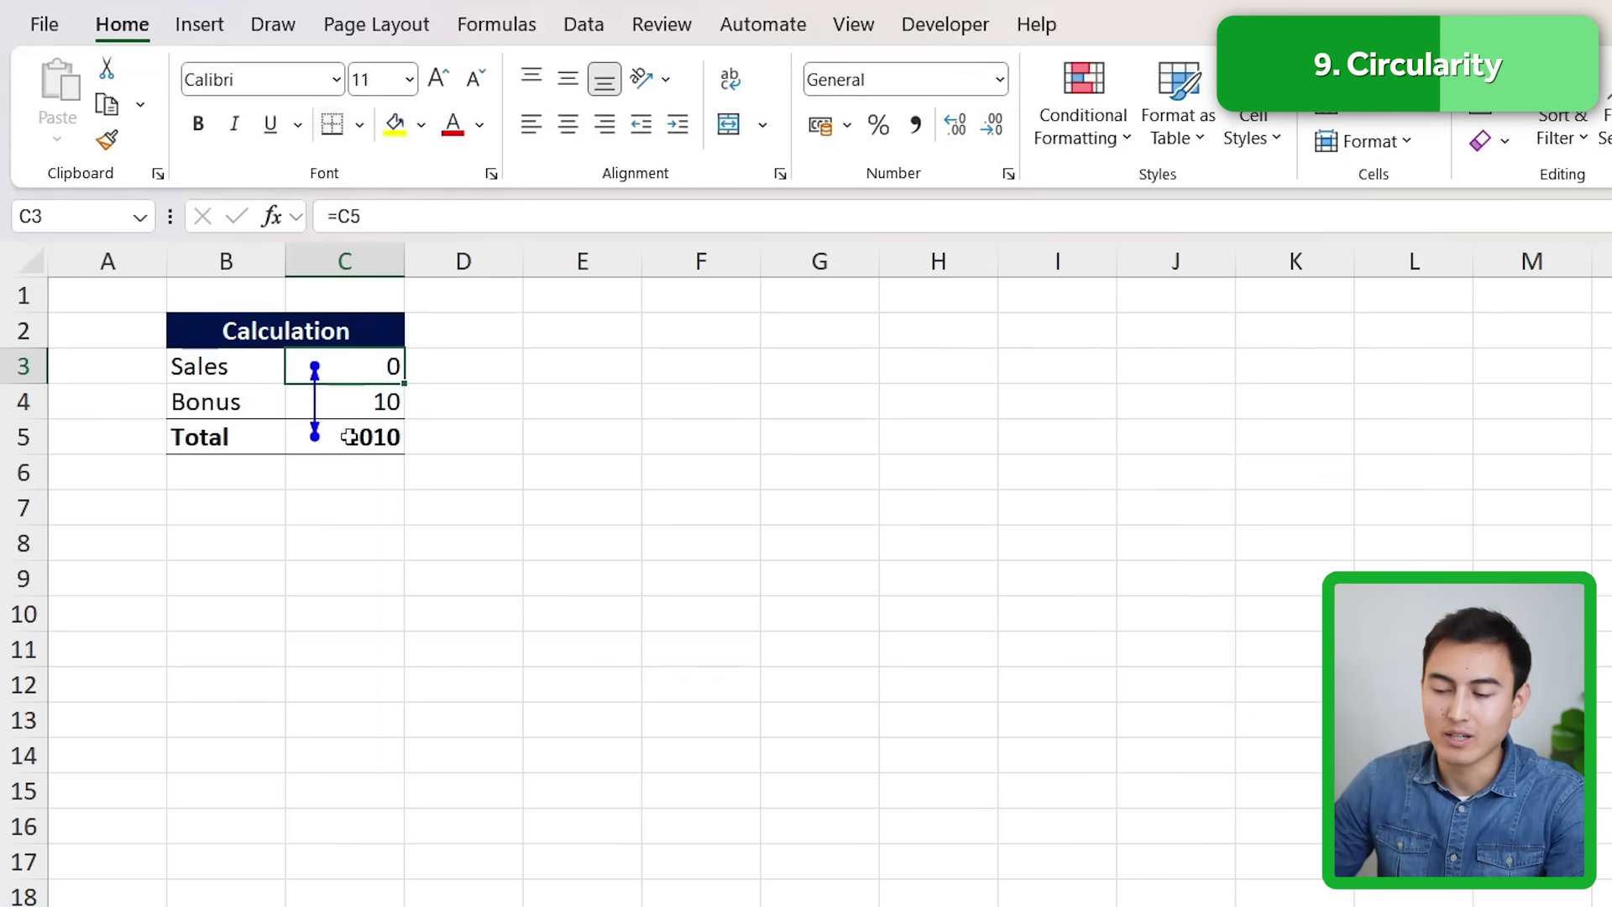
key(Down)
key(Down)
key(Up)
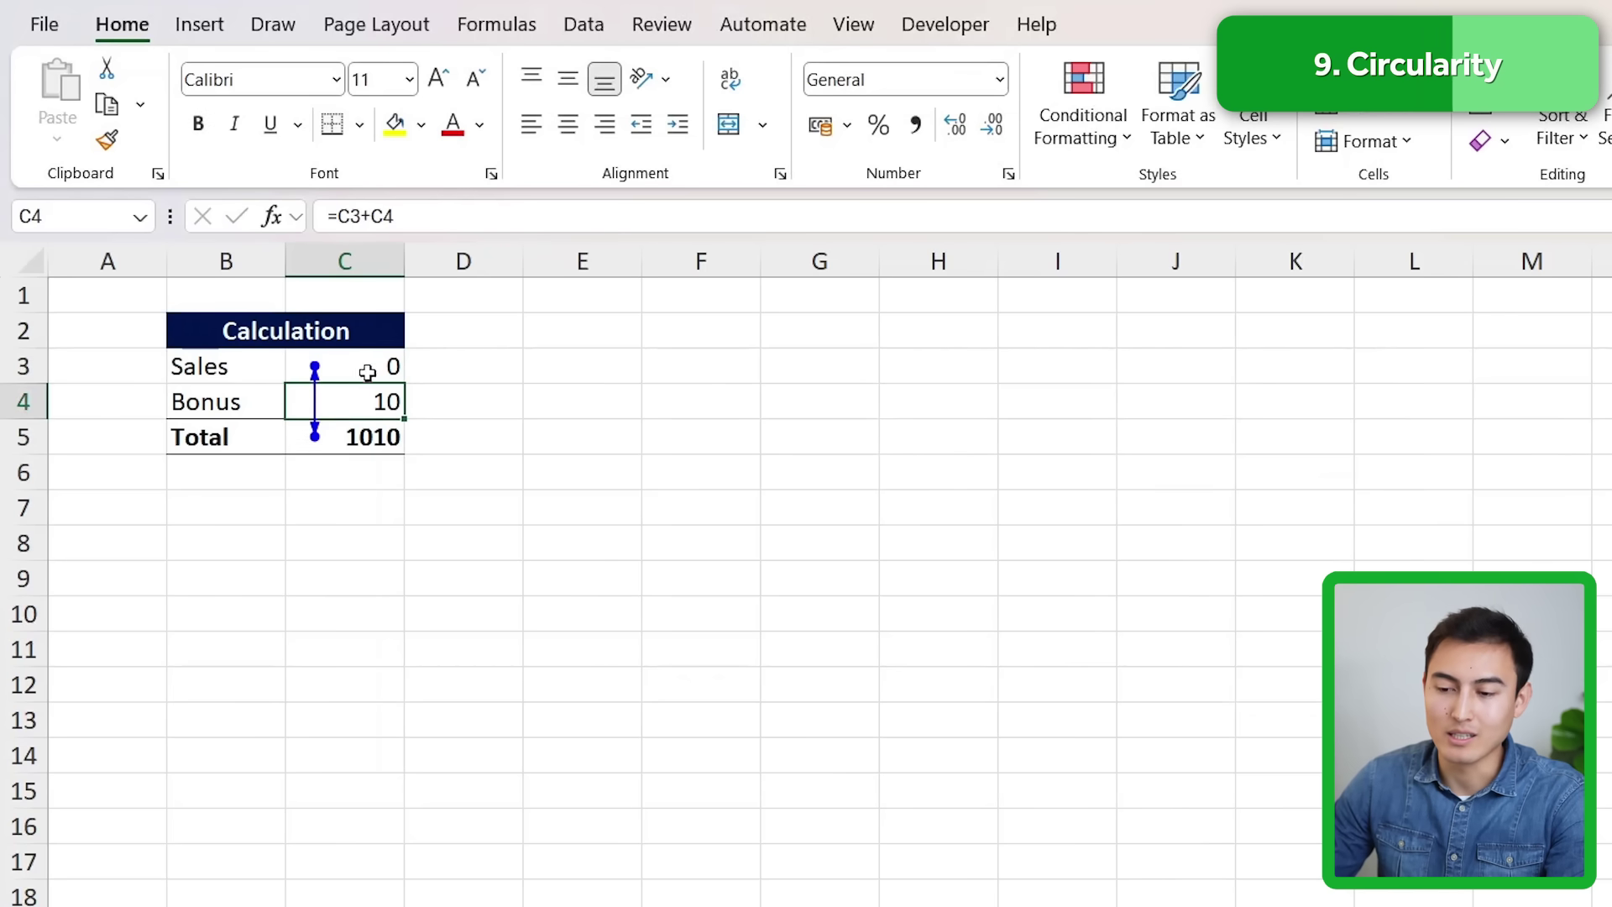
click(366, 370)
click(326, 400)
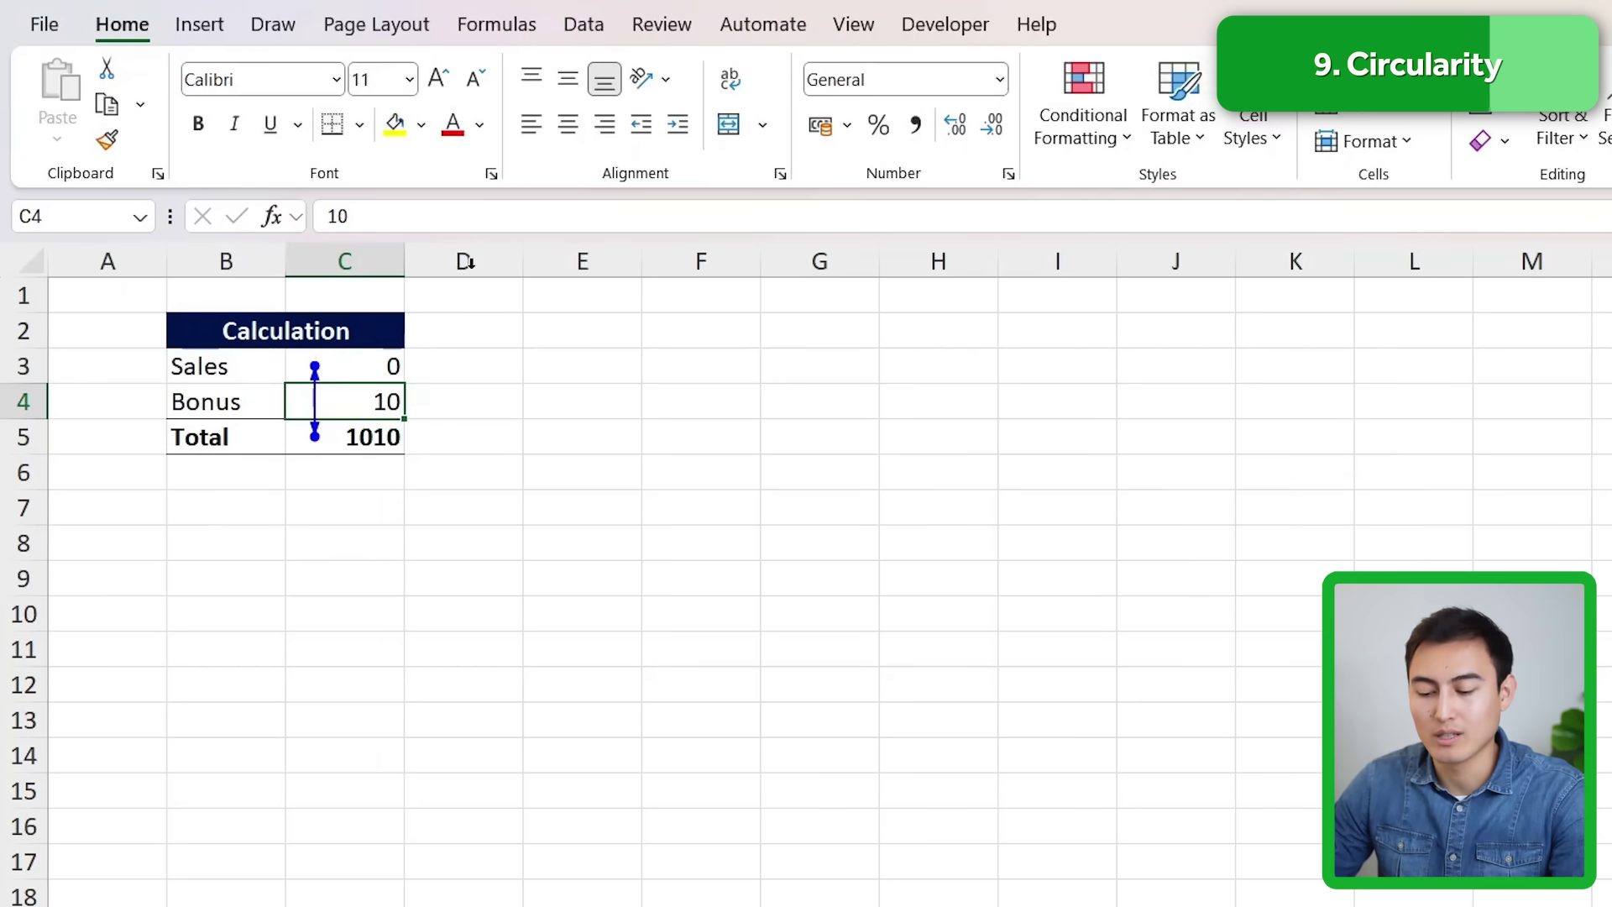
Enable iterative calculation on the Formulas page of Excel Options (Alt+F+T)
key(alt+f)
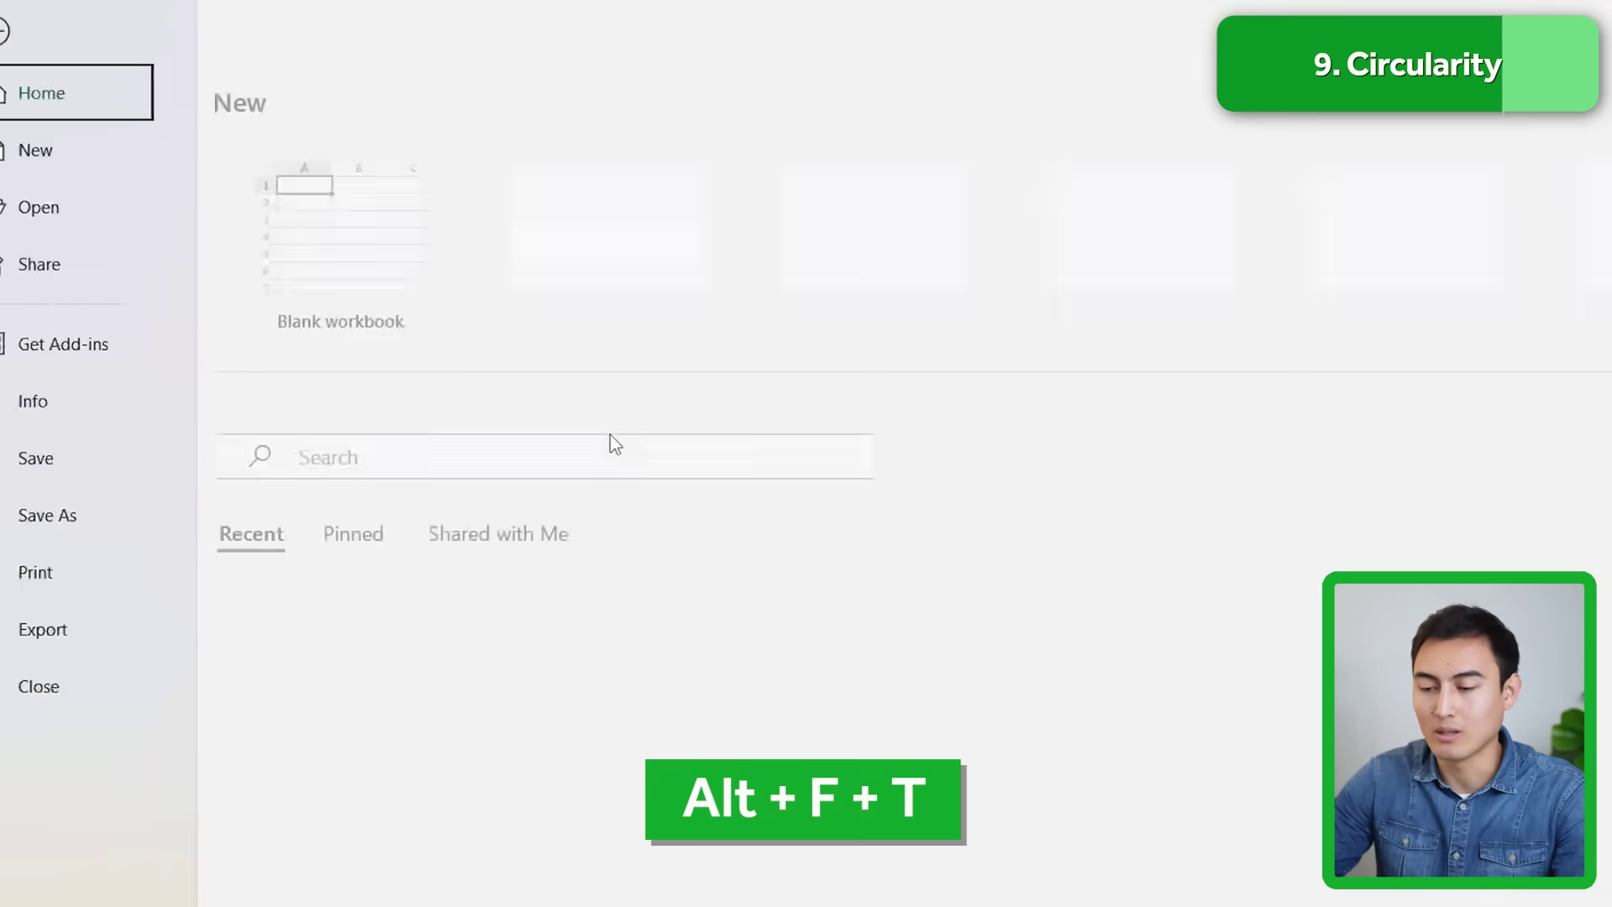
key(t)
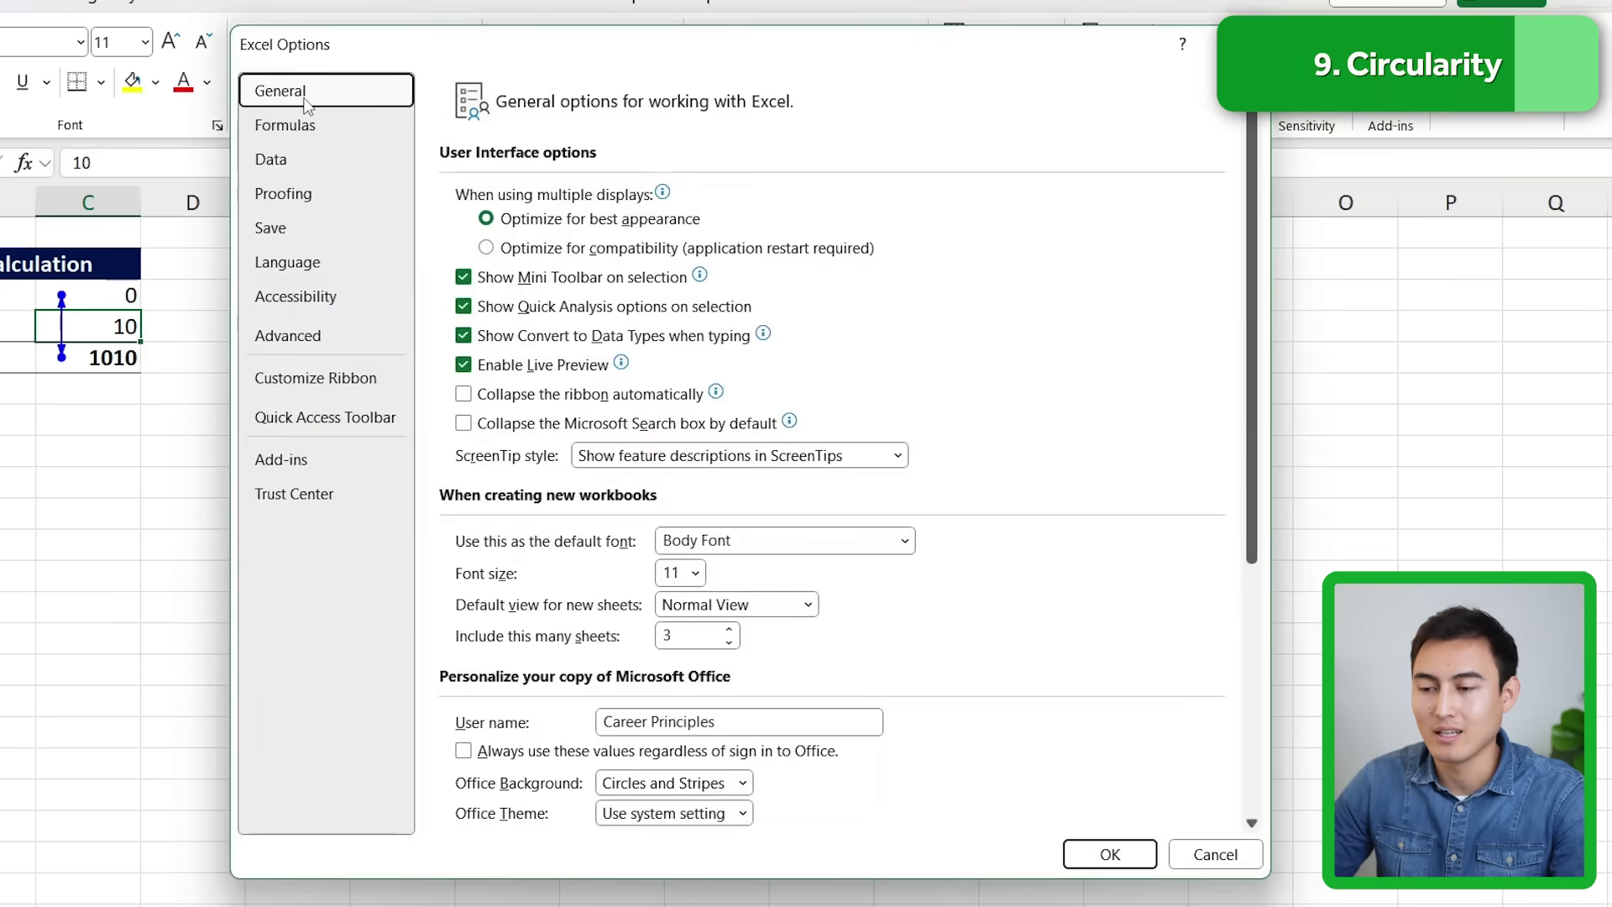
click(310, 131)
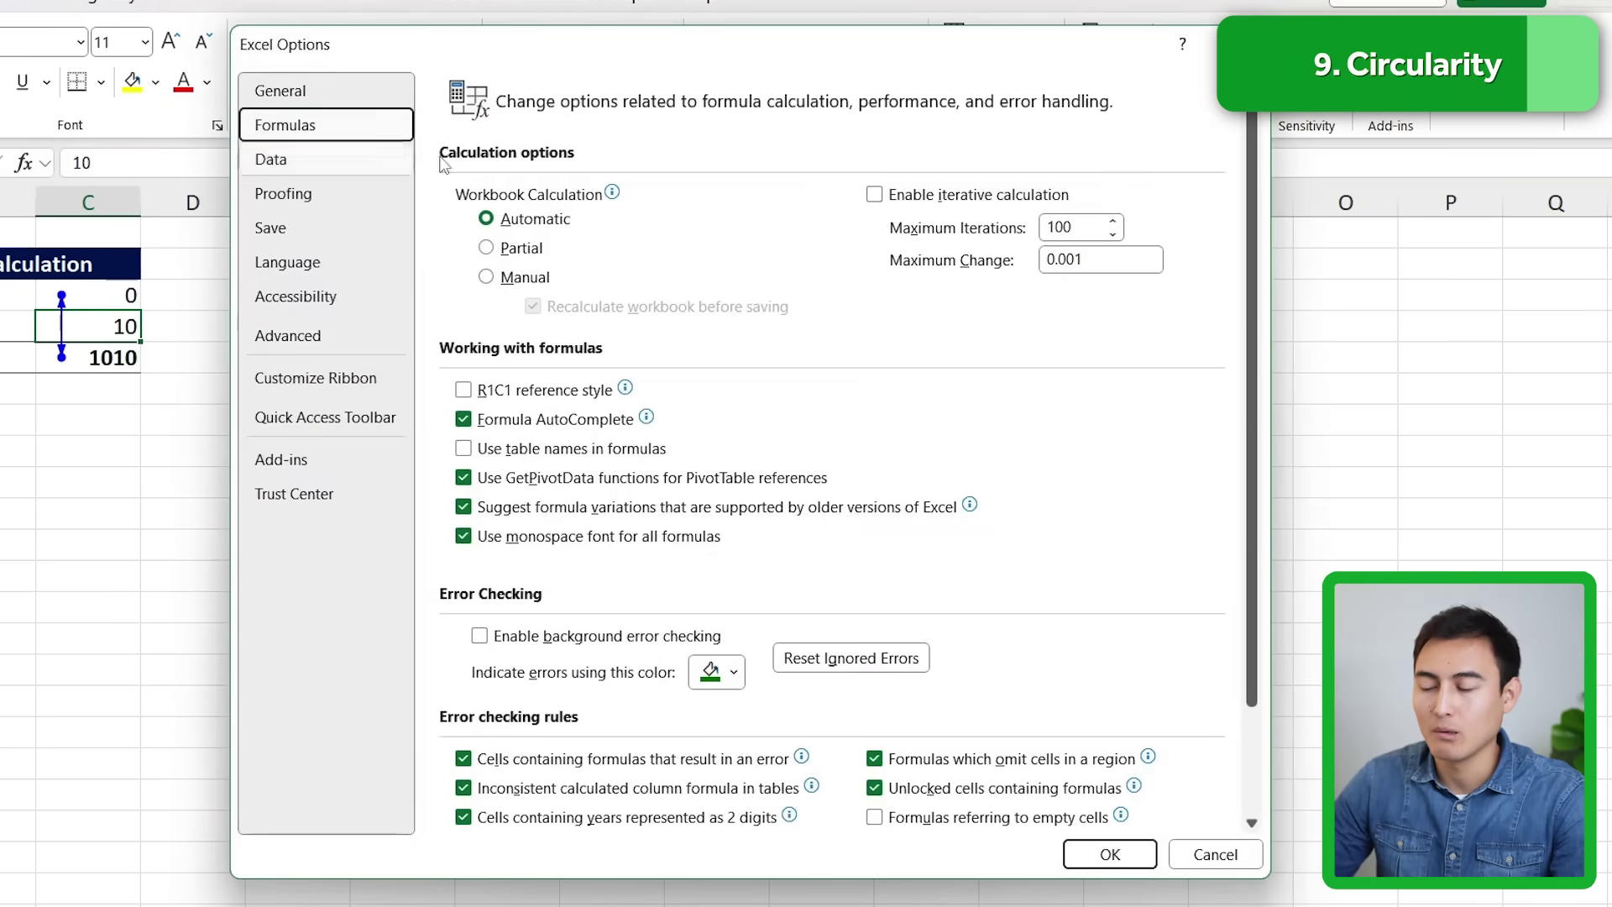
click(932, 201)
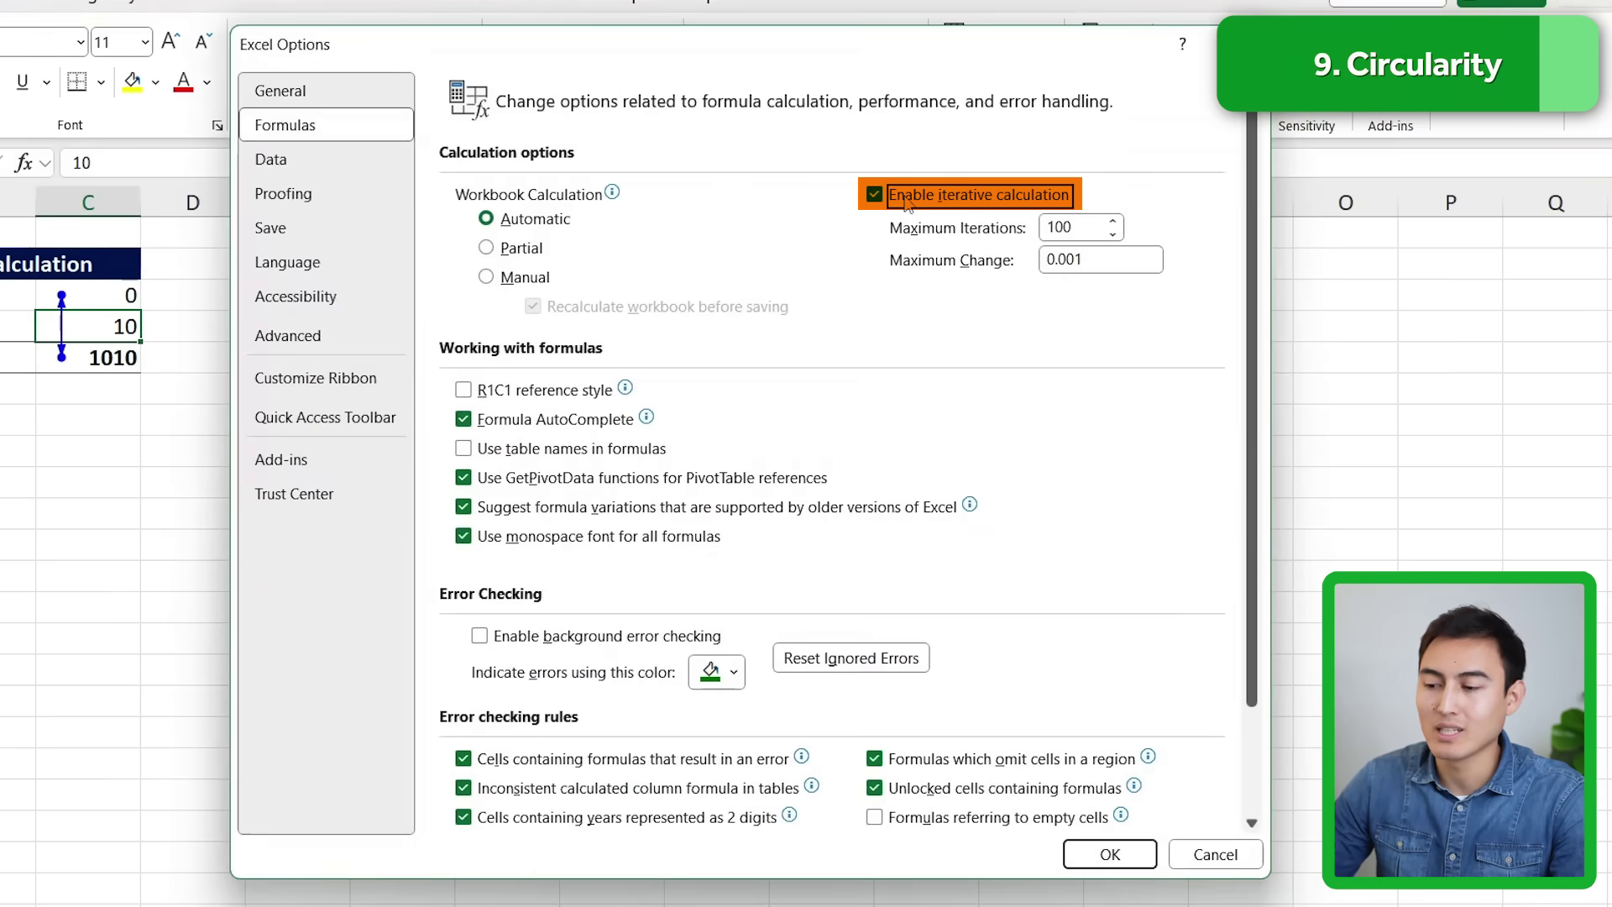
click(1109, 854)
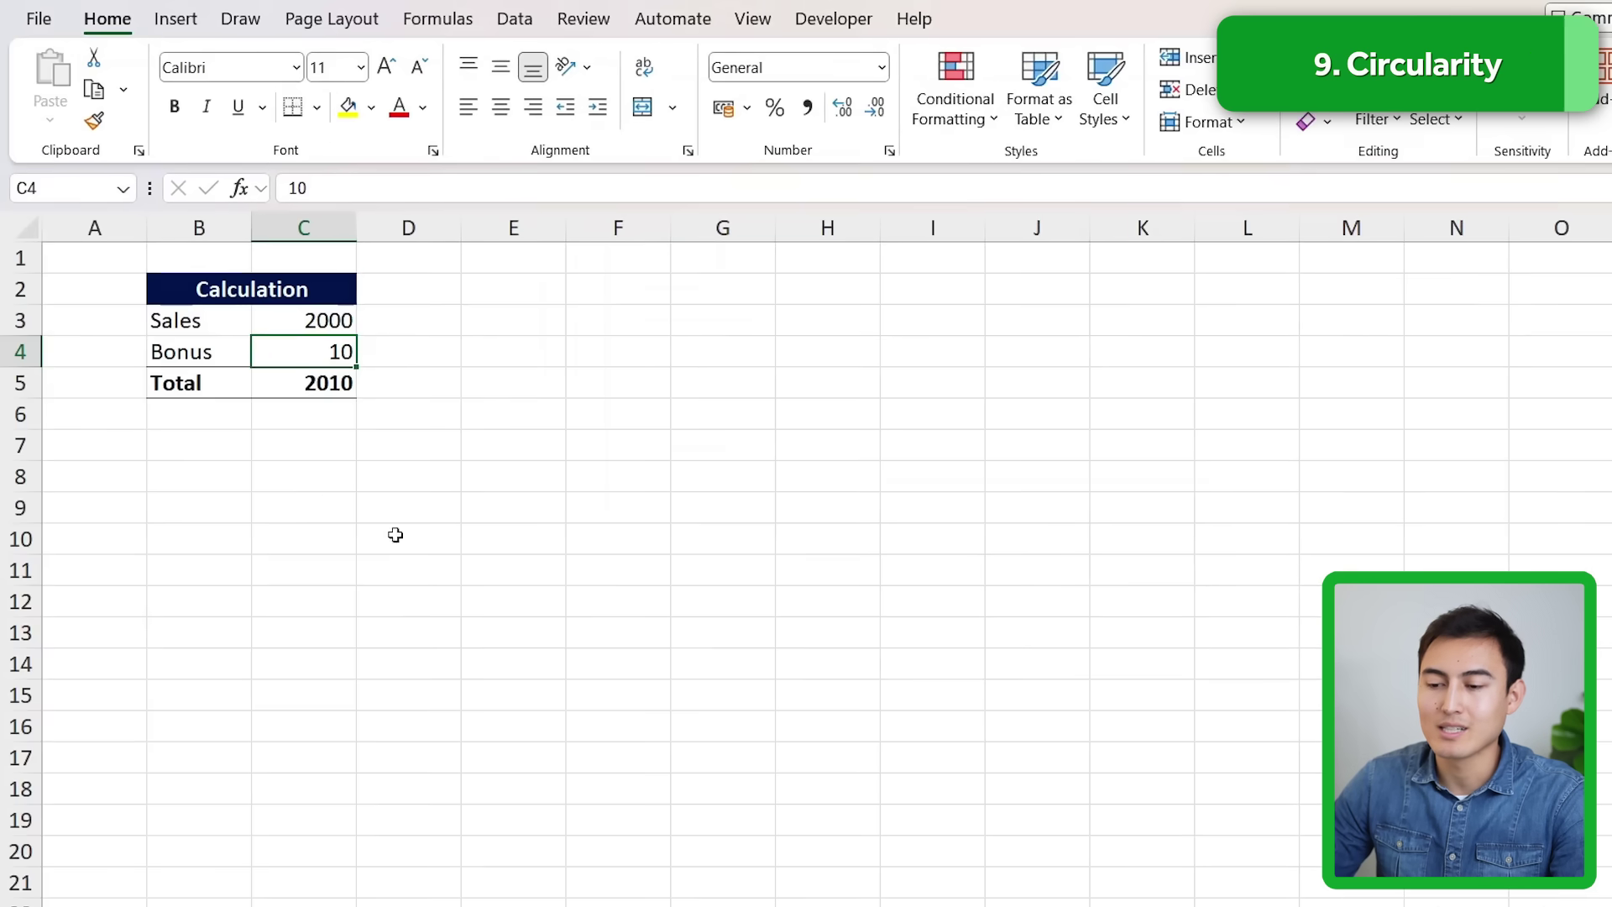
Recommit the Total formula in C5 so Sales shows 990 and Total 1,000
key(Down)
click(391, 190)
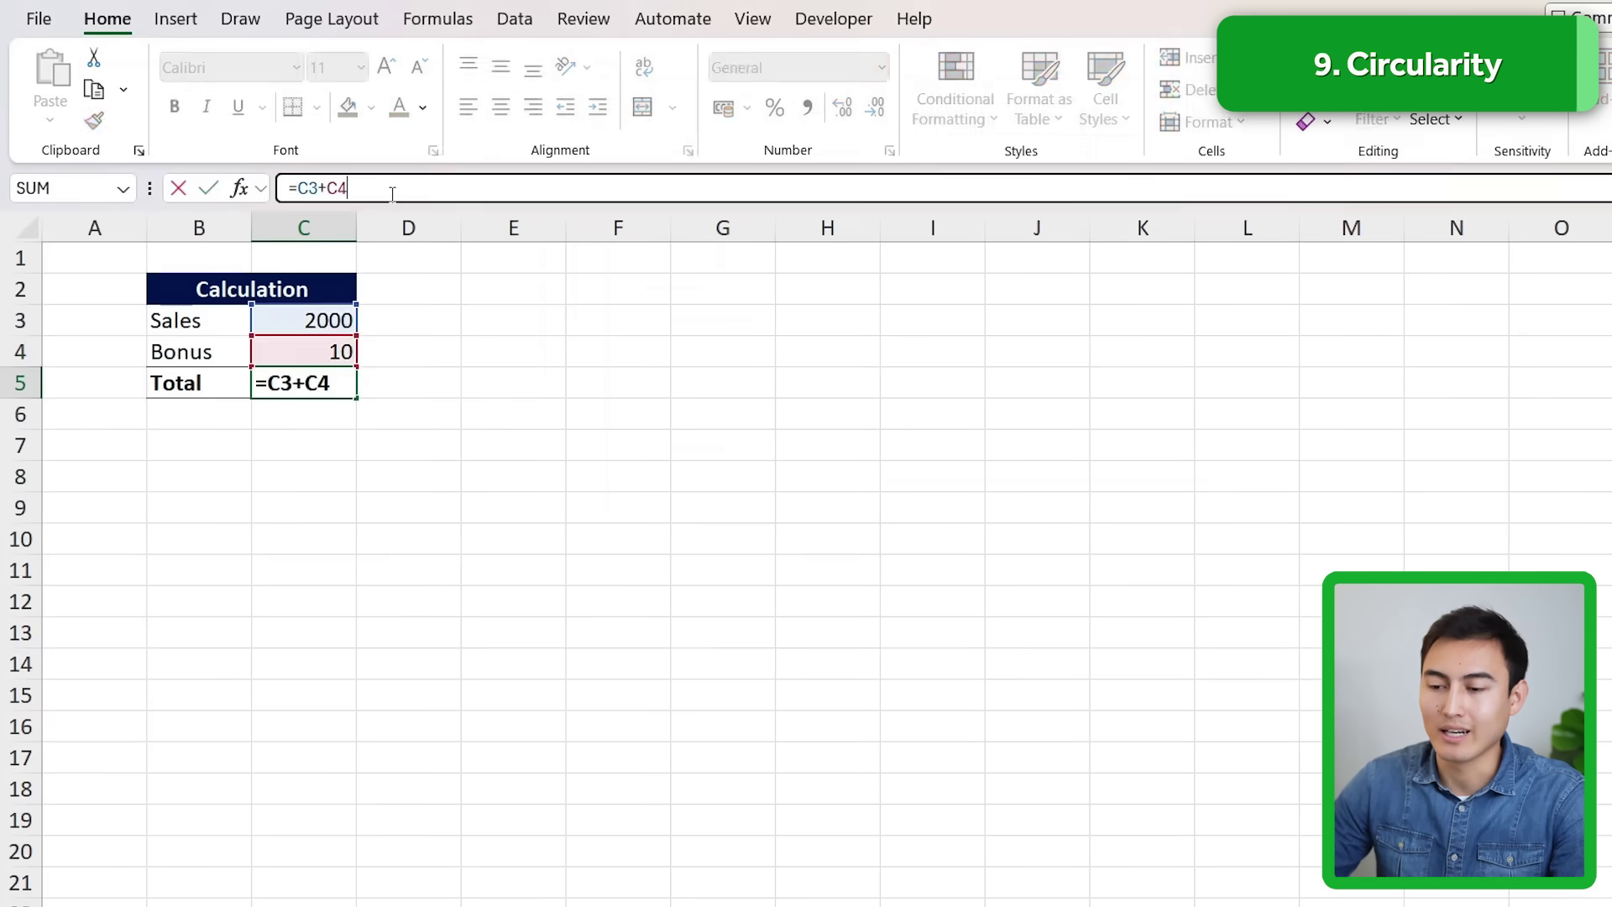
key(Return)
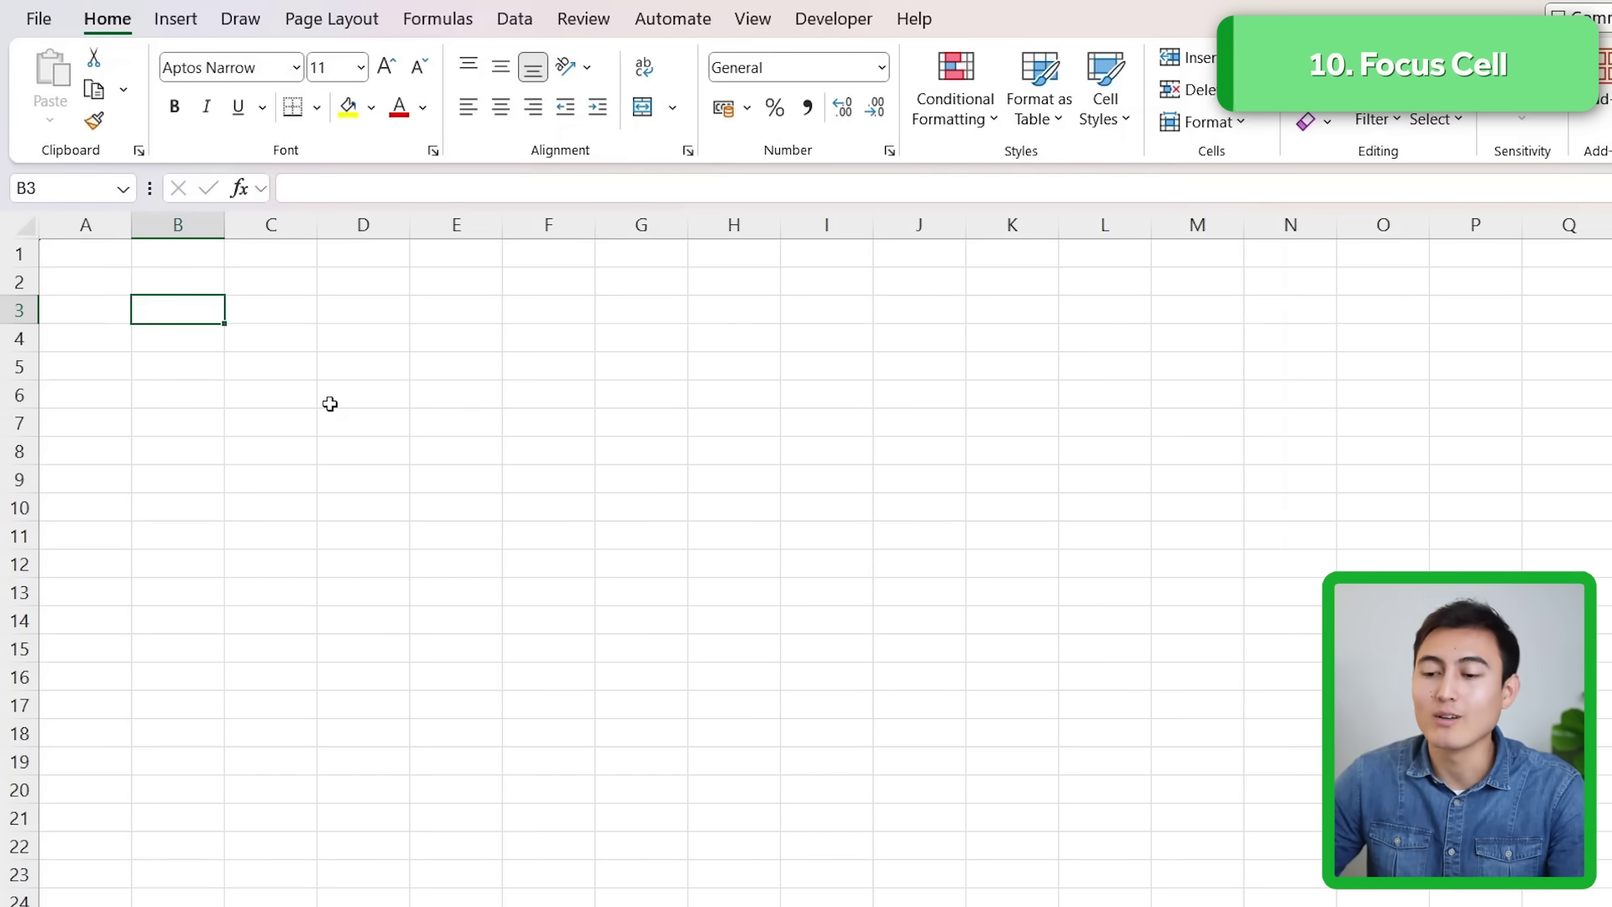
key(Right)
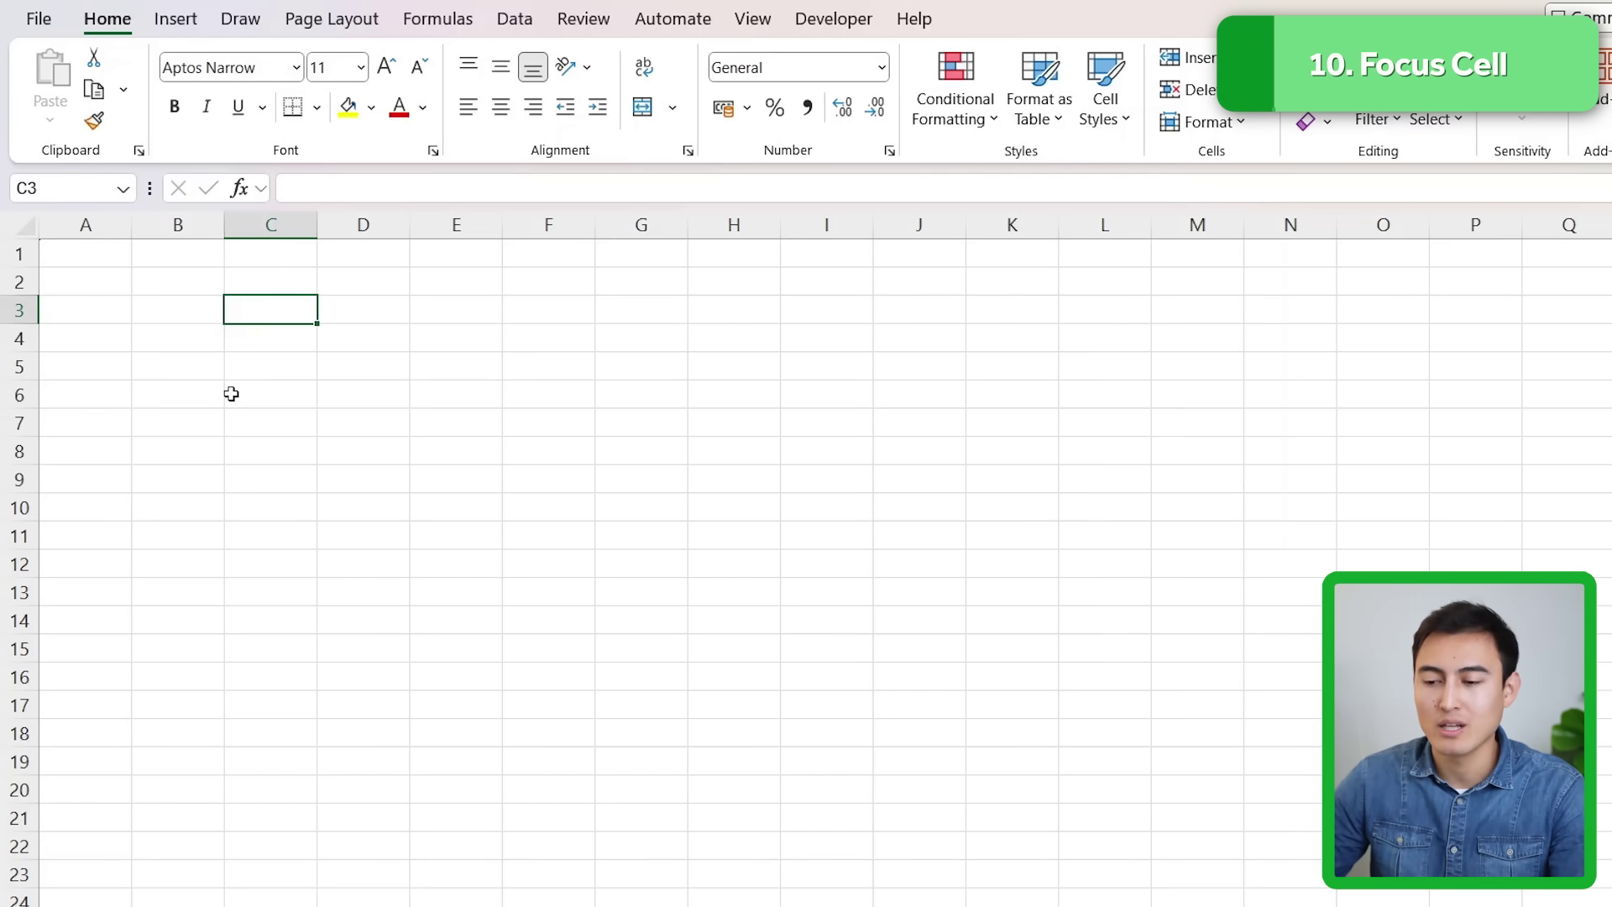
Move the active cell around the blank sheet to D3, then show the View tab
key(Right)
key(Down)
key(Up)
key(Left)
key(Right)
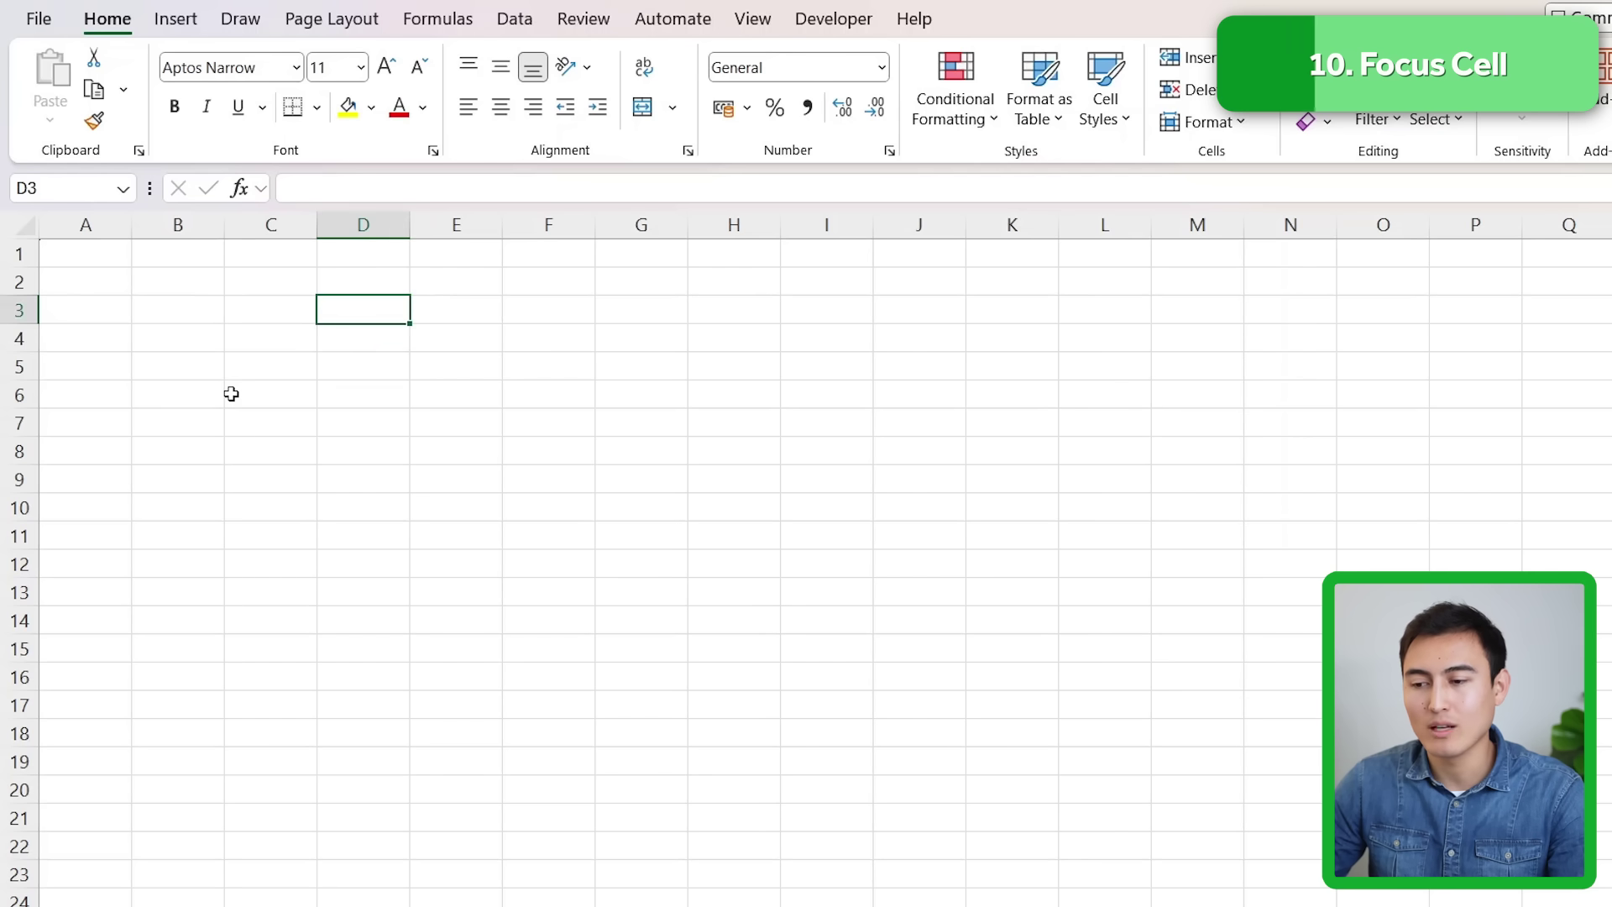
click(752, 19)
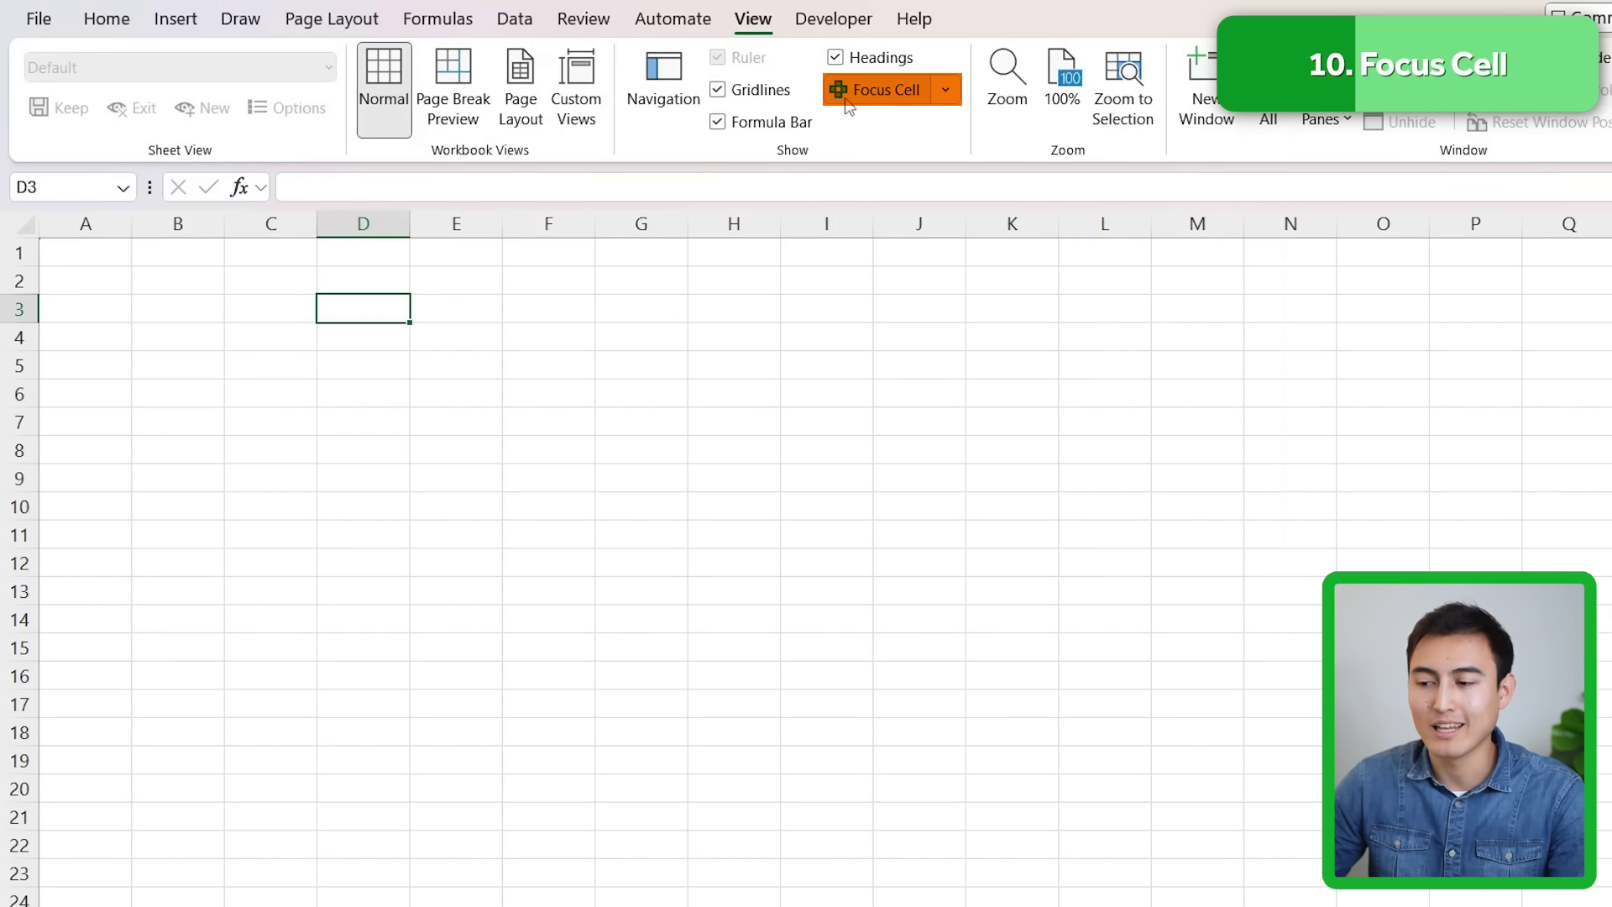
Turn on Focus Cell highlighting and change its colour to green
click(904, 92)
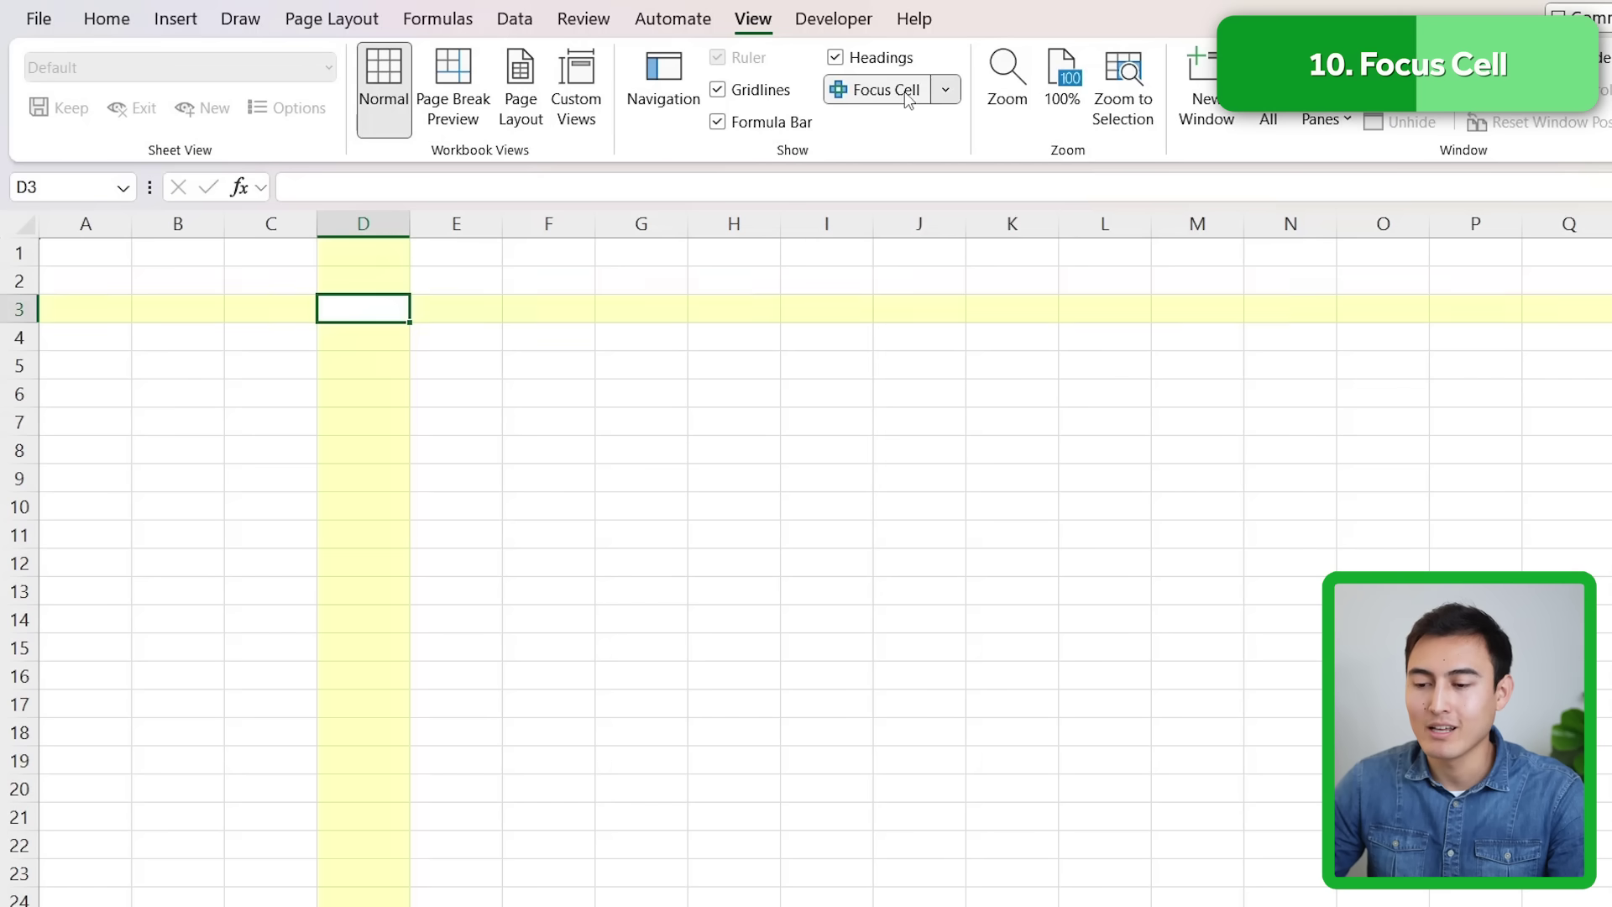
key(Down)
key(Down)
key(Down)
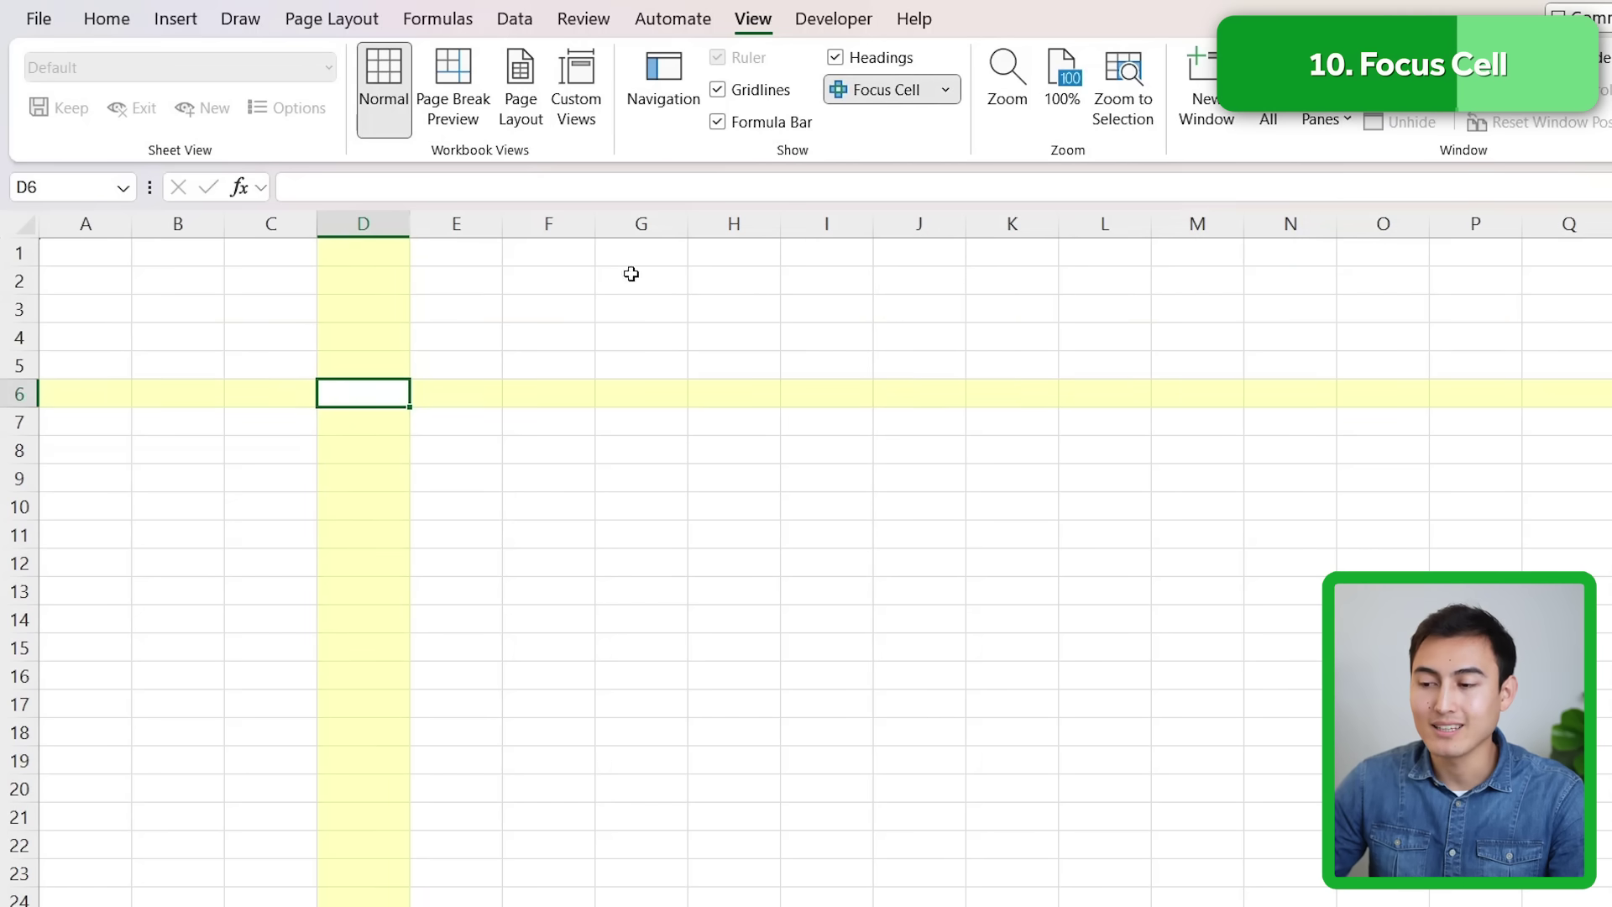
click(945, 90)
mouse_move(932, 160)
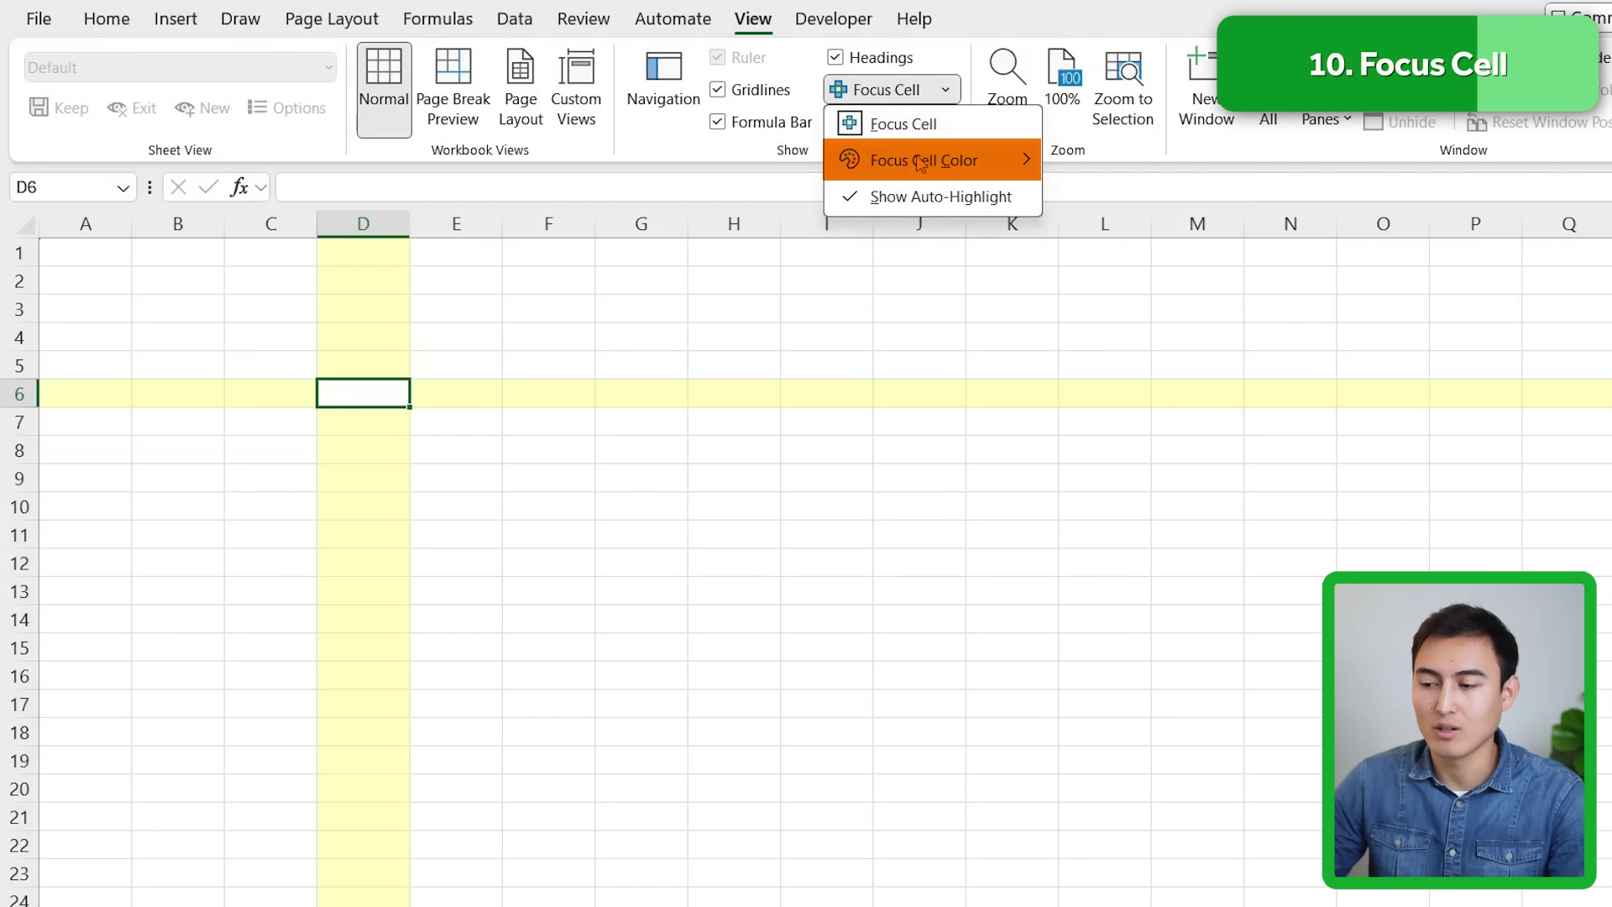
click(1230, 251)
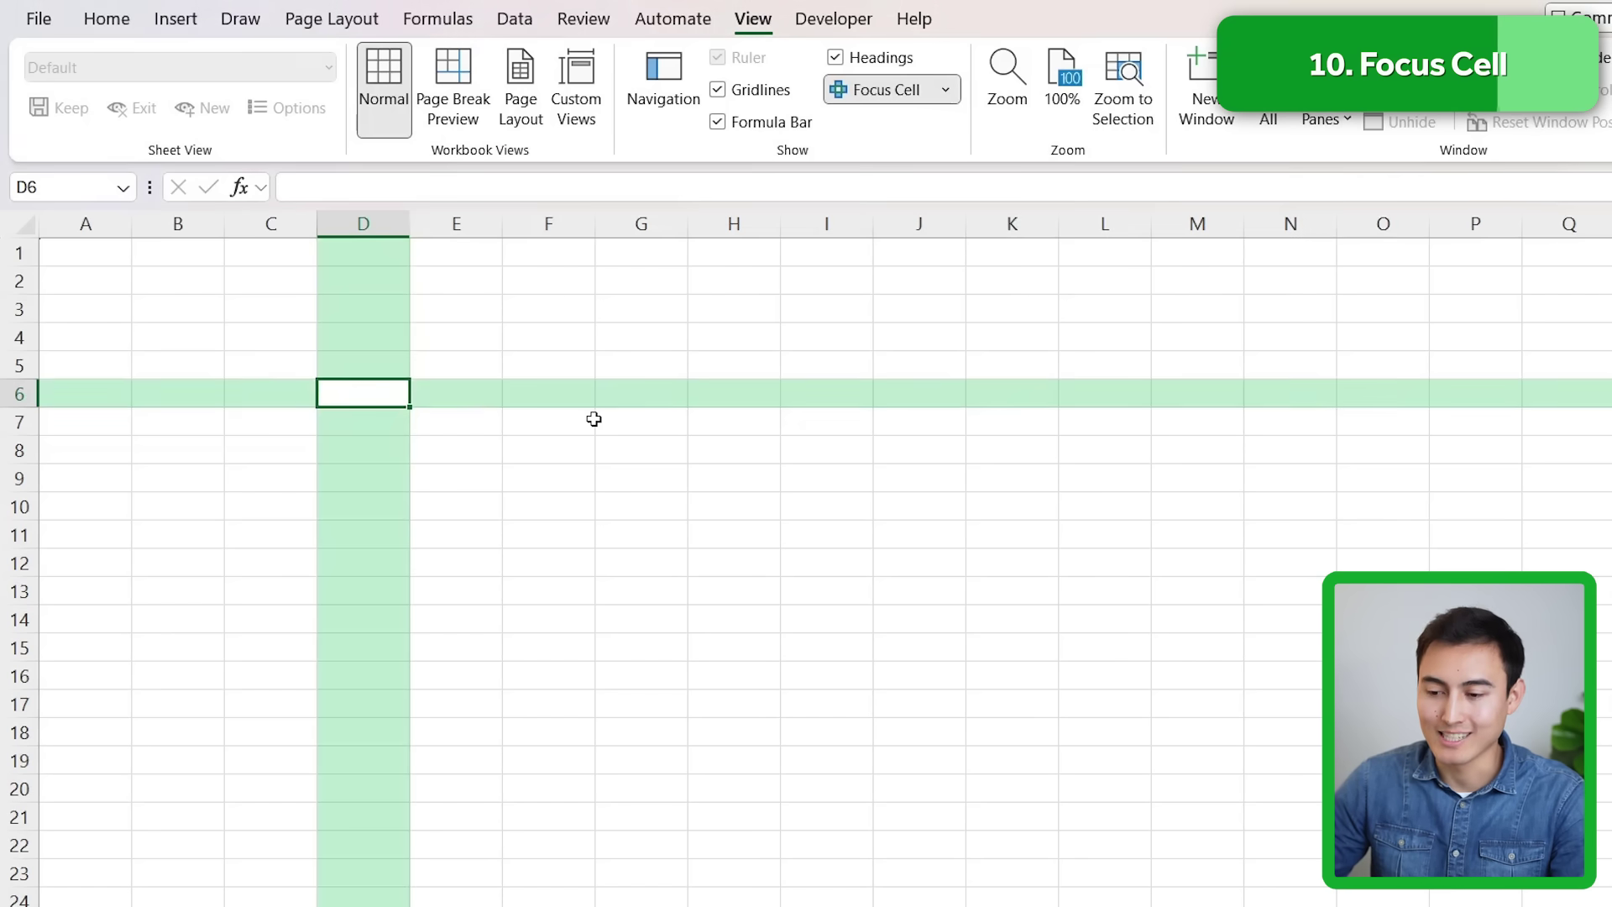
Move around to C3 watching the green highlight follow, then switch Focus Cell off
key(Down)
key(Up)
key(Up)
key(Up)
key(Right)
key(Right)
key(Right)
key(Left)
key(Left)
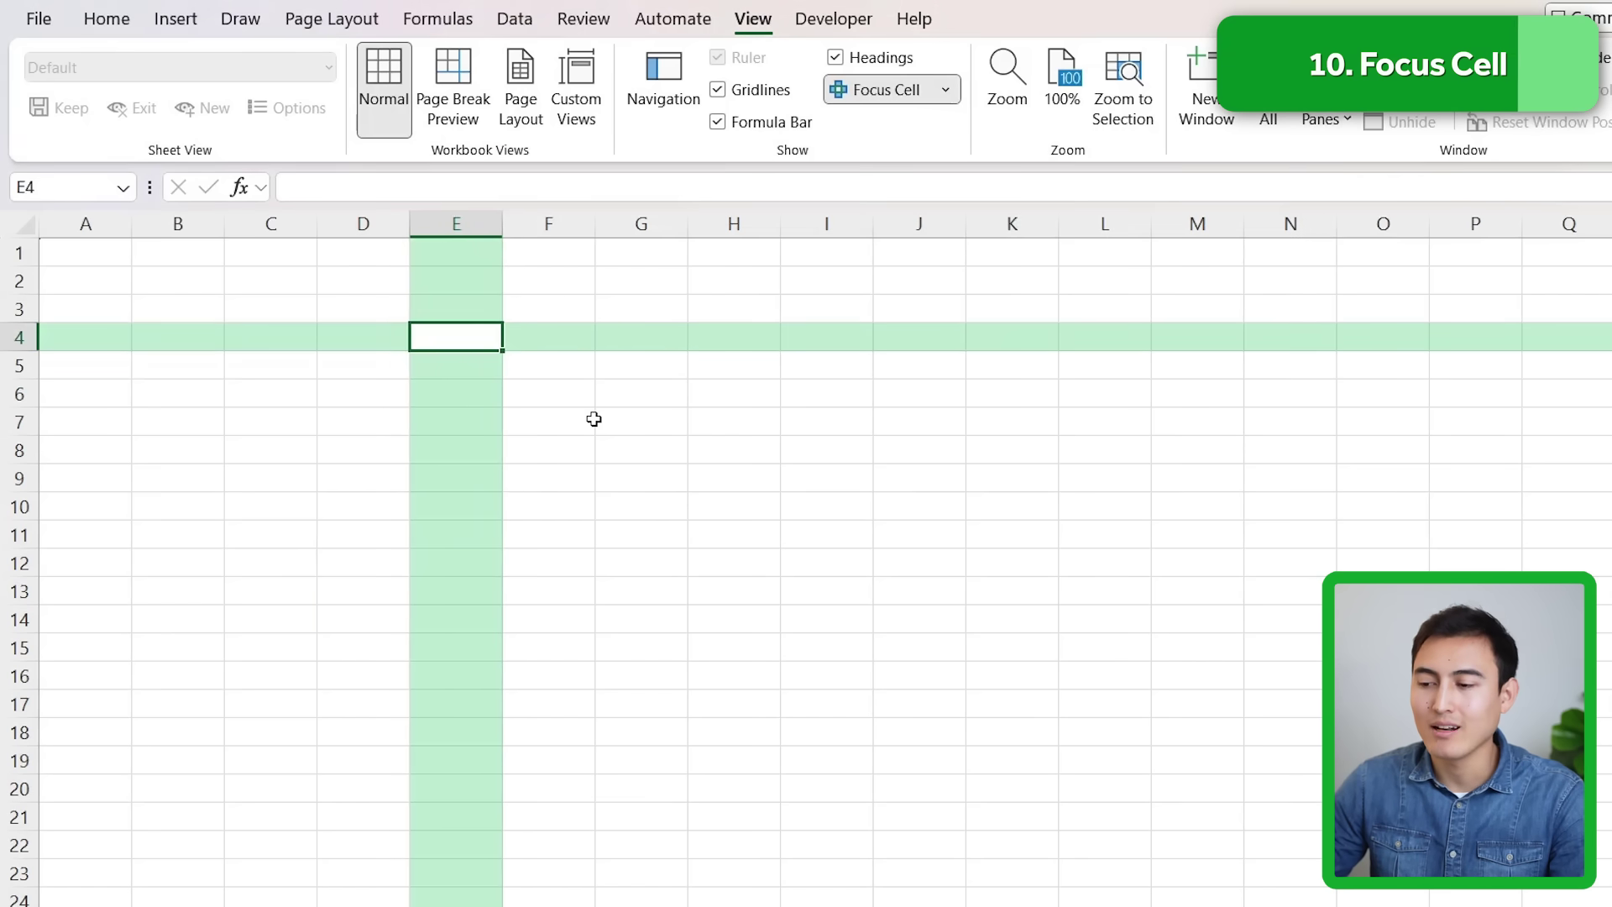
key(Left)
key(Left)
key(Up)
key(Left)
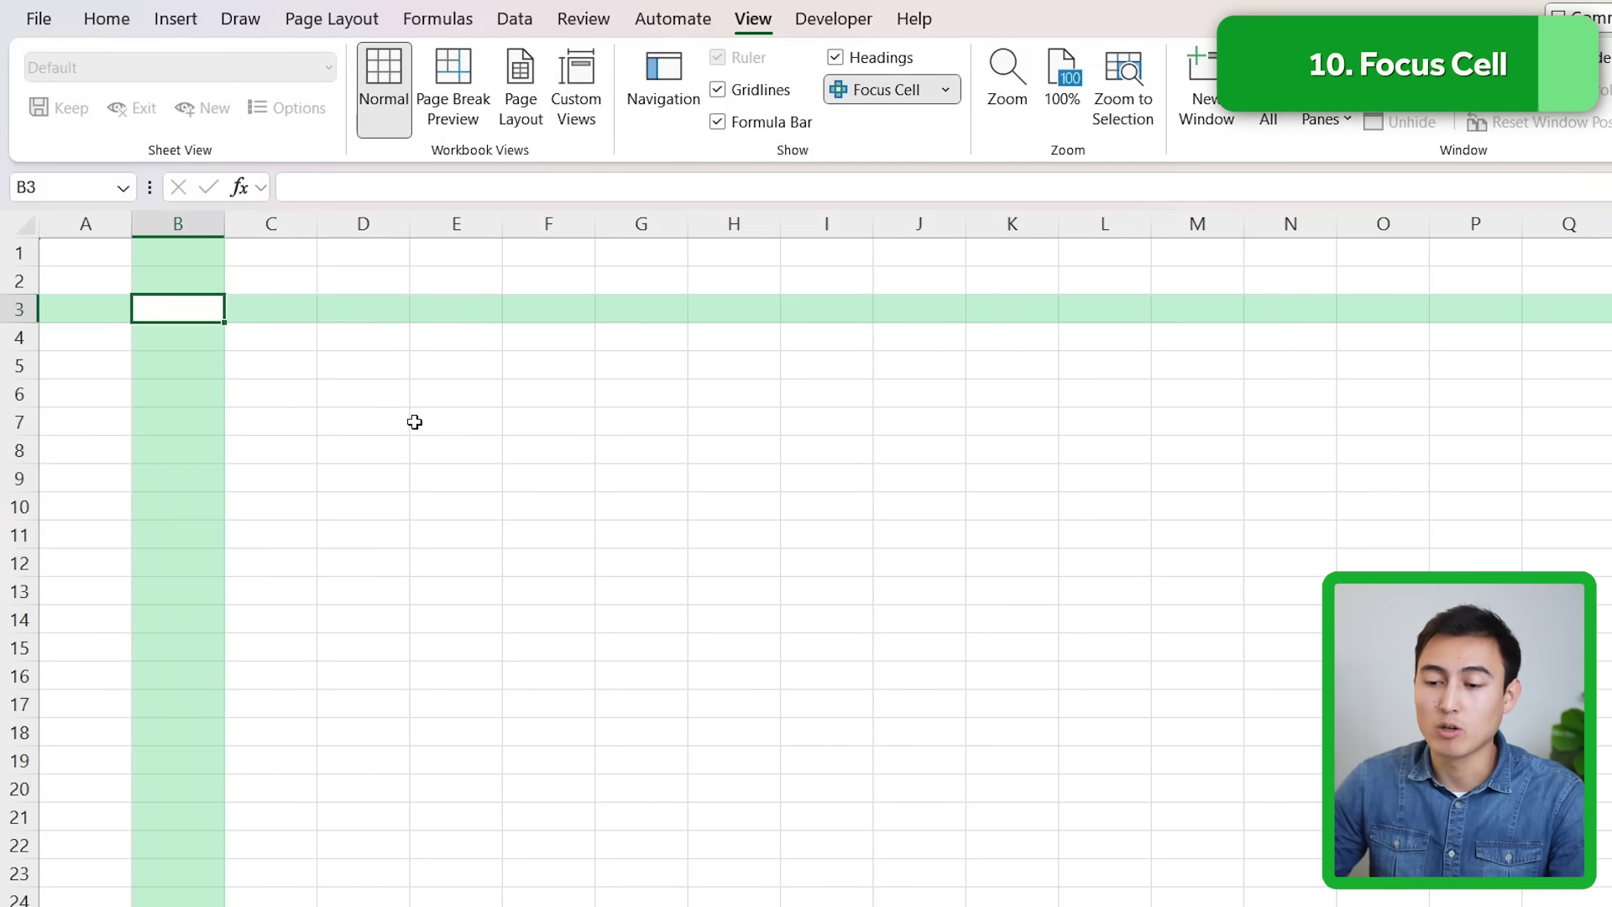
key(Up)
key(Left)
key(Up)
key(Right)
key(Down)
key(Down)
key(Right)
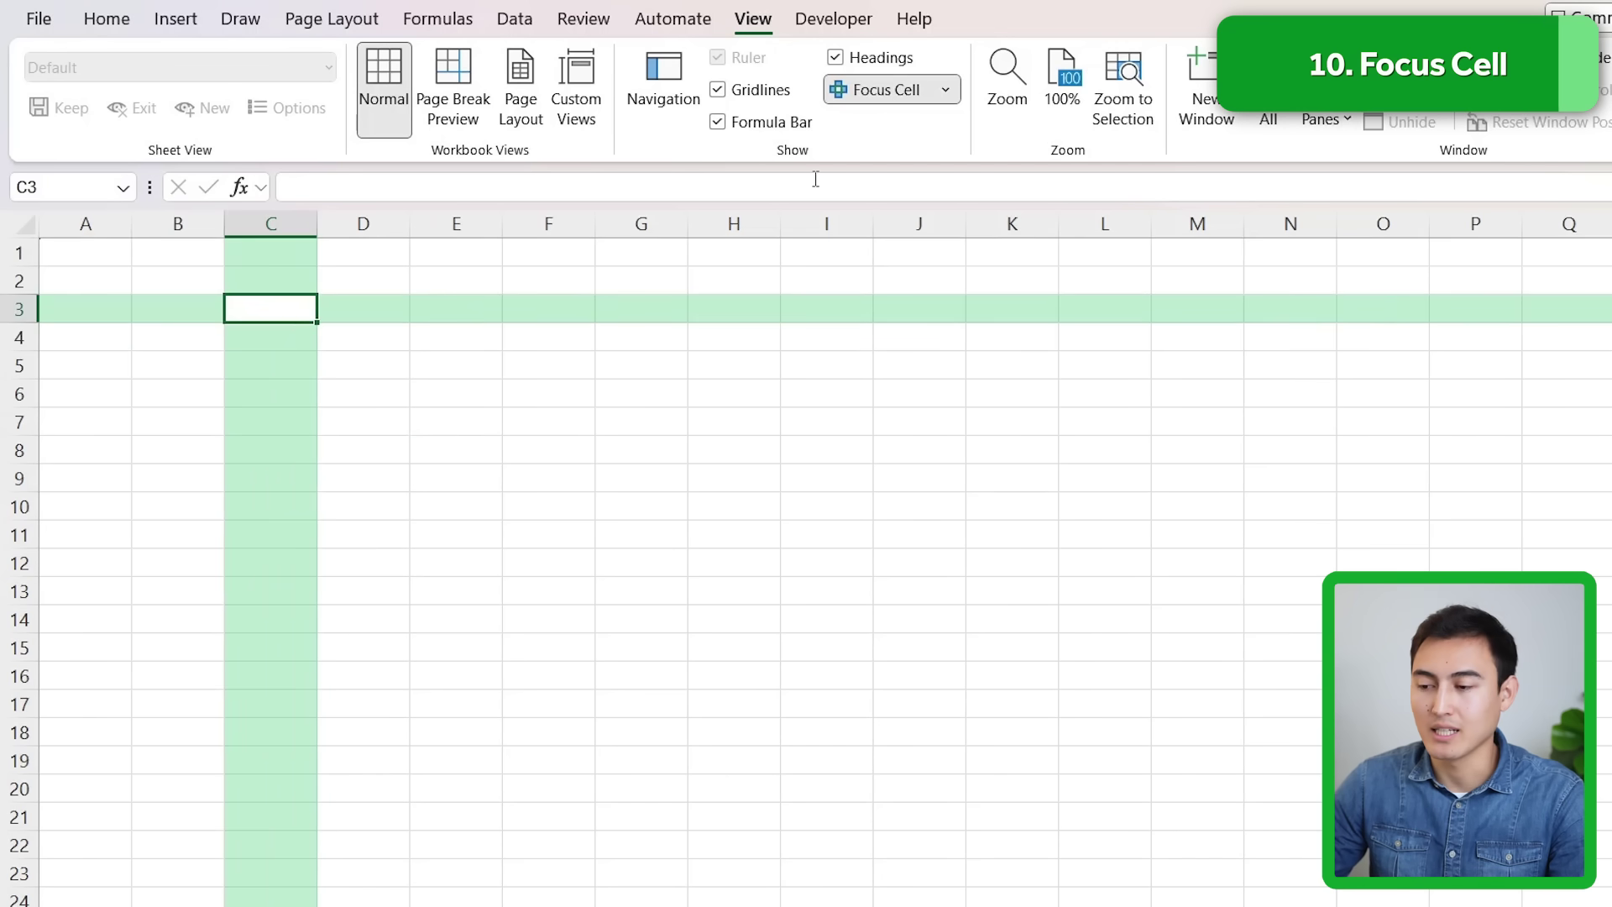
click(895, 97)
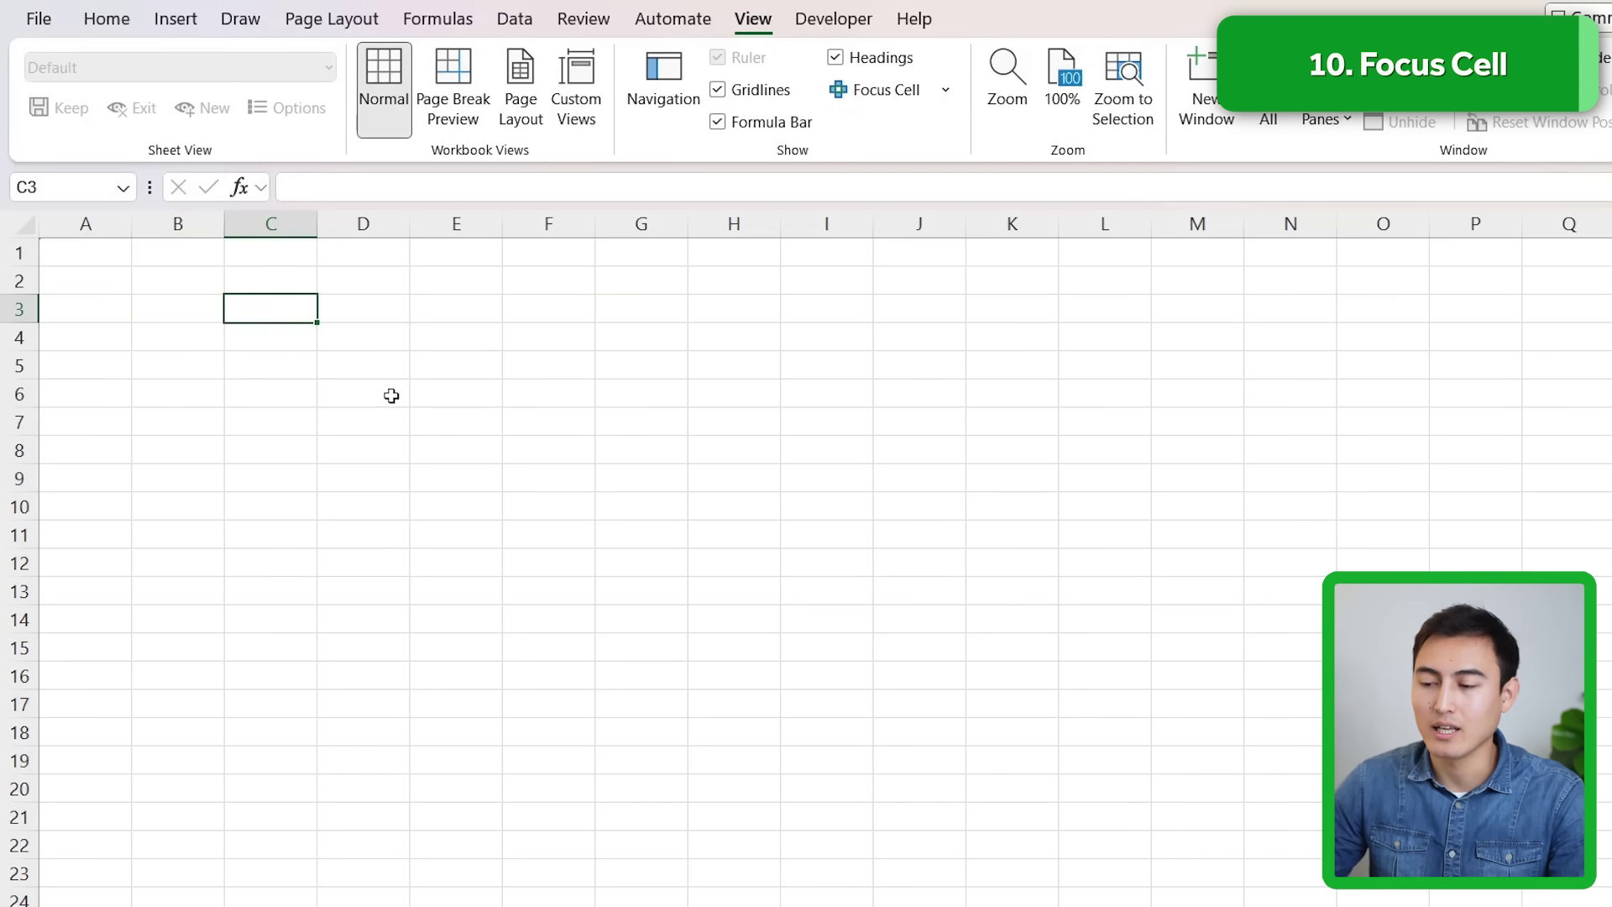